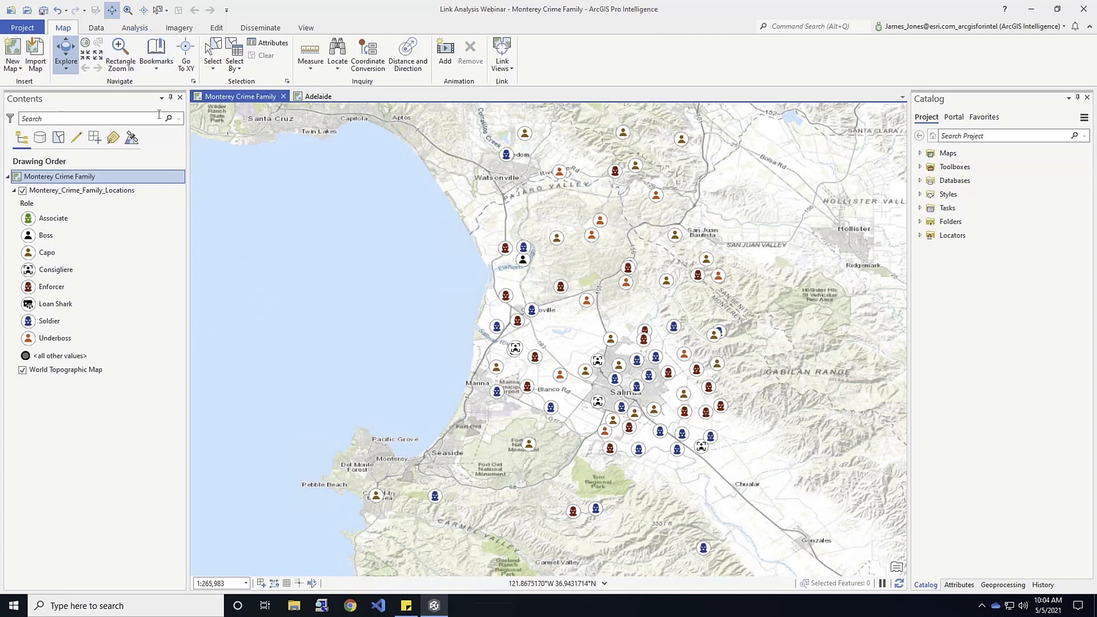
Create a link chart with an entity type named "Family Members" from the Member field of the Monterey_Crime_Family_Locations layer.
{"action": "left_click", "coordinate": [137, 29]}
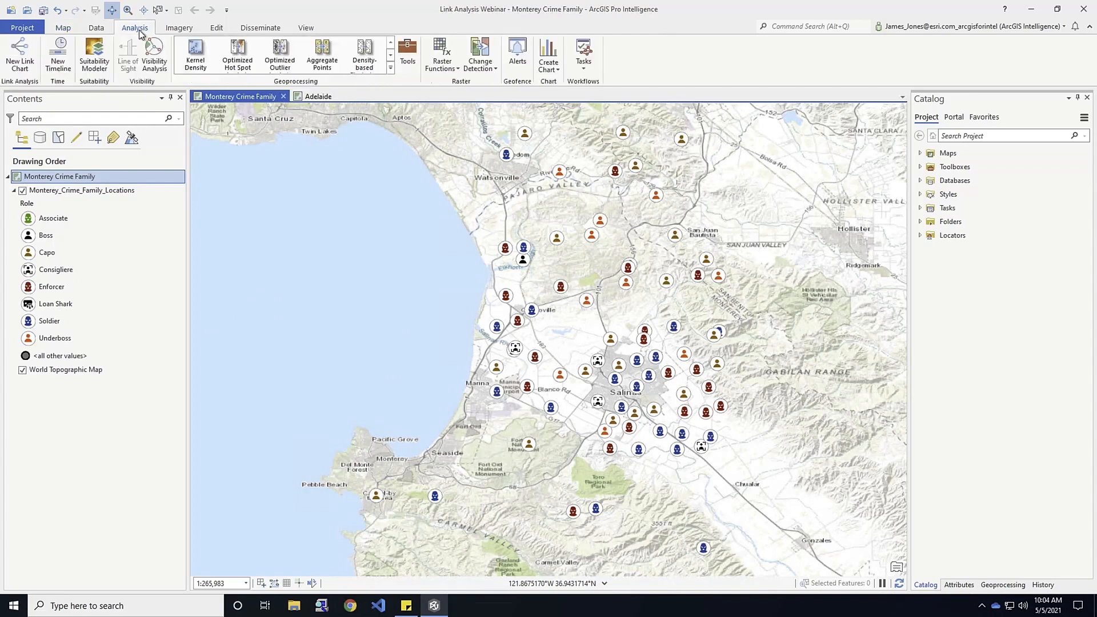
{"action": "left_click", "coordinate": [19, 53]}
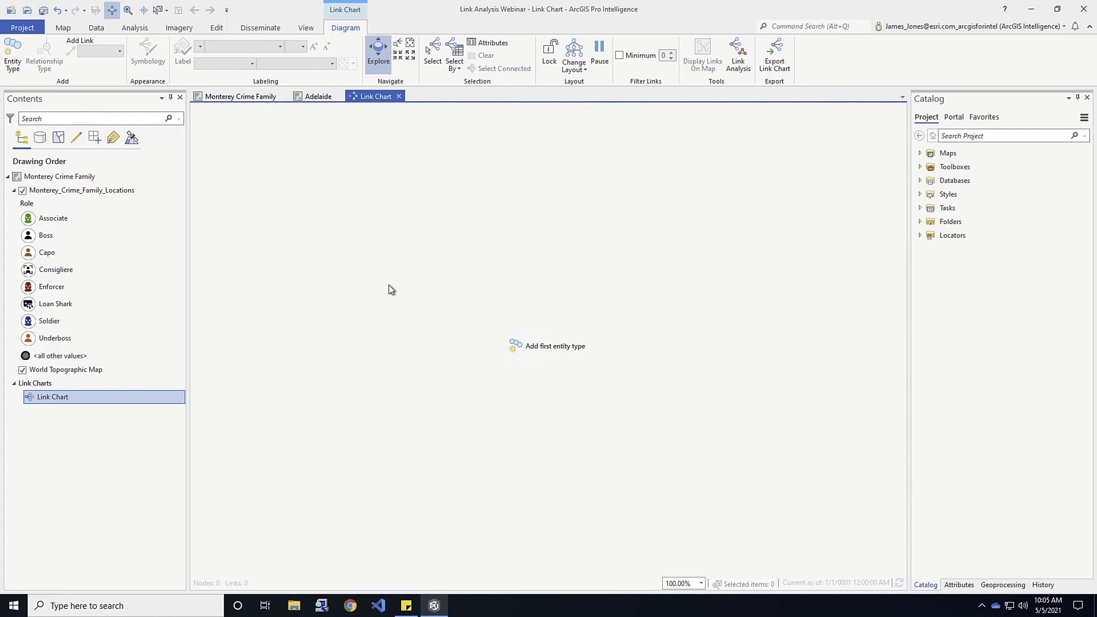
{"action": "left_click", "coordinate": [12, 55]}
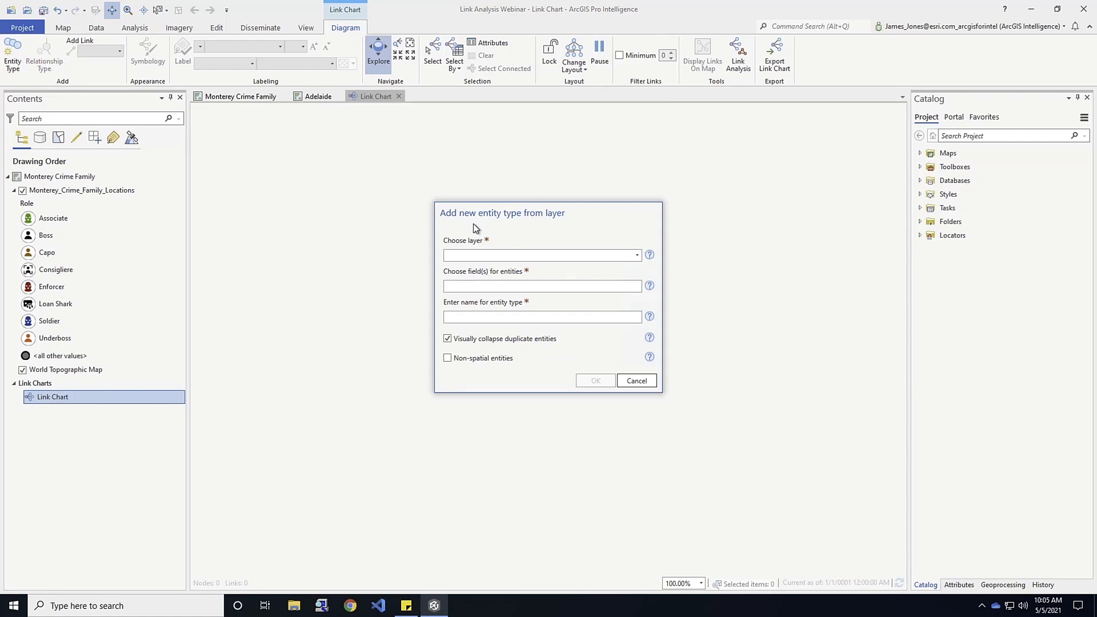
{"action": "left_click", "coordinate": [637, 256]}
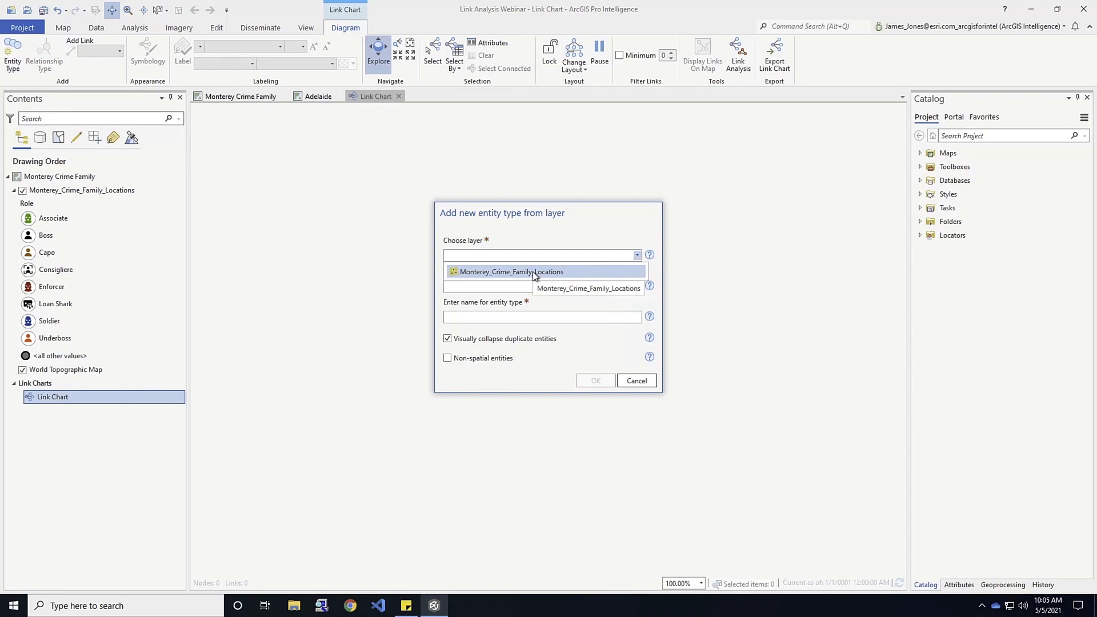
{"action": "left_click", "coordinate": [533, 272]}
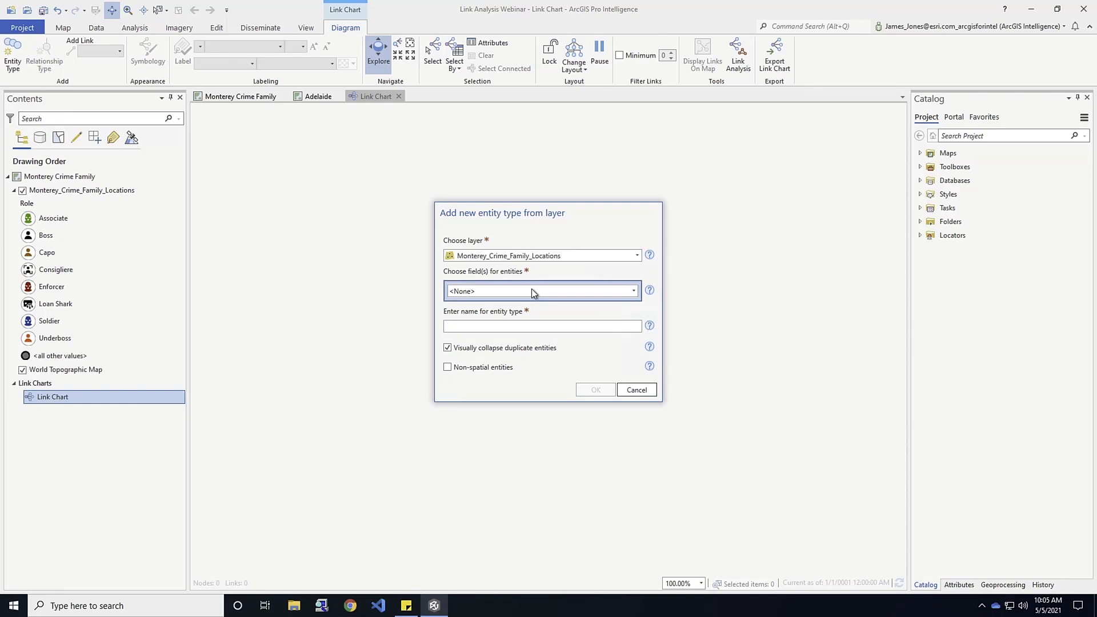
{"action": "left_click", "coordinate": [634, 292]}
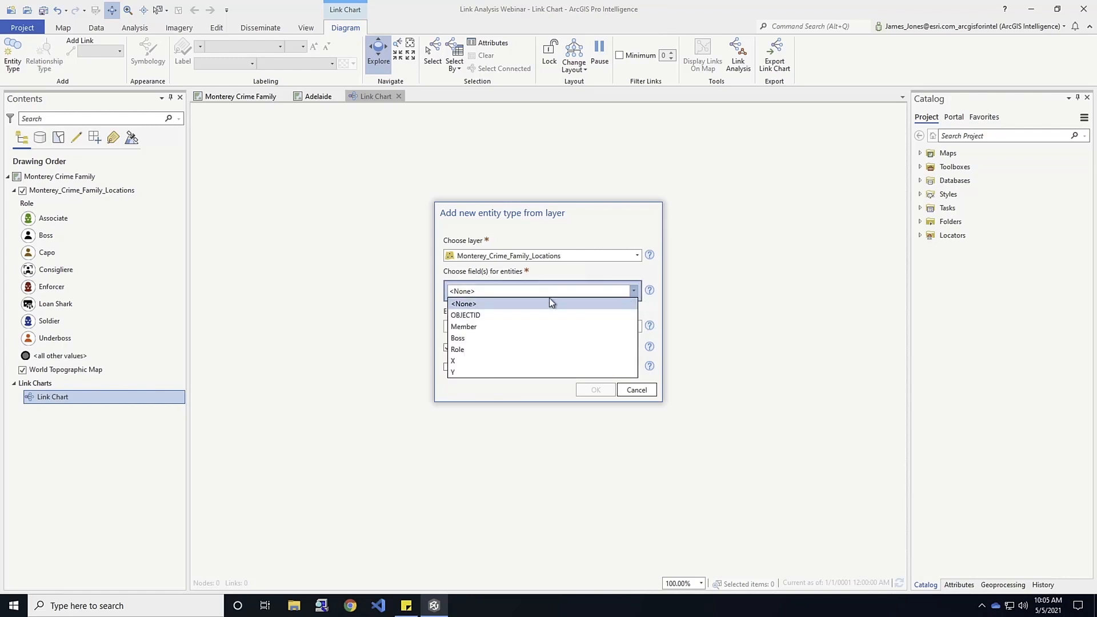
{"action": "left_click", "coordinate": [464, 329]}
{"action": "left_click", "coordinate": [473, 344]}
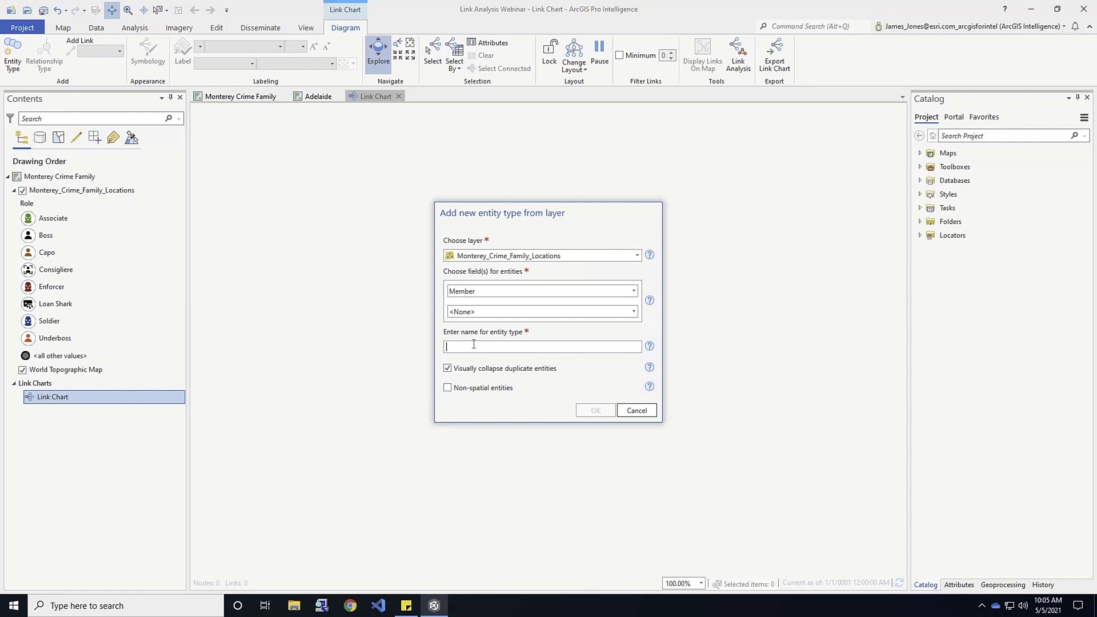
{"action": "type", "text": "Family Members"}
{"action": "left_click", "coordinate": [597, 410]}
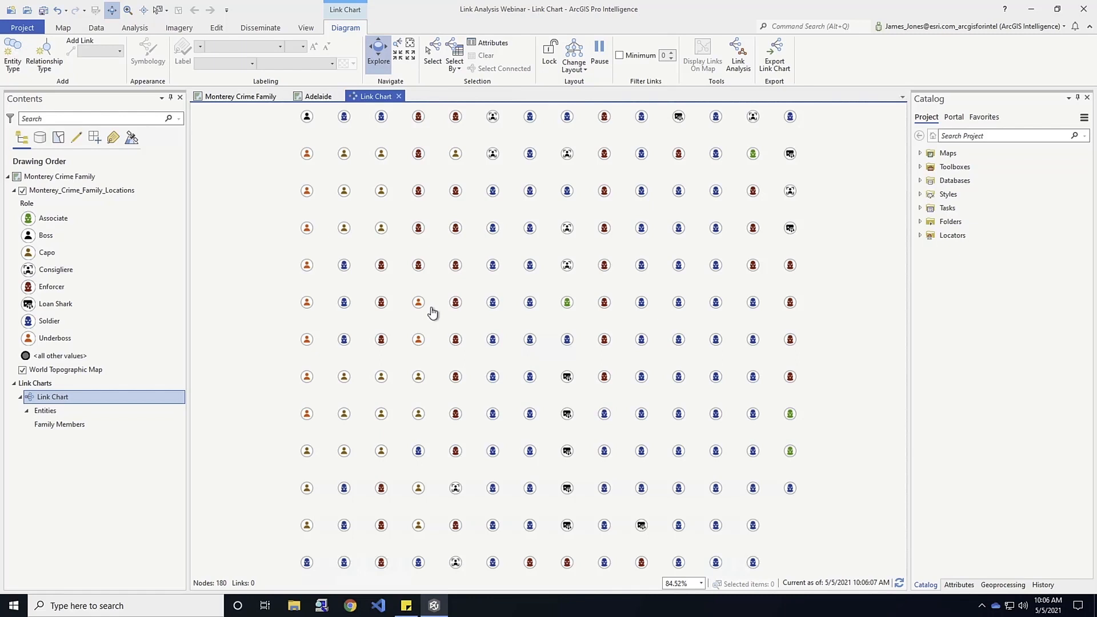
Turn on labels for the Family Members entities and set the label color to black.
{"action": "left_click", "coordinate": [59, 426]}
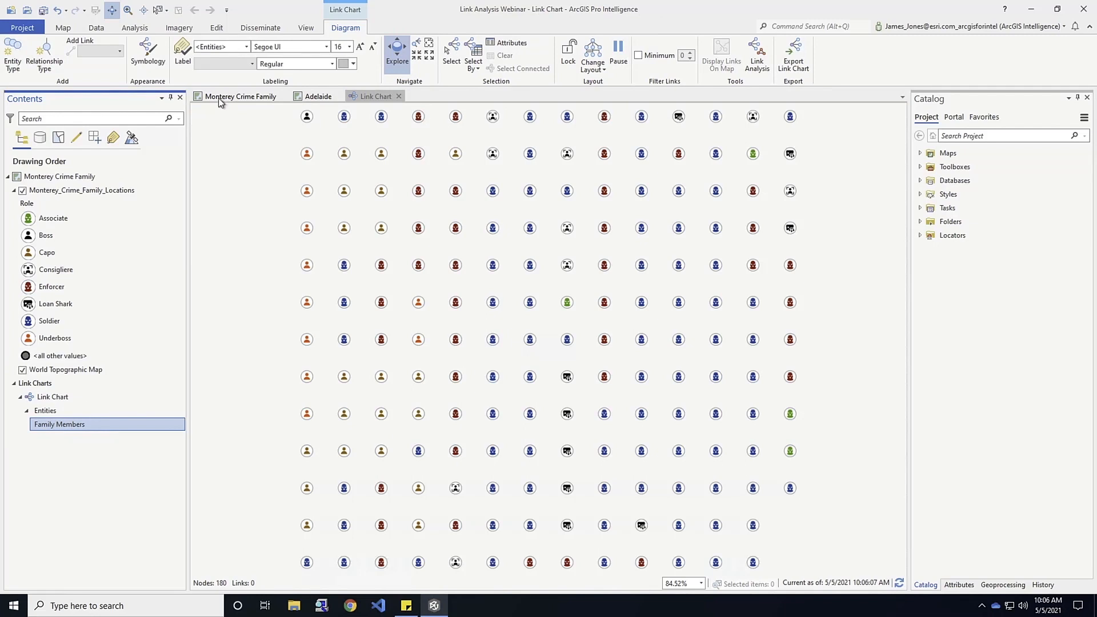
{"action": "left_click", "coordinate": [183, 55]}
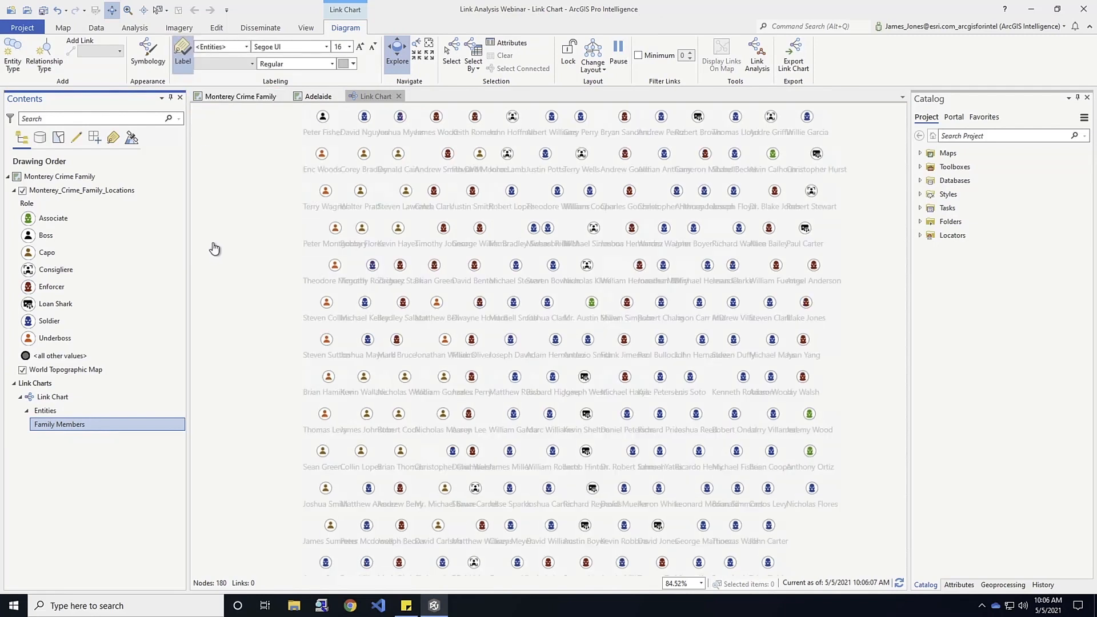
{"action": "left_click", "coordinate": [353, 64]}
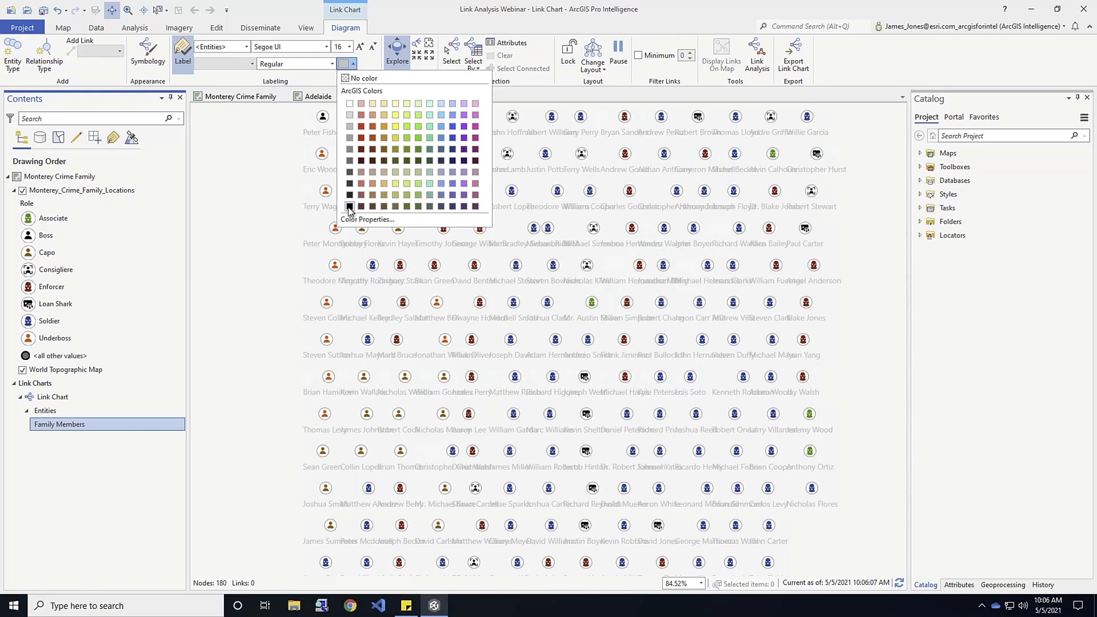
{"action": "left_click", "coordinate": [350, 207]}
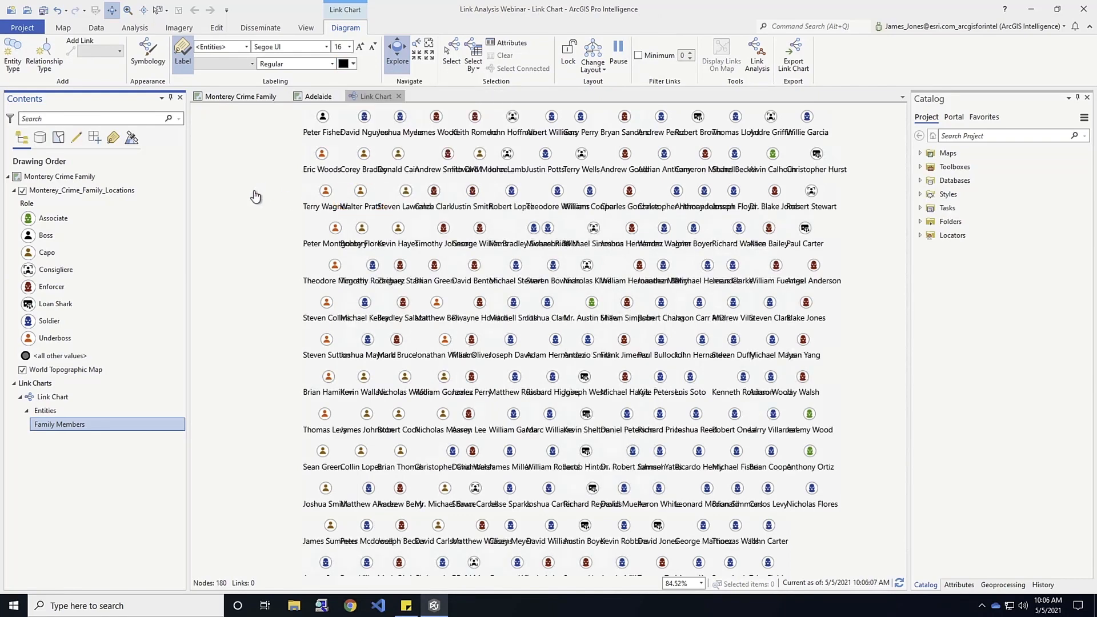
{"action": "left_click", "coordinate": [246, 47]}
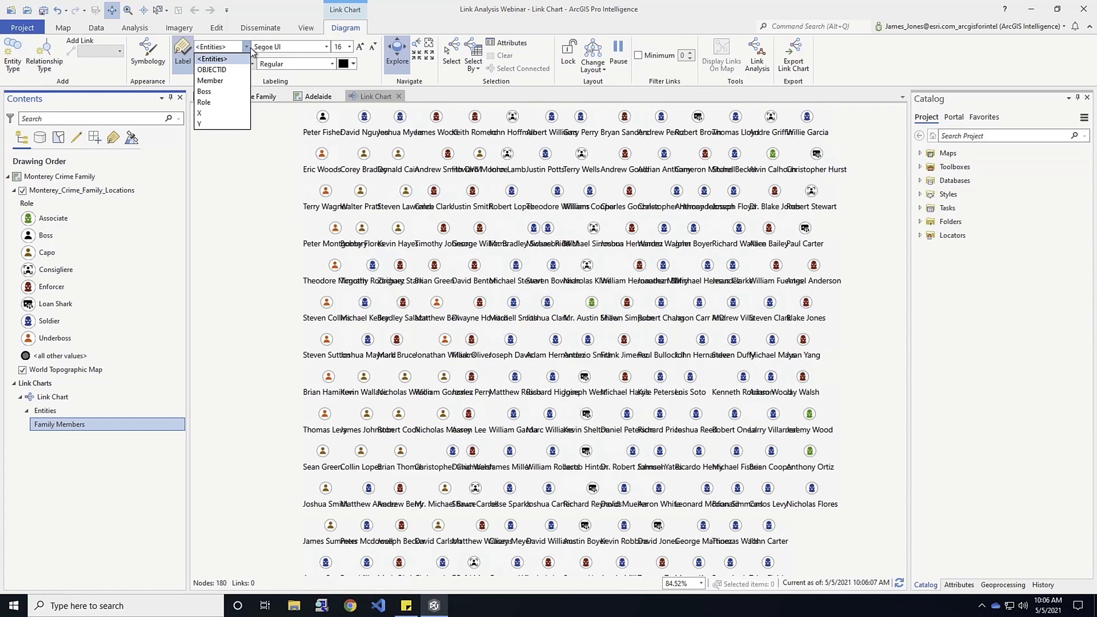
{"action": "left_click", "coordinate": [251, 48]}
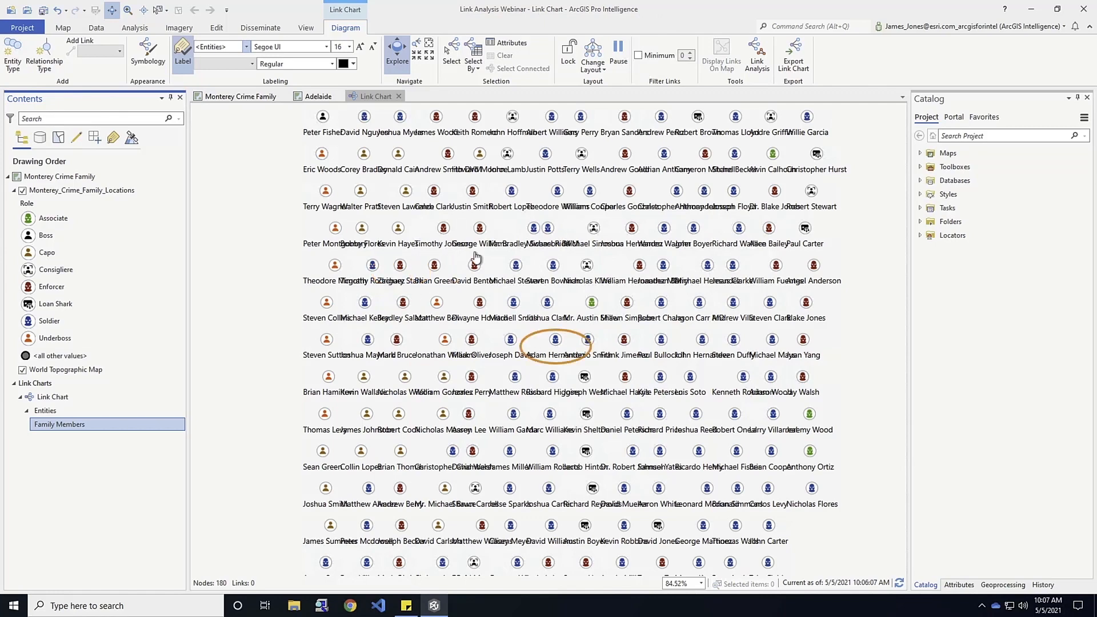
Define a new relationship type named "Works for" with Family Members as both source and target entities.
{"action": "left_click", "coordinate": [45, 55]}
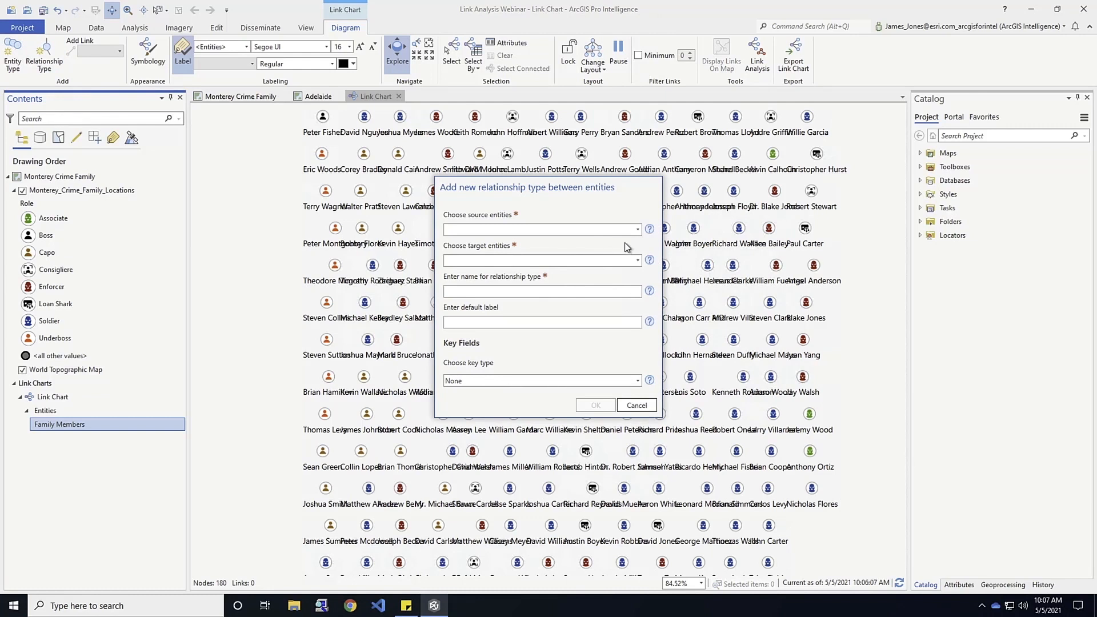
{"action": "left_click", "coordinate": [638, 230]}
{"action": "left_click", "coordinate": [516, 242]}
{"action": "left_click", "coordinate": [635, 260]}
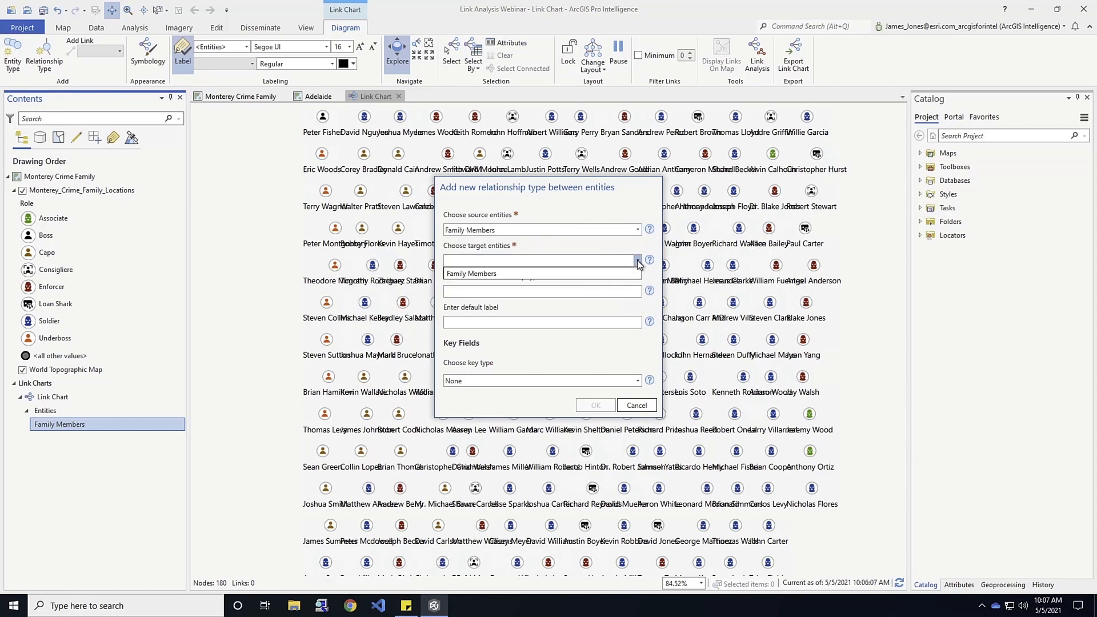
{"action": "left_click", "coordinate": [486, 275]}
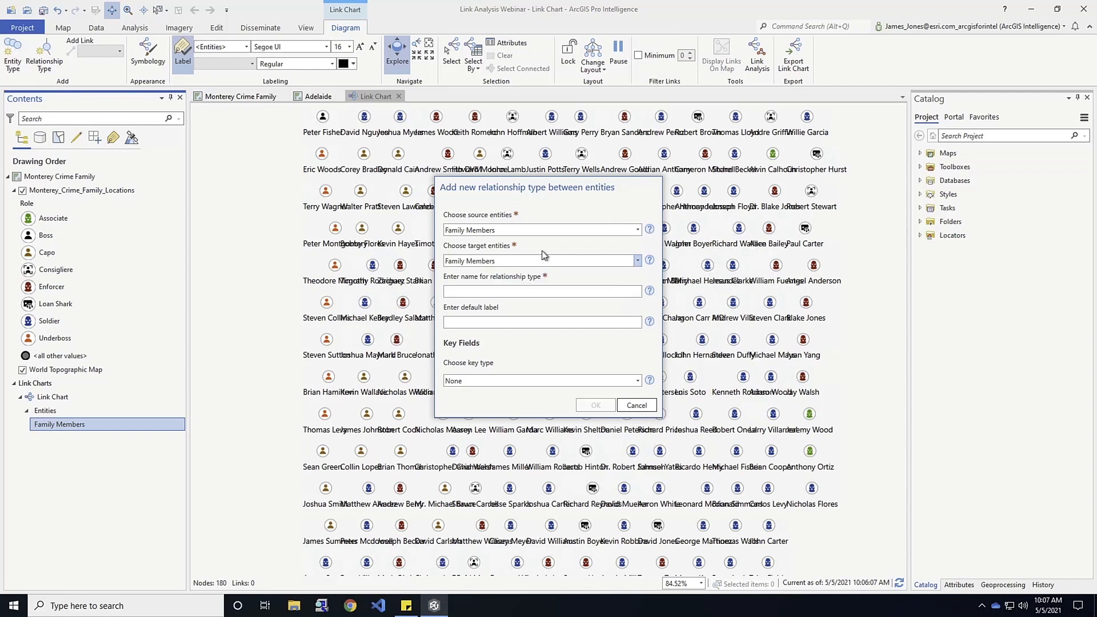
{"action": "left_click", "coordinate": [519, 291]}
{"action": "type", "text": "Works for"}
Set the relationship's key type to Entities with Member as source key and Boss as target key, and create it.
{"action": "left_click", "coordinate": [635, 381]}
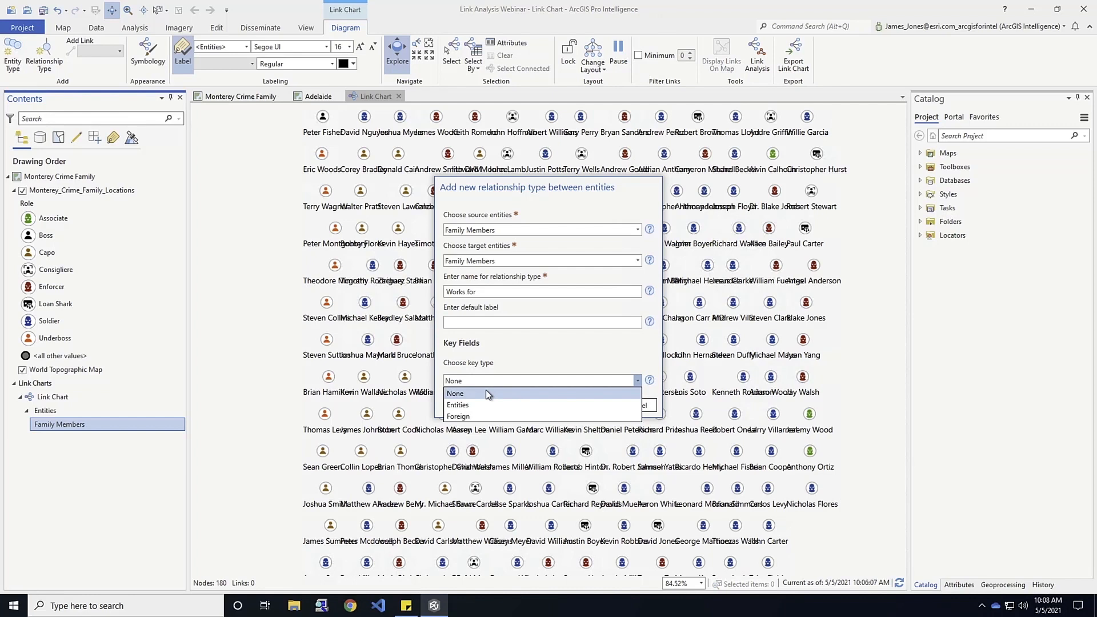
{"action": "left_click", "coordinate": [467, 406]}
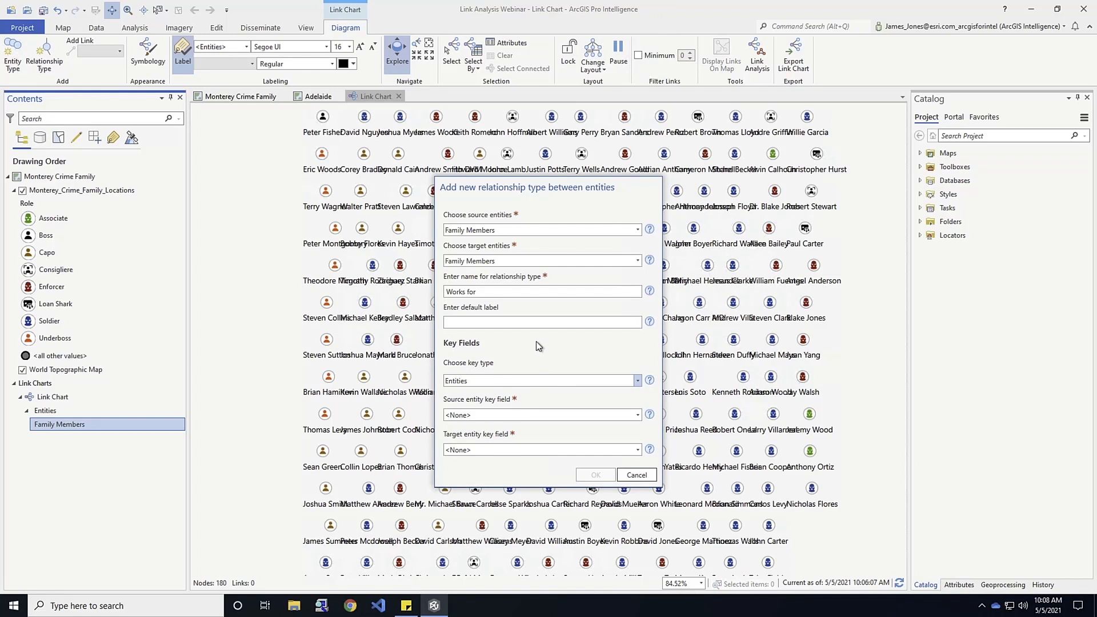
{"action": "left_click", "coordinate": [636, 415]}
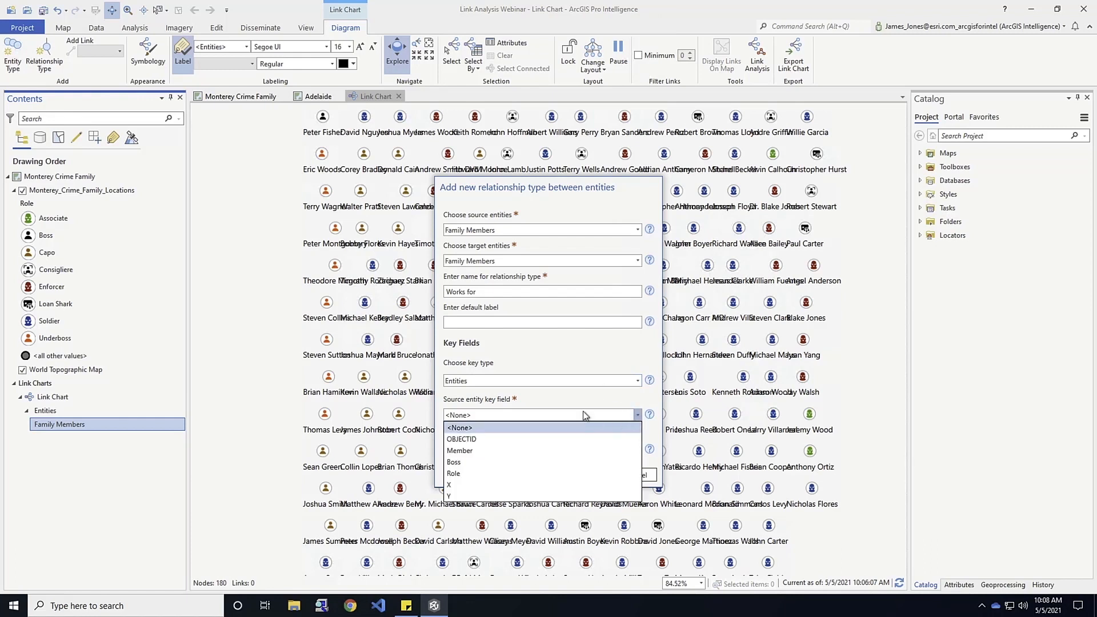
{"action": "left_click", "coordinate": [475, 452]}
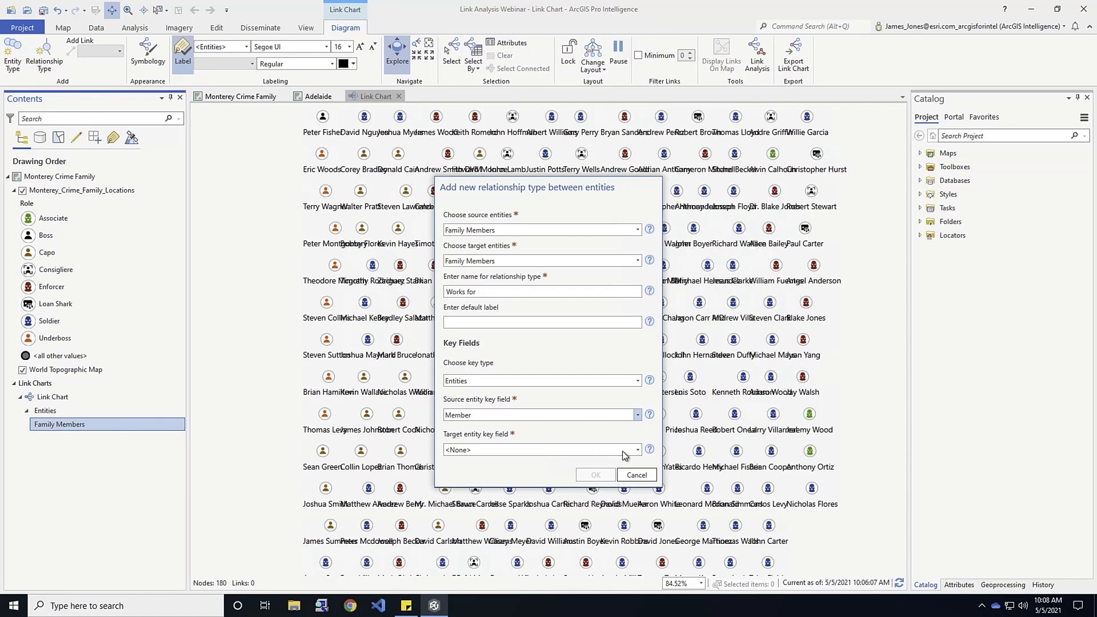
{"action": "left_click", "coordinate": [638, 449]}
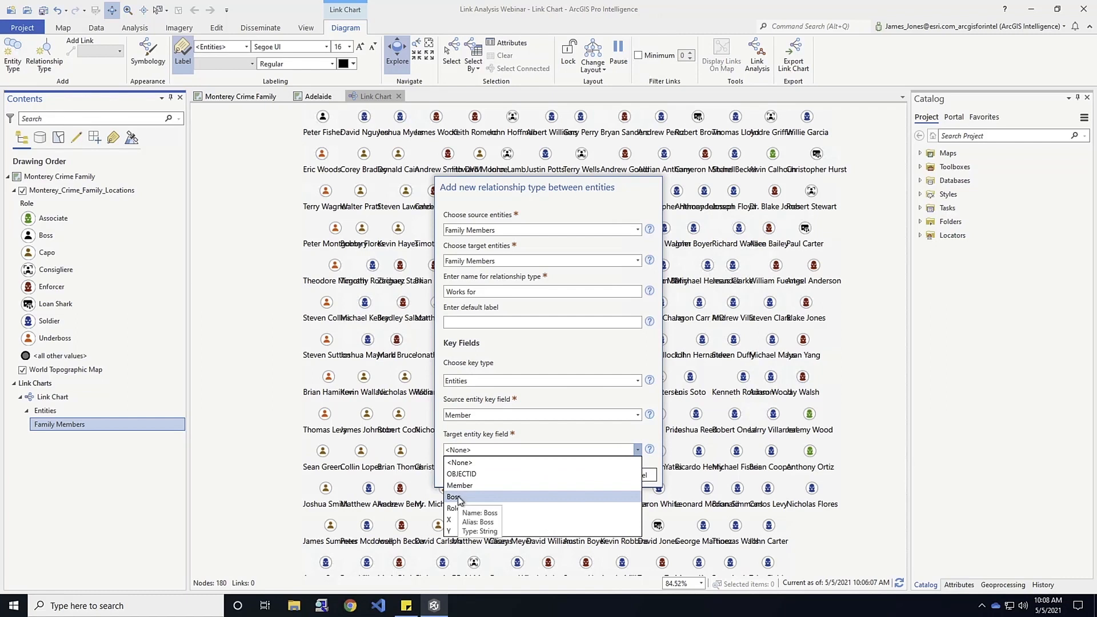
{"action": "left_click", "coordinate": [458, 497]}
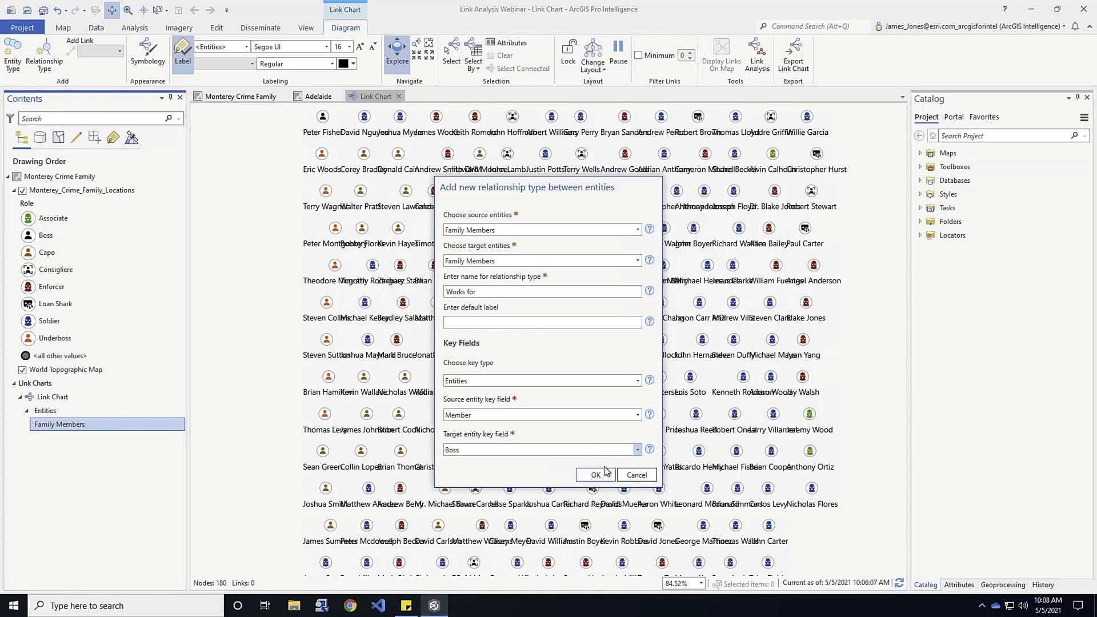
{"action": "left_click", "coordinate": [597, 476]}
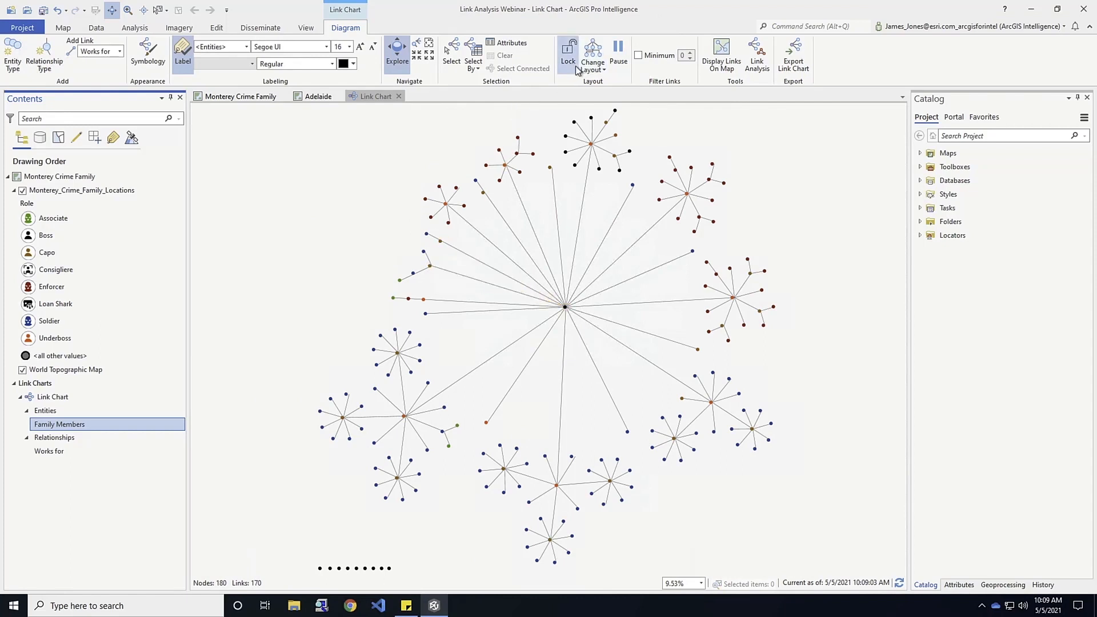
Try the Organic layout on the link chart and return it to the Clustered layout.
{"action": "left_click", "coordinate": [604, 70]}
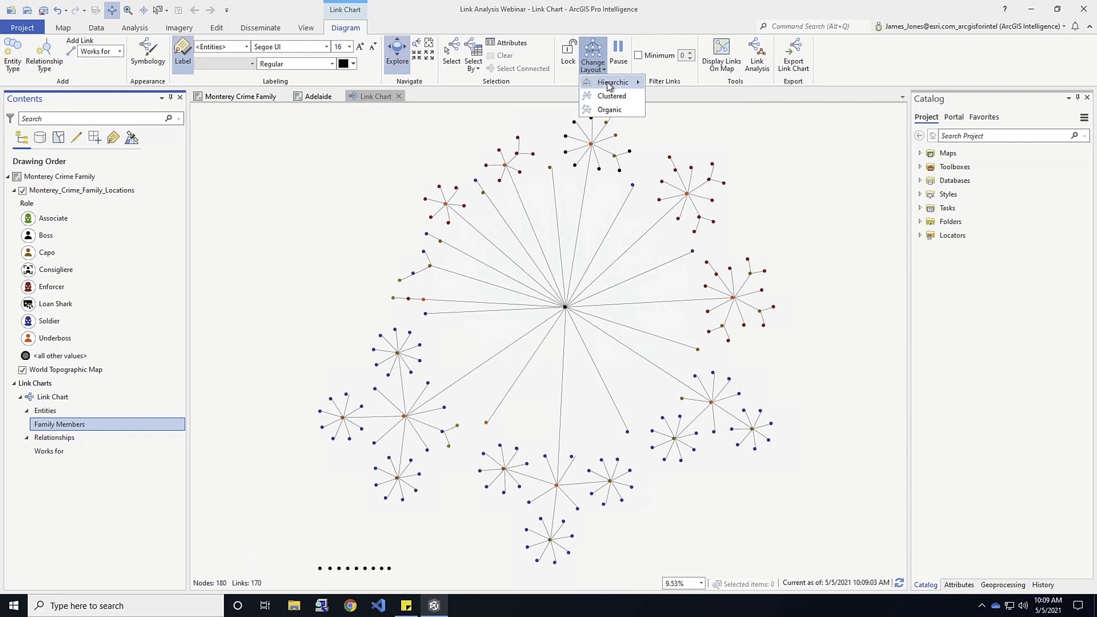
{"action": "mouse_move", "coordinate": [609, 85]}
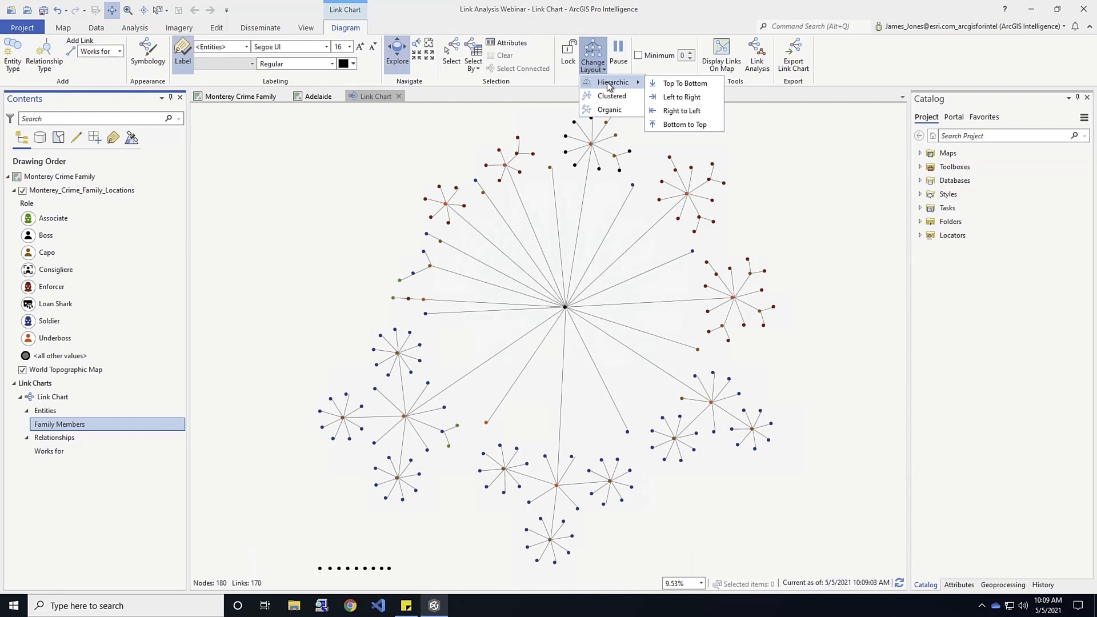
{"action": "left_click", "coordinate": [610, 110]}
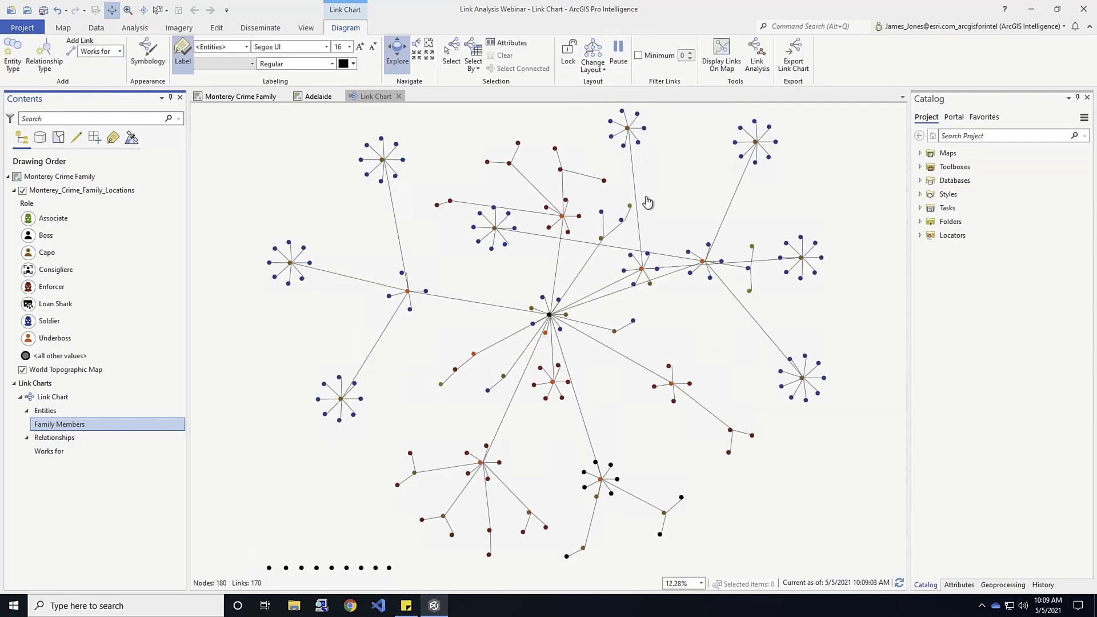
{"action": "left_click", "coordinate": [592, 67]}
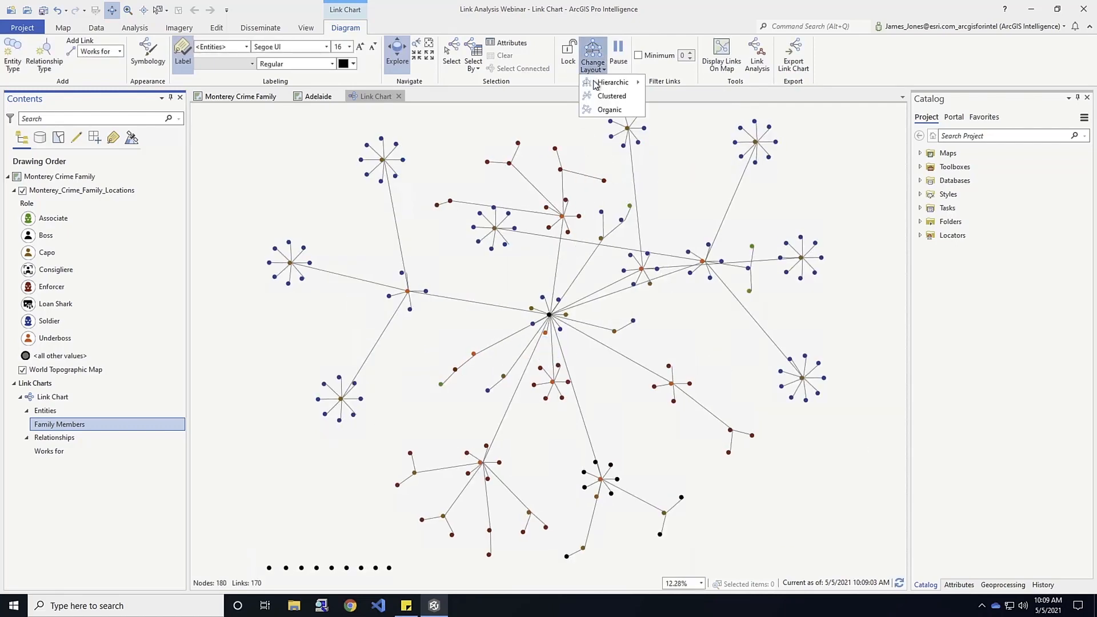
{"action": "left_click", "coordinate": [595, 97]}
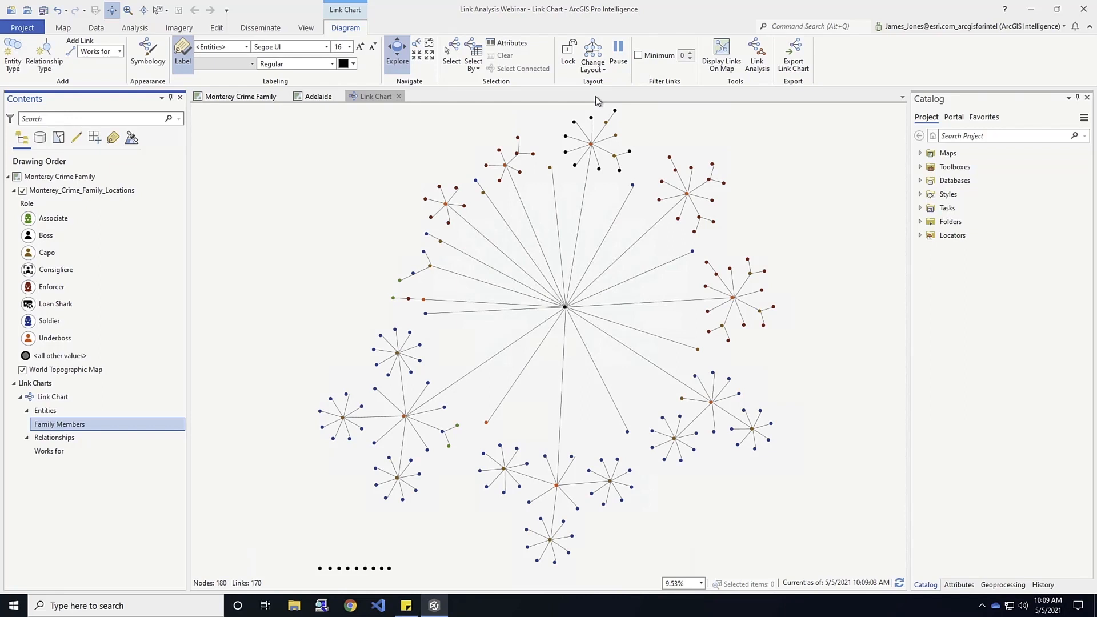
Try the hierarchic Top To Bottom and Left to Right layouts on the link chart.
{"action": "left_click", "coordinate": [594, 71]}
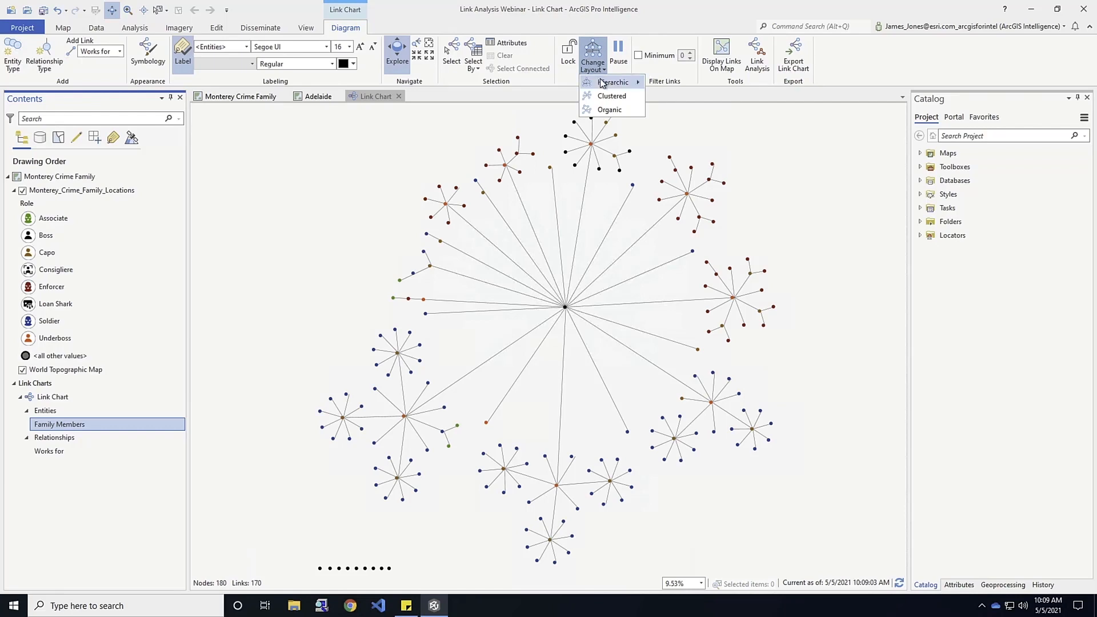
{"action": "mouse_move", "coordinate": [603, 85]}
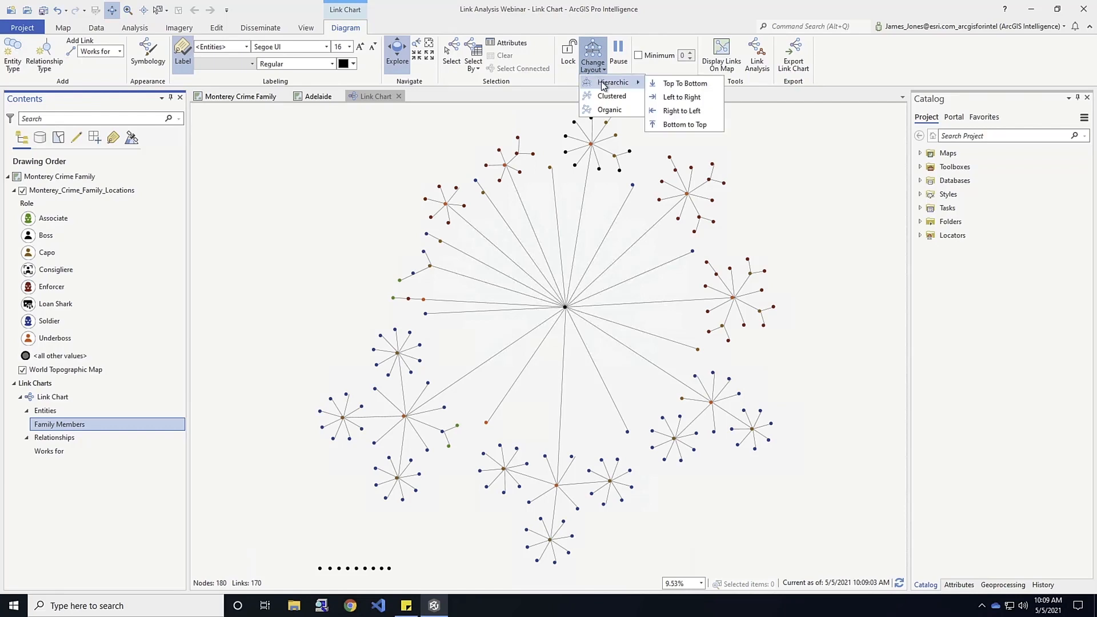
{"action": "left_click", "coordinate": [697, 90]}
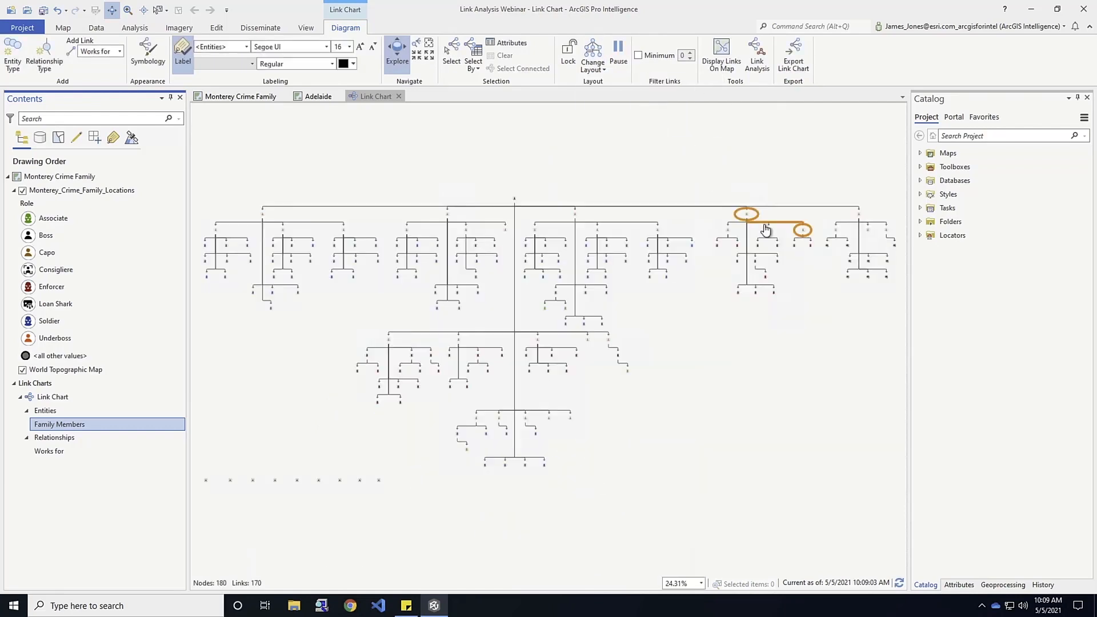
{"action": "left_click", "coordinate": [593, 65]}
{"action": "mouse_move", "coordinate": [629, 83]}
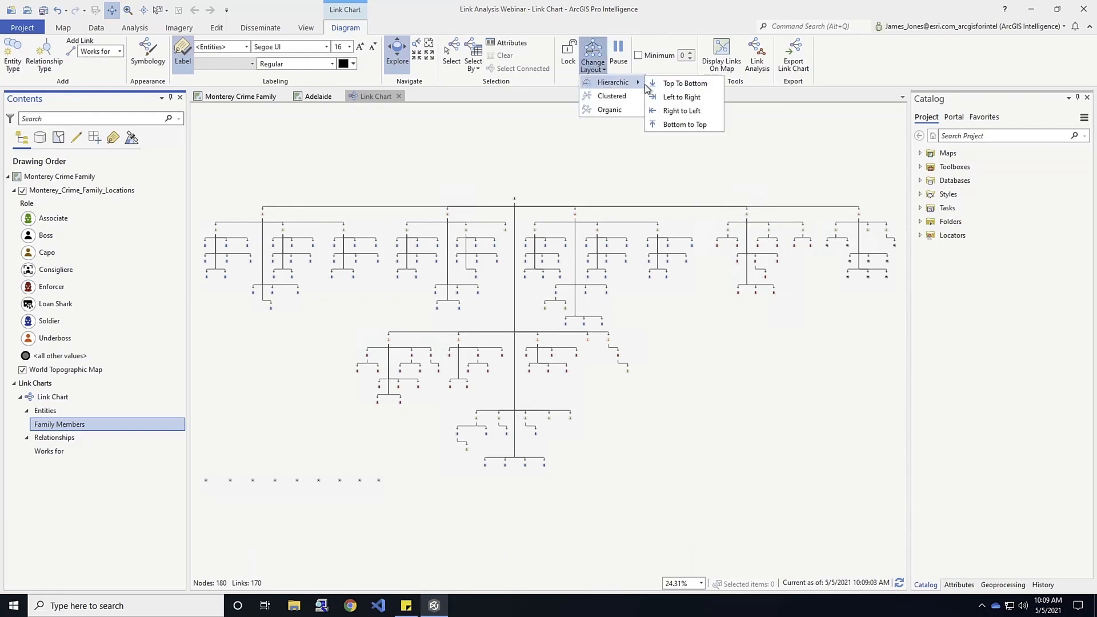
{"action": "left_click", "coordinate": [675, 97]}
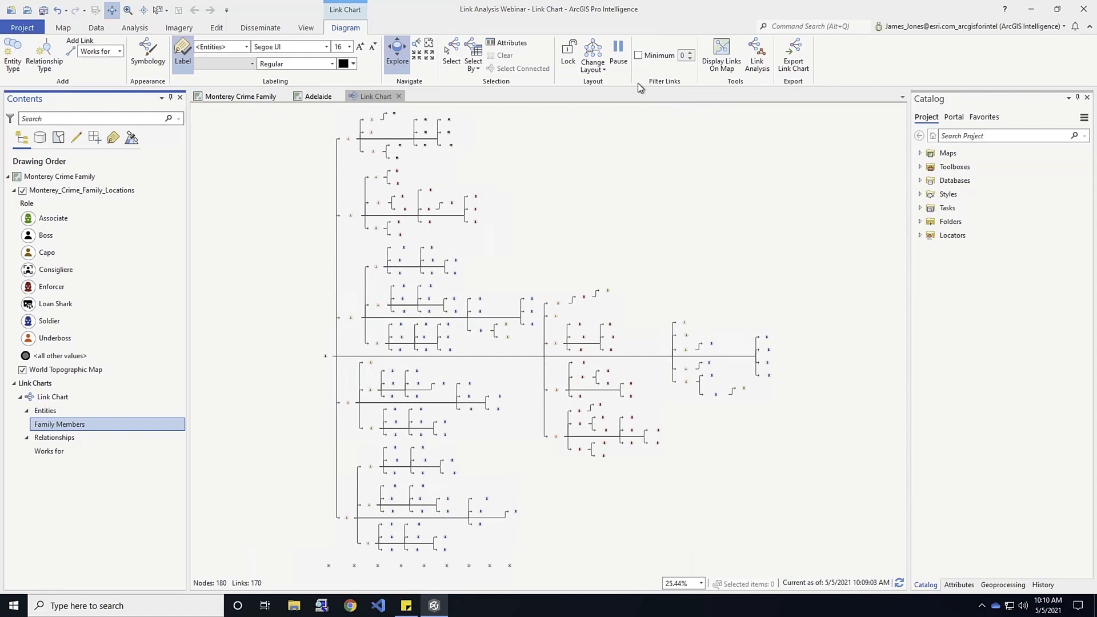
Arrange the link chart in the hierarchic Right to Left layout.
{"action": "left_click", "coordinate": [593, 66]}
{"action": "mouse_move", "coordinate": [606, 83]}
{"action": "left_click", "coordinate": [687, 112]}
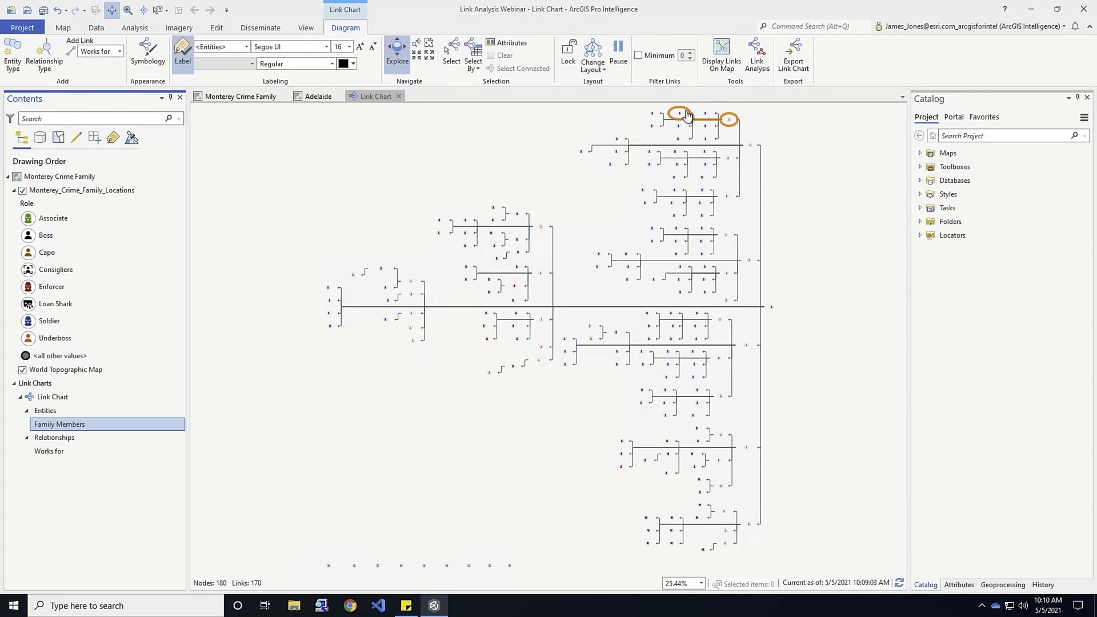
Arrange the link chart in the hierarchic Top To Bottom layout.
{"action": "left_click", "coordinate": [593, 68]}
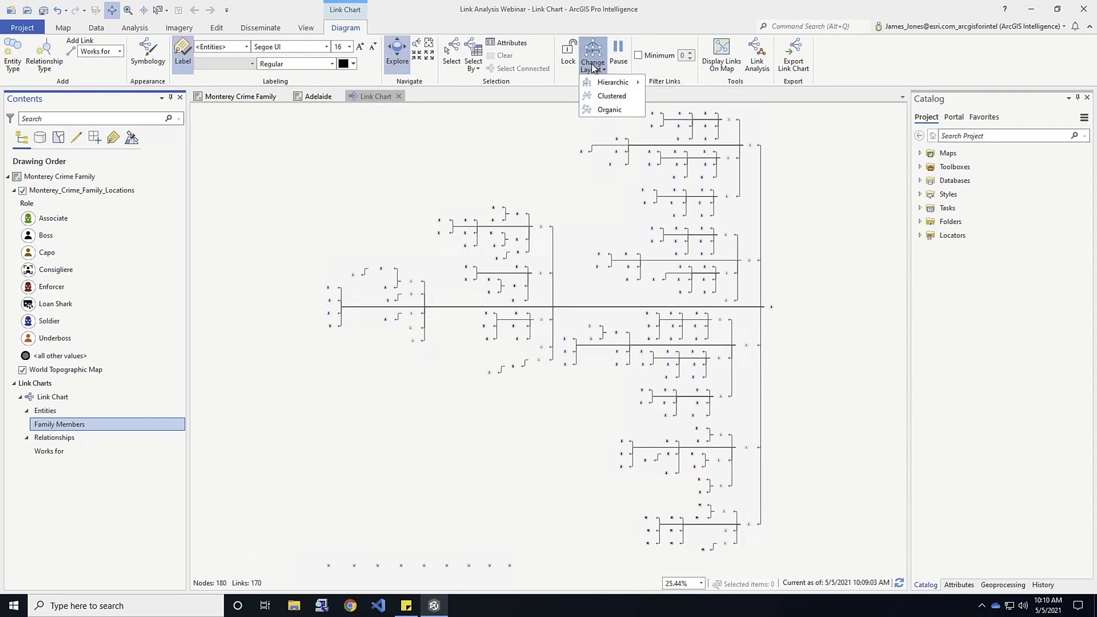
{"action": "mouse_move", "coordinate": [610, 86]}
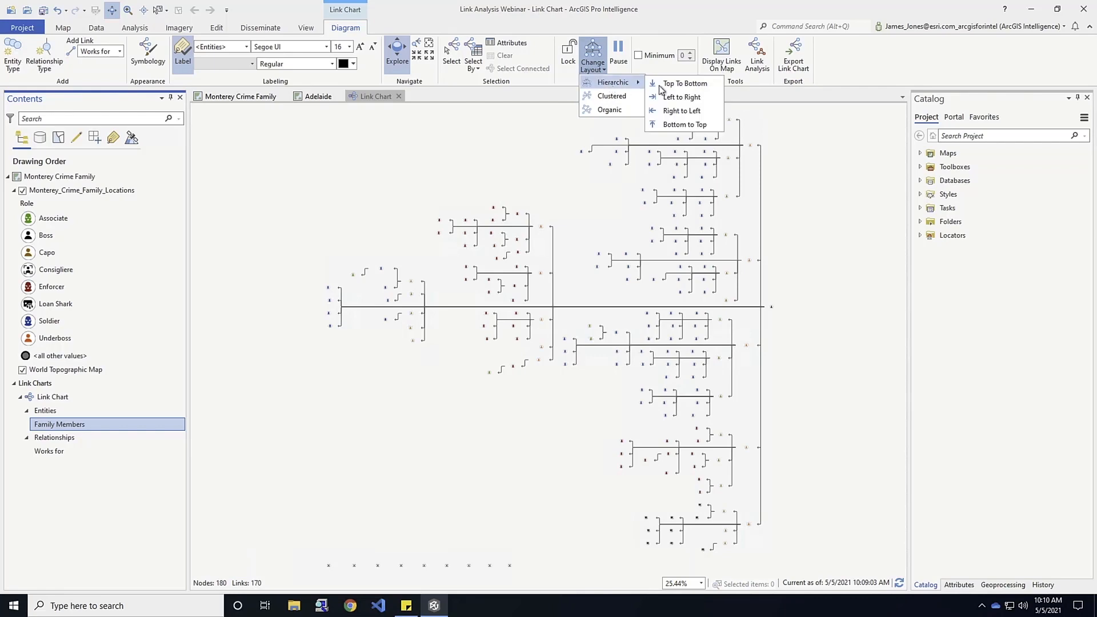
{"action": "left_click", "coordinate": [681, 85]}
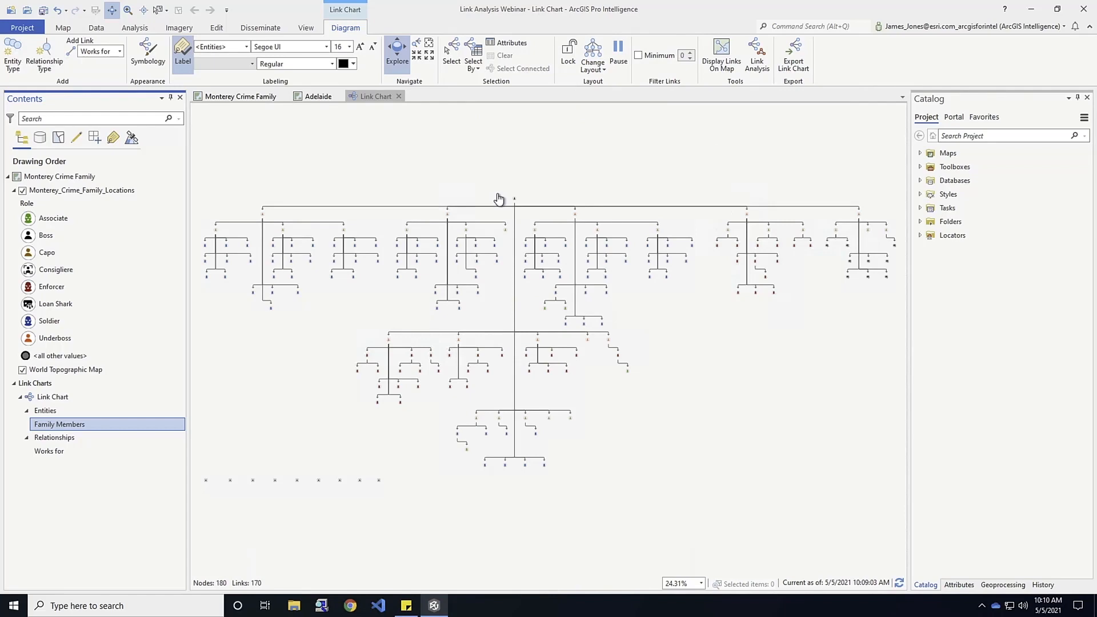
Examine the link chart's hierarchy from the boss down through the underboss branches and the unconnected members below.
{"action": "scroll", "coordinate": [534, 239], "scroll_direction": "up", "scroll_amount": 1}
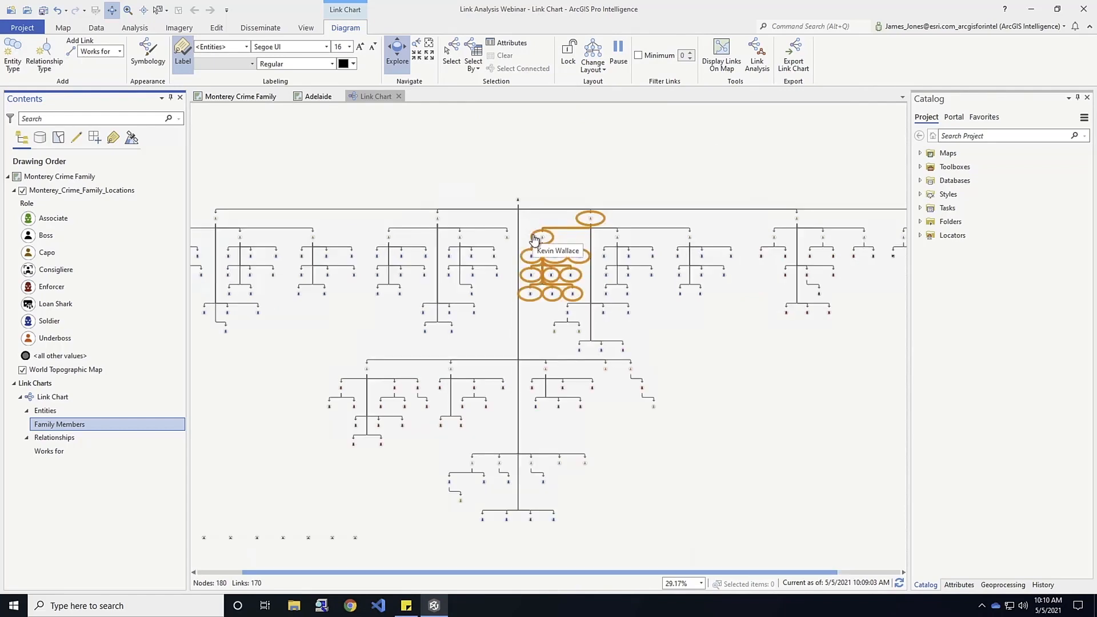
{"action": "scroll", "coordinate": [534, 239], "scroll_direction": "up", "scroll_amount": 5}
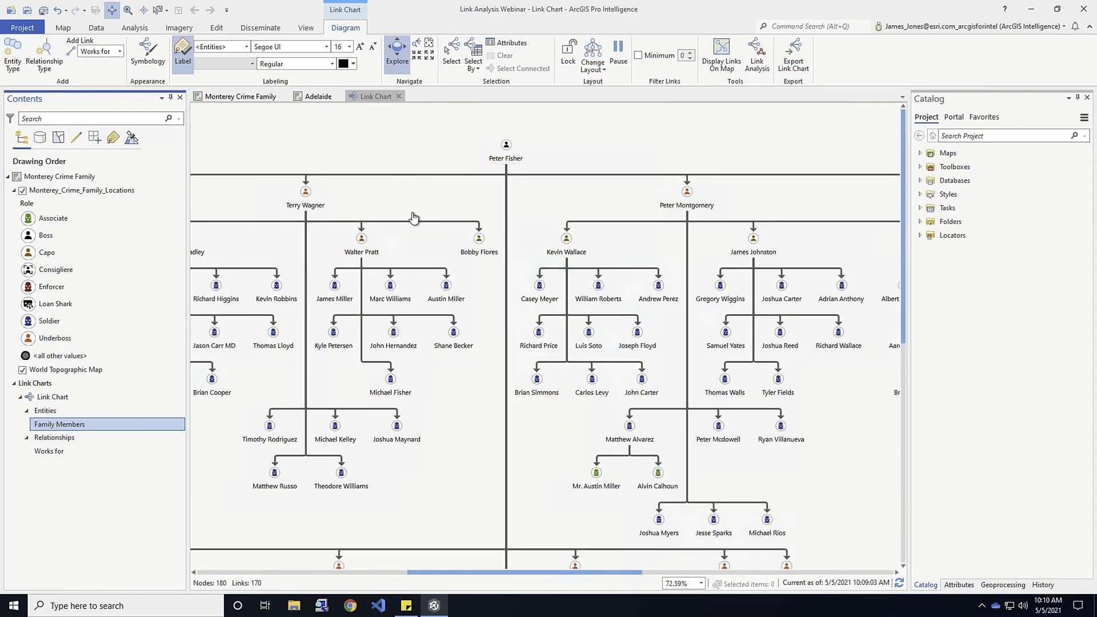
{"action": "left_click_drag", "start_coordinate": [400, 195], "coordinate": [698, 203]}
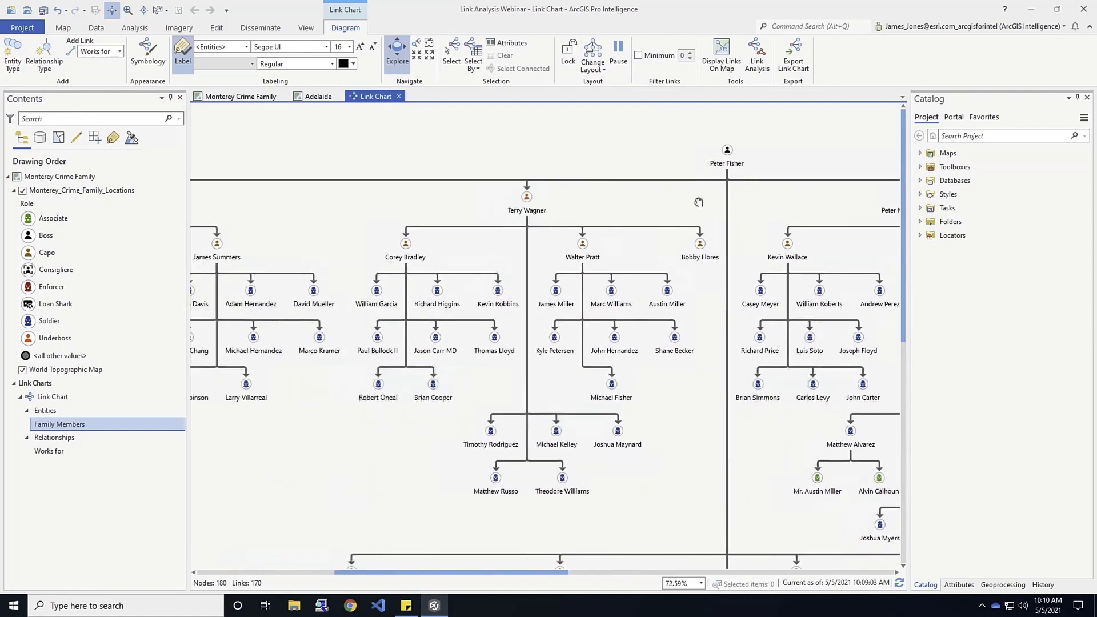
{"action": "left_click_drag", "start_coordinate": [522, 225], "coordinate": [630, 223]}
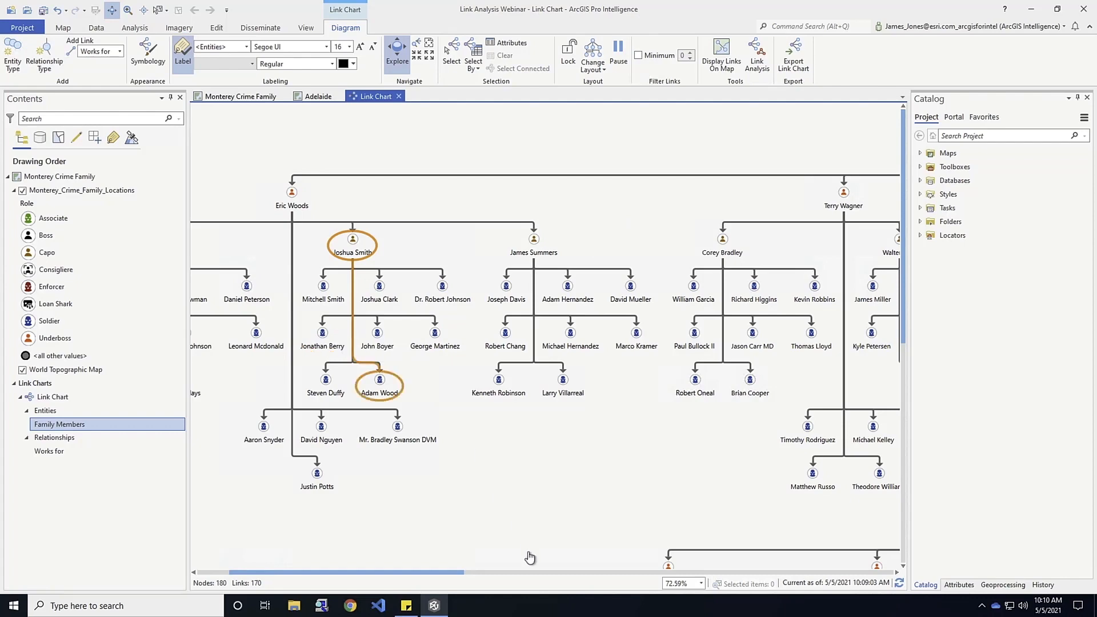
{"action": "left_click_drag", "start_coordinate": [499, 468], "coordinate": [464, 370]}
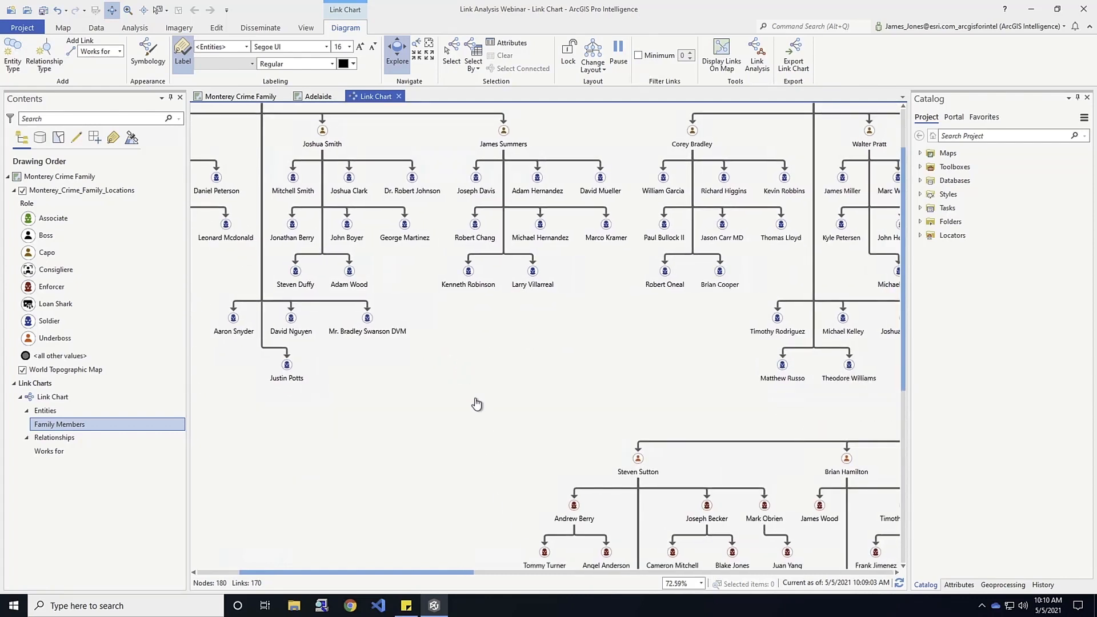
{"action": "scroll", "coordinate": [477, 407], "scroll_direction": "down", "scroll_amount": 1}
{"action": "left_click_drag", "start_coordinate": [577, 415], "coordinate": [433, 362]}
{"action": "left_click_drag", "start_coordinate": [613, 376], "coordinate": [480, 255]}
{"action": "left_click_drag", "start_coordinate": [852, 421], "coordinate": [705, 455]}
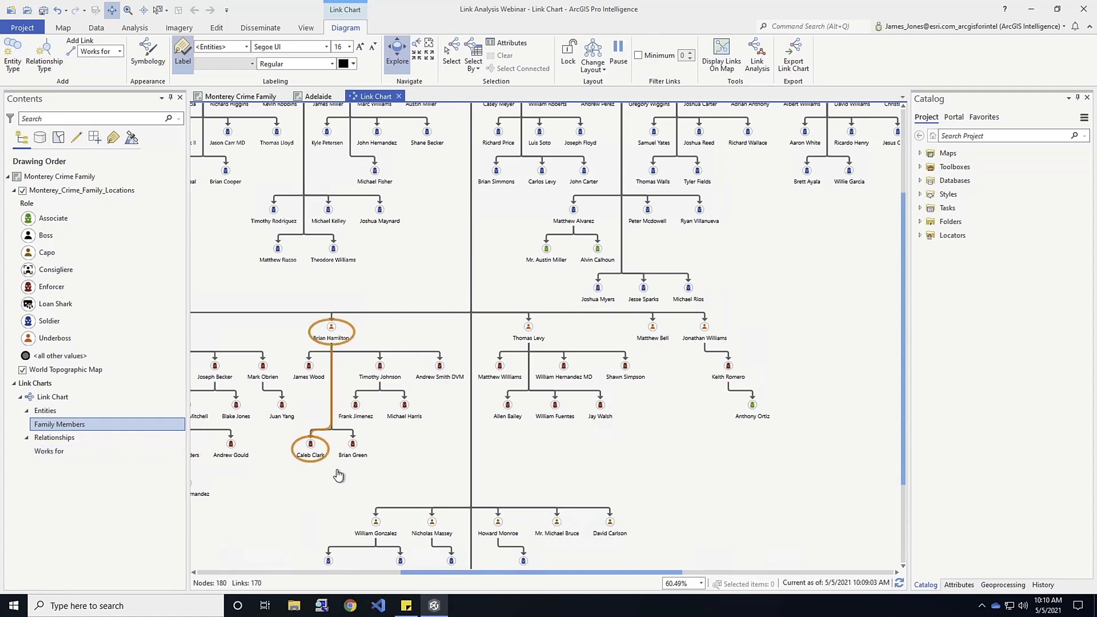
{"action": "scroll", "coordinate": [338, 471], "scroll_direction": "down", "scroll_amount": 2}
{"action": "scroll", "coordinate": [338, 472], "scroll_direction": "down", "scroll_amount": 1}
{"action": "left_click_drag", "start_coordinate": [307, 490], "coordinate": [517, 436]}
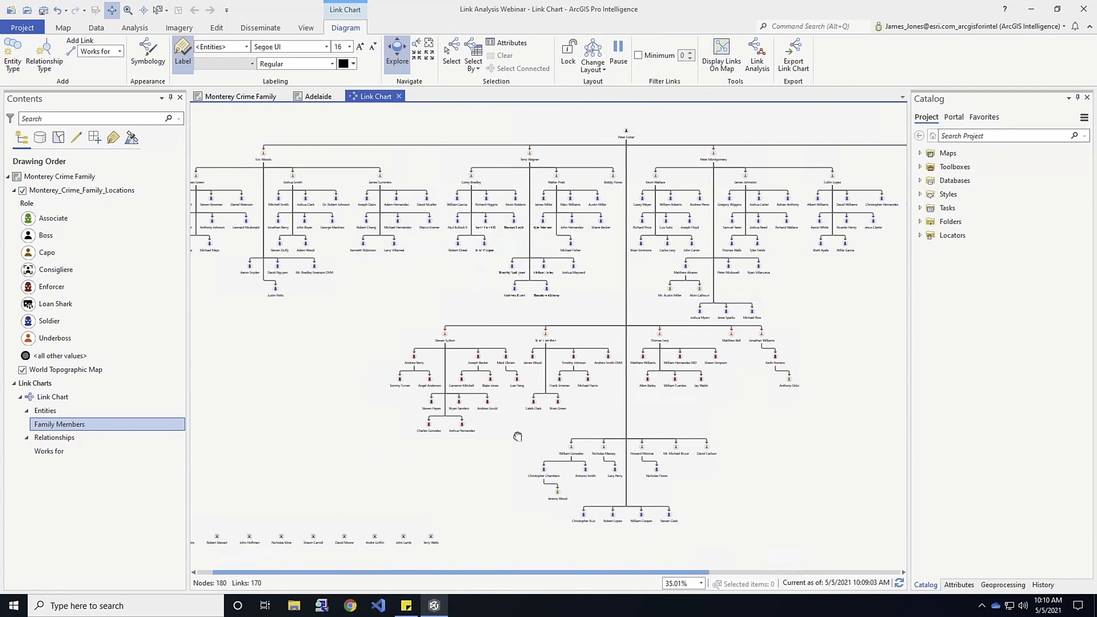
{"action": "left_click_drag", "start_coordinate": [396, 467], "coordinate": [492, 436]}
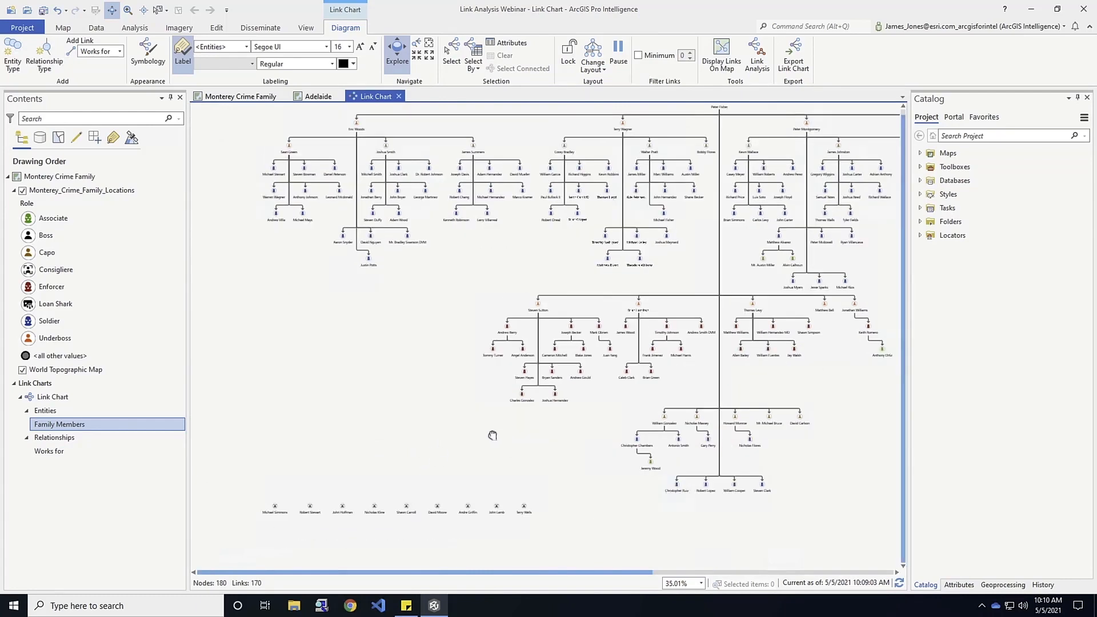
{"action": "scroll", "coordinate": [348, 528], "scroll_direction": "up", "scroll_amount": 2}
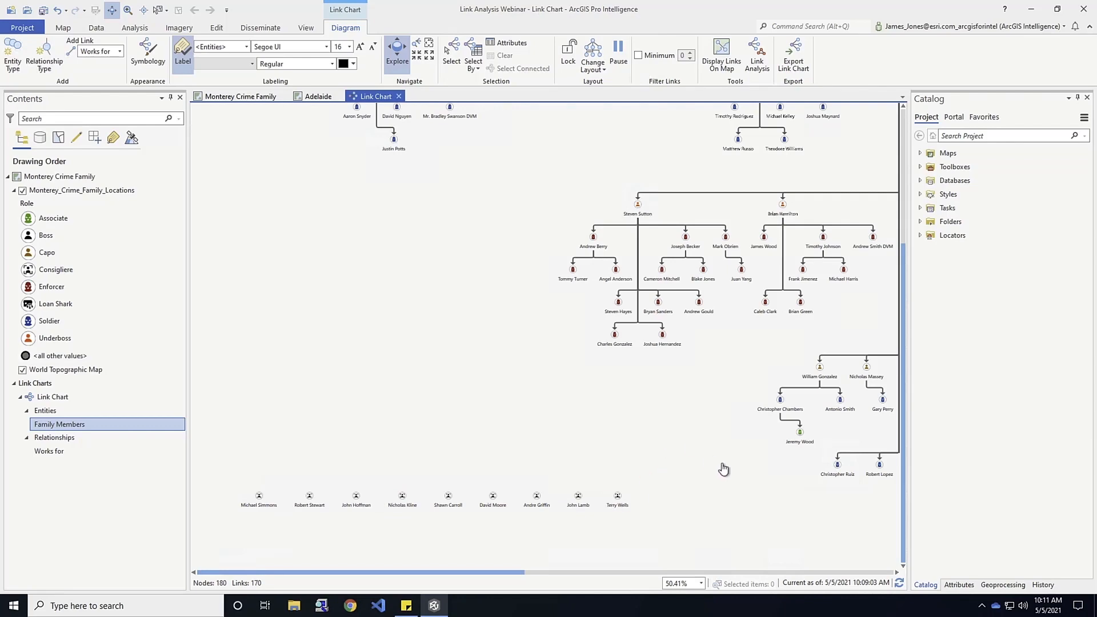
{"action": "scroll", "coordinate": [723, 468], "scroll_direction": "up", "scroll_amount": 1}
{"action": "scroll", "coordinate": [723, 468], "scroll_direction": "down", "scroll_amount": 2}
{"action": "scroll", "coordinate": [724, 468], "scroll_direction": "down", "scroll_amount": 1}
{"action": "left_click_drag", "start_coordinate": [612, 481], "coordinate": [570, 482]}
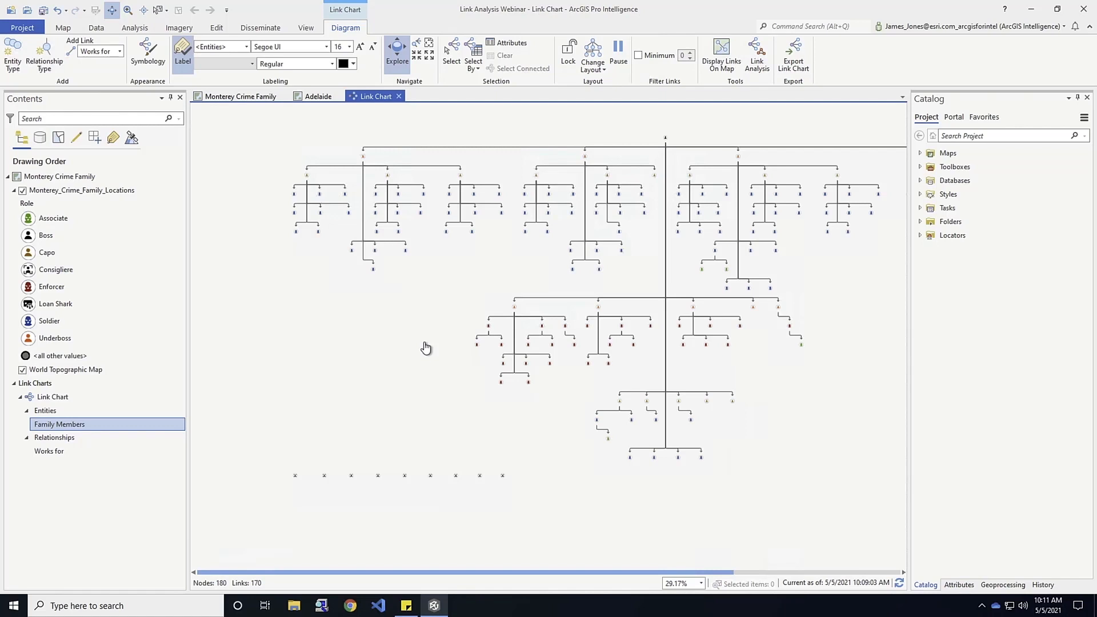
Turn on the minimum number of links filter for the link chart and set it to 1.
{"action": "left_click", "coordinate": [638, 56]}
{"action": "left_click", "coordinate": [691, 55]}
{"action": "left_click", "coordinate": [691, 59]}
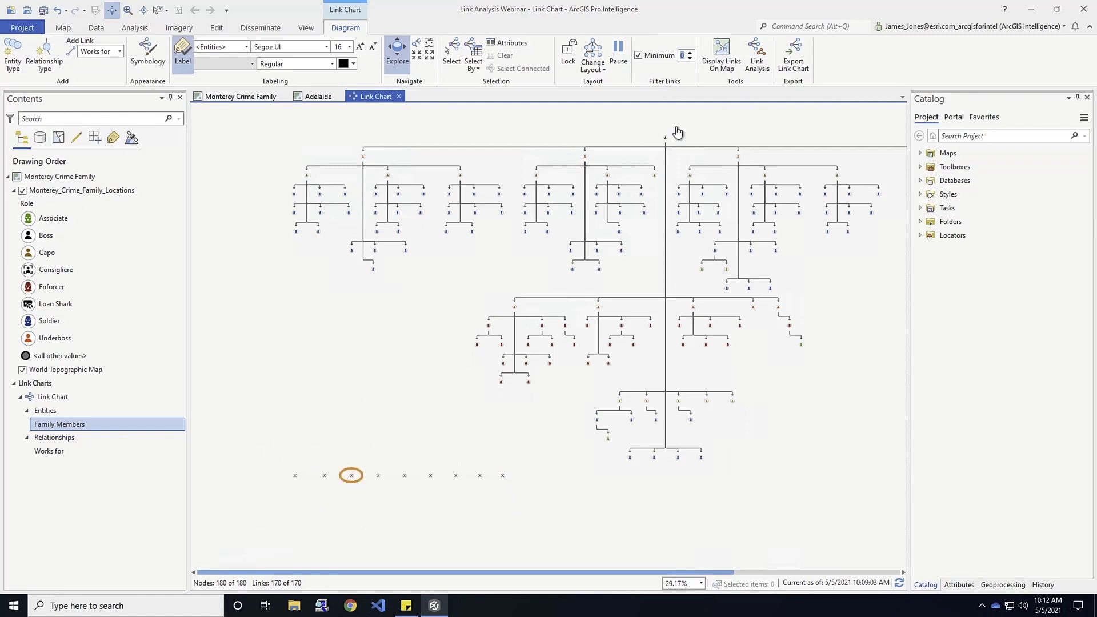
{"action": "left_click", "coordinate": [690, 52]}
Dock the link chart beside the Monterey Crime Family map and zoom the map to the Monterey_Crime_Family_Locations layer.
{"action": "mouse_move", "coordinate": [588, 254]}
{"action": "left_click", "coordinate": [250, 103]}
{"action": "left_click", "coordinate": [376, 96]}
{"action": "left_click_drag", "start_coordinate": [472, 197], "coordinate": [571, 346]}
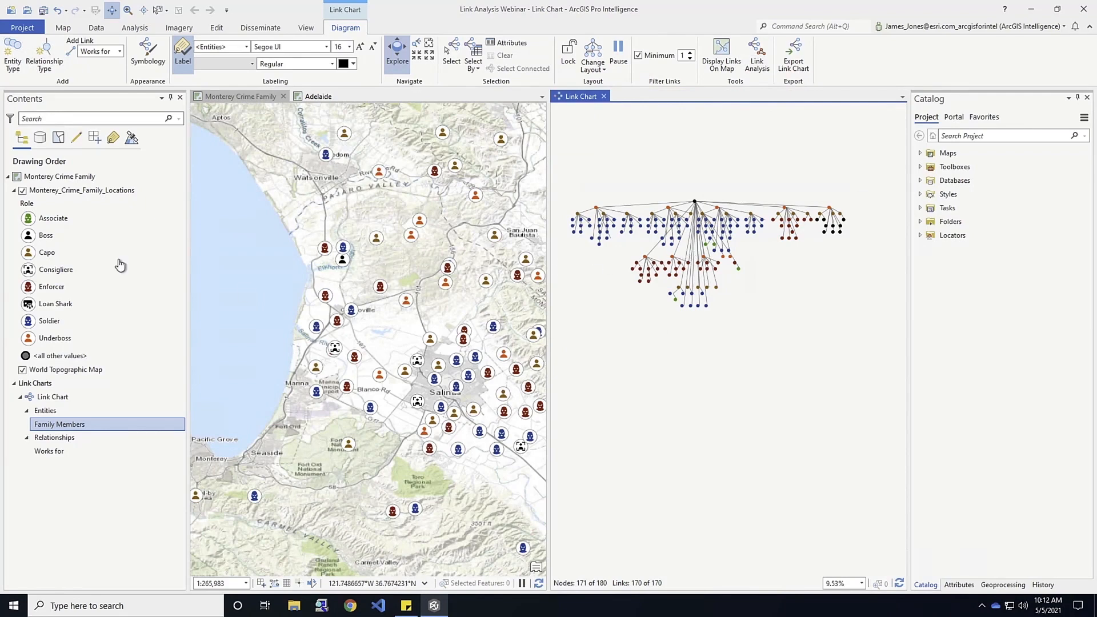
{"action": "right_click", "coordinate": [90, 193]}
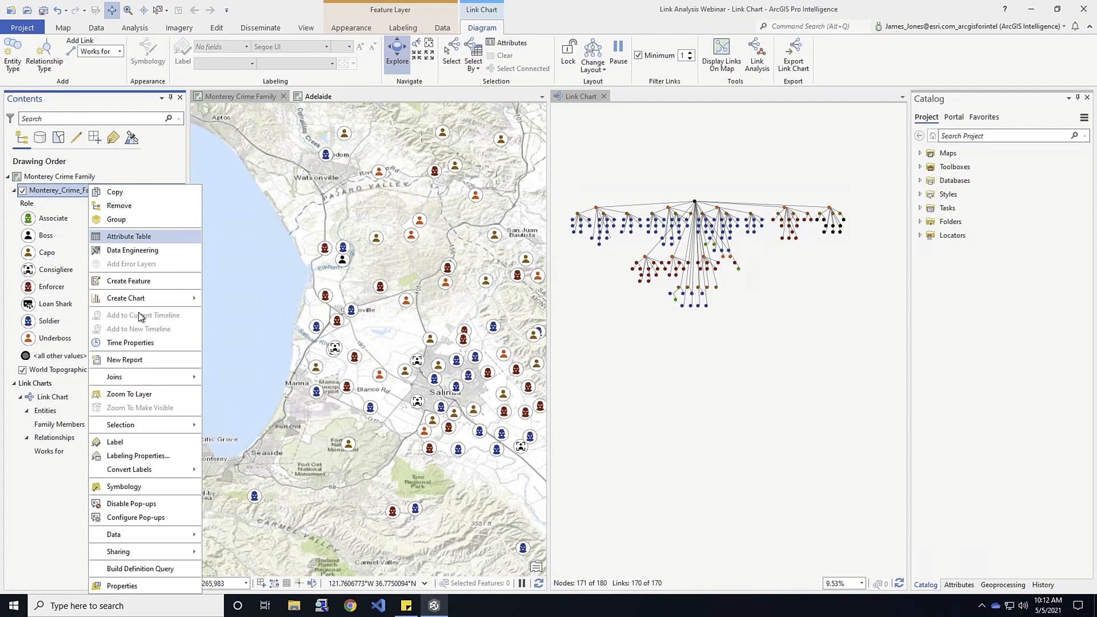
{"action": "left_click", "coordinate": [127, 395]}
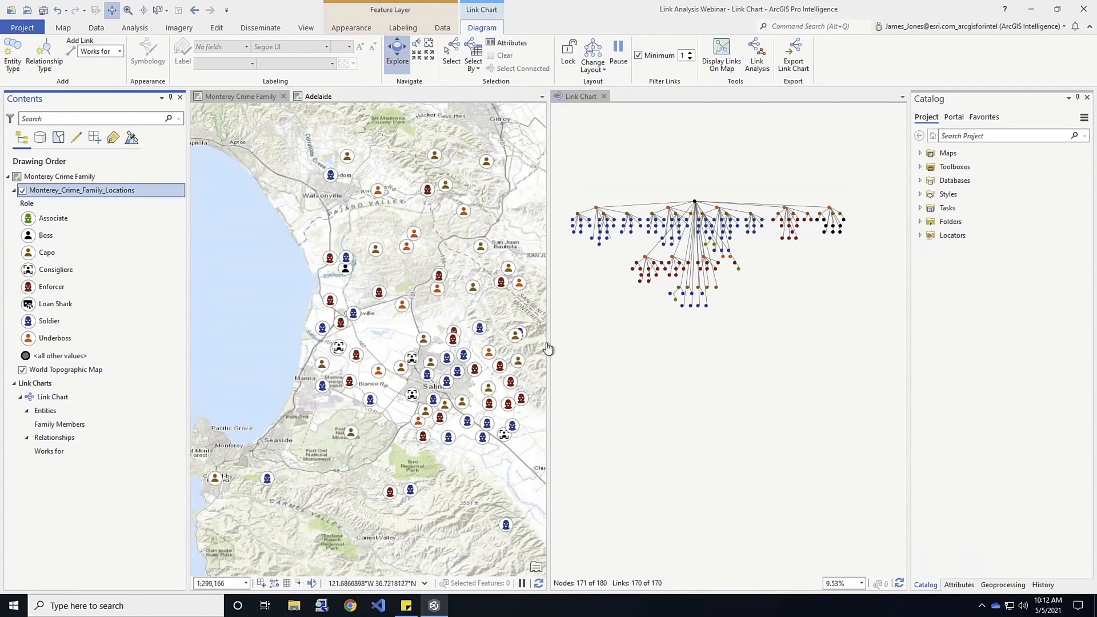
Select the far-left group of nodes in the link chart and try to add their connected nodes to the selection.
{"action": "left_click", "coordinate": [451, 53]}
{"action": "mouse_move", "coordinate": [566, 208]}
{"action": "left_mouse_down"}
{"action": "mouse_move", "coordinate": [600, 252]}
{"action": "mouse_move", "coordinate": [595, 236]}
{"action": "left_mouse_up"}
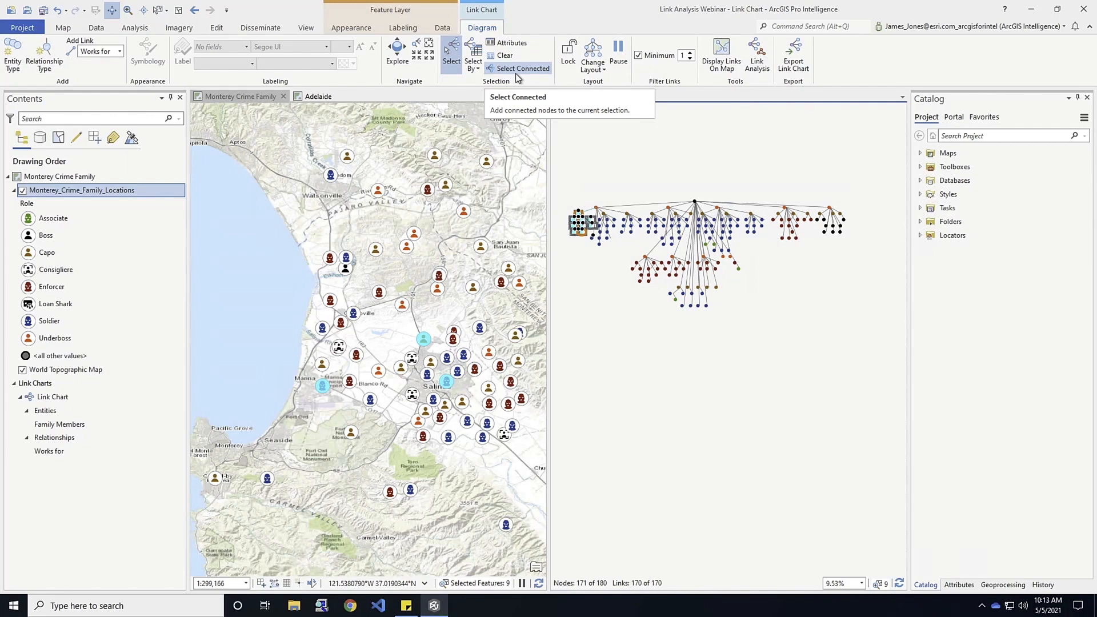
{"action": "left_click", "coordinate": [496, 69]}
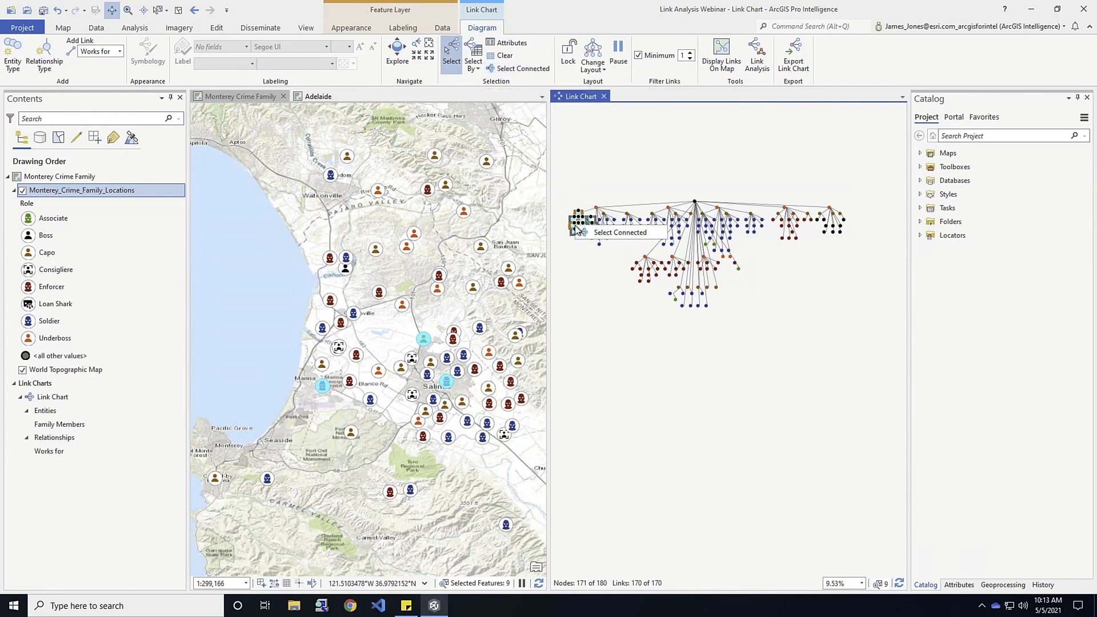
{"action": "left_click", "coordinate": [606, 231]}
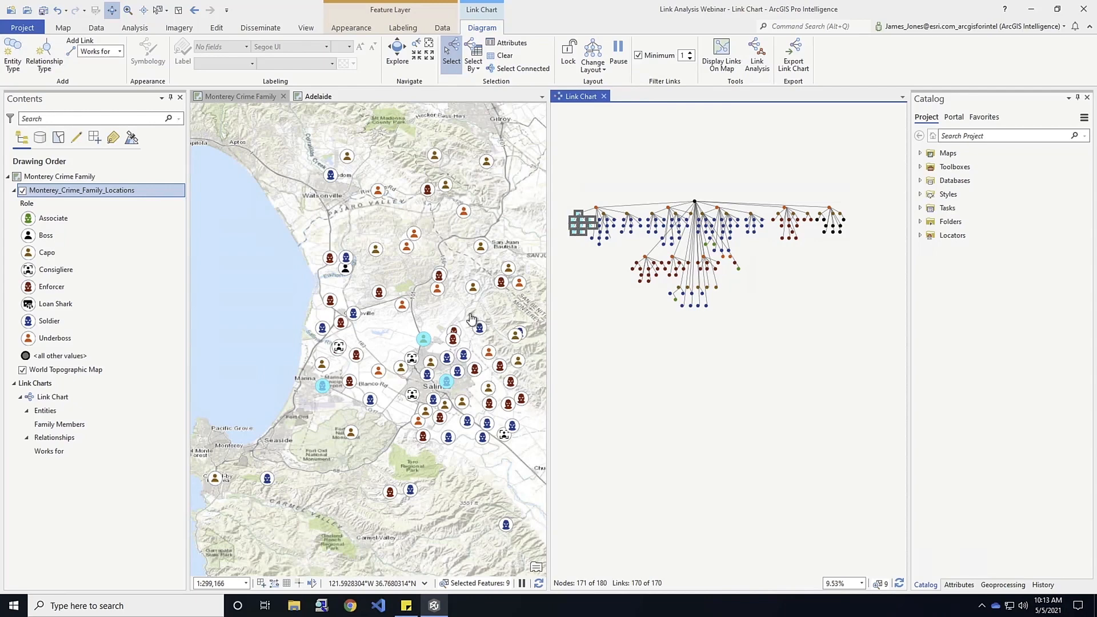
Select the boss node heading the link chart and add its connected nodes to the selection.
{"action": "left_click", "coordinate": [694, 200]}
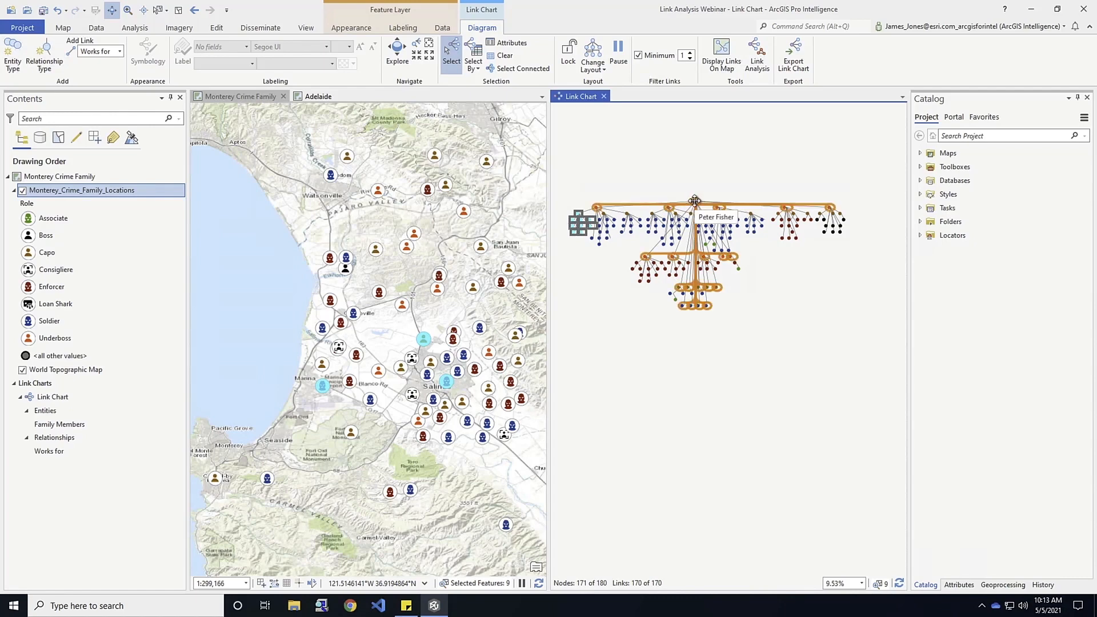
{"action": "left_click", "coordinate": [695, 200]}
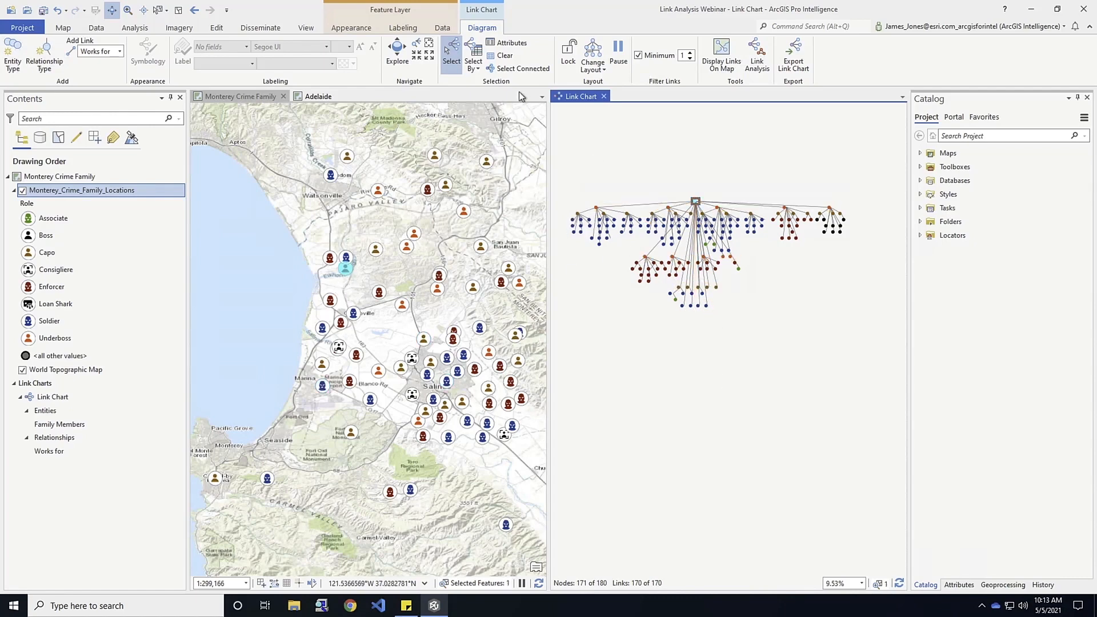
{"action": "left_click", "coordinate": [515, 69]}
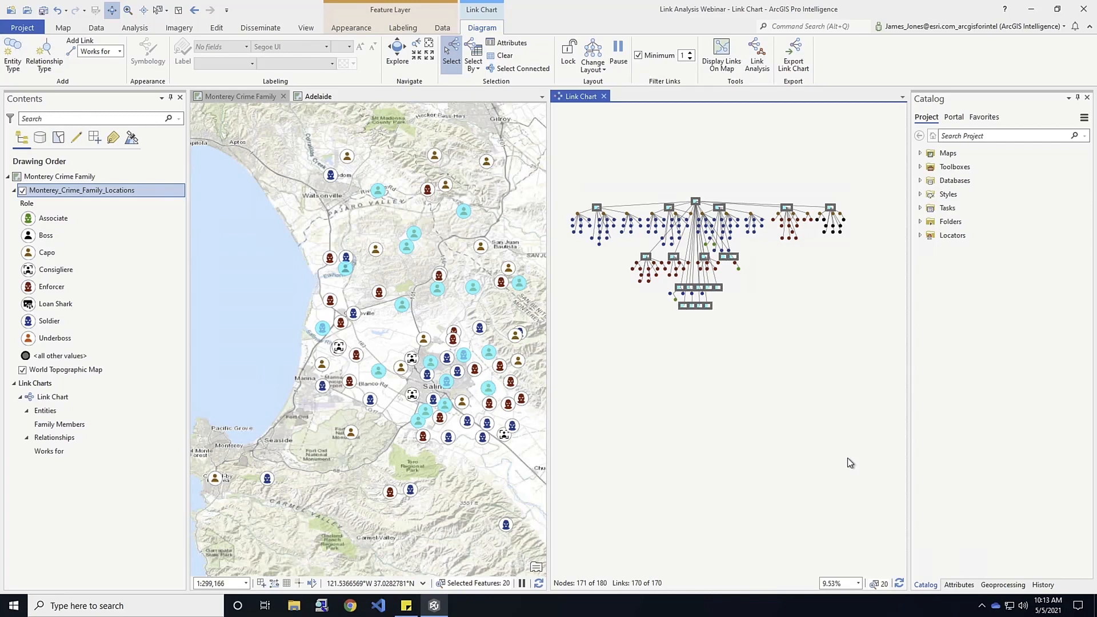
Display the chart's links on the map and clear the node selection.
{"action": "left_click", "coordinate": [721, 54]}
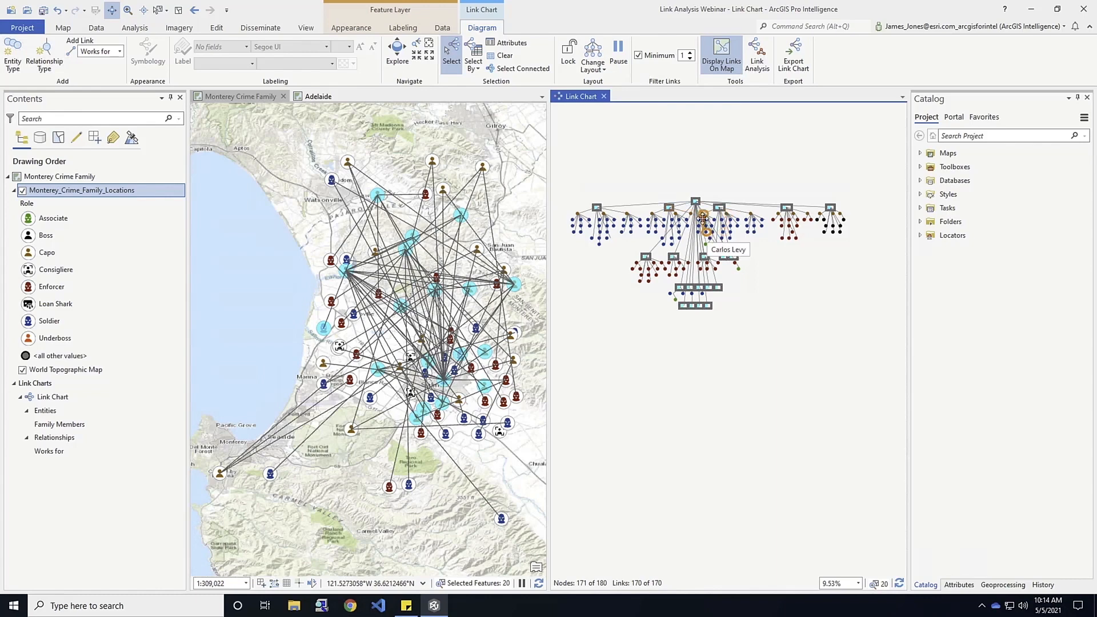
{"action": "left_click", "coordinate": [504, 55]}
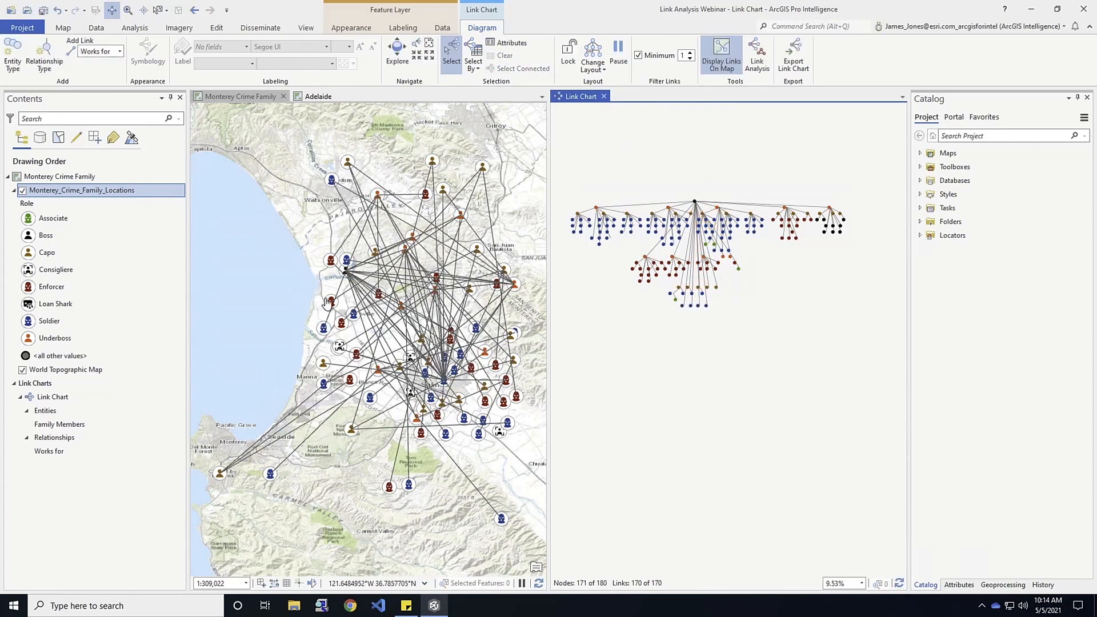
Select the second underboss node in the link chart's middle row and show its attributes.
{"action": "left_click", "coordinate": [504, 44]}
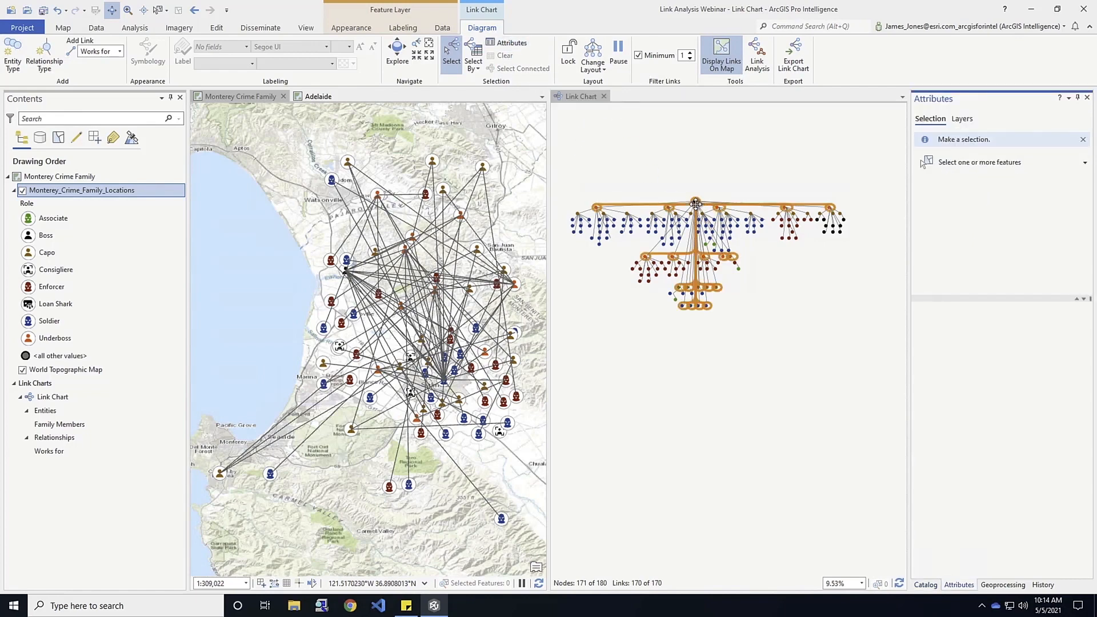
{"action": "mouse_move", "coordinate": [696, 207]}
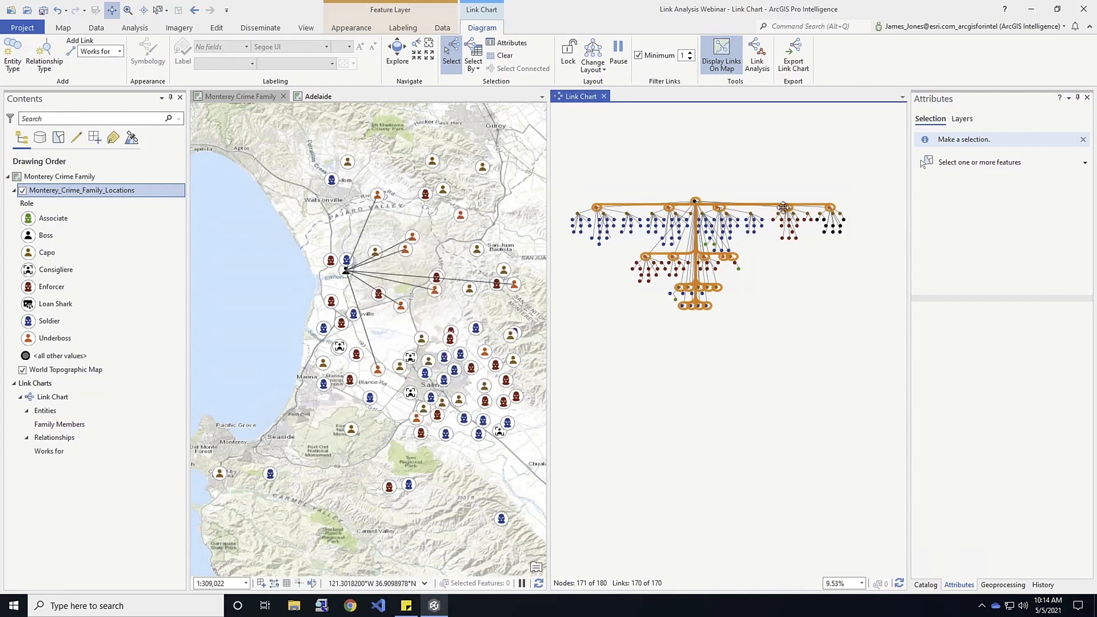
{"action": "left_click", "coordinate": [978, 165]}
{"action": "left_click", "coordinate": [696, 203]}
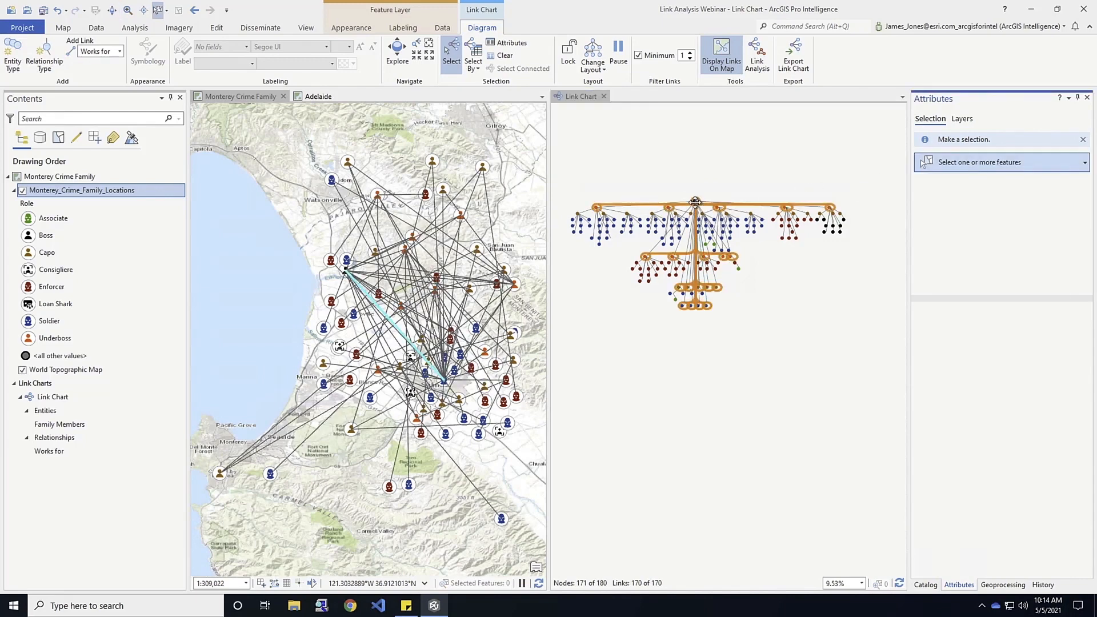
{"action": "left_click", "coordinate": [675, 263]}
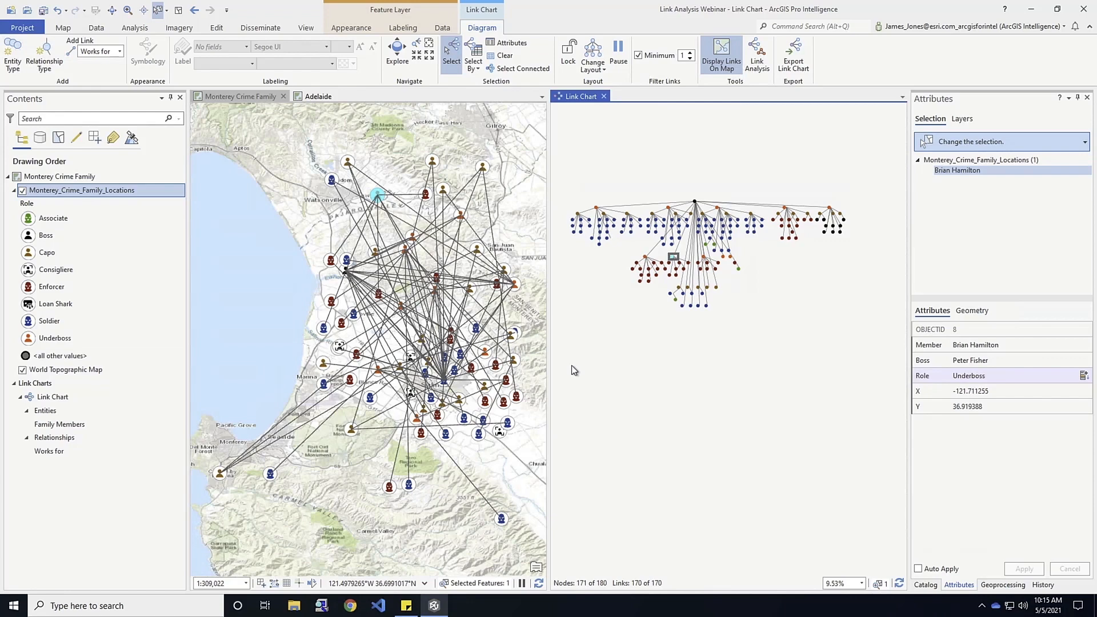
Close the Monterey link chart and switch to the Adelaide map.
{"action": "left_click", "coordinate": [604, 98]}
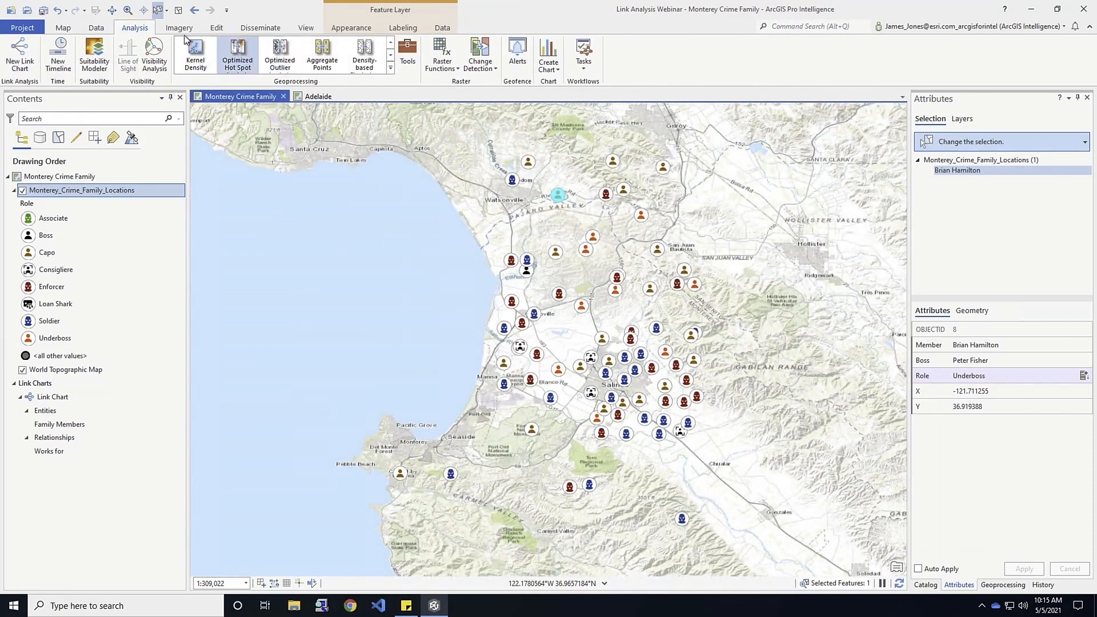
{"action": "left_click", "coordinate": [65, 30]}
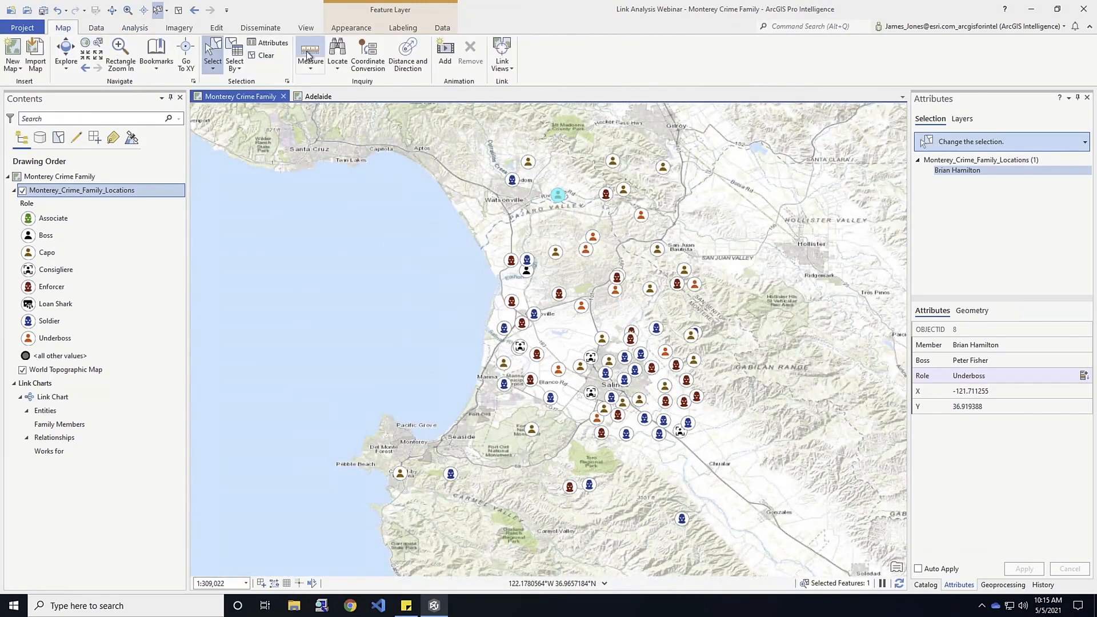
{"action": "left_click", "coordinate": [317, 97]}
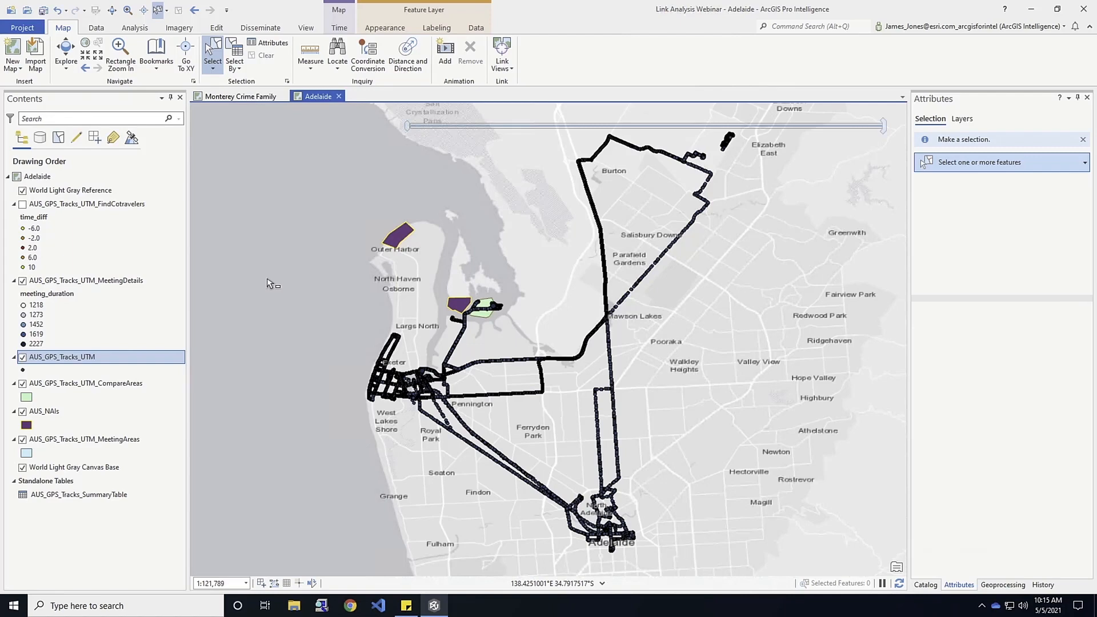
Review the attribute table of the AUS_GPS_Tracks_UTM layer and hide the AUS_GPS_Tracks_UTM_CompareAreas layer on the map.
{"action": "right_click", "coordinate": [63, 360]}
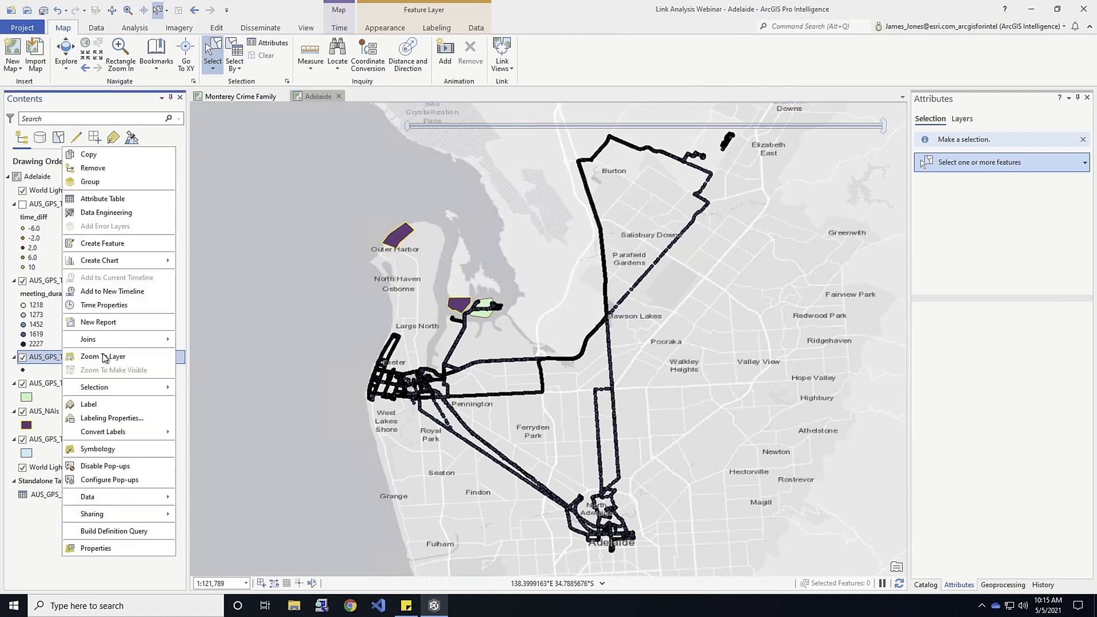
{"action": "left_click", "coordinate": [92, 202]}
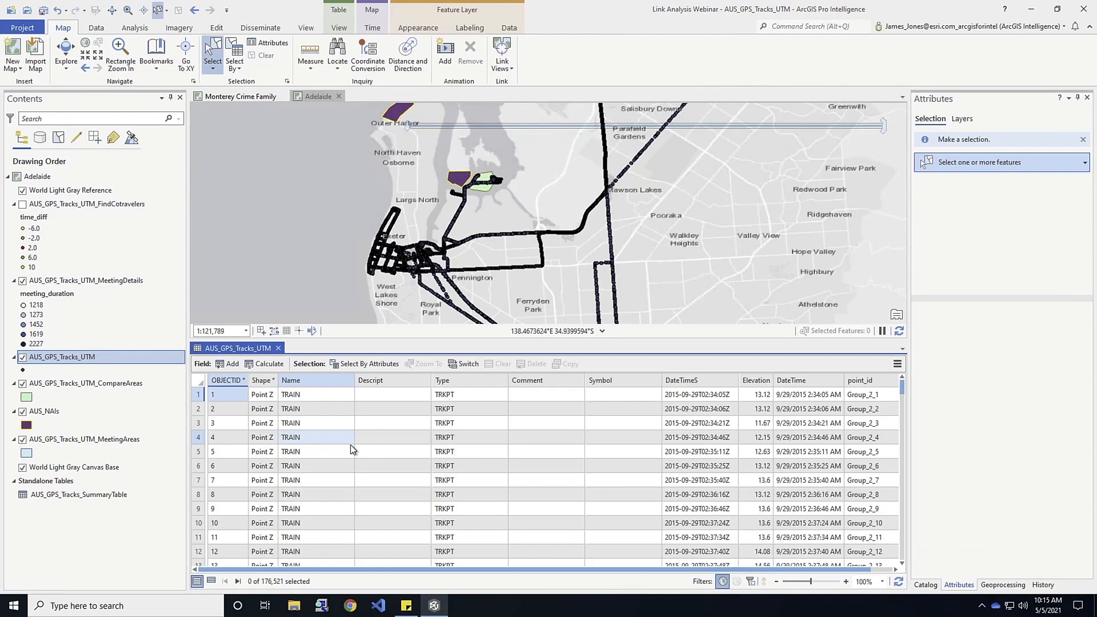
{"action": "left_click", "coordinate": [23, 384]}
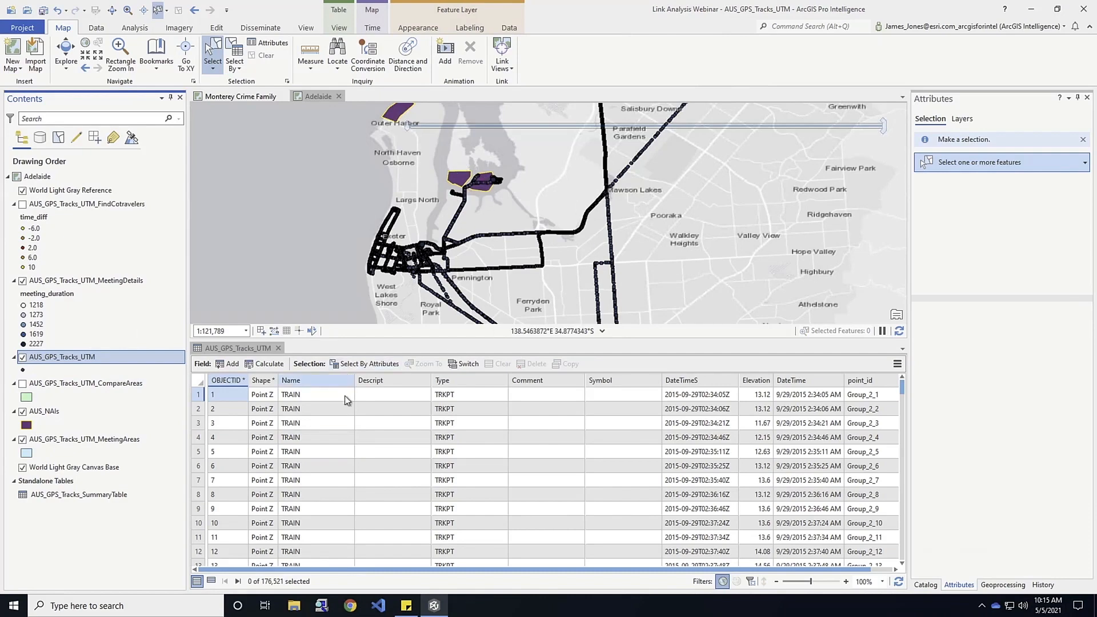
{"action": "left_click", "coordinate": [278, 348]}
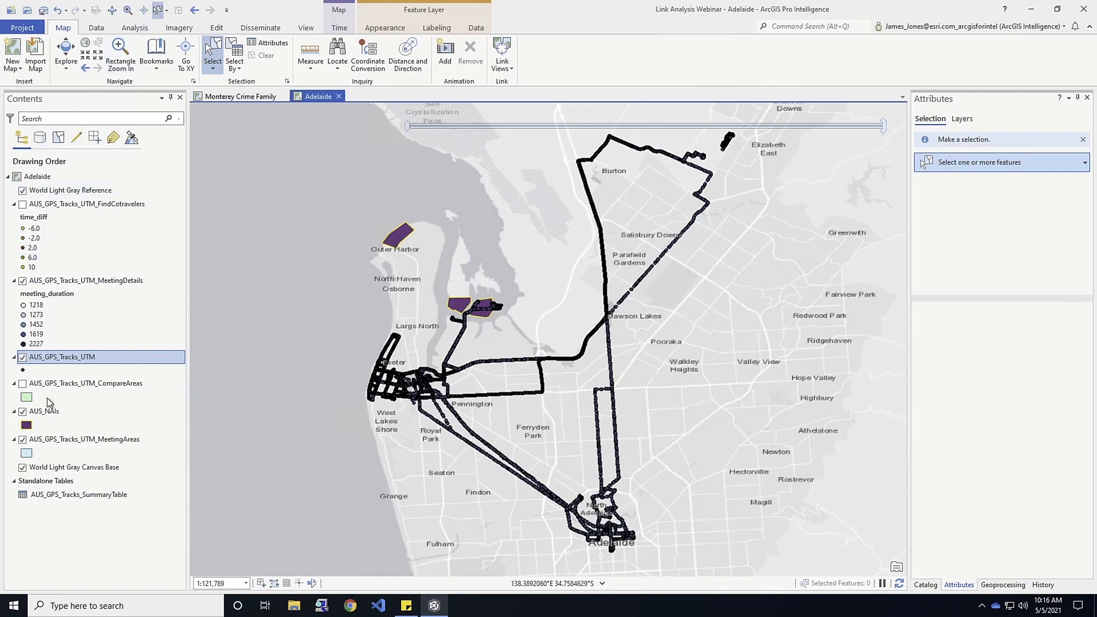
Create a new link chart for Adelaide and add a Movers entity type from AUS_GPS_Tracks_UTM, using the Name field.
{"action": "left_click", "coordinate": [130, 30]}
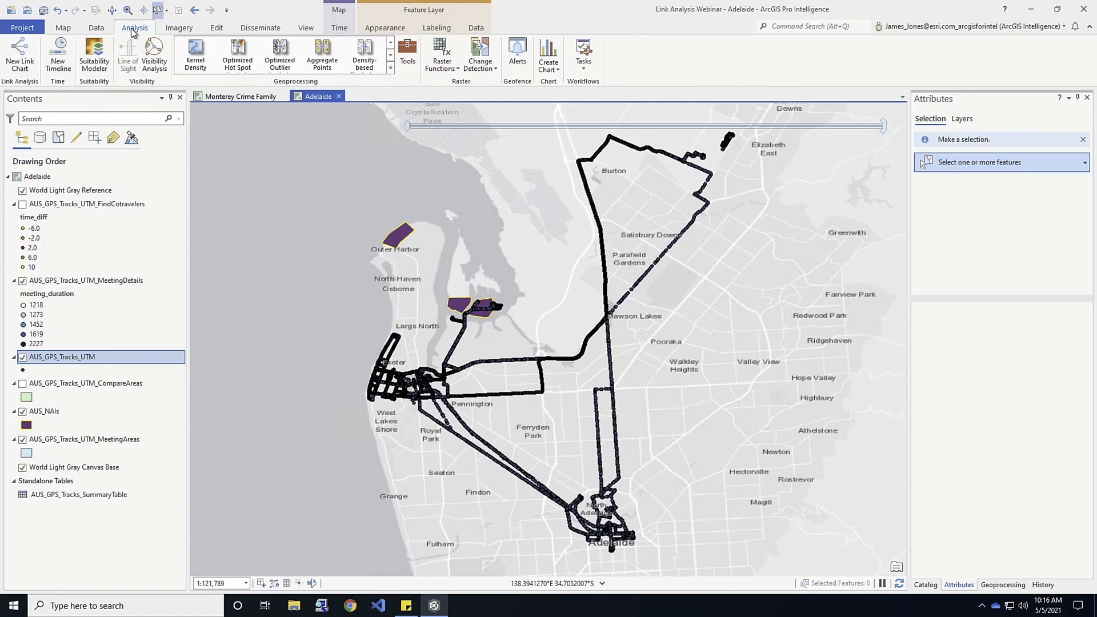
{"action": "left_click", "coordinate": [21, 54]}
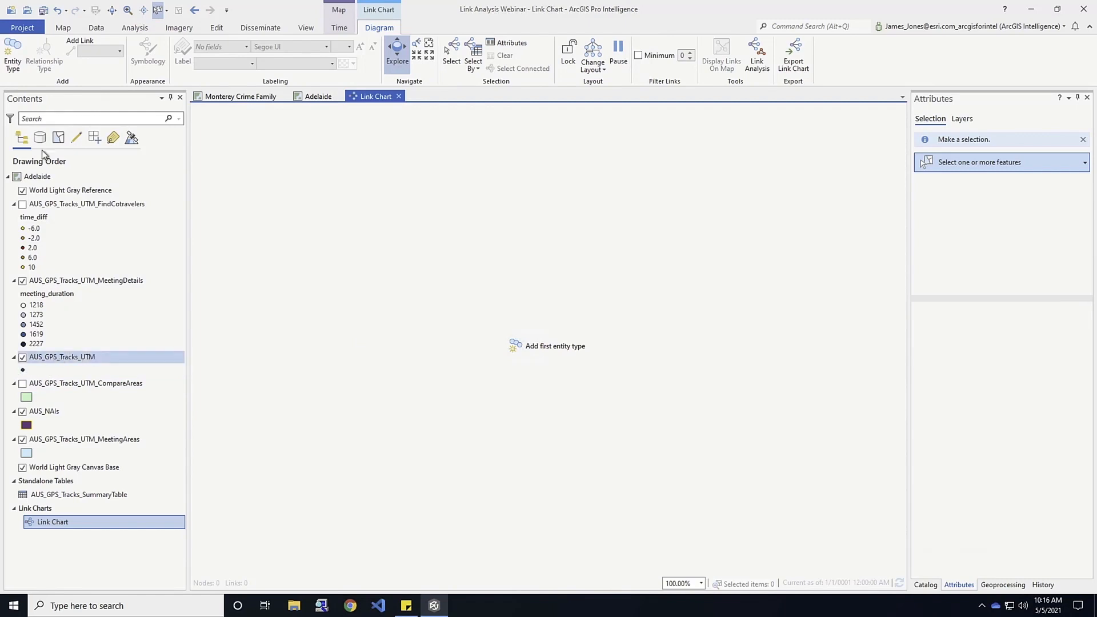
{"action": "left_click", "coordinate": [17, 51]}
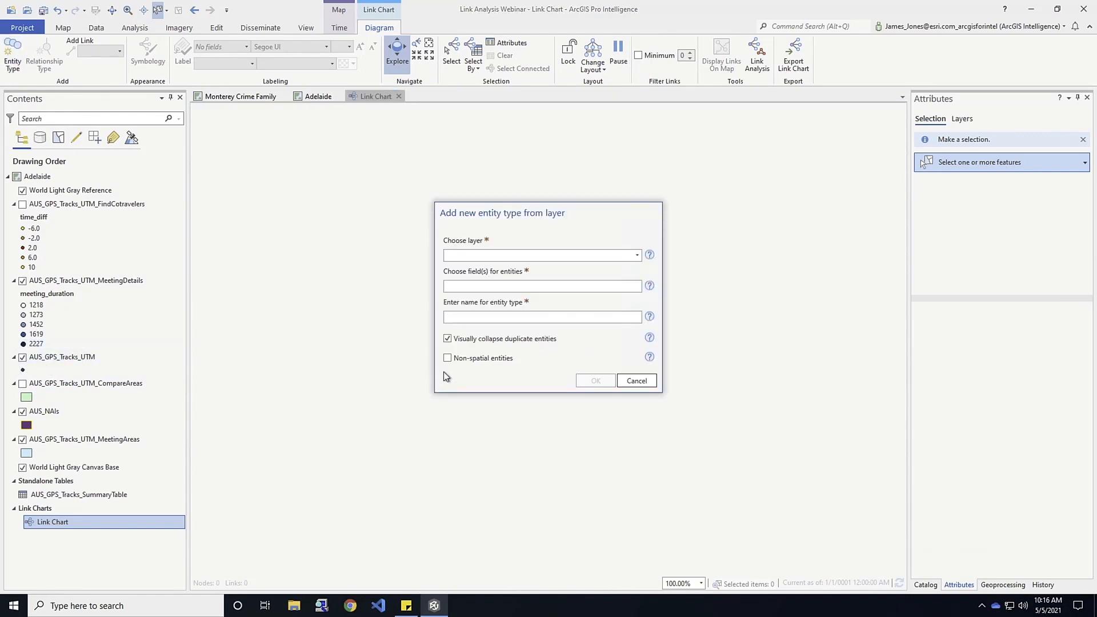
{"action": "left_click", "coordinate": [638, 255]}
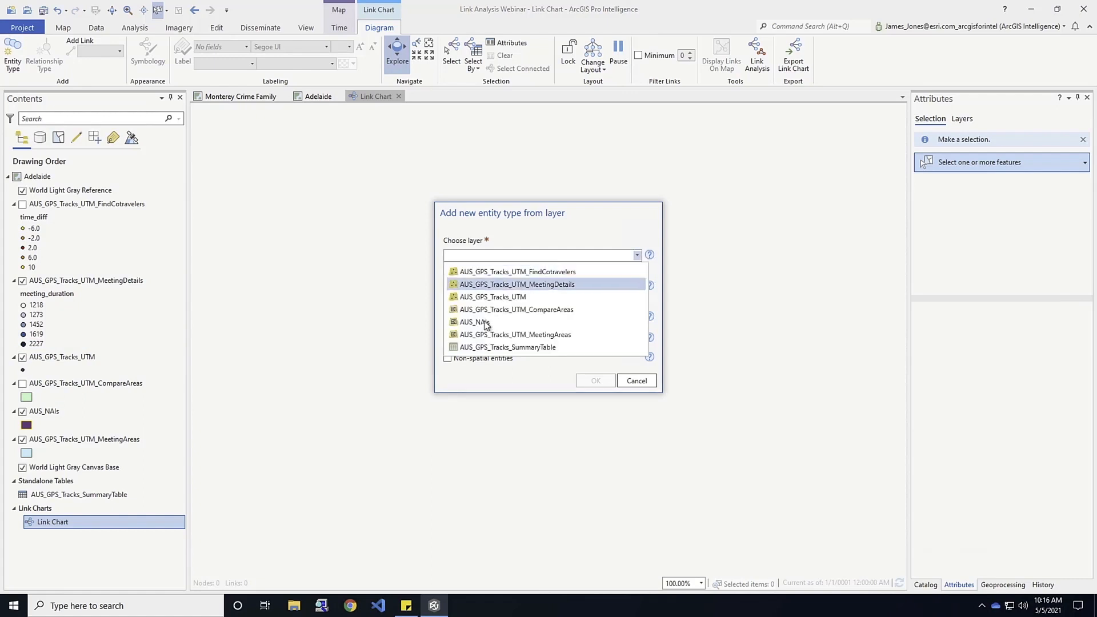
{"action": "left_click", "coordinate": [485, 299]}
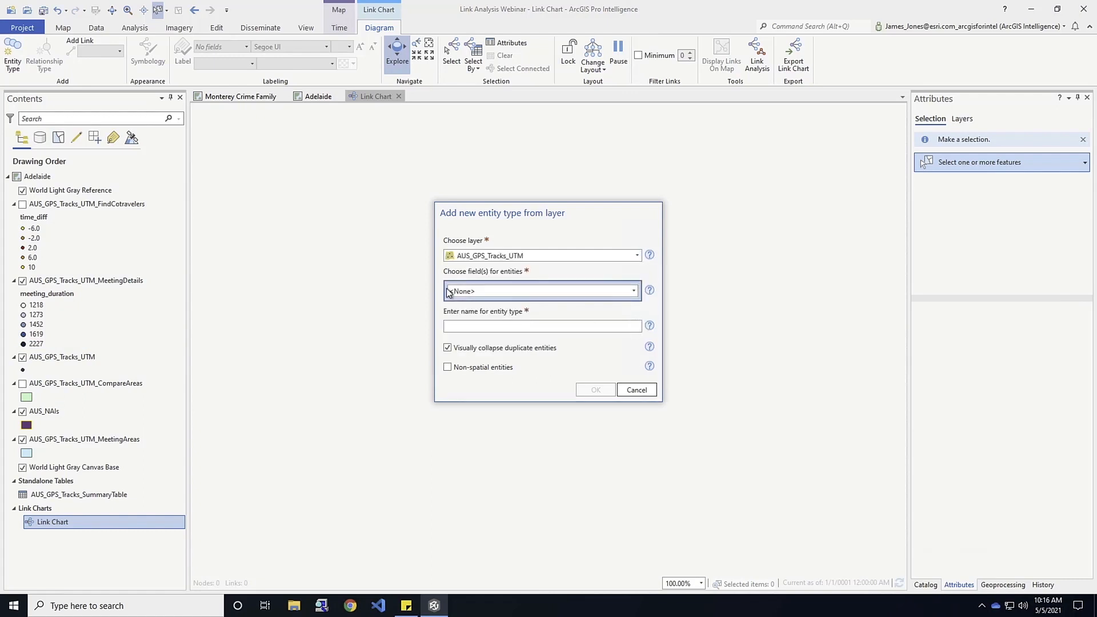
{"action": "left_click", "coordinate": [634, 290]}
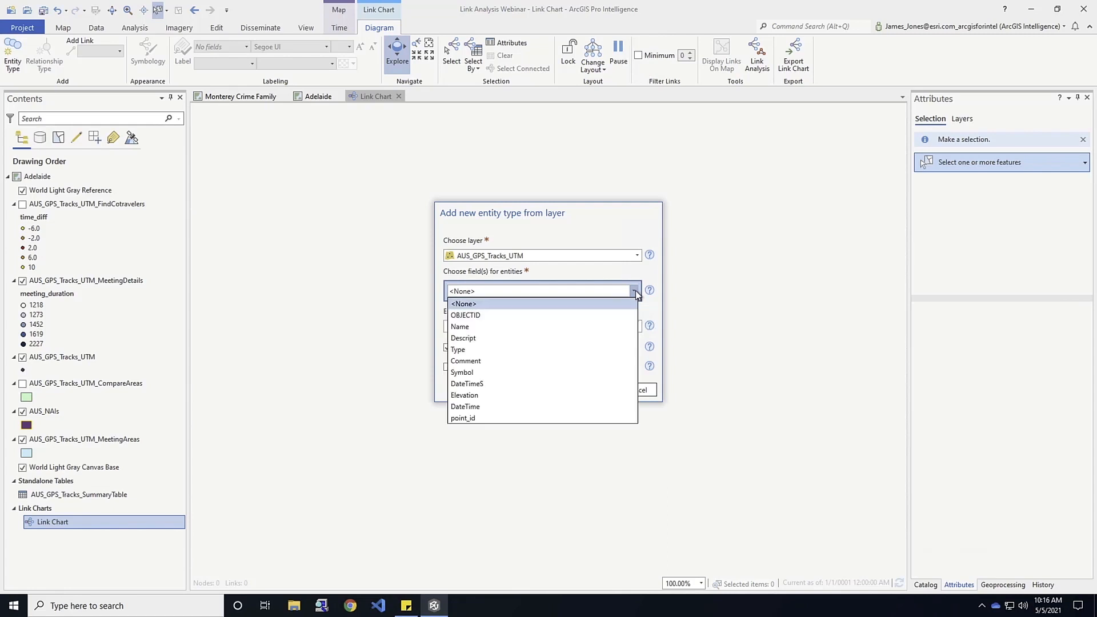
{"action": "left_click", "coordinate": [477, 327]}
{"action": "left_click", "coordinate": [471, 347]}
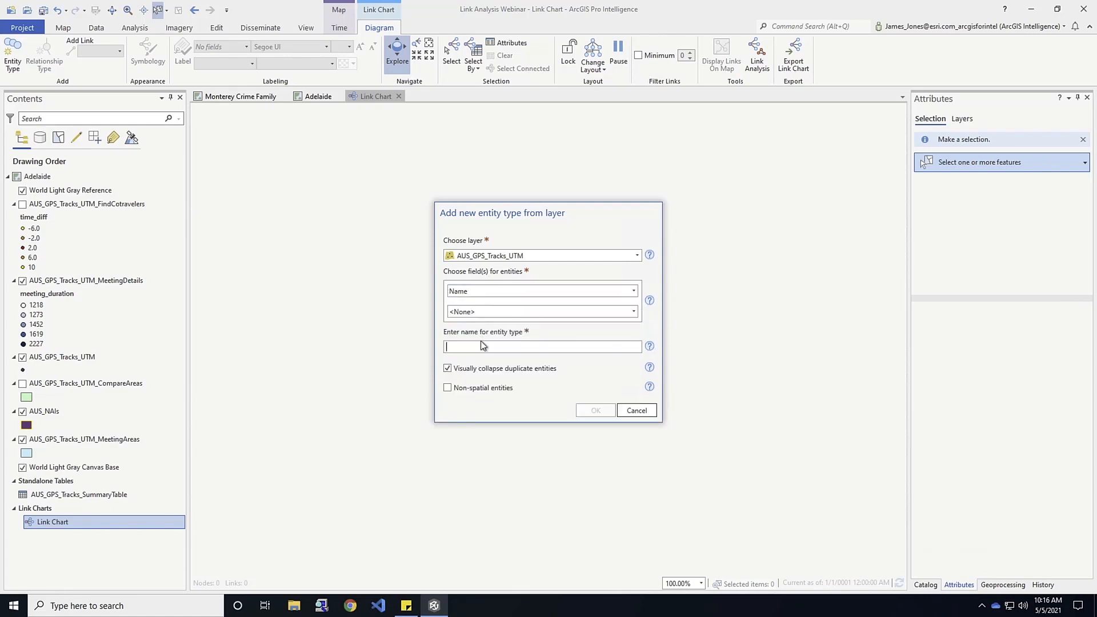
{"action": "type", "text": "Movers"}
{"action": "key", "text": "Return"}
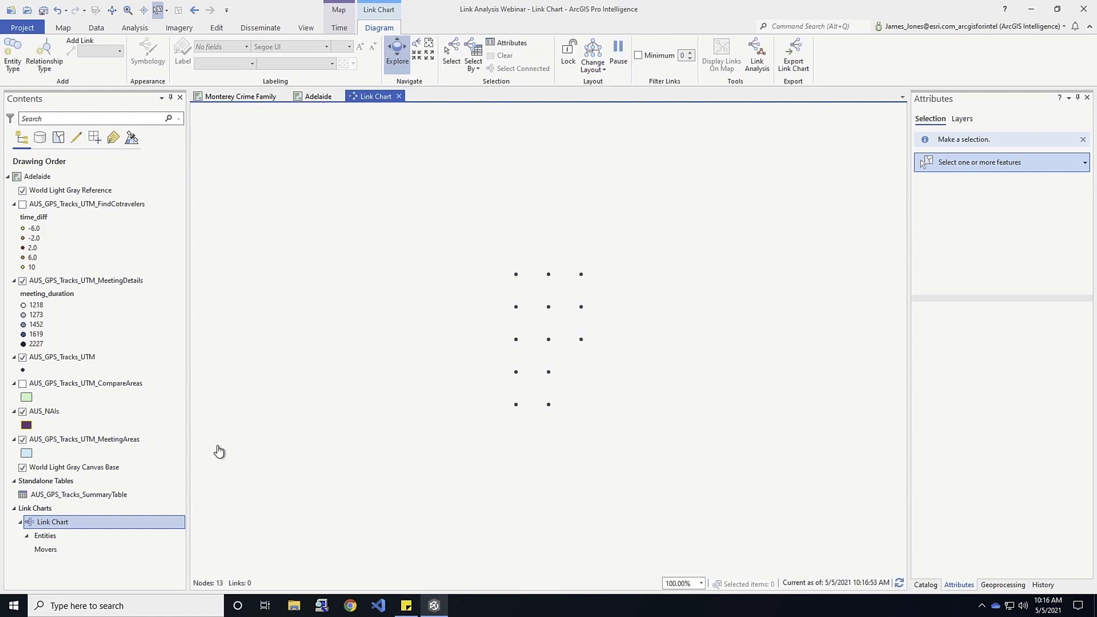
Check the areas of interest on the Adelaide map and add an NAIs entity type from AUS_NAIs, using the name field.
{"action": "left_click", "coordinate": [145, 291]}
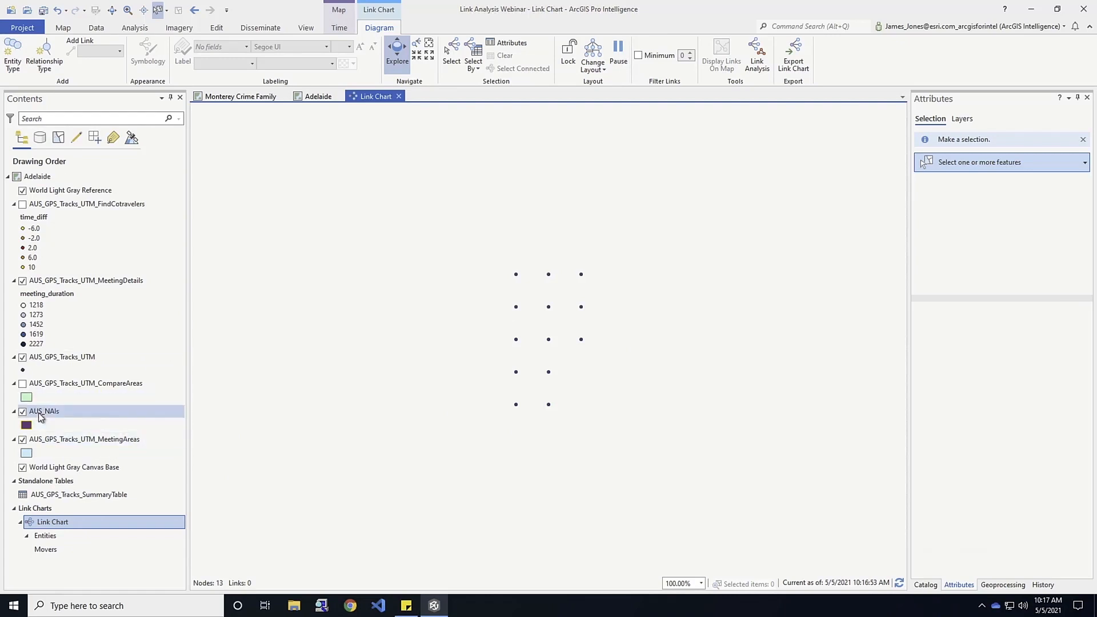
{"action": "left_click", "coordinate": [317, 96]}
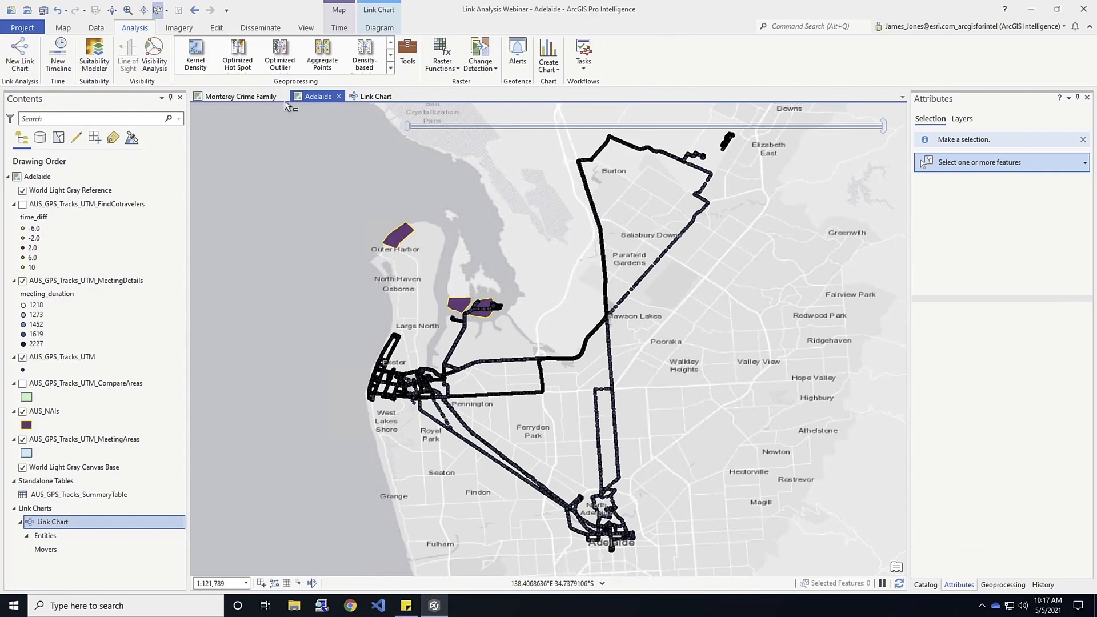
{"action": "left_click", "coordinate": [380, 97]}
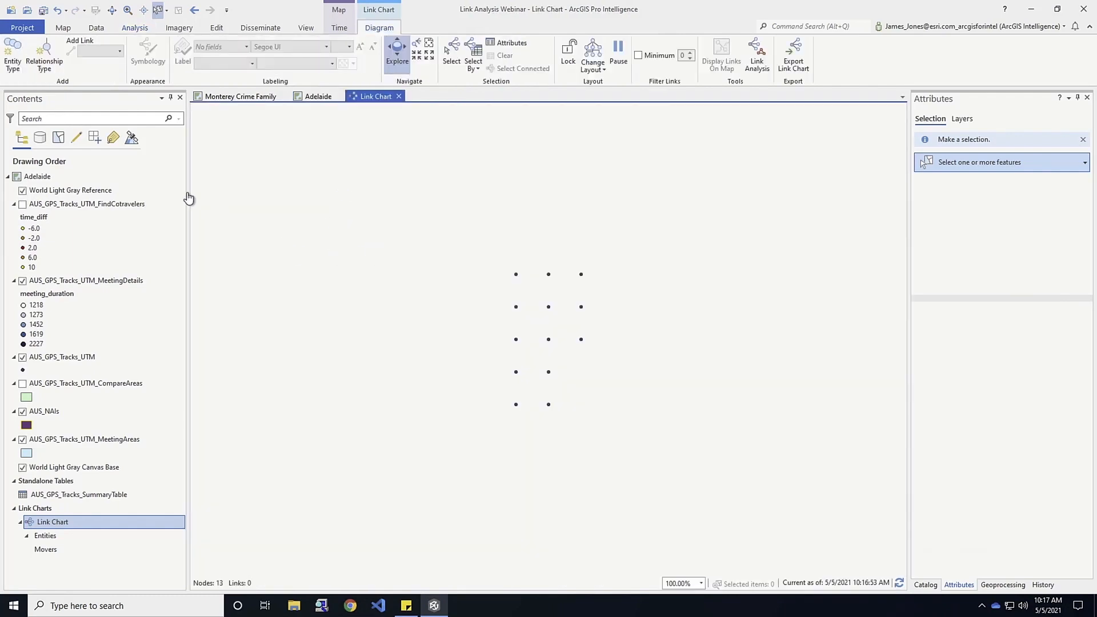
{"action": "left_click", "coordinate": [13, 54]}
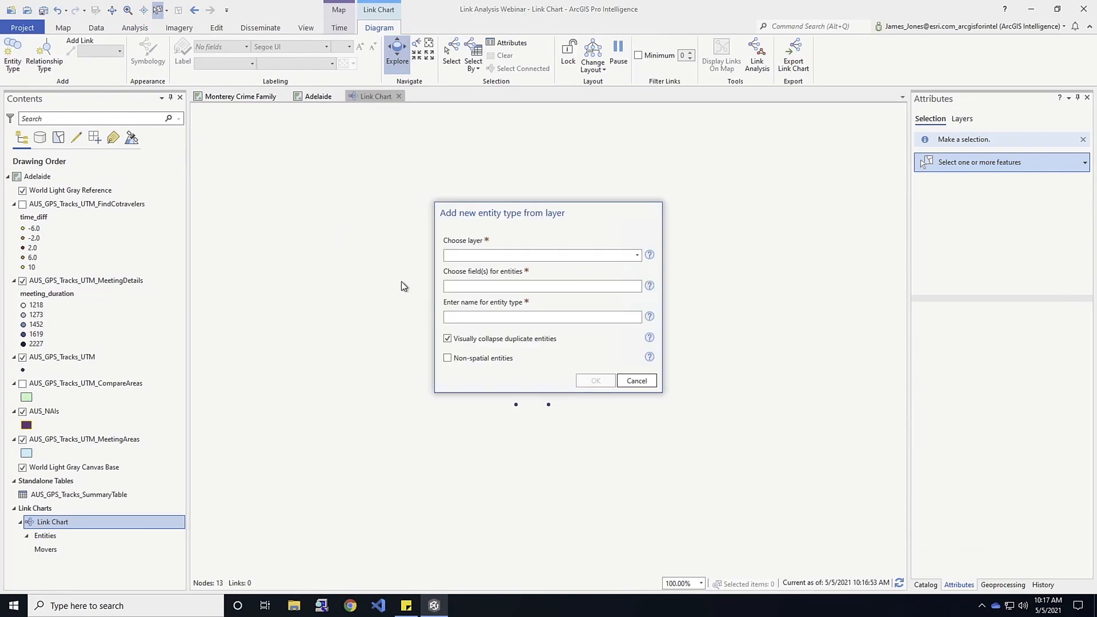
{"action": "left_click", "coordinate": [634, 254]}
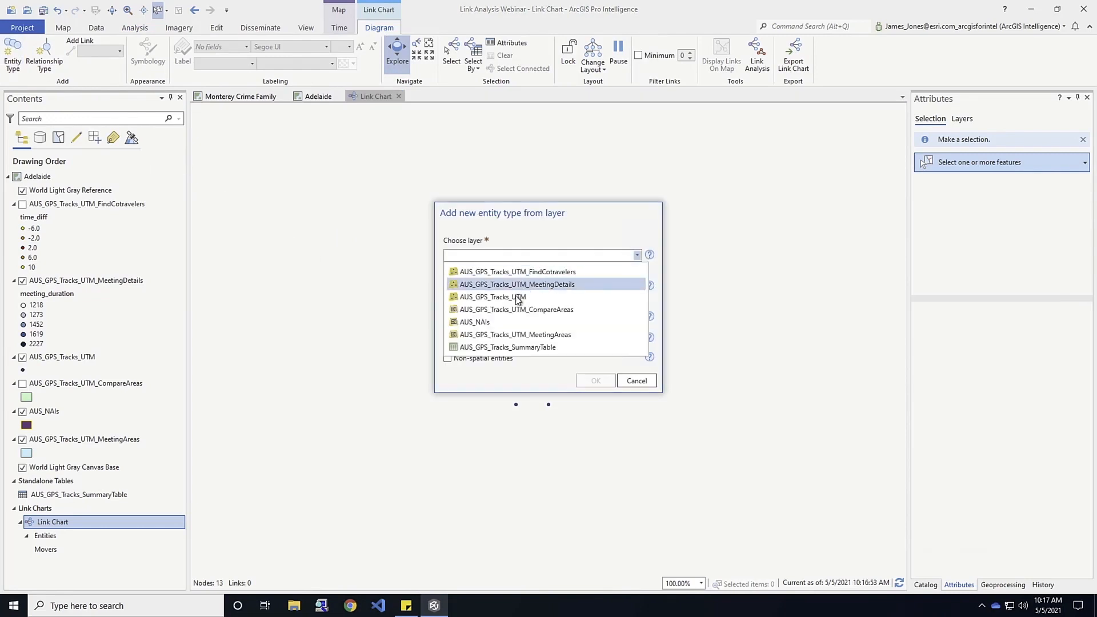
{"action": "left_click", "coordinate": [504, 322]}
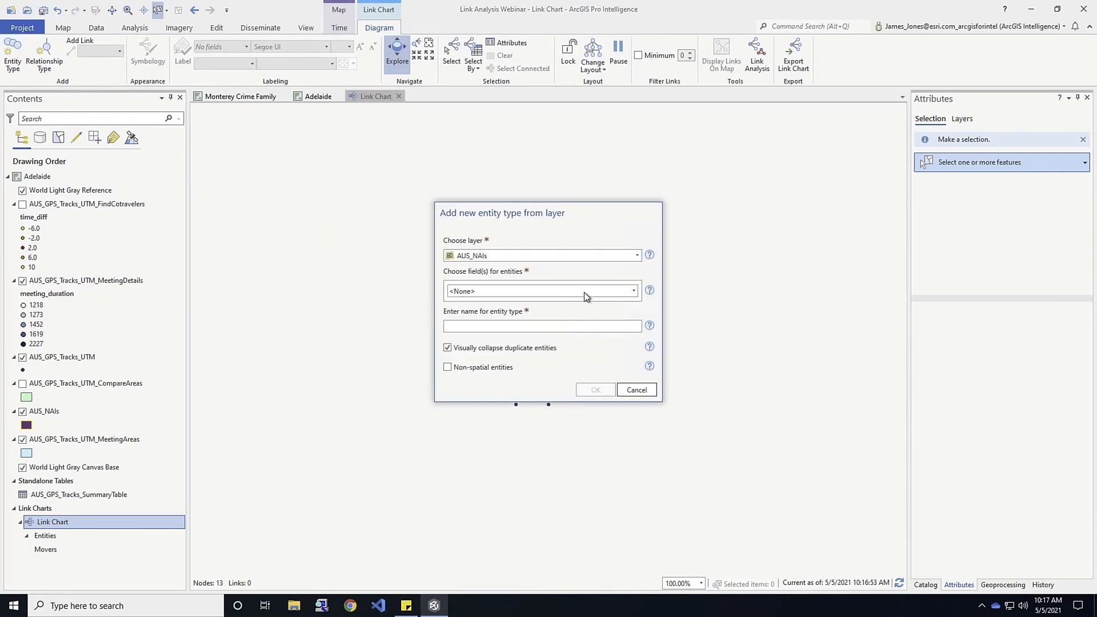
{"action": "left_click", "coordinate": [621, 292]}
{"action": "left_click", "coordinate": [459, 327]}
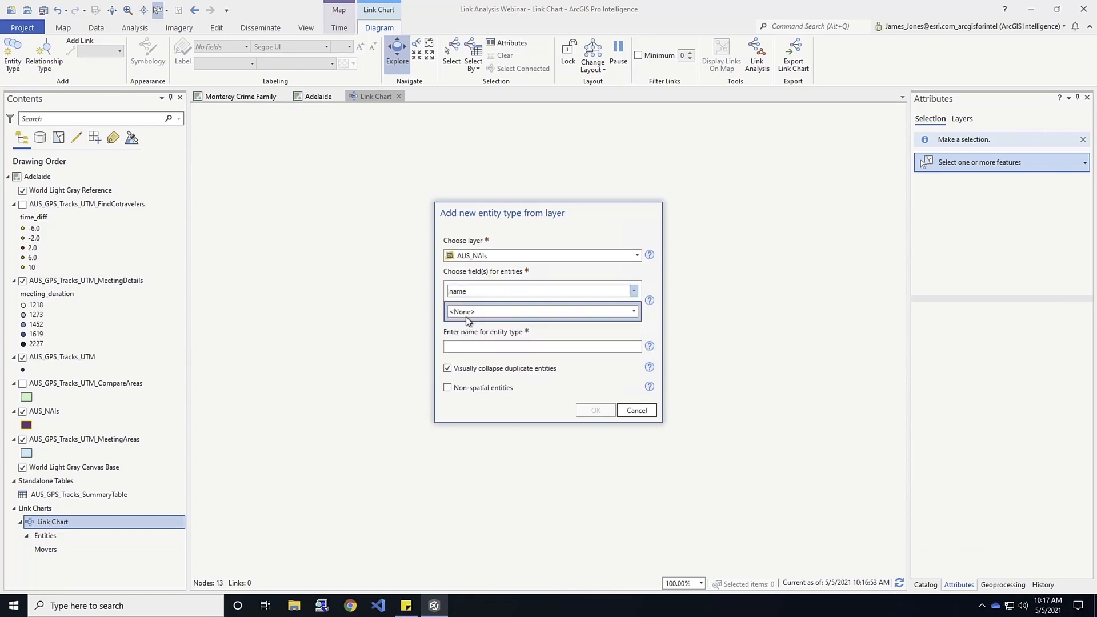
{"action": "left_click", "coordinate": [484, 350]}
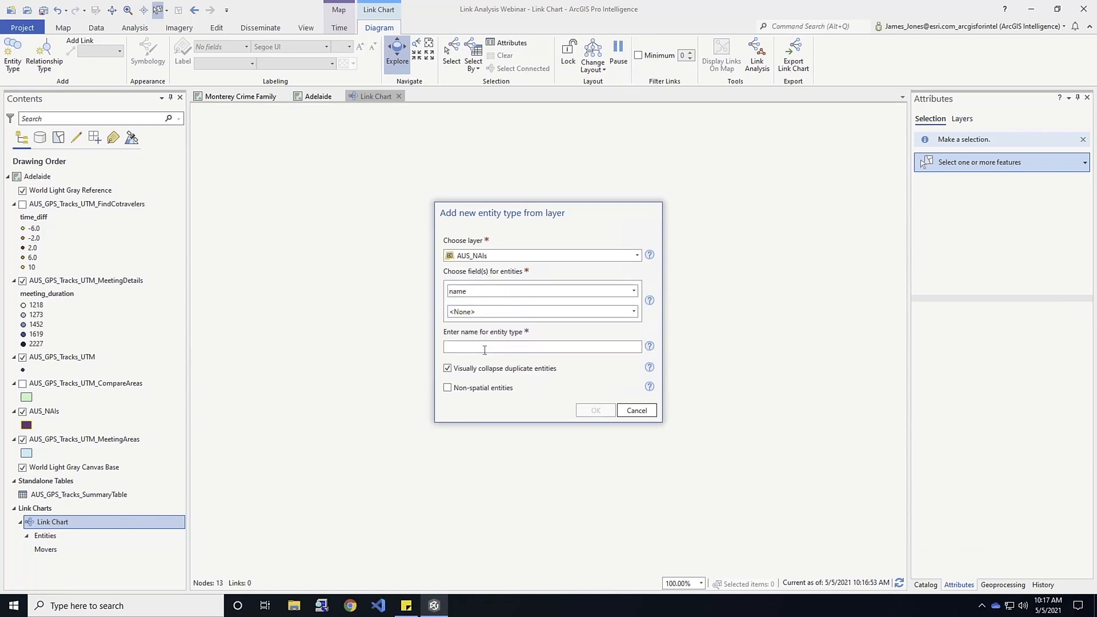
{"action": "type", "text": "NAIs"}
{"action": "left_click", "coordinate": [595, 411]}
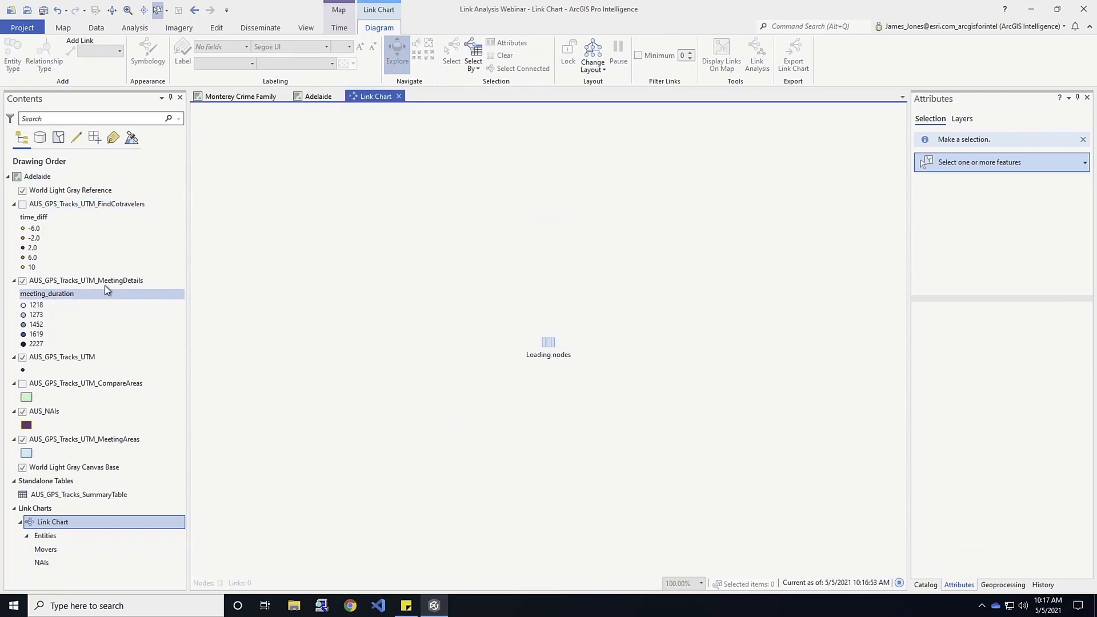
Add a Meeting Area entity type to the link chart from AUS_GPS_Tracks_UTM_MeetingAreas, using the meeting_area_id field.
{"action": "left_click", "coordinate": [315, 96]}
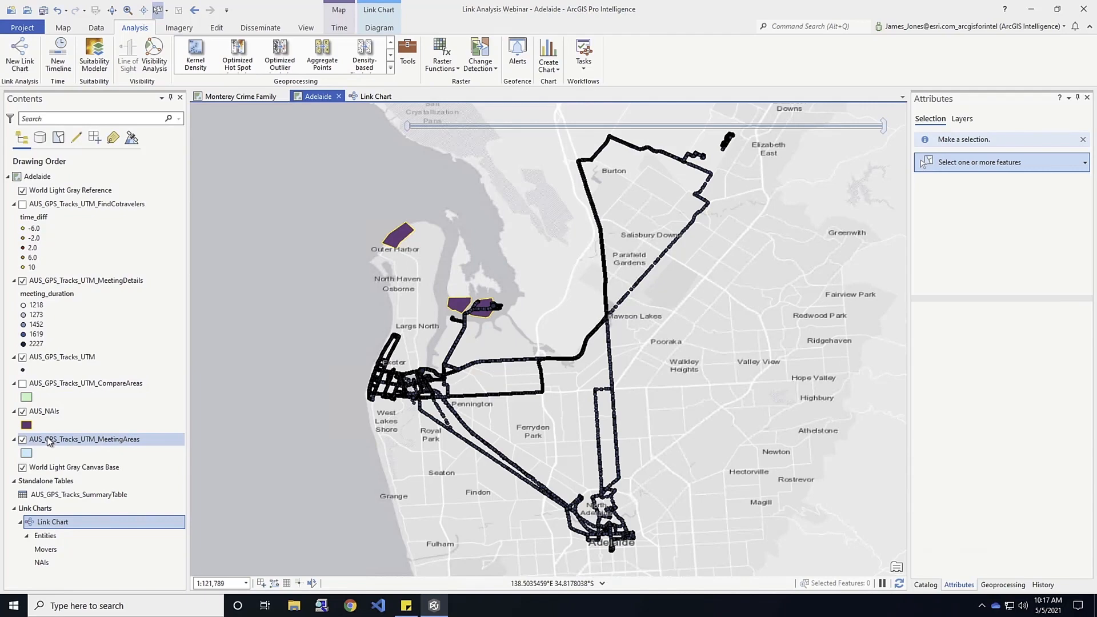
{"action": "left_click", "coordinate": [363, 97]}
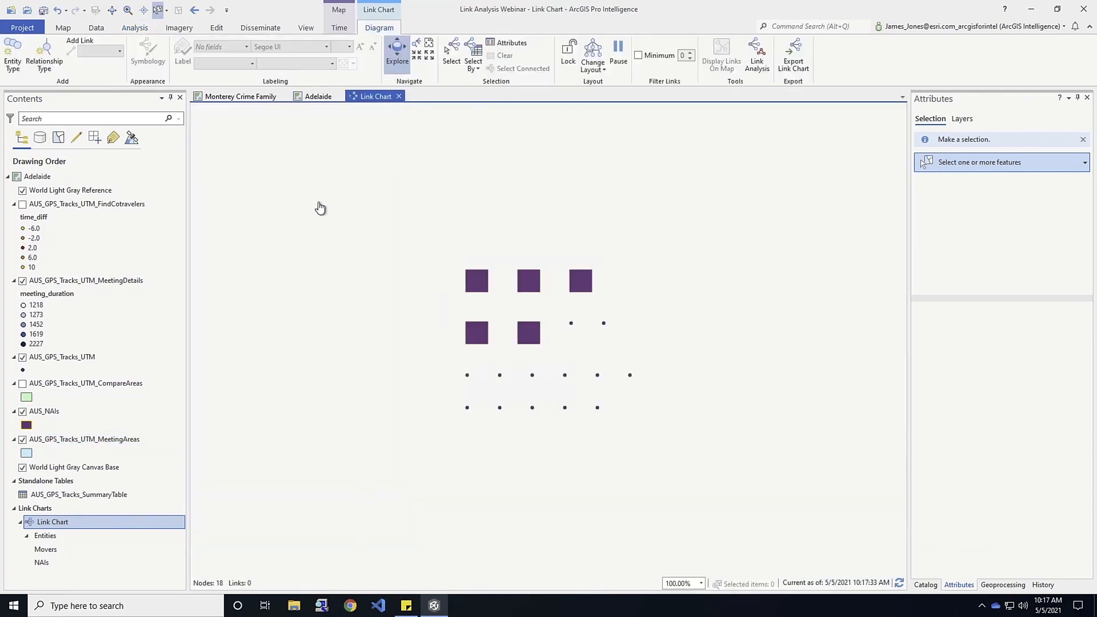
{"action": "left_click", "coordinate": [11, 56]}
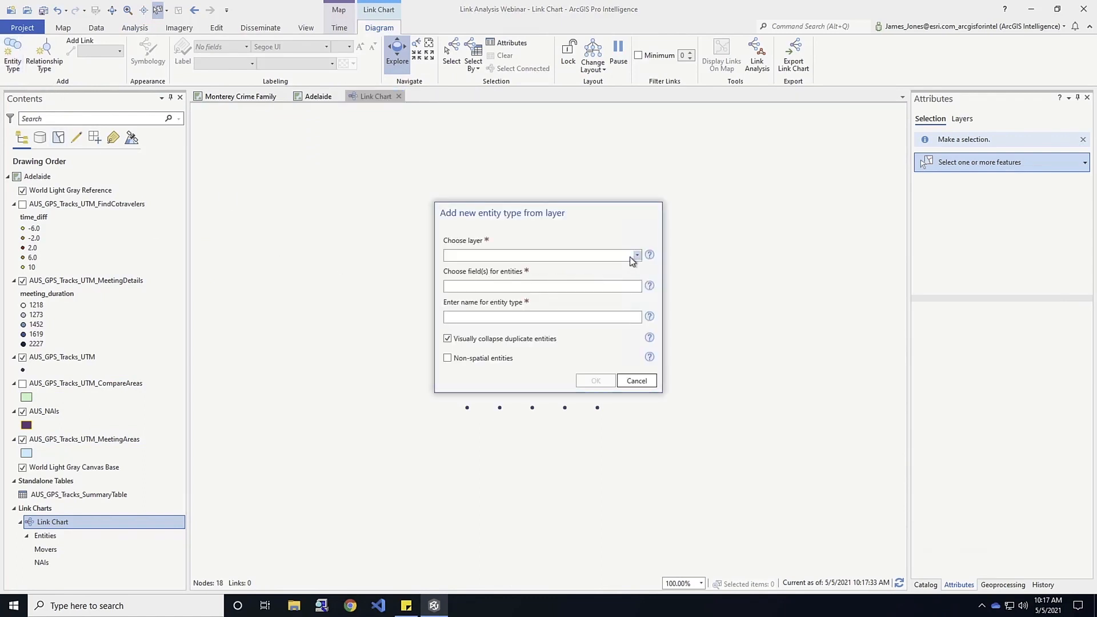
{"action": "left_click", "coordinate": [636, 256]}
{"action": "left_click", "coordinate": [506, 336]}
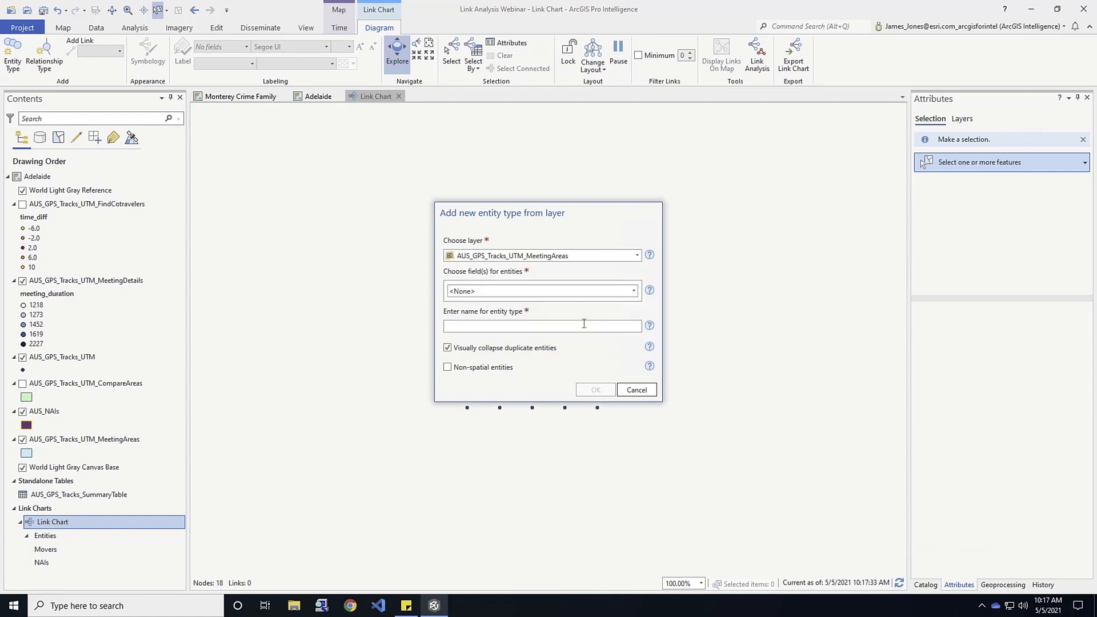
{"action": "left_click", "coordinate": [634, 292]}
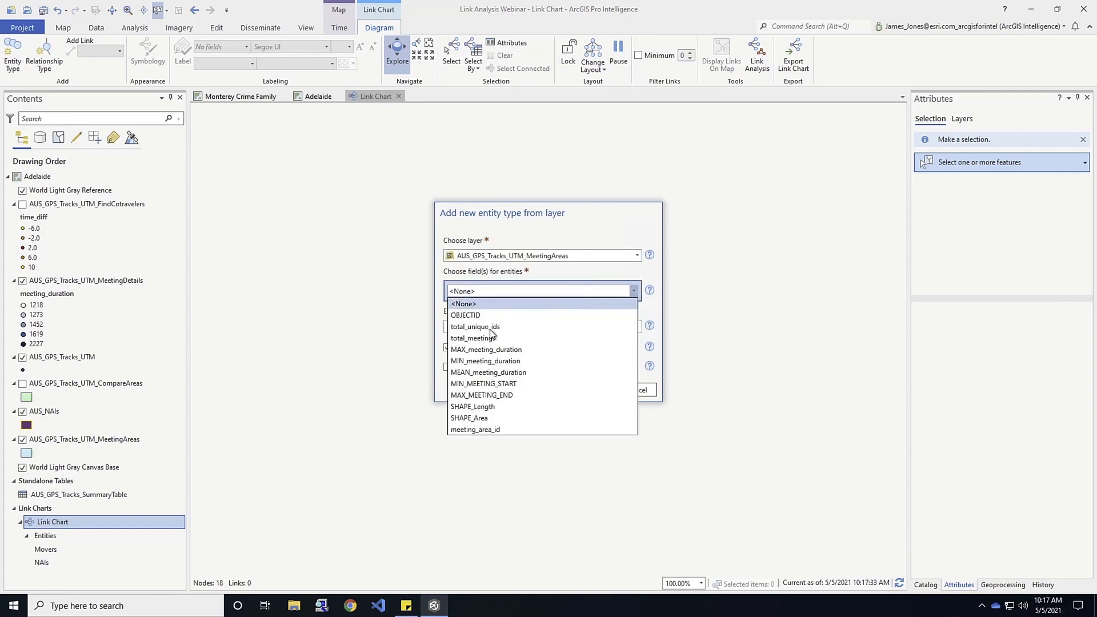
{"action": "left_click", "coordinate": [477, 431]}
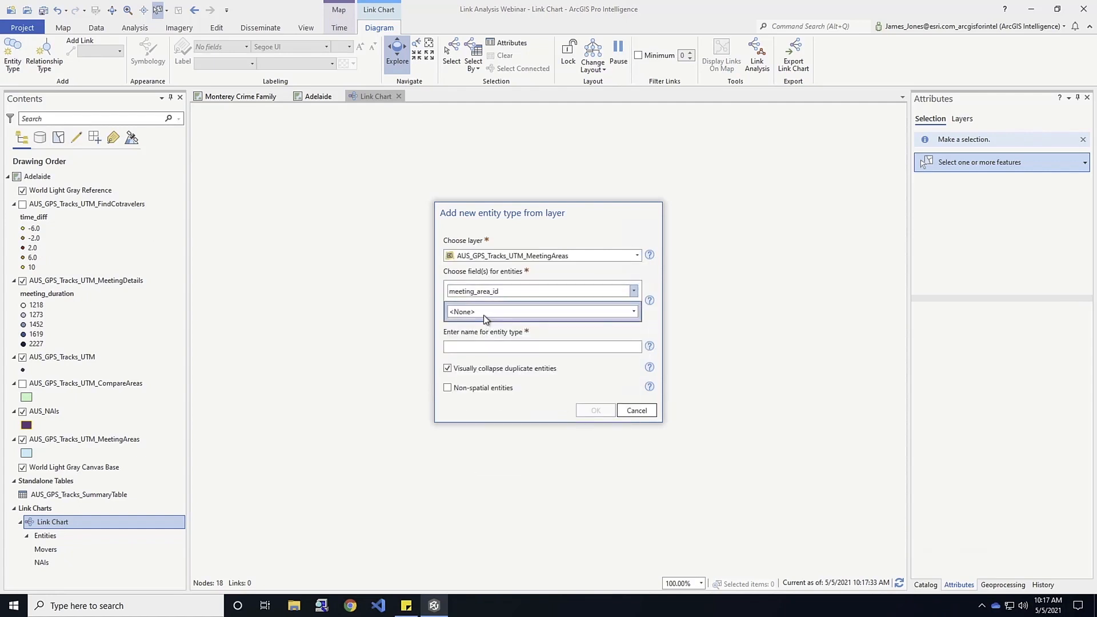
{"action": "type", "text": "Meeting Area"}
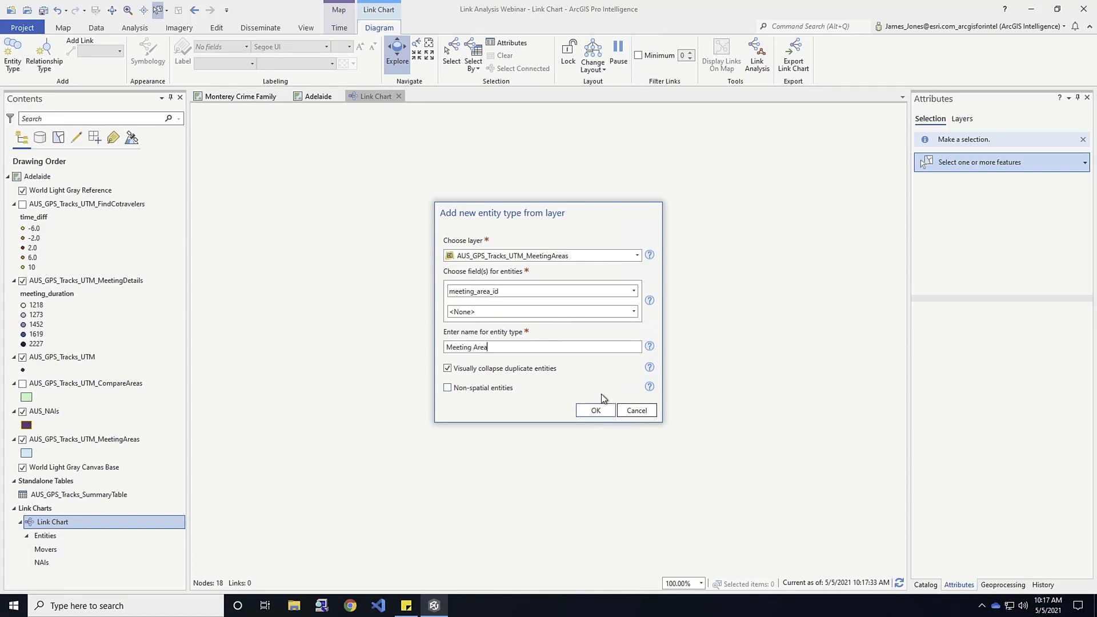
{"action": "left_click", "coordinate": [595, 410]}
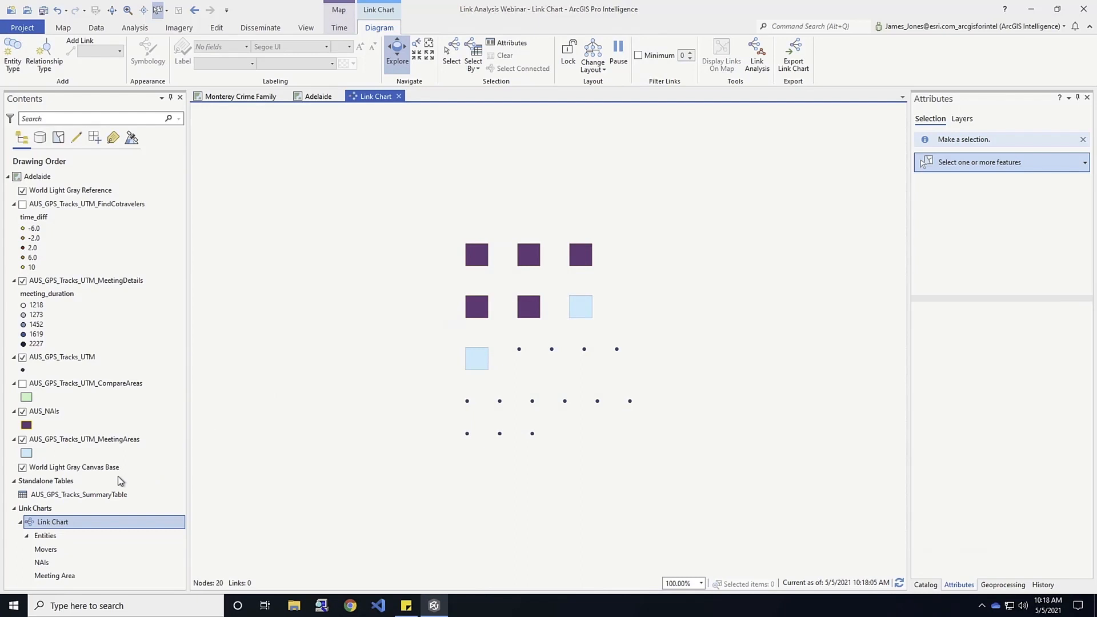
Label the Movers entities in the link chart and set their label colour to black.
{"action": "left_click", "coordinate": [54, 550]}
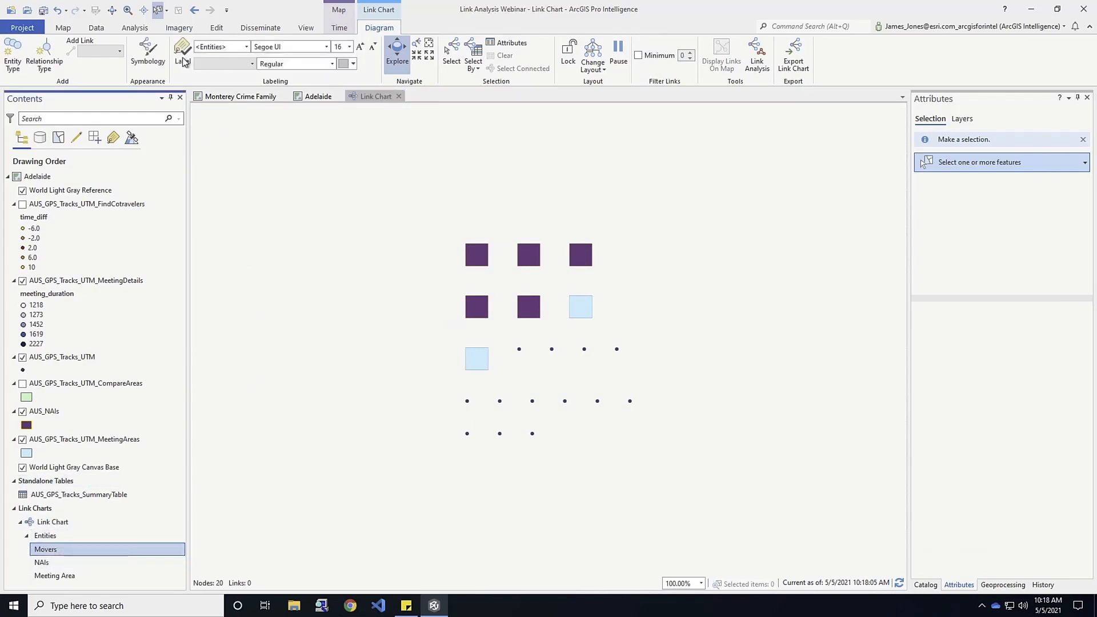
{"action": "left_click", "coordinate": [182, 54]}
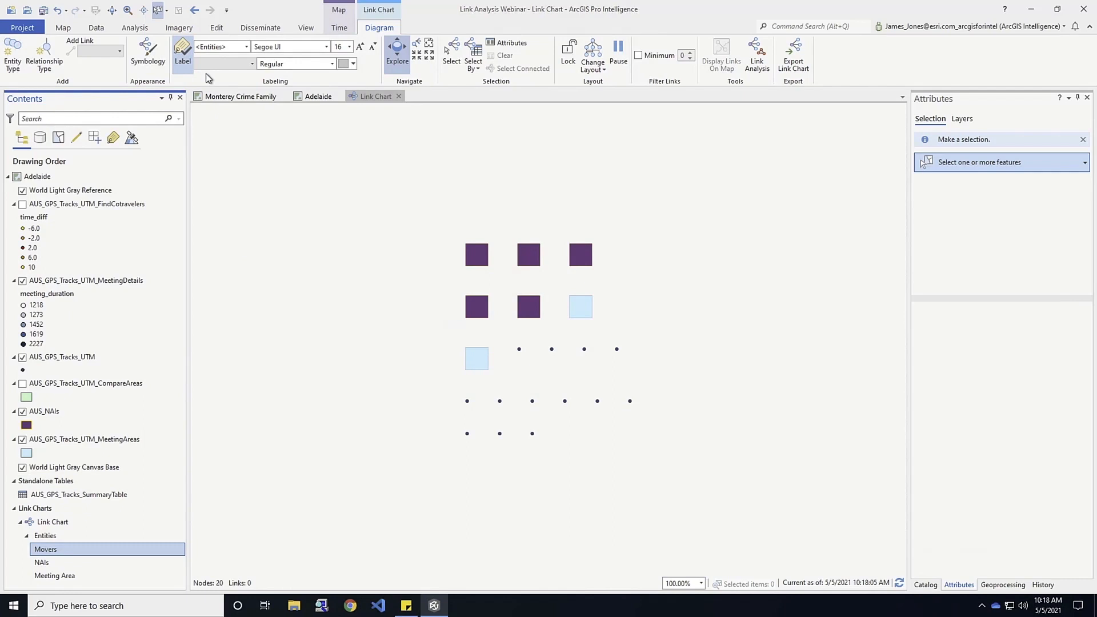
{"action": "left_click", "coordinate": [353, 64]}
{"action": "left_click", "coordinate": [350, 206]}
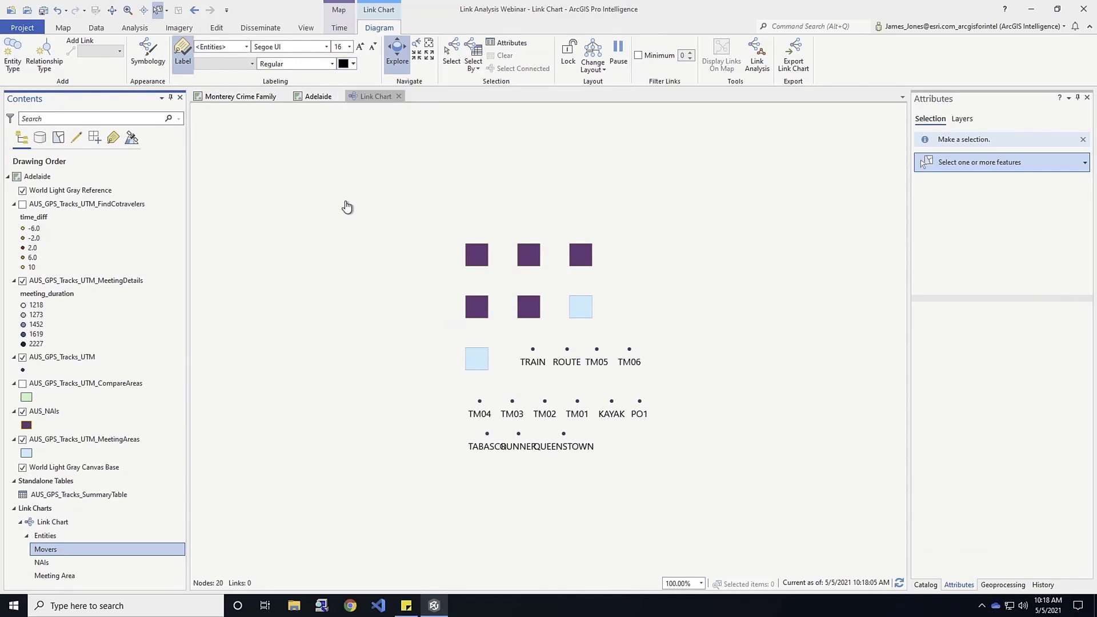
Label the NAIs entities in the link chart with black text in the Segoe UI Historic font.
{"action": "left_click", "coordinate": [43, 565]}
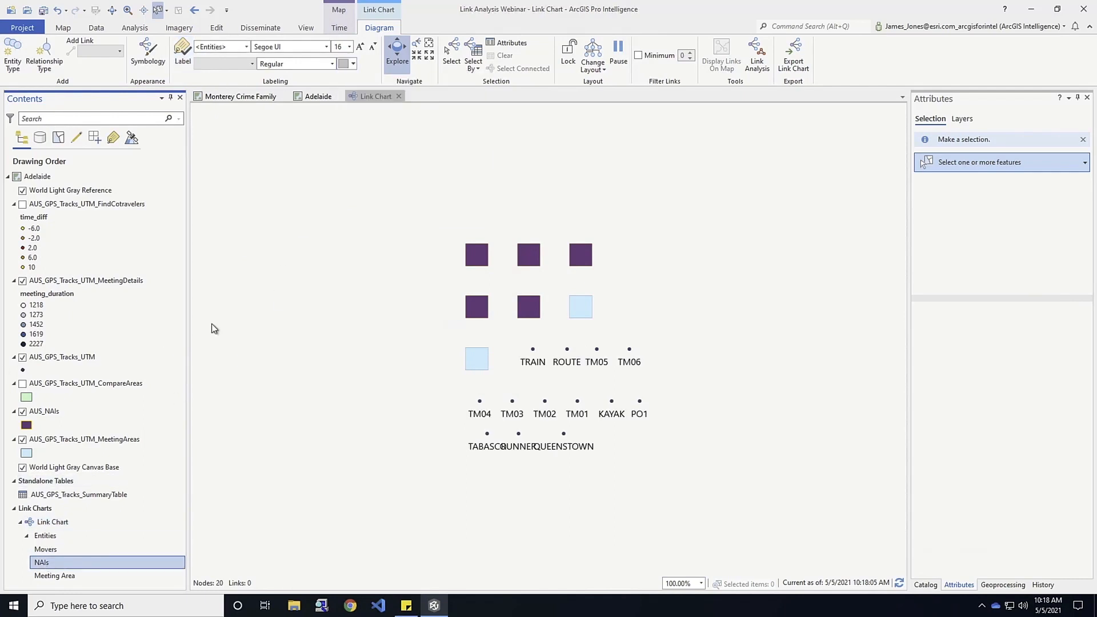
{"action": "left_click", "coordinate": [184, 55]}
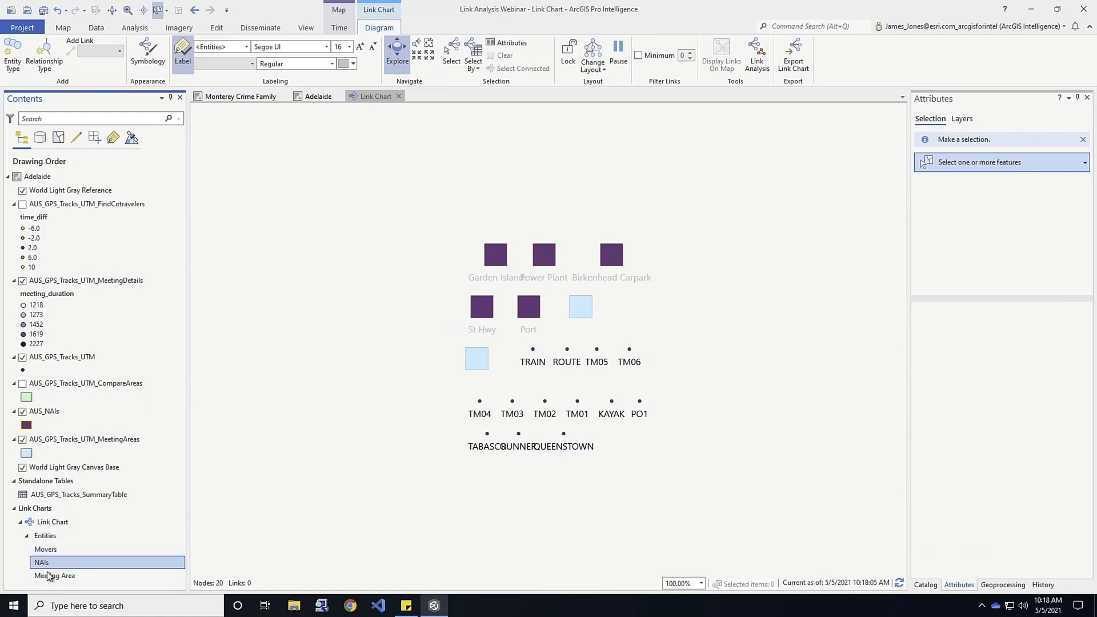
{"action": "left_click", "coordinate": [183, 61]}
{"action": "left_click", "coordinate": [248, 48]}
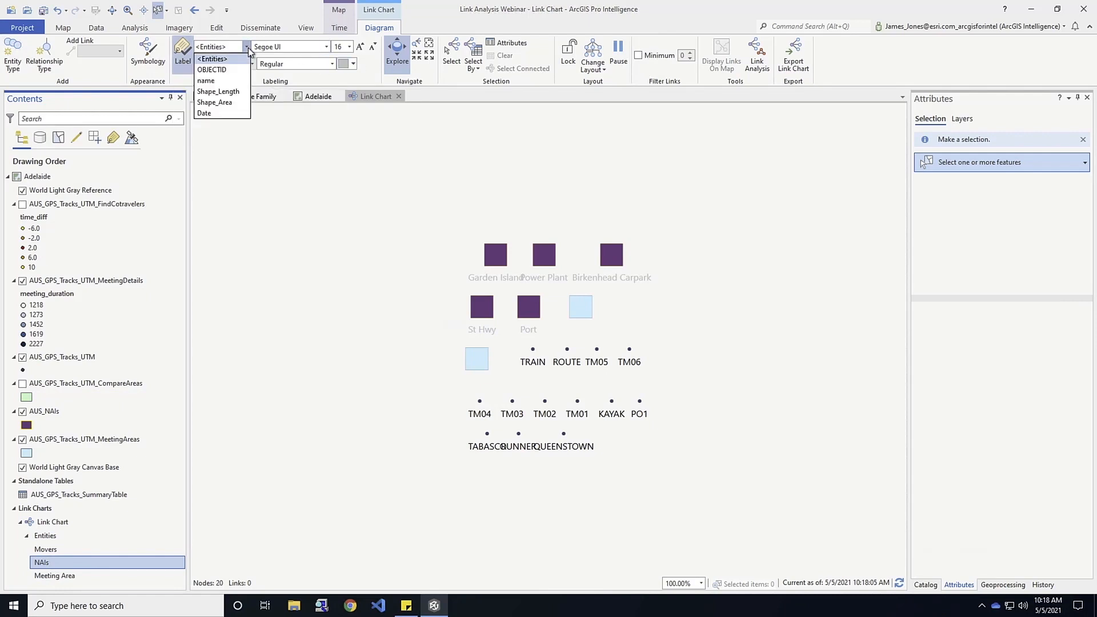
{"action": "left_click", "coordinate": [248, 48]}
{"action": "left_click", "coordinate": [353, 64]}
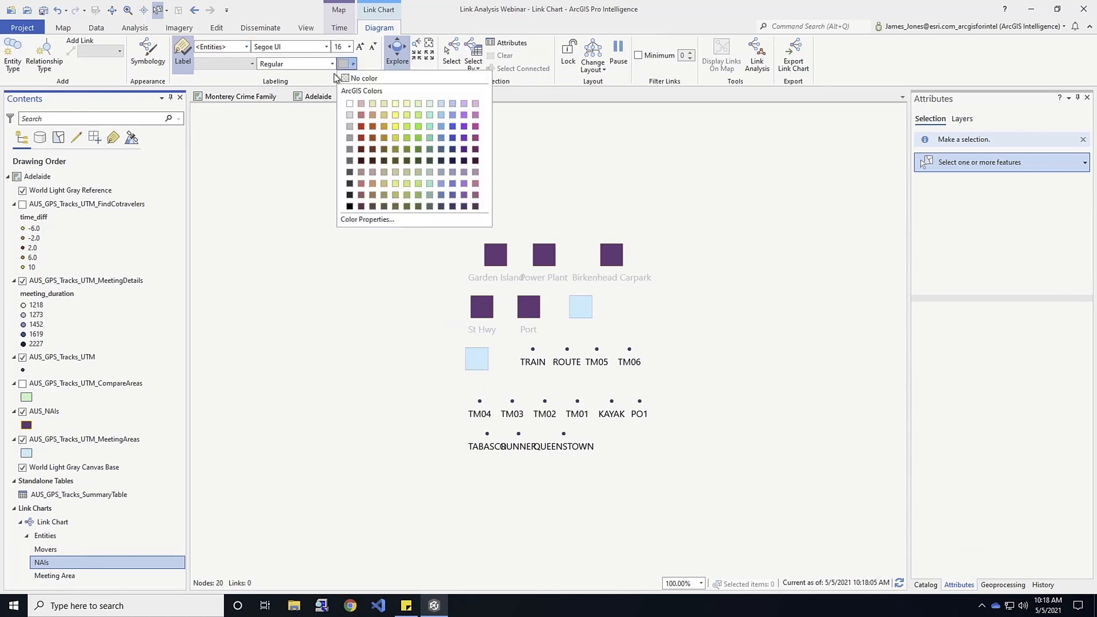
{"action": "left_click", "coordinate": [350, 206]}
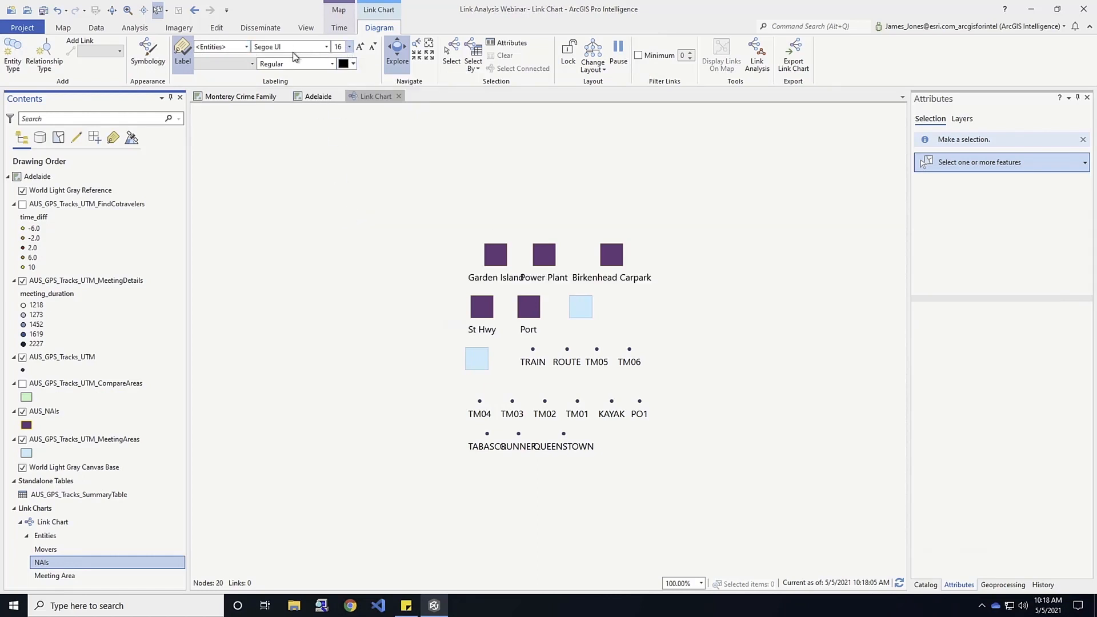
{"action": "left_click", "coordinate": [327, 53]}
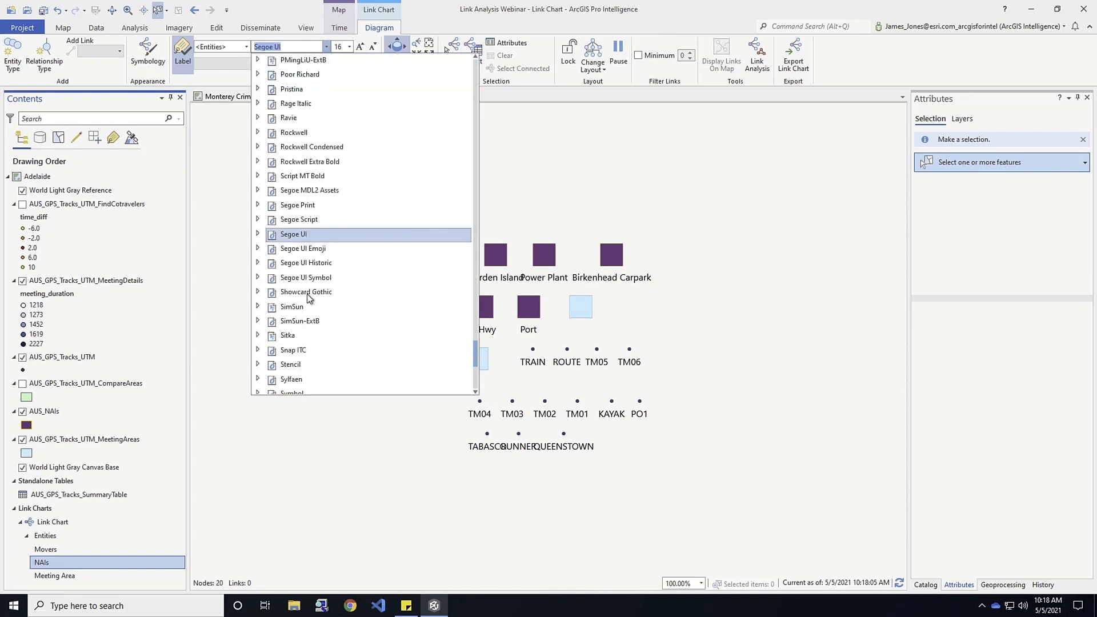
{"action": "left_click", "coordinate": [317, 267]}
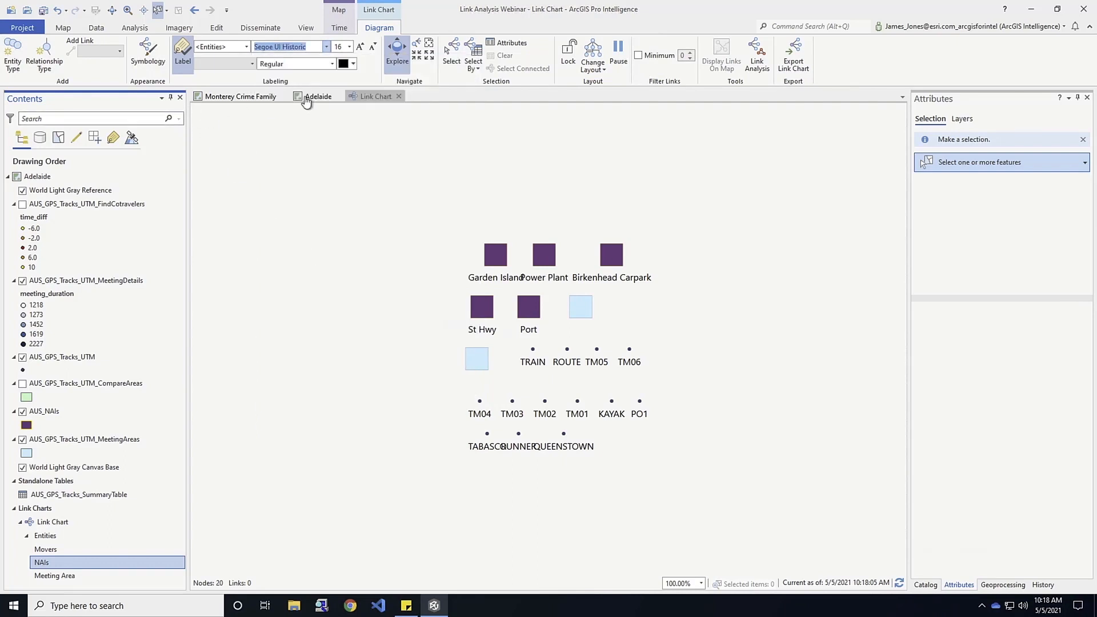
Label the Meeting Area entities in the link chart and set their label colour to black.
{"action": "left_click", "coordinate": [55, 575]}
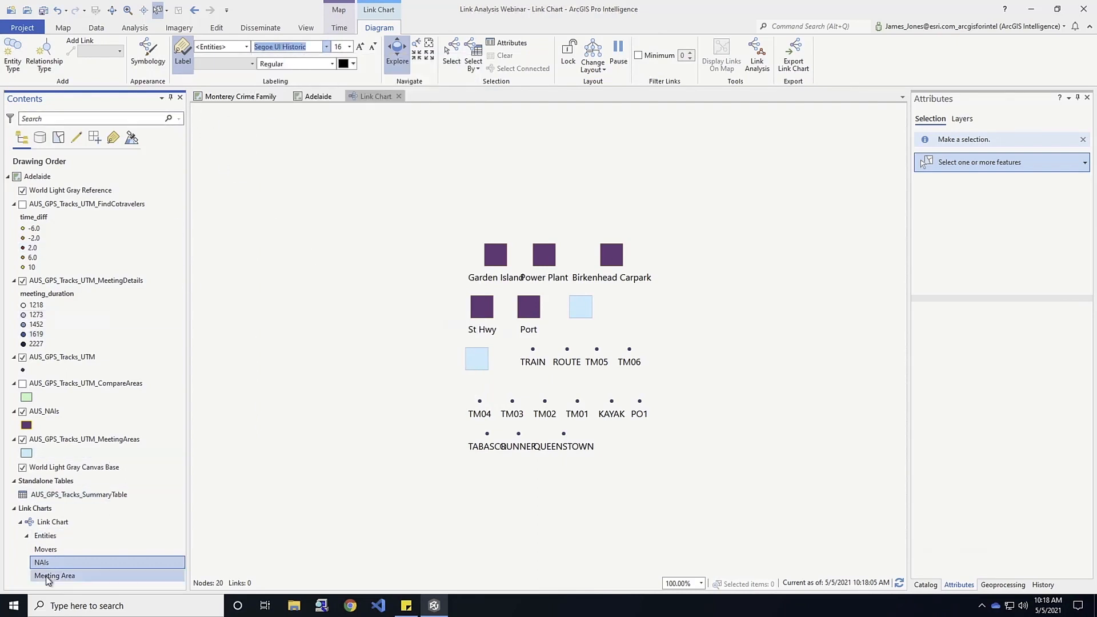
{"action": "left_click", "coordinate": [188, 59]}
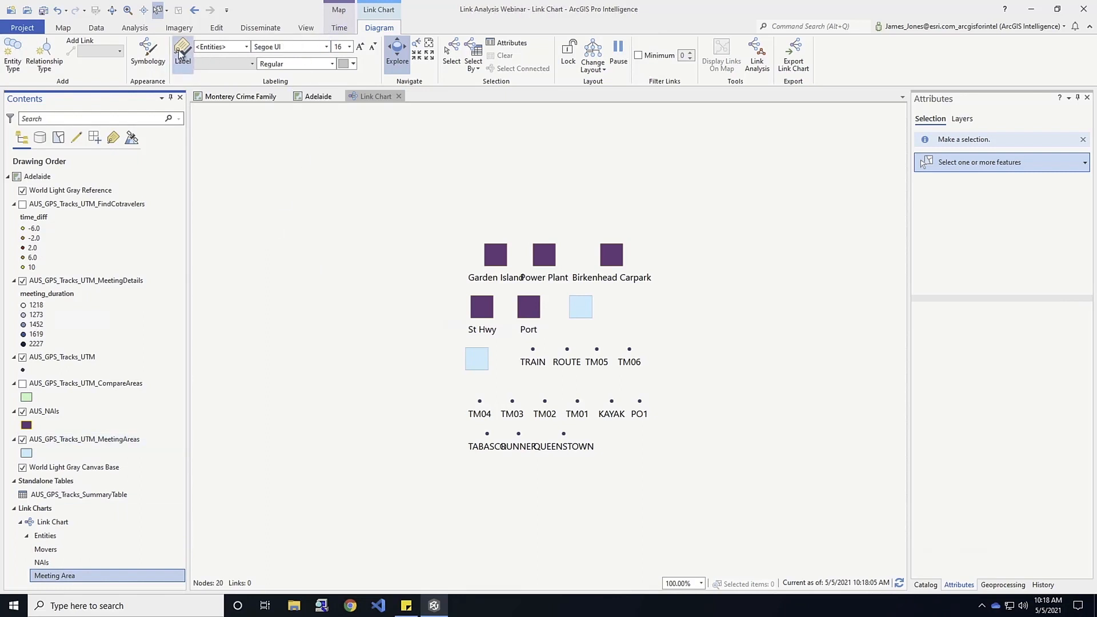
{"action": "left_click", "coordinate": [353, 63]}
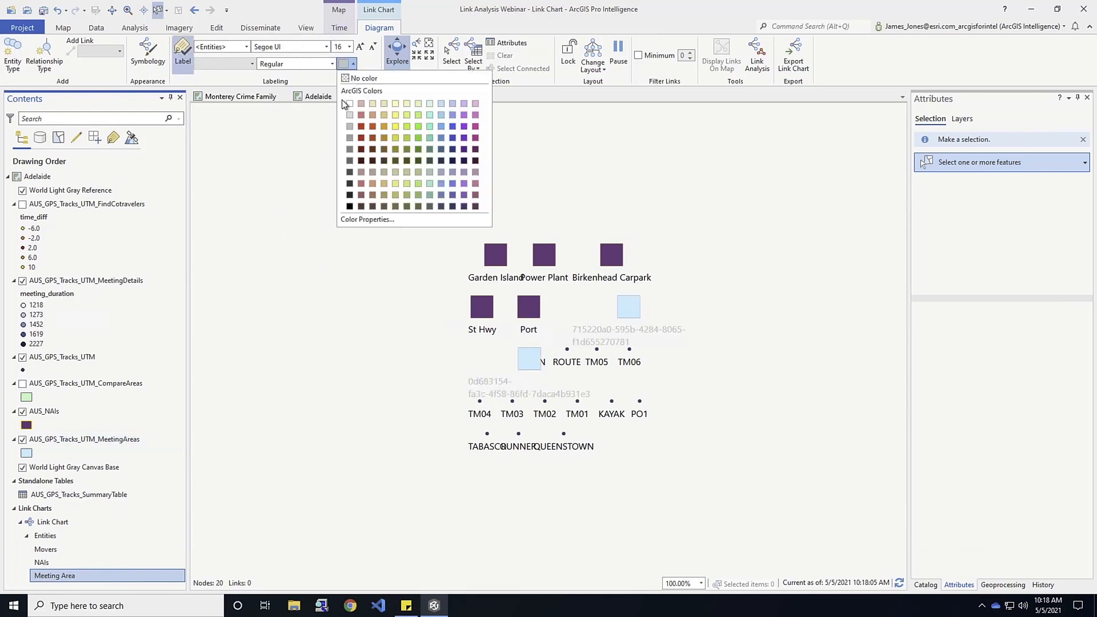
{"action": "left_click", "coordinate": [350, 206]}
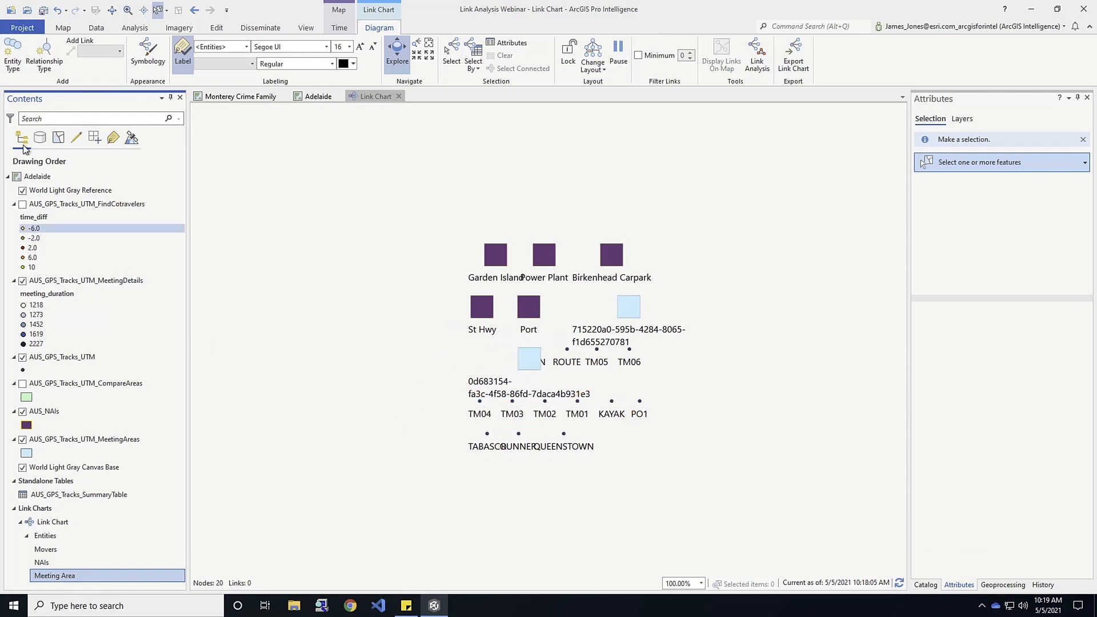
Start a new relationship type named Cotravling with Movers as both the source and target entities.
{"action": "left_click", "coordinate": [45, 50]}
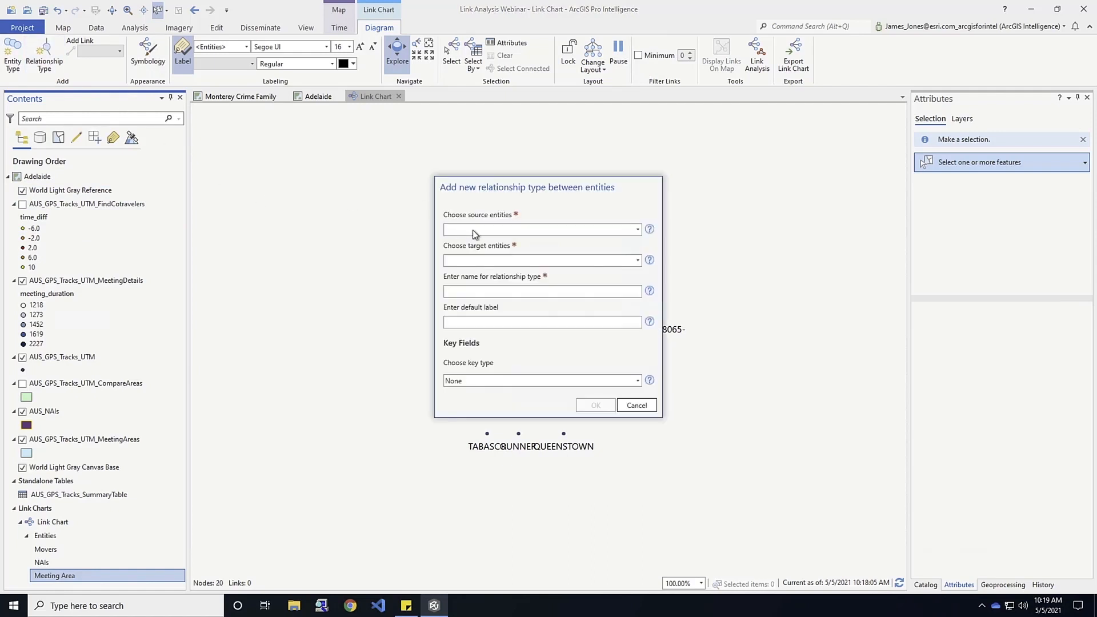
{"action": "left_click", "coordinate": [638, 229]}
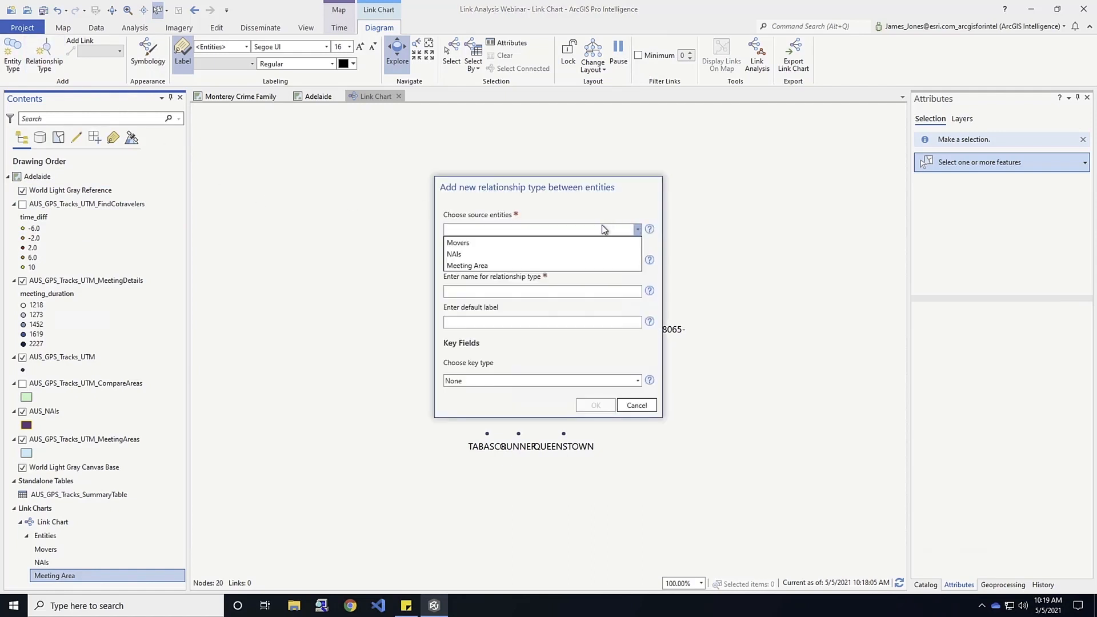
{"action": "left_click", "coordinate": [468, 243]}
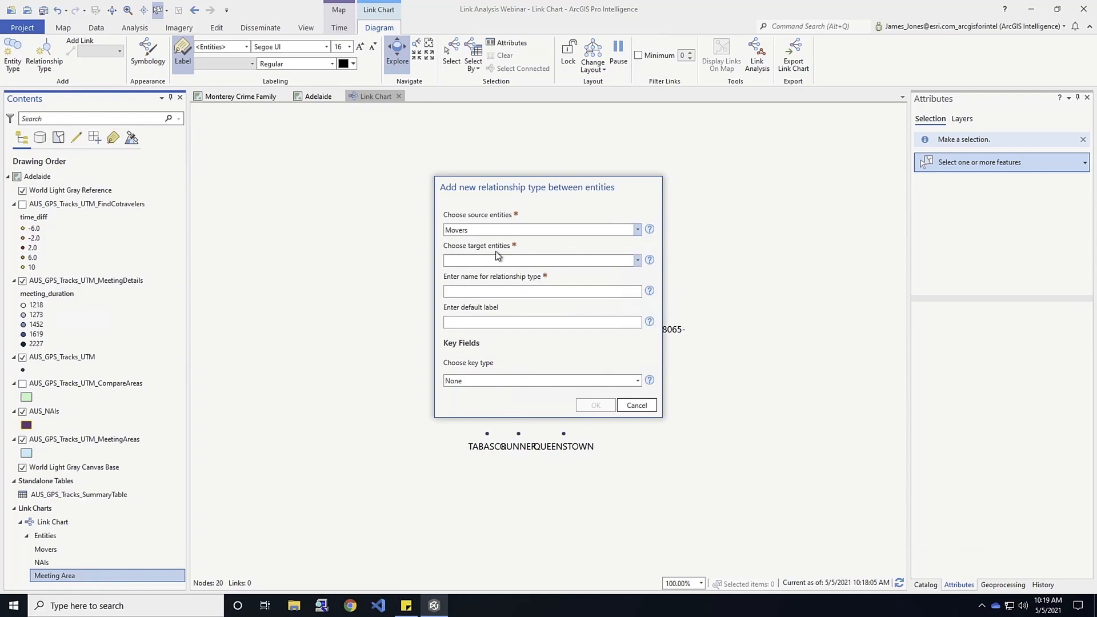
{"action": "left_click", "coordinate": [639, 261]}
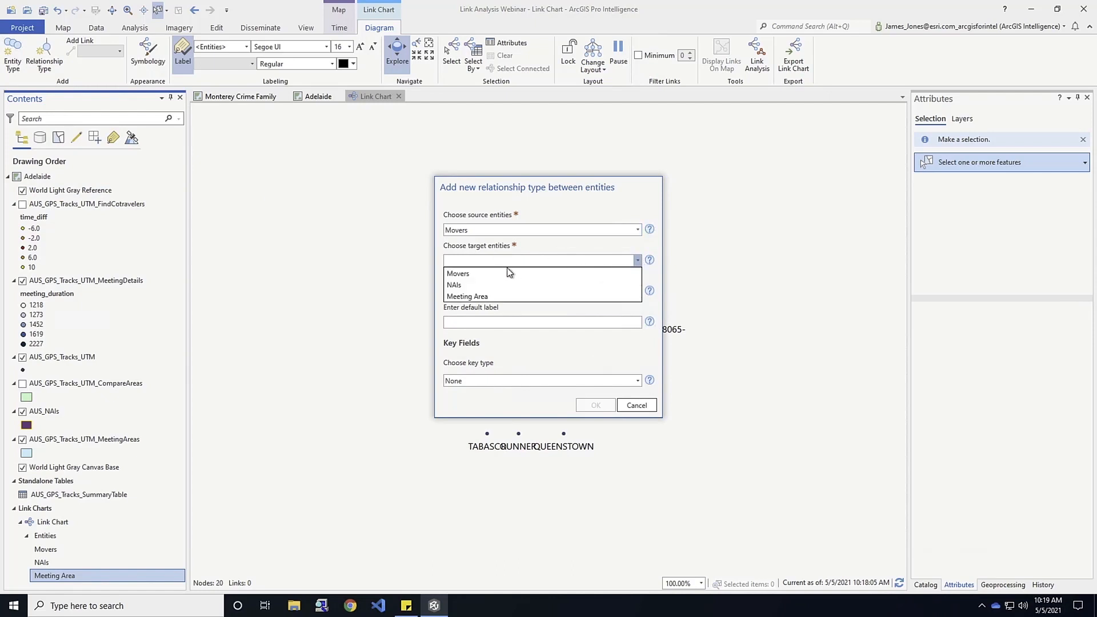
{"action": "left_click", "coordinate": [503, 273]}
{"action": "left_click", "coordinate": [474, 293]}
{"action": "type", "text": "Cotravling"}
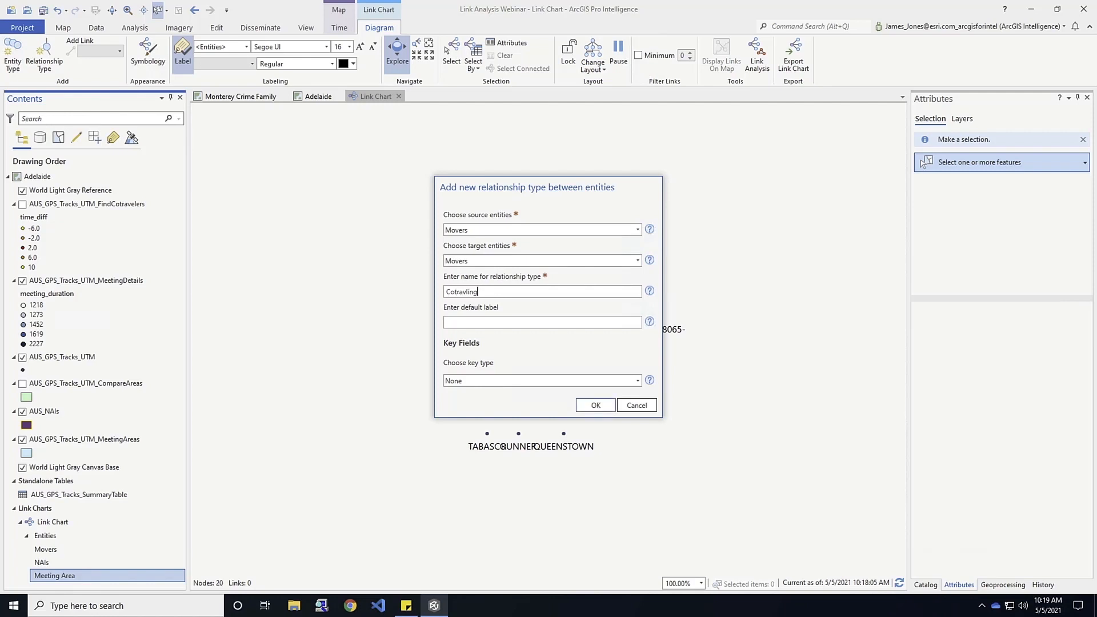
Set the Cotravling relationship's key type to Foreign, using AUS_GPS_Tracks_SummaryTable as its layer.
{"action": "left_click", "coordinate": [638, 381]}
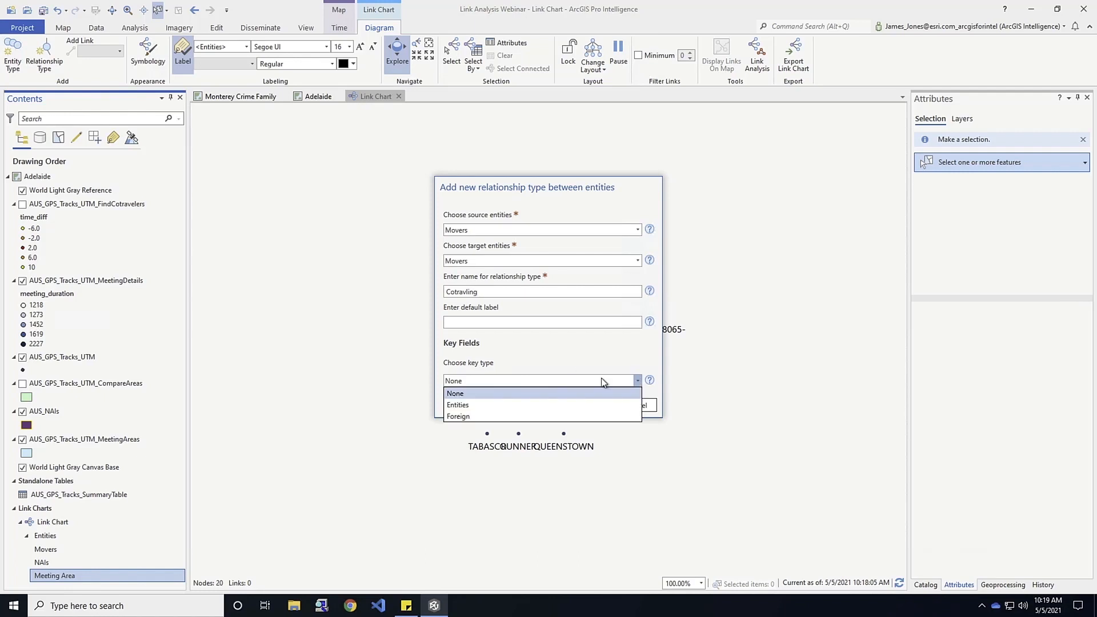
{"action": "left_click", "coordinate": [458, 416]}
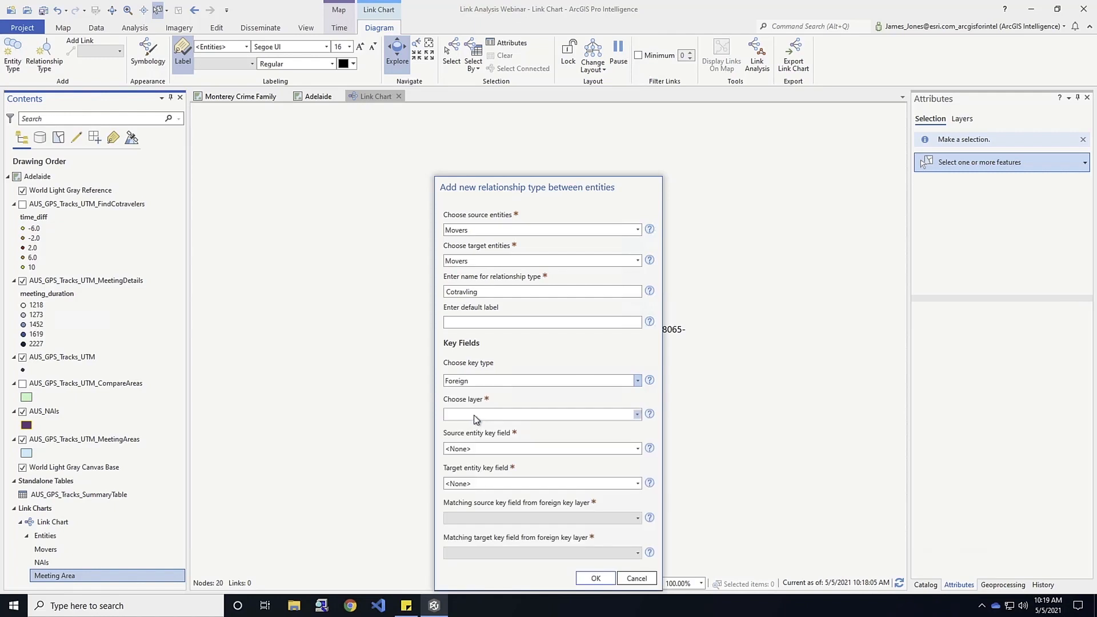
{"action": "left_click_drag", "start_coordinate": [488, 179], "coordinate": [470, 115]}
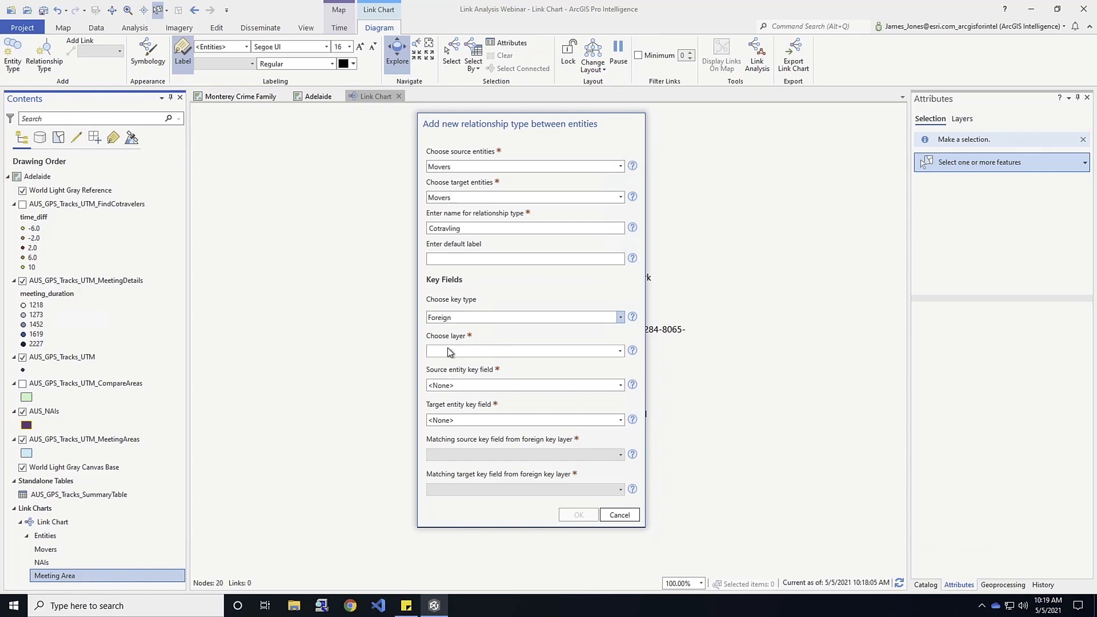
{"action": "left_click", "coordinate": [622, 351]}
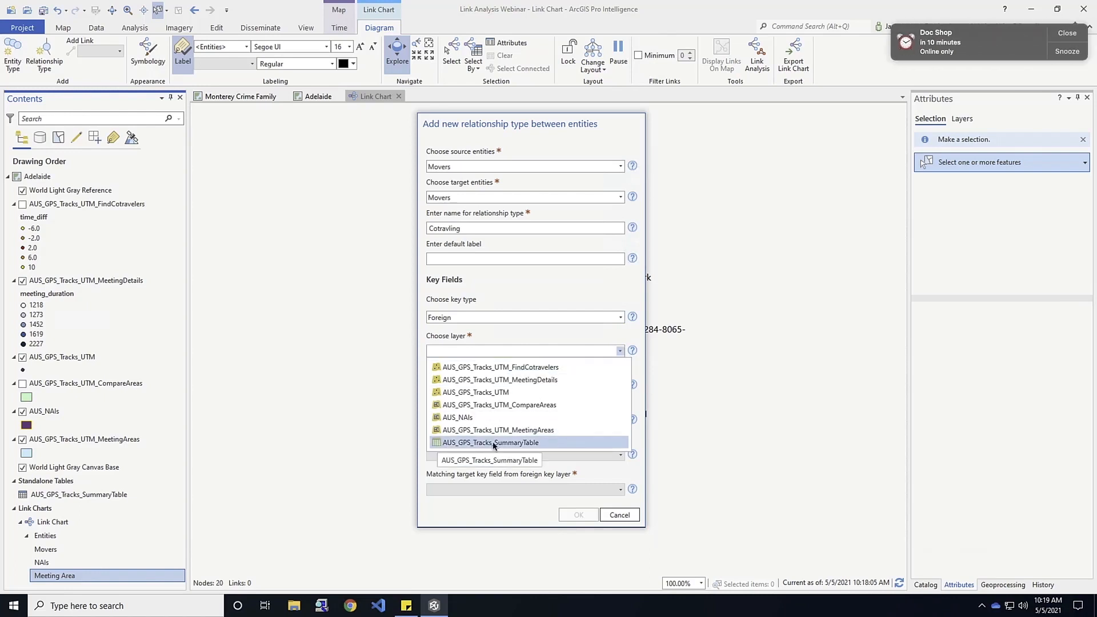
{"action": "left_click", "coordinate": [455, 445]}
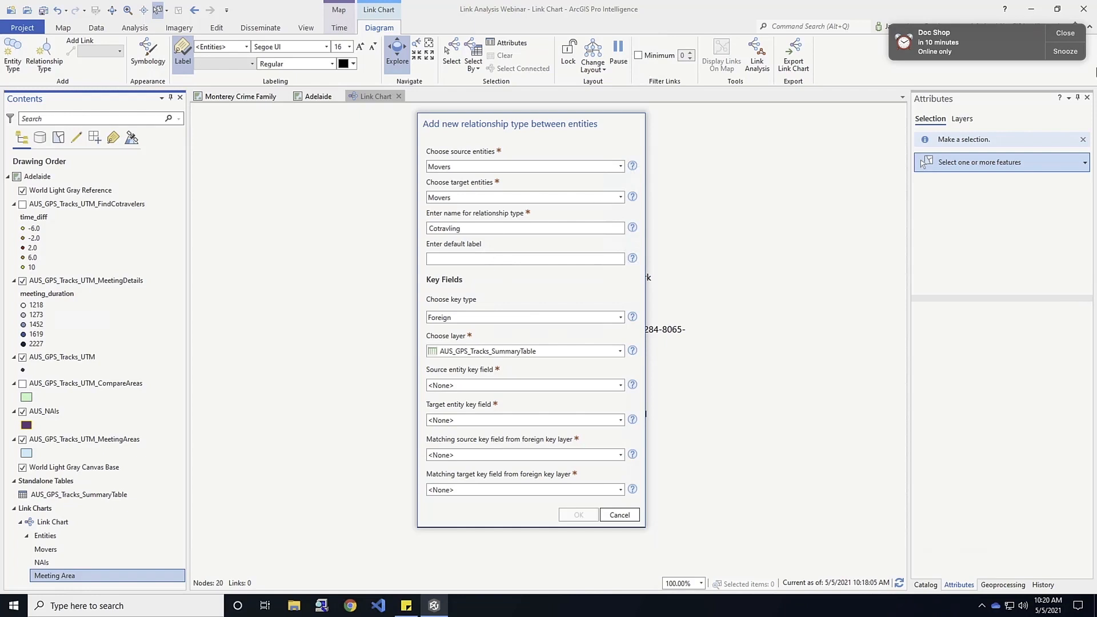
{"action": "left_click", "coordinate": [1055, 34]}
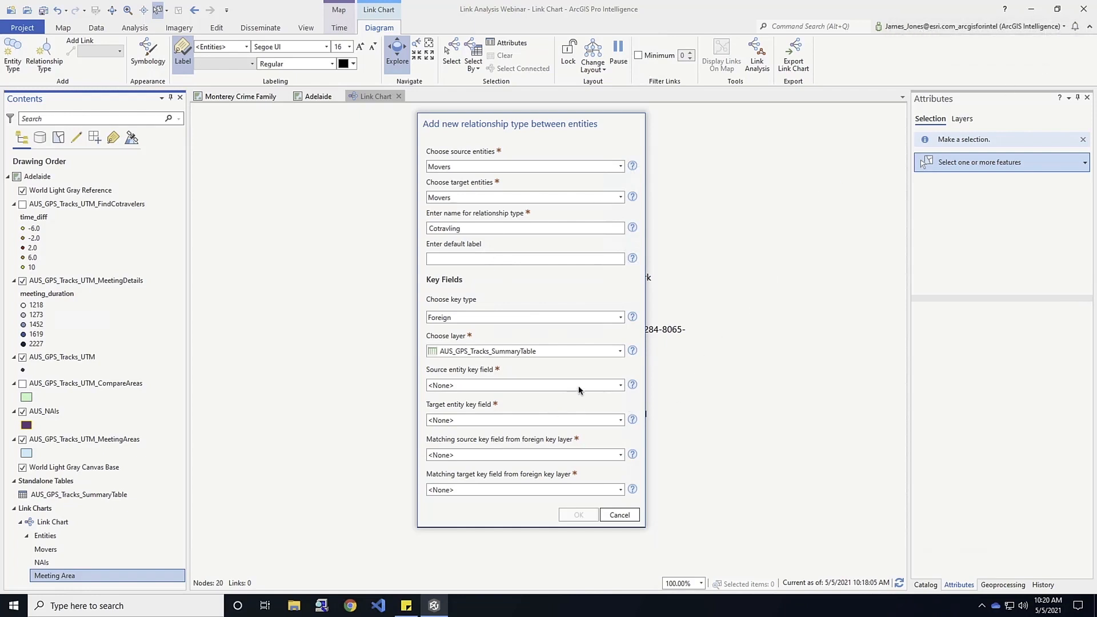
Set both the source and target entity key fields of the Cotravling relationship to Name.
{"action": "left_click", "coordinate": [620, 386]}
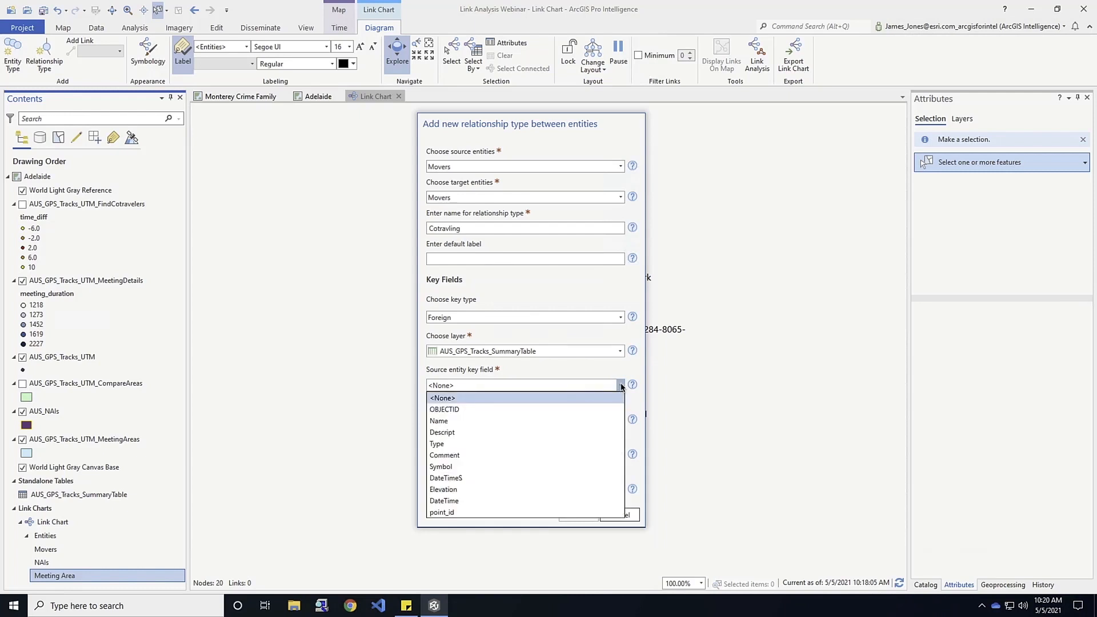
{"action": "left_click", "coordinate": [474, 421]}
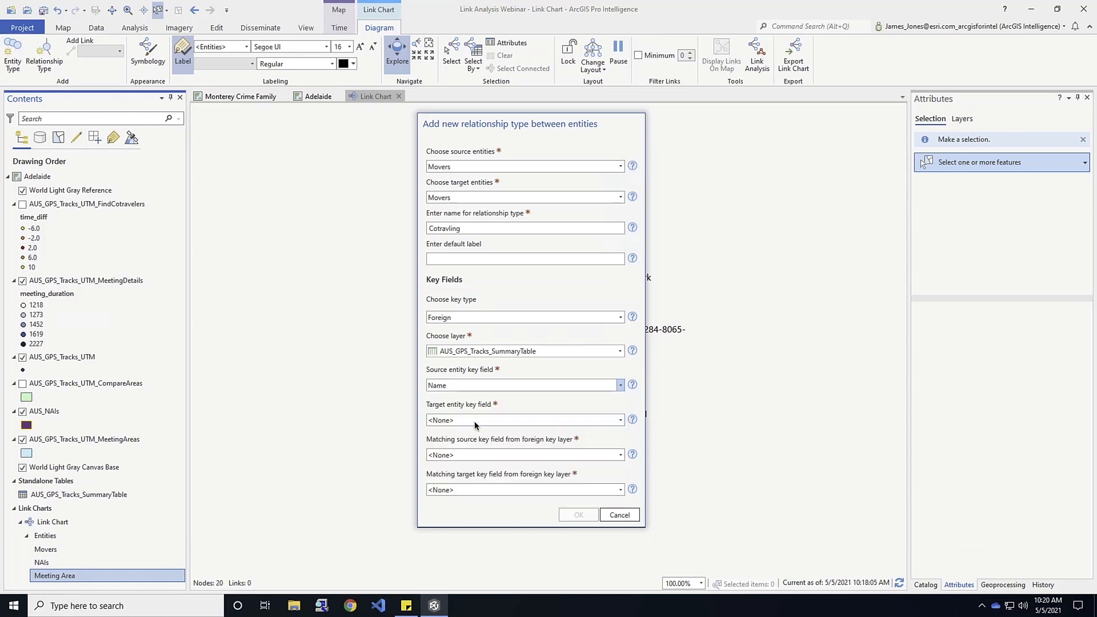
{"action": "left_click", "coordinate": [620, 420]}
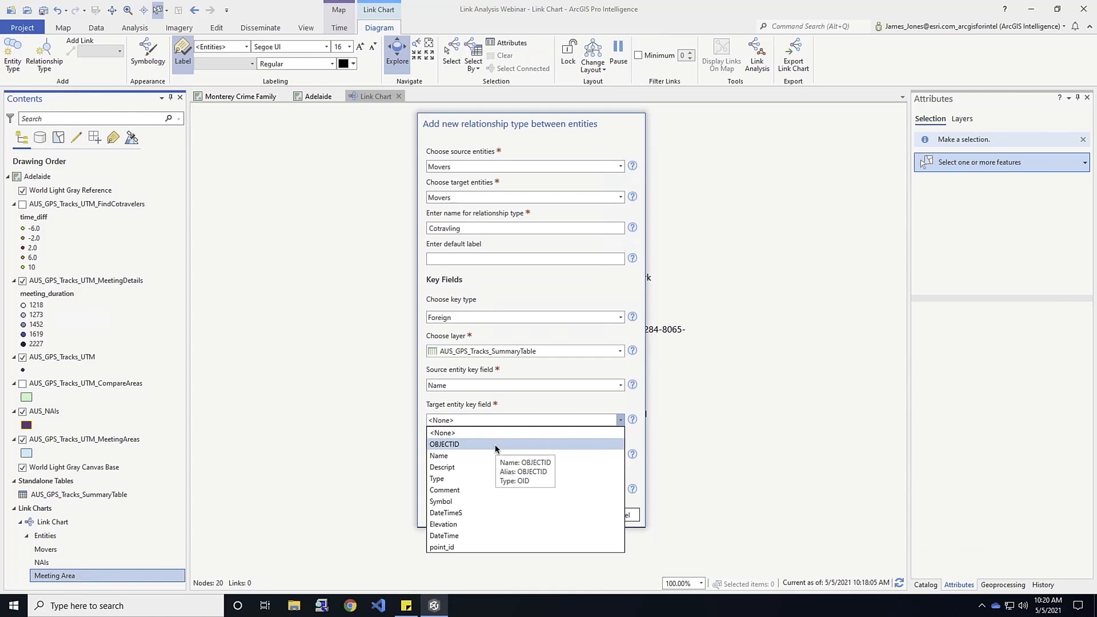
{"action": "left_click", "coordinate": [452, 456]}
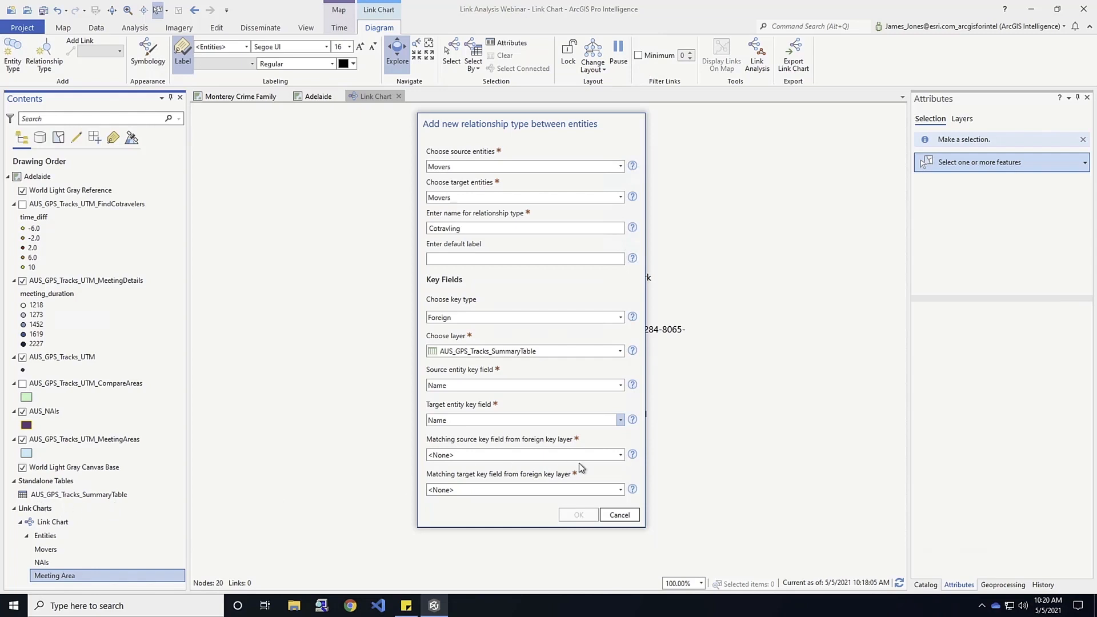
Match the source key to traveler_id and the target key to cotraveler_id, and create the Cotravling relationship type.
{"action": "left_click", "coordinate": [620, 455]}
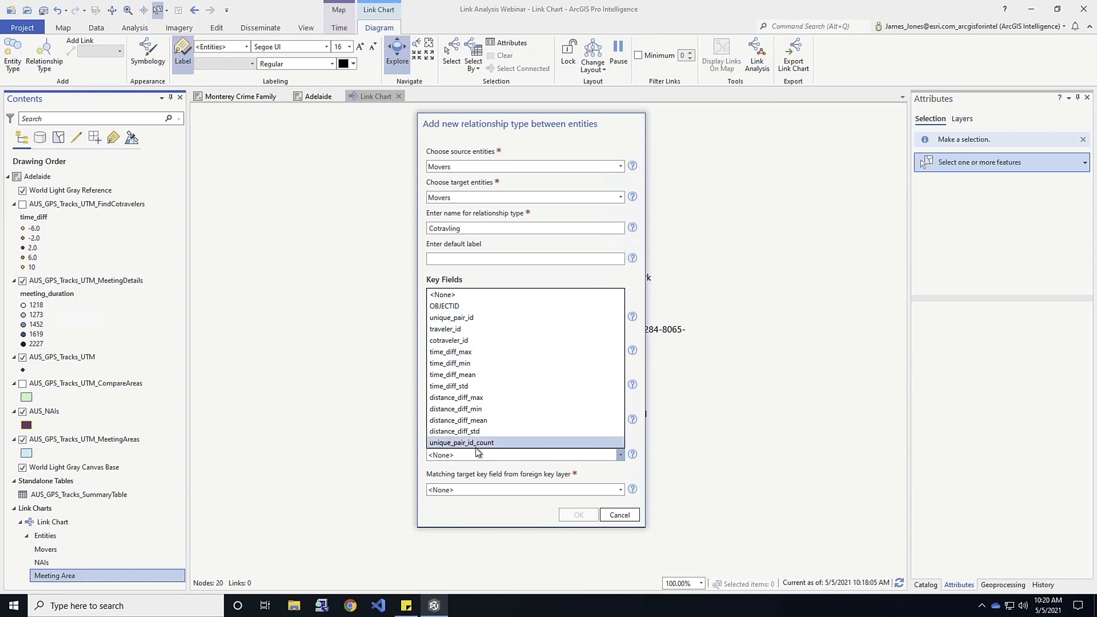
{"action": "left_click", "coordinate": [445, 330]}
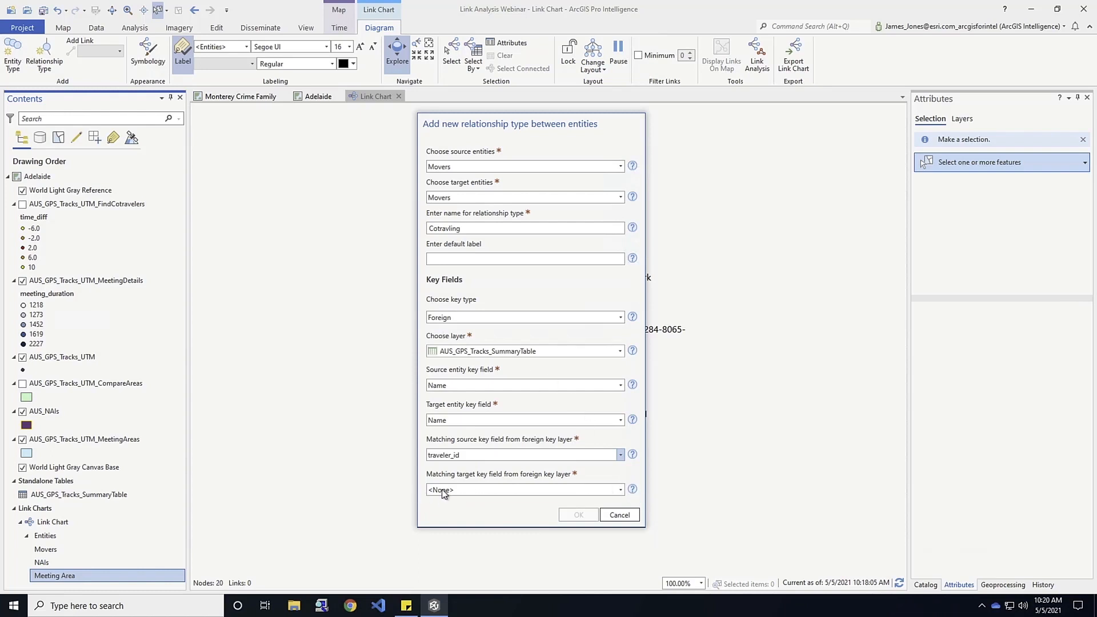
{"action": "left_click", "coordinate": [620, 490]}
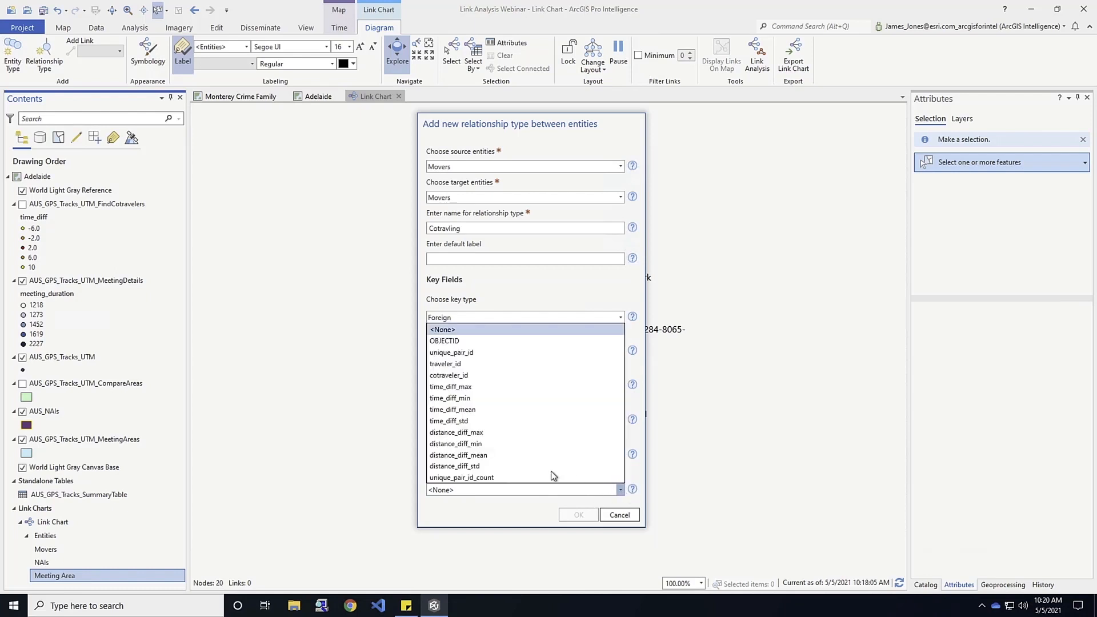
{"action": "left_click", "coordinate": [472, 376]}
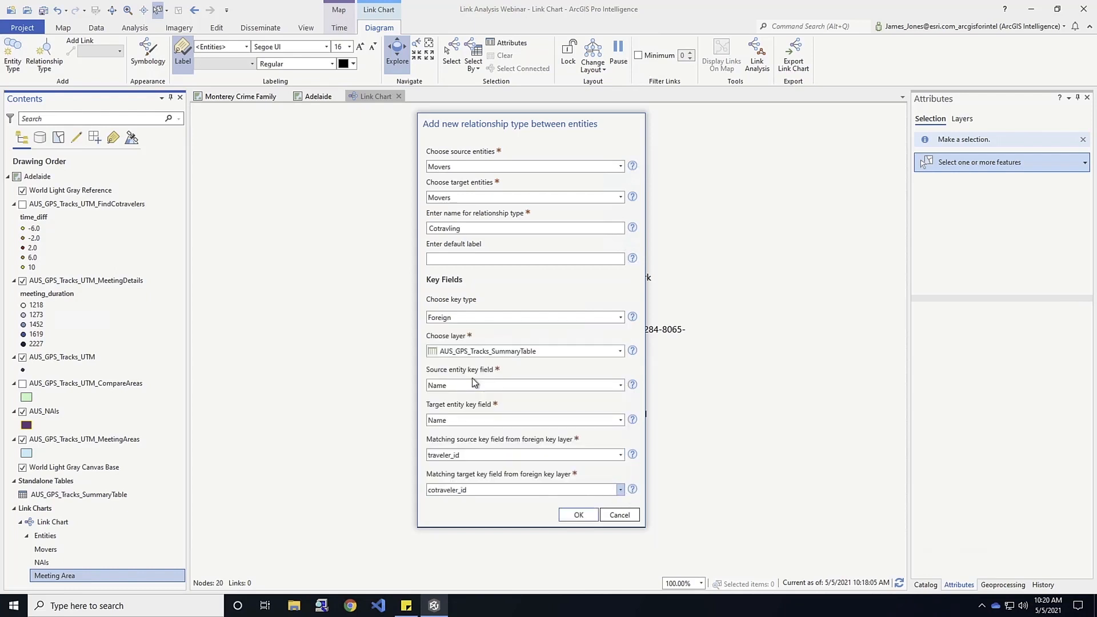
{"action": "left_click", "coordinate": [579, 514]}
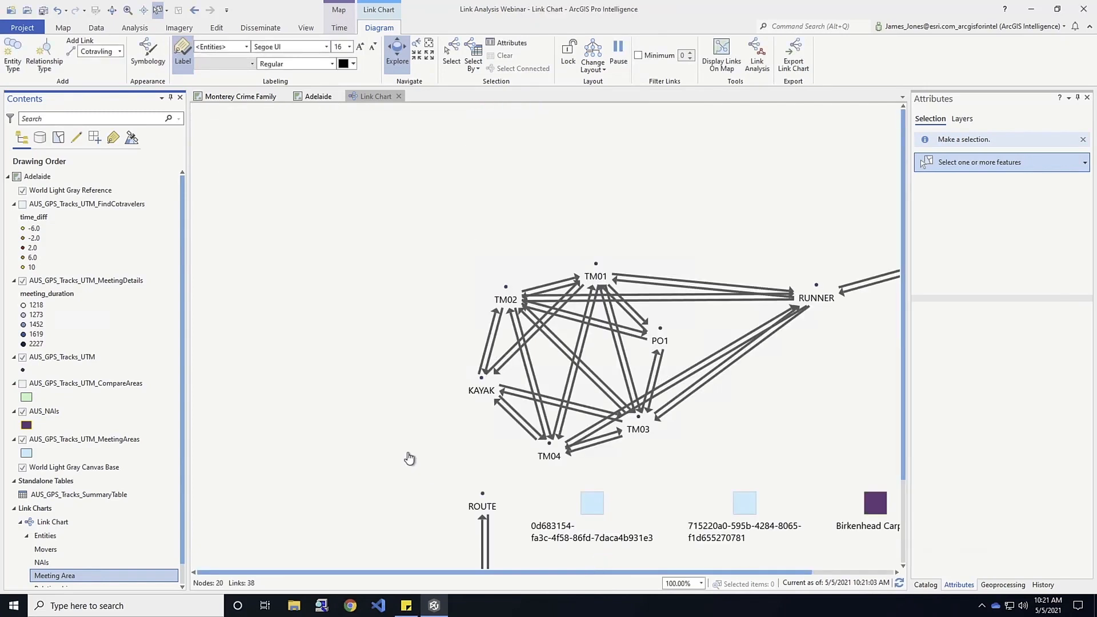
Examine the Cotravling links across the link chart and review the attribute table of the AUS_GPS_Tracks_UTM_MeetingDetails layer.
{"action": "left_click_drag", "start_coordinate": [414, 433], "coordinate": [362, 345]}
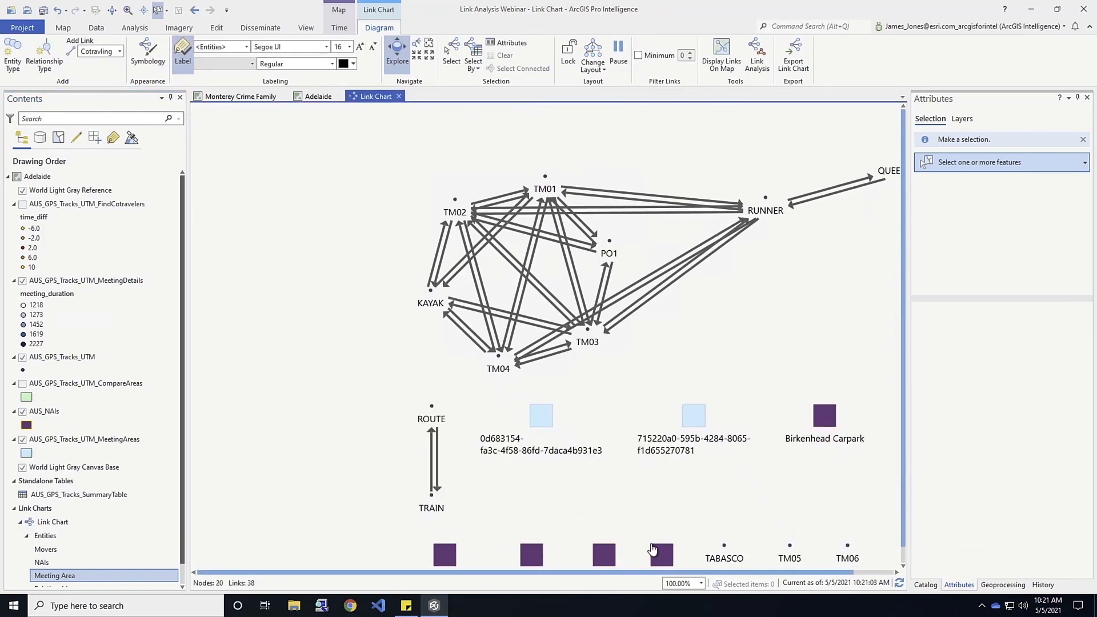
{"action": "left_click_drag", "start_coordinate": [583, 482], "coordinate": [535, 434]}
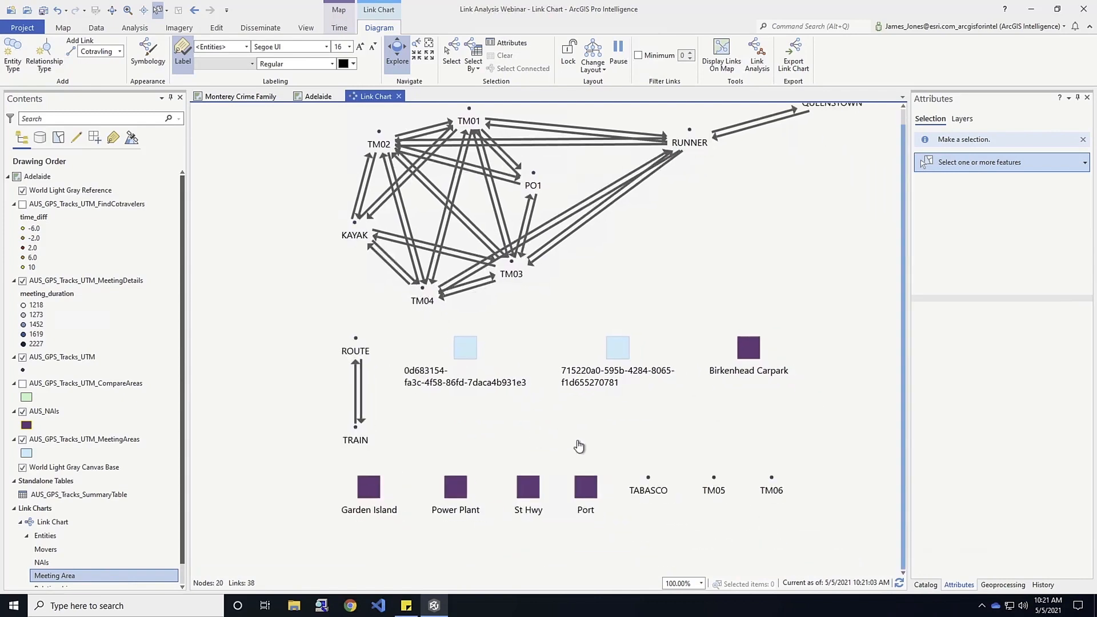
{"action": "scroll", "coordinate": [643, 423], "scroll_direction": "up", "scroll_amount": 1}
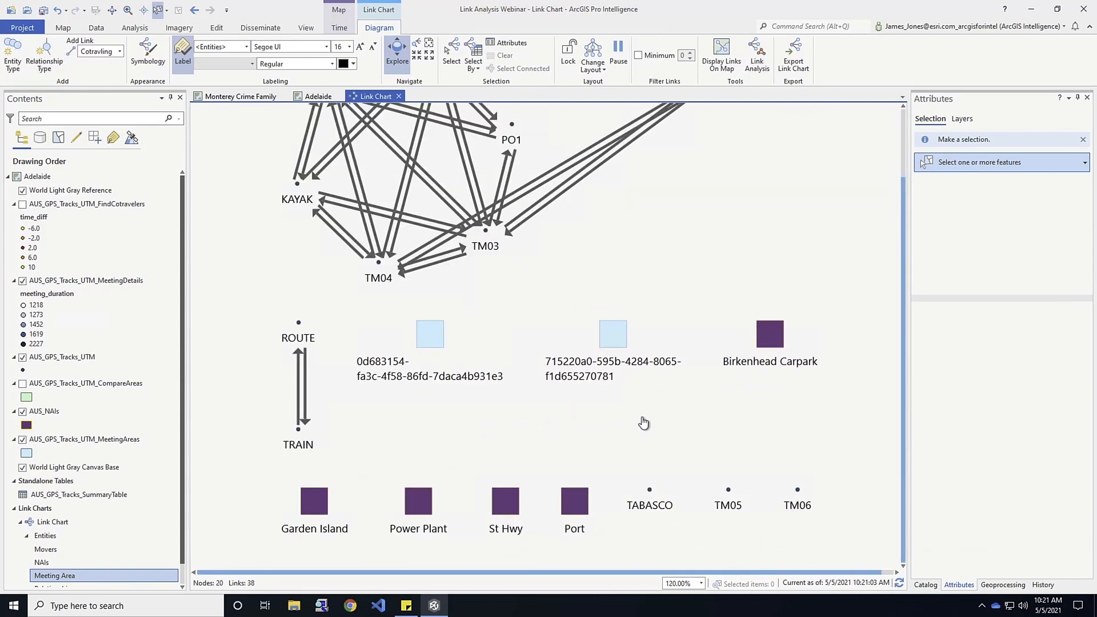
{"action": "scroll", "coordinate": [643, 423], "scroll_direction": "down", "scroll_amount": 1}
{"action": "scroll", "coordinate": [643, 423], "scroll_direction": "down", "scroll_amount": 1}
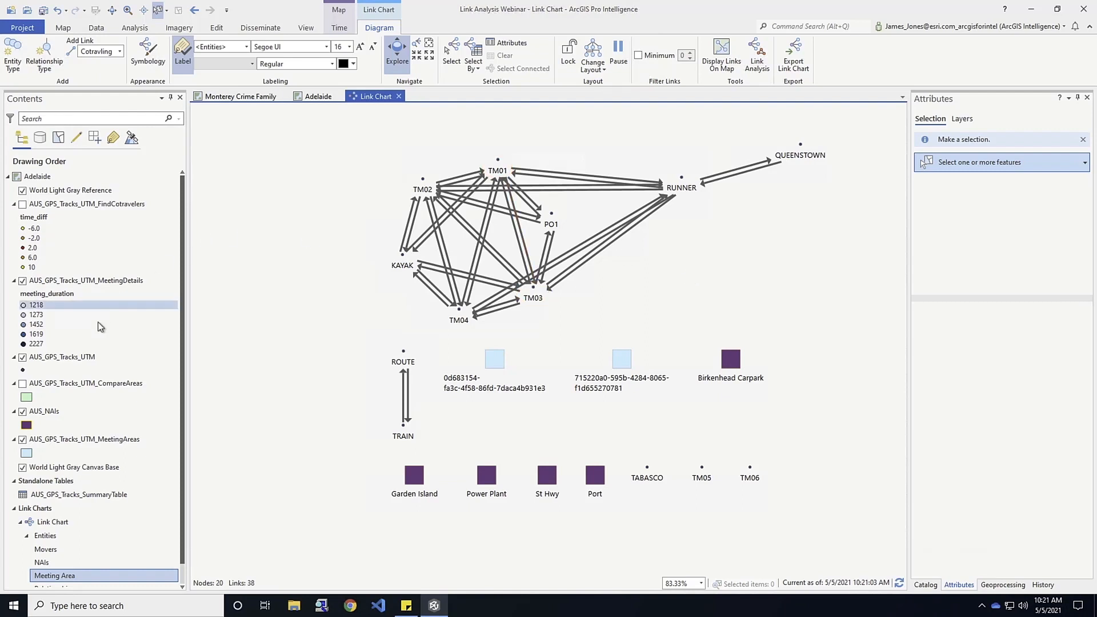
{"action": "right_click", "coordinate": [121, 278]}
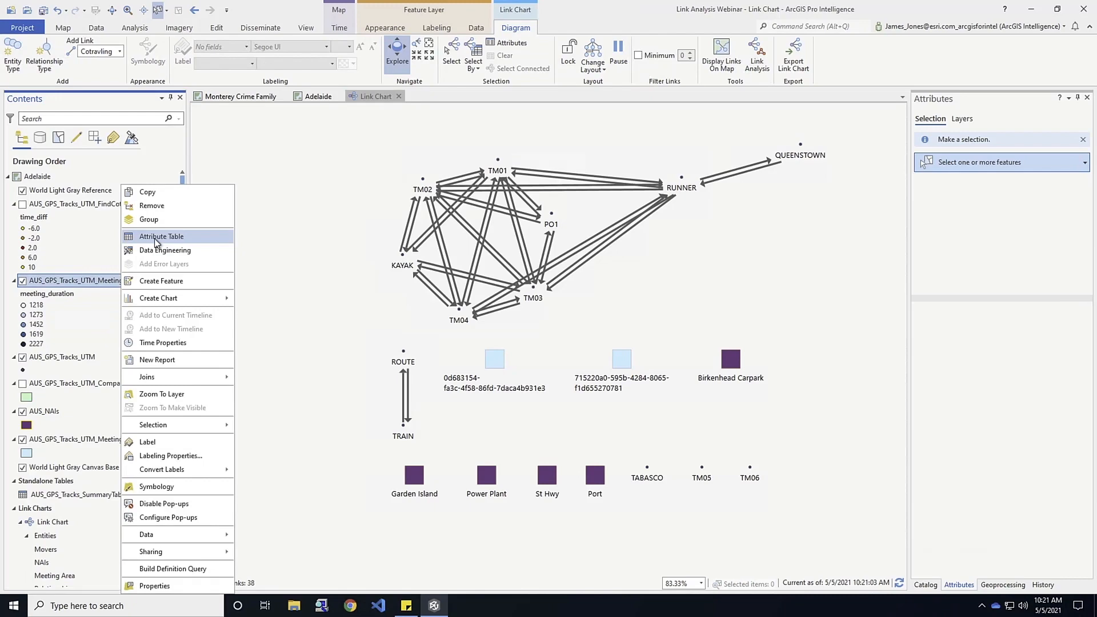
{"action": "left_click", "coordinate": [156, 237]}
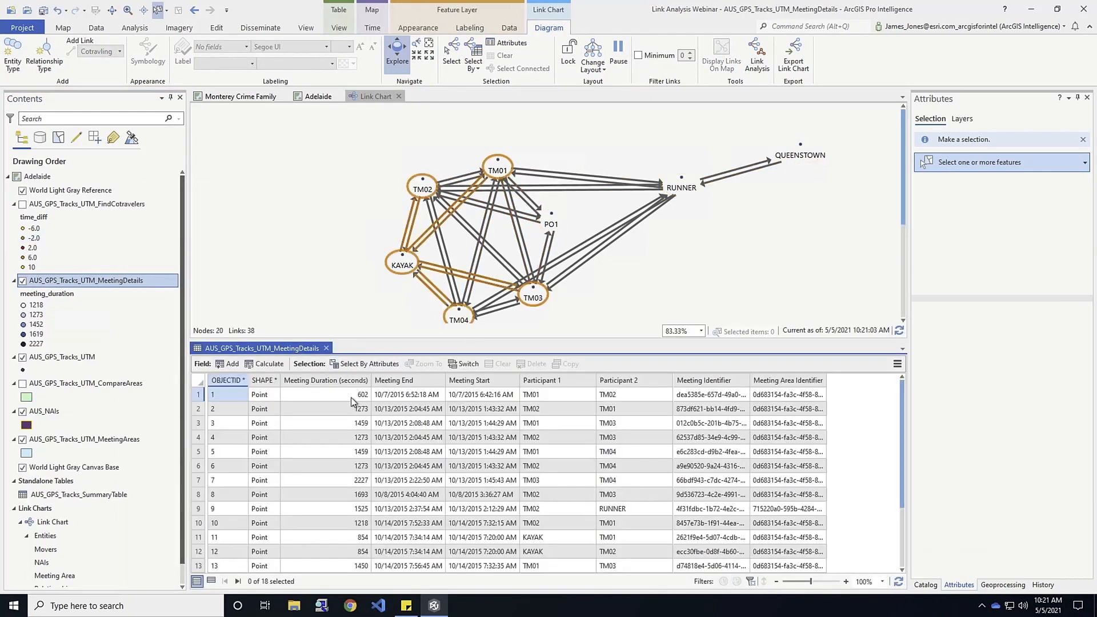
{"action": "left_click", "coordinate": [408, 509]}
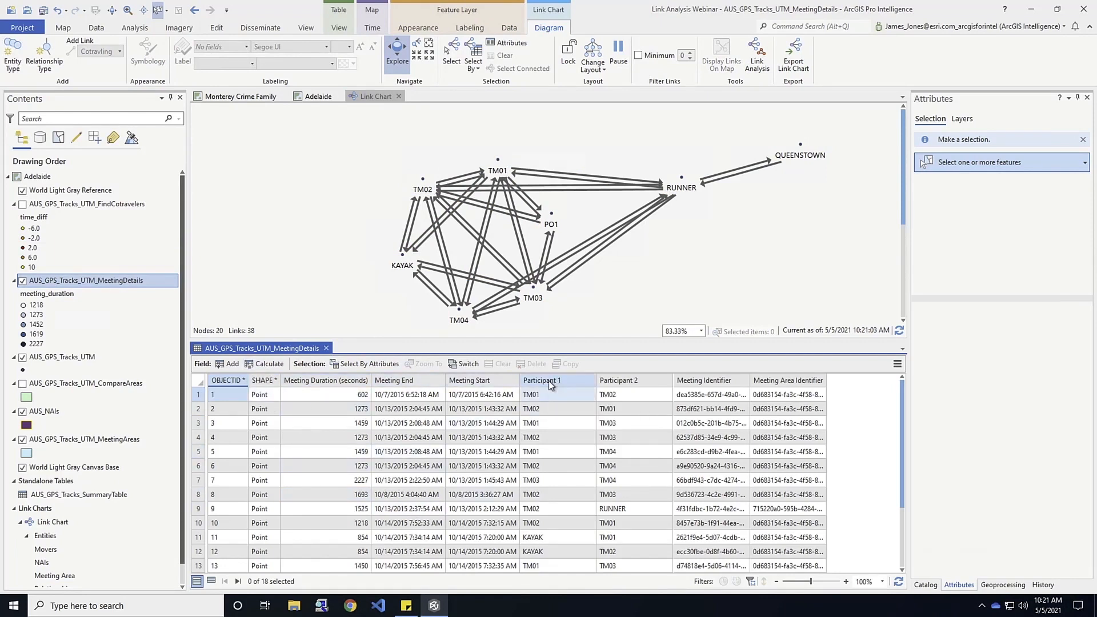
{"action": "left_click", "coordinate": [326, 349]}
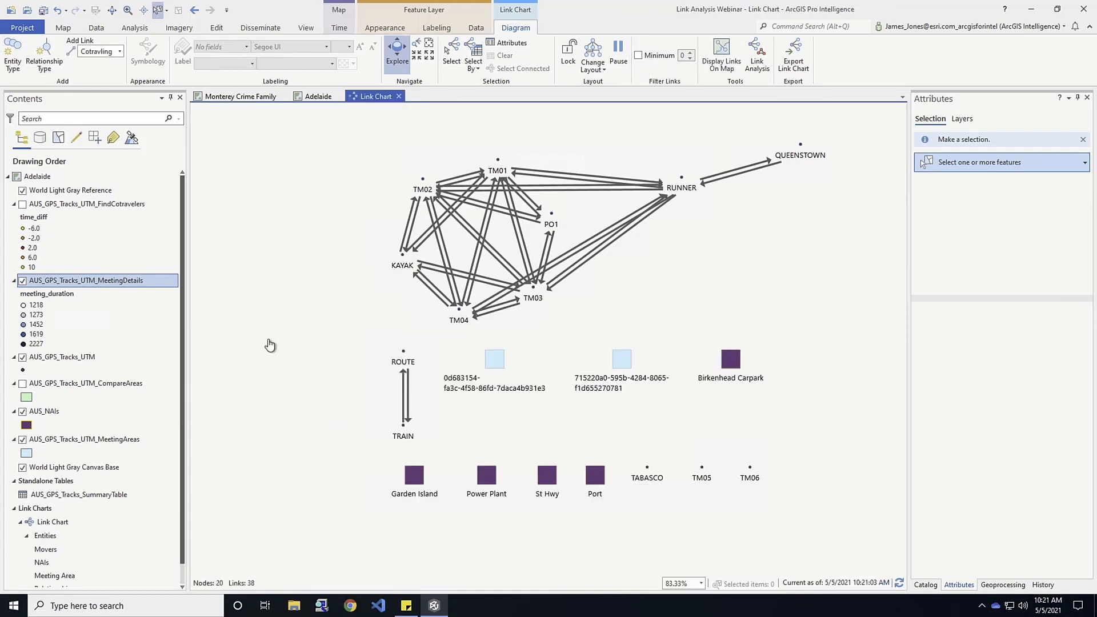
Start a new relationship type named Met With, using Movers as both the source and target entities.
{"action": "left_click", "coordinate": [44, 57]}
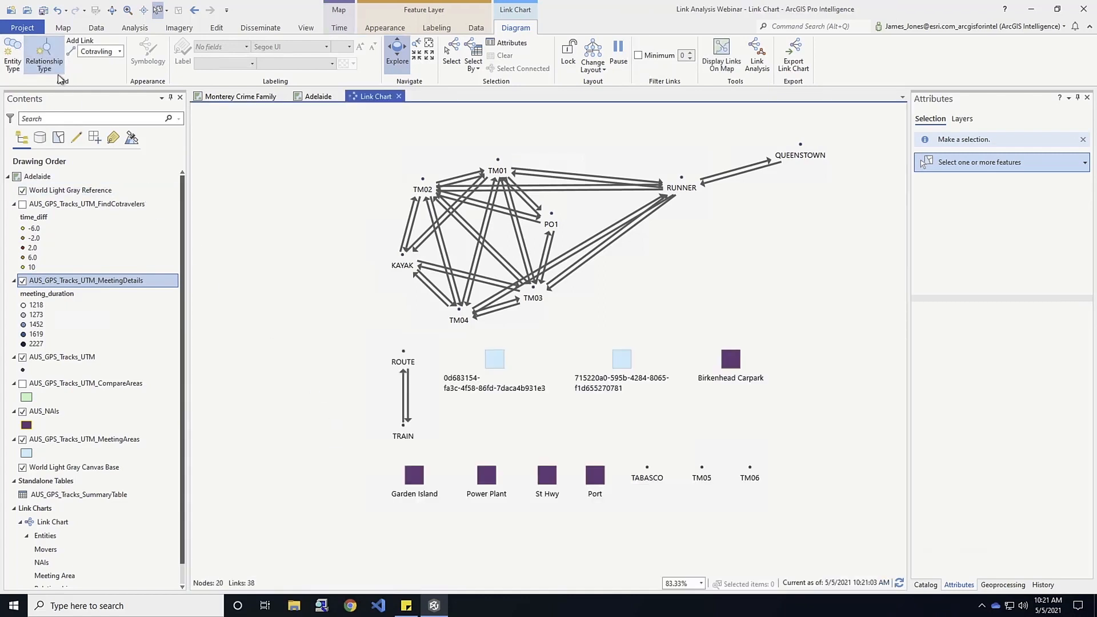
{"action": "left_click", "coordinate": [637, 229]}
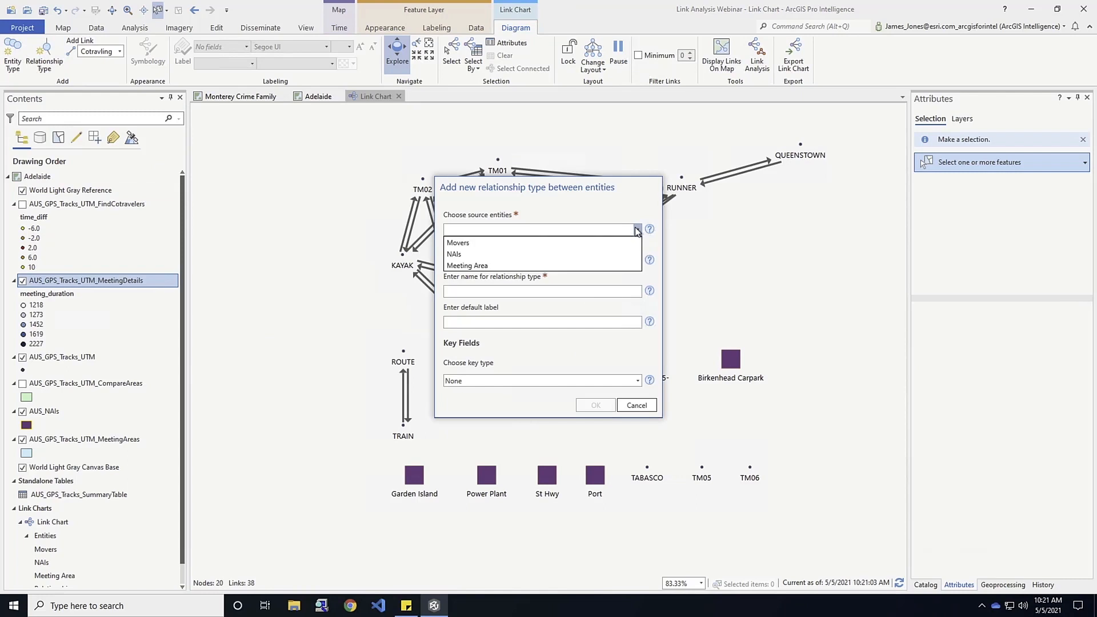
{"action": "left_click", "coordinate": [517, 242]}
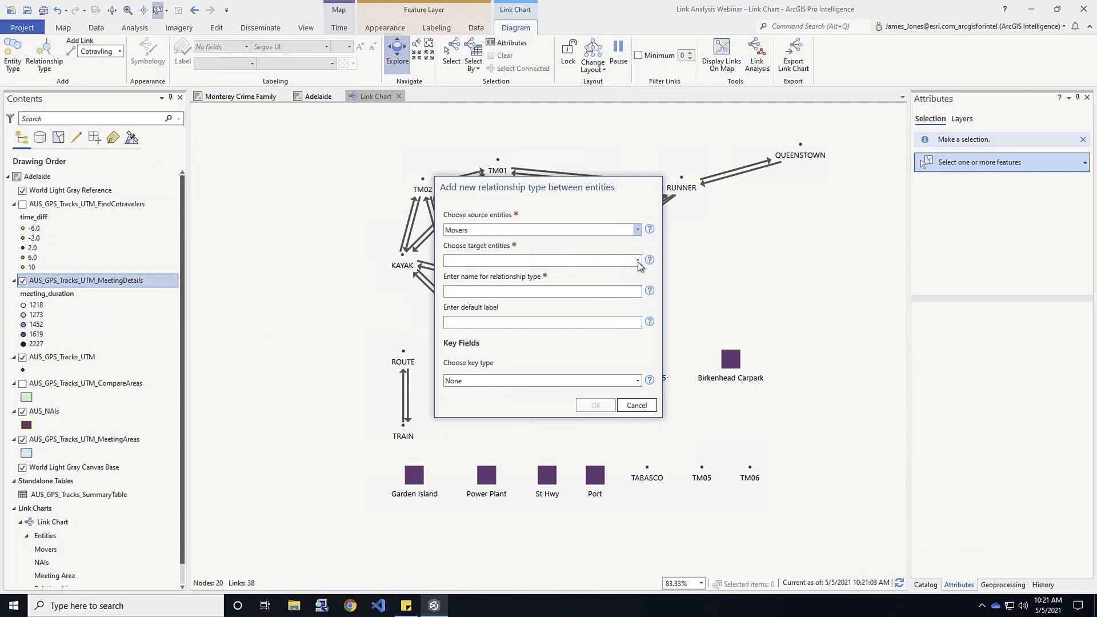
{"action": "left_click", "coordinate": [638, 261]}
{"action": "left_click", "coordinate": [592, 273]}
{"action": "type", "text": "Met With"}
Set the Met With relationship's key type to Foreign, using AUS_GPS_Tracks_UTM_MeetingDetails as its layer.
{"action": "left_click", "coordinate": [639, 380]}
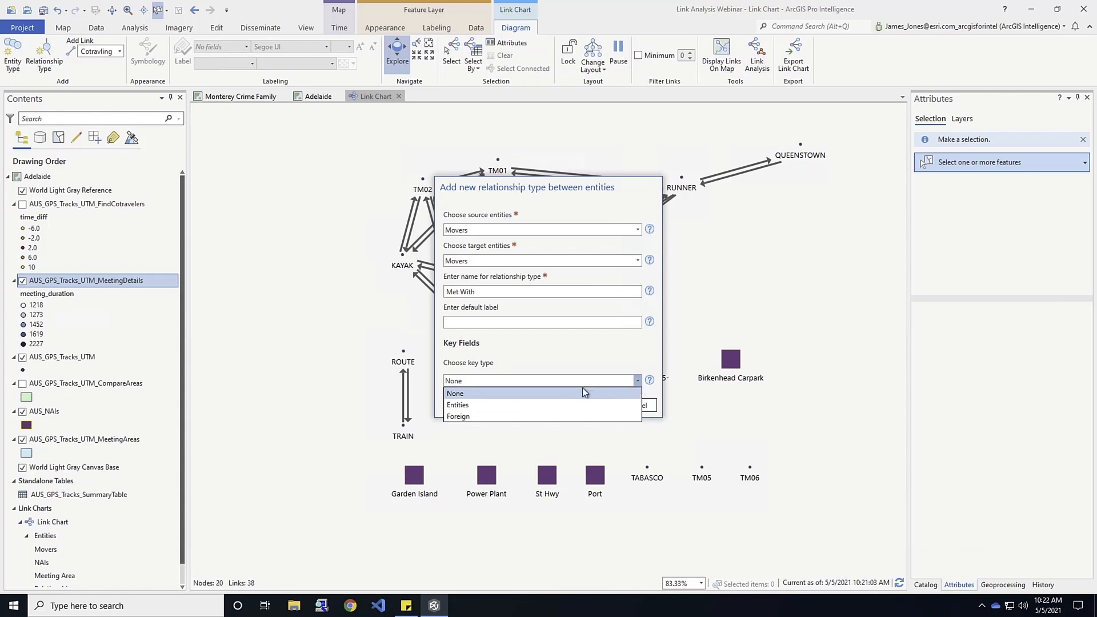
{"action": "left_click", "coordinate": [495, 417]}
{"action": "left_click", "coordinate": [637, 414]}
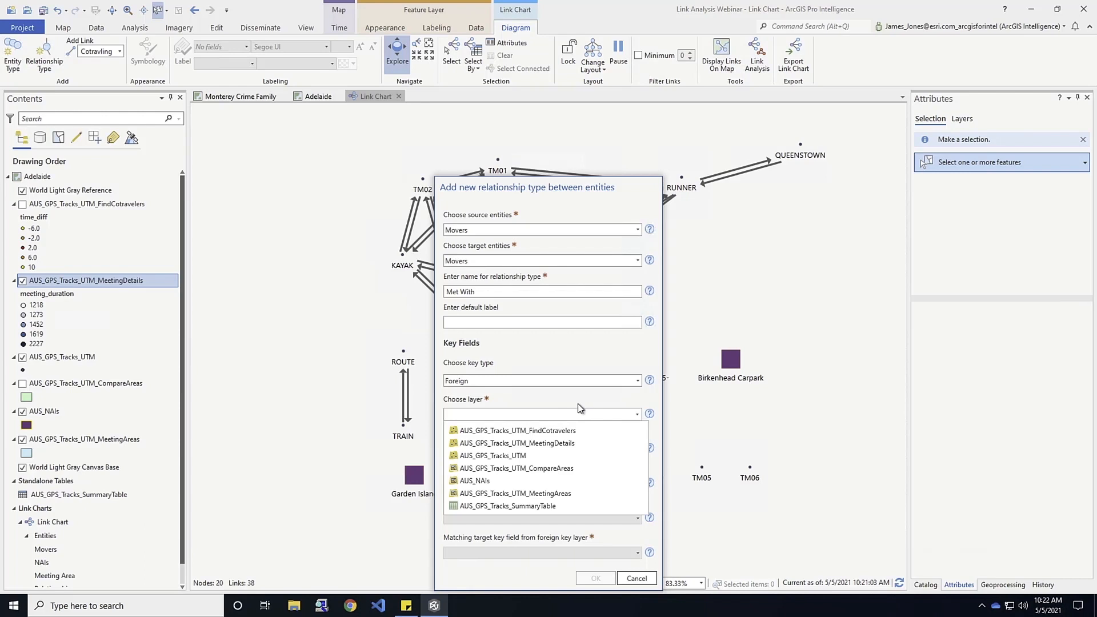
{"action": "left_click", "coordinate": [469, 445]}
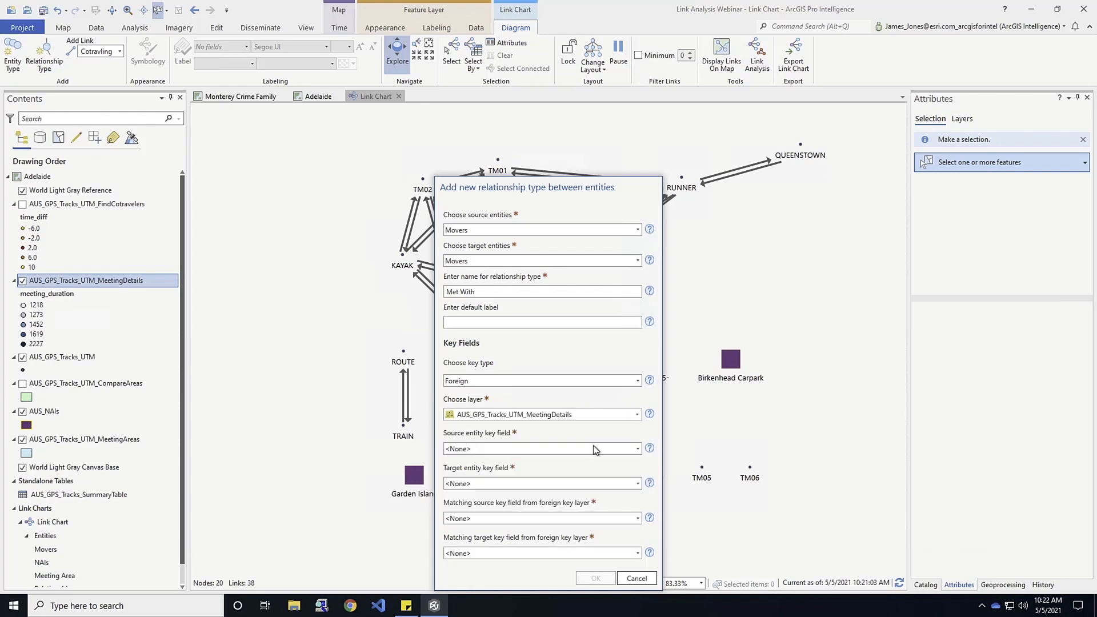
Set both the source and target entity key fields of the Met With relationship to Name.
{"action": "left_click", "coordinate": [639, 449]}
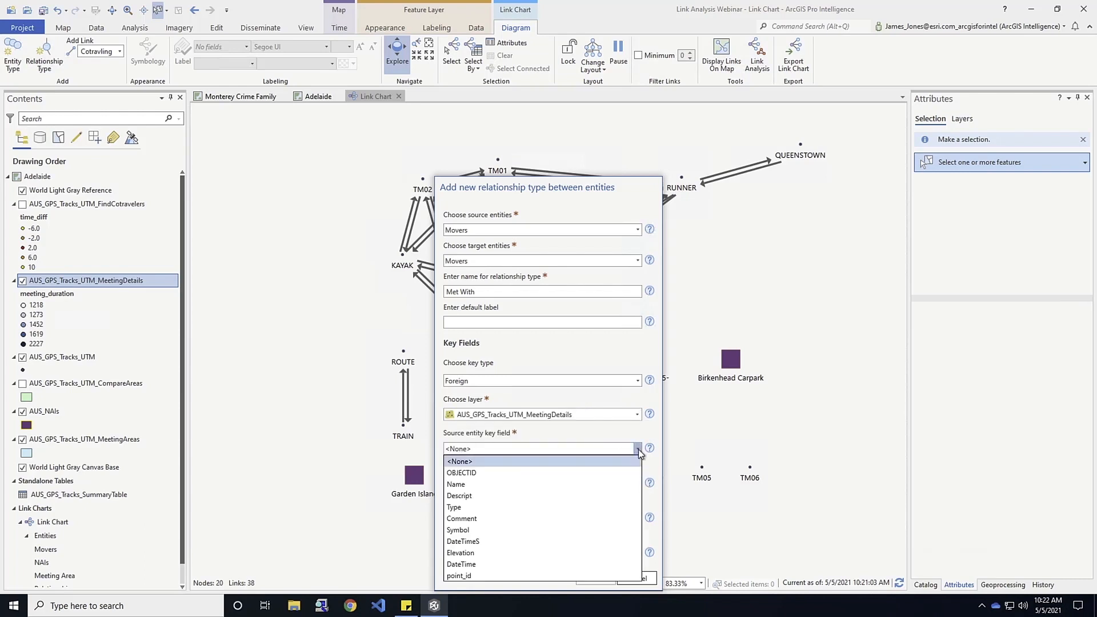
{"action": "left_click", "coordinate": [455, 485]}
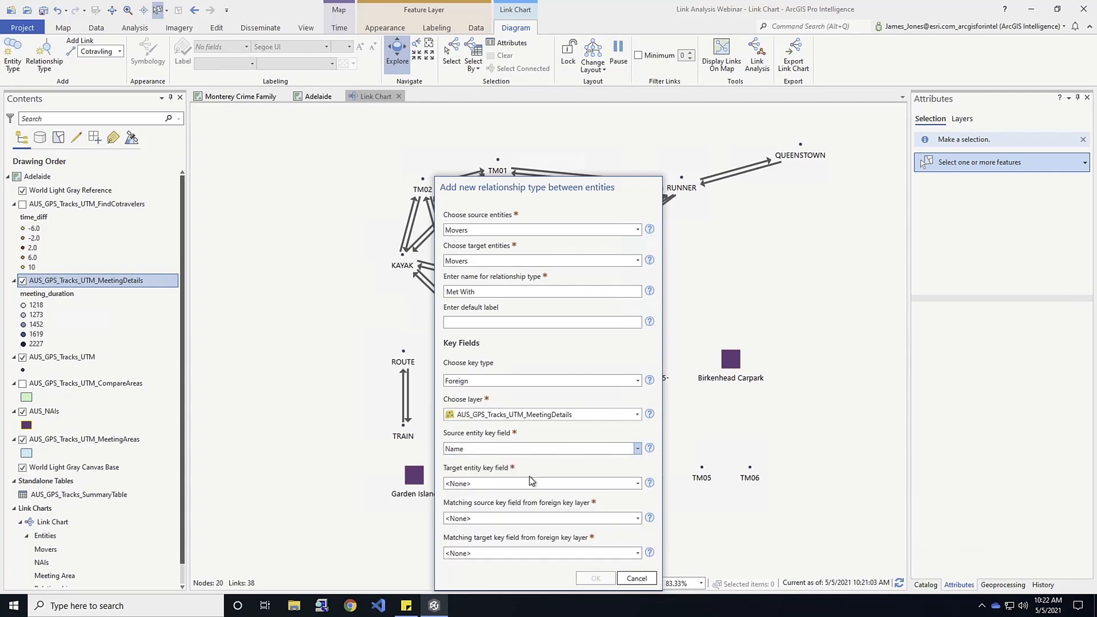
{"action": "left_click", "coordinate": [638, 484]}
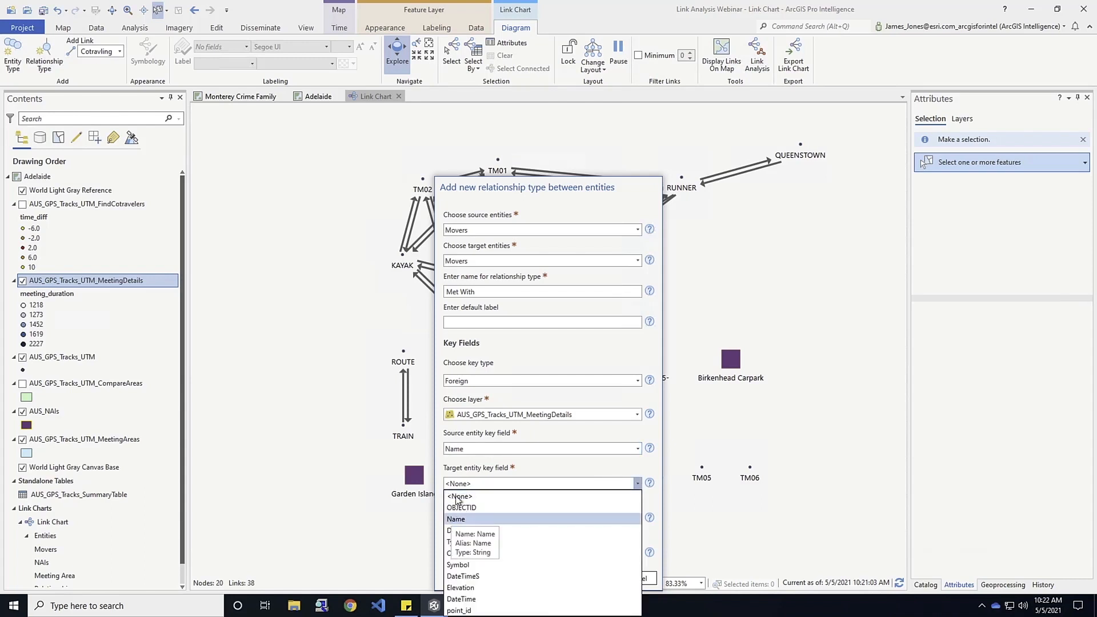
{"action": "left_click", "coordinate": [456, 519]}
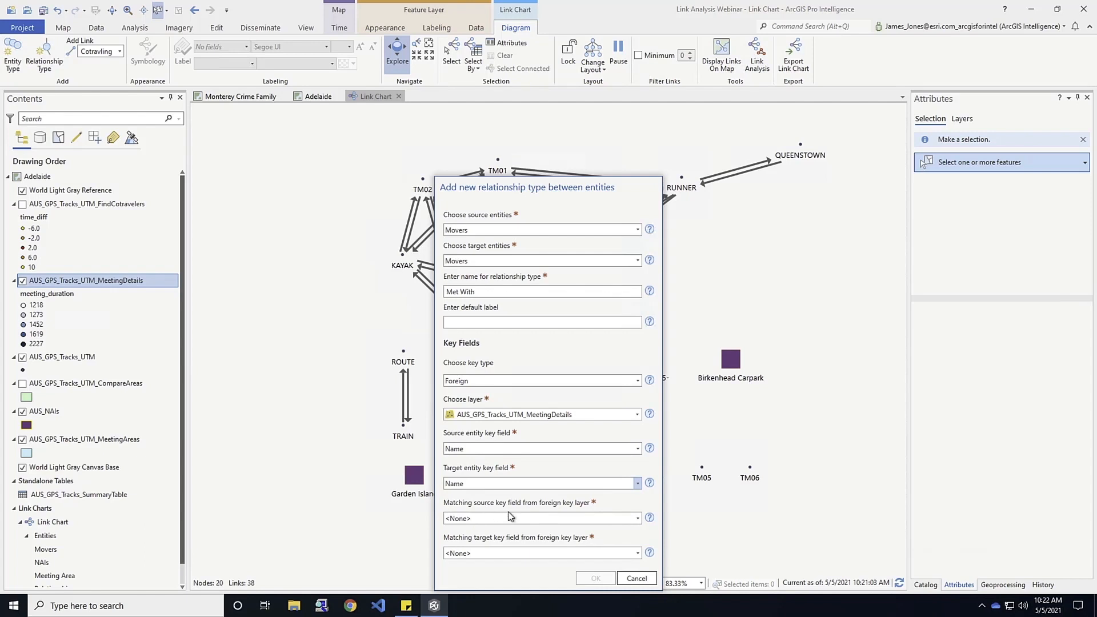
Match the source key to participant_1 and the target key to participant_2, and create the Met With relationship type.
{"action": "left_click", "coordinate": [636, 519]}
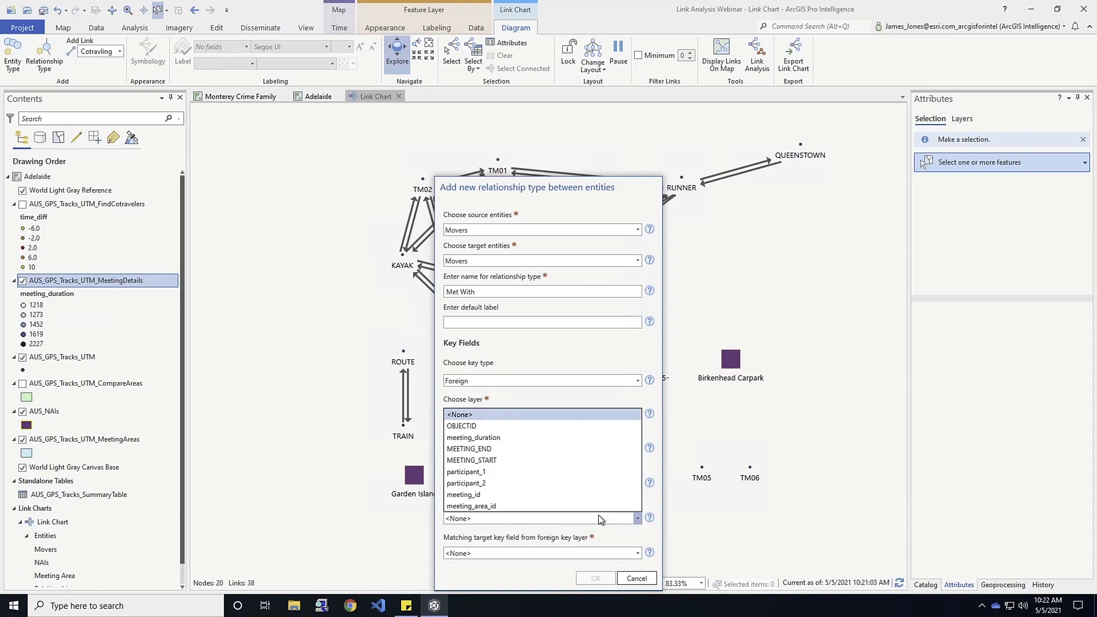
{"action": "left_click", "coordinate": [466, 472]}
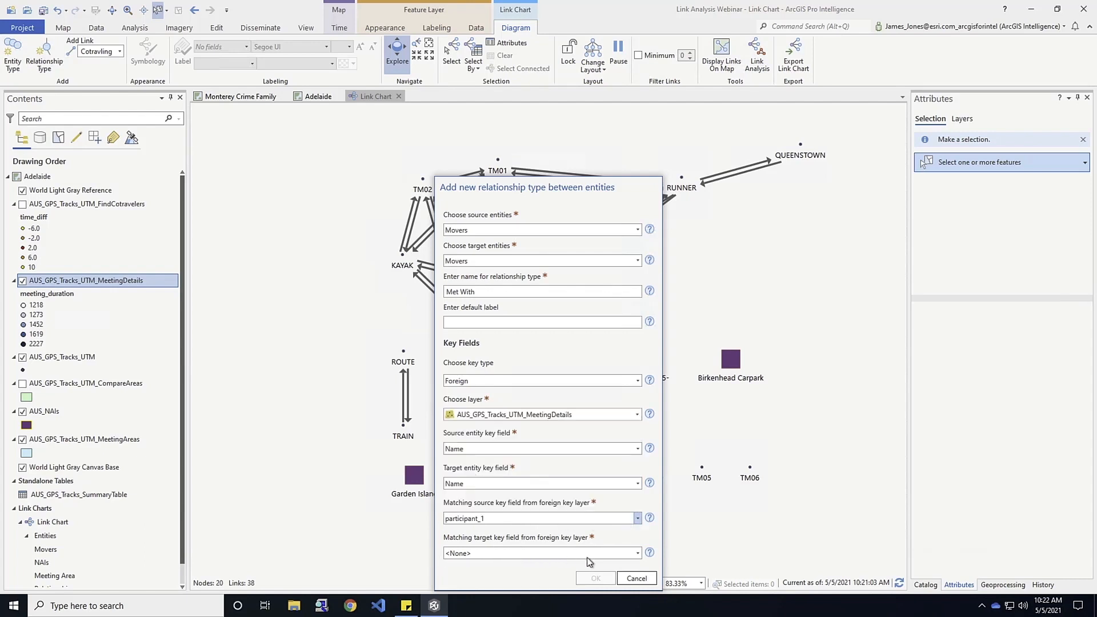
{"action": "left_click", "coordinate": [637, 553]}
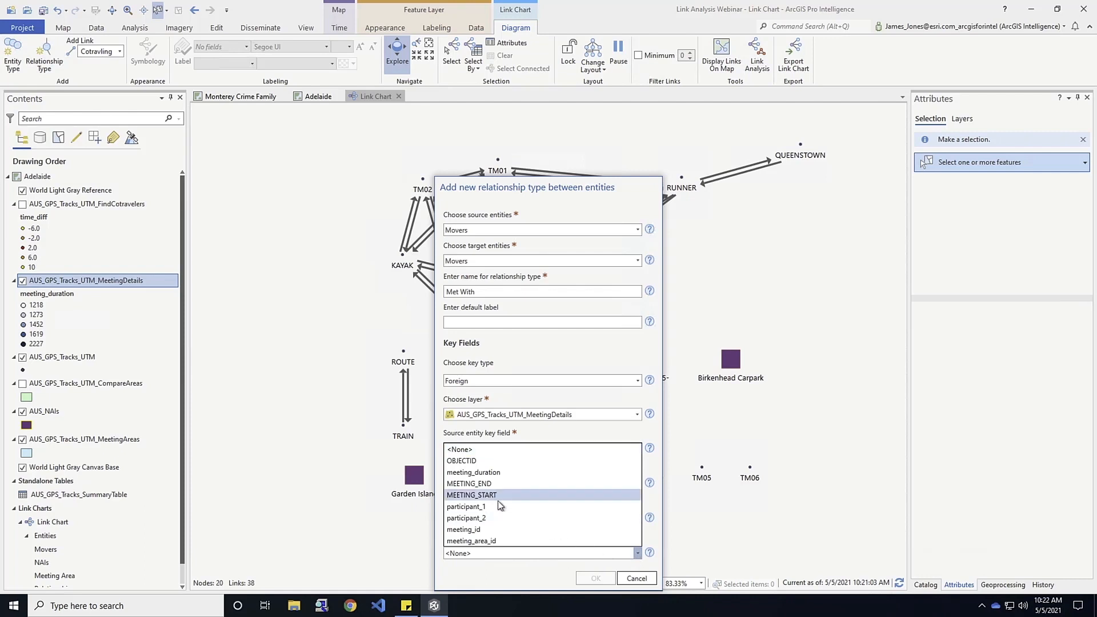
{"action": "left_click", "coordinate": [466, 518]}
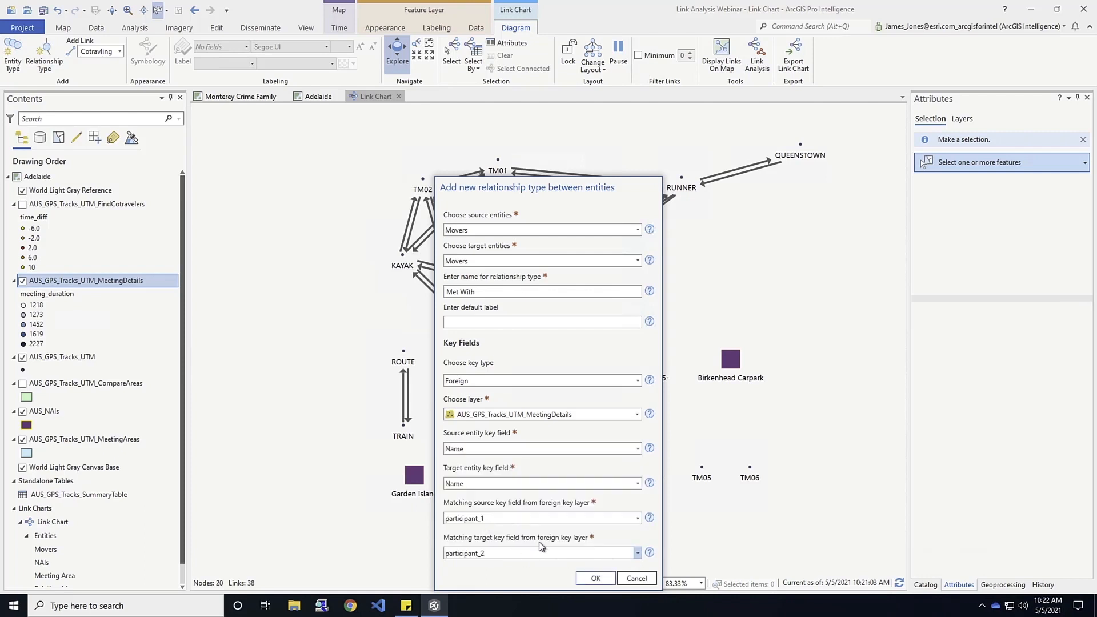
{"action": "left_click", "coordinate": [596, 577]}
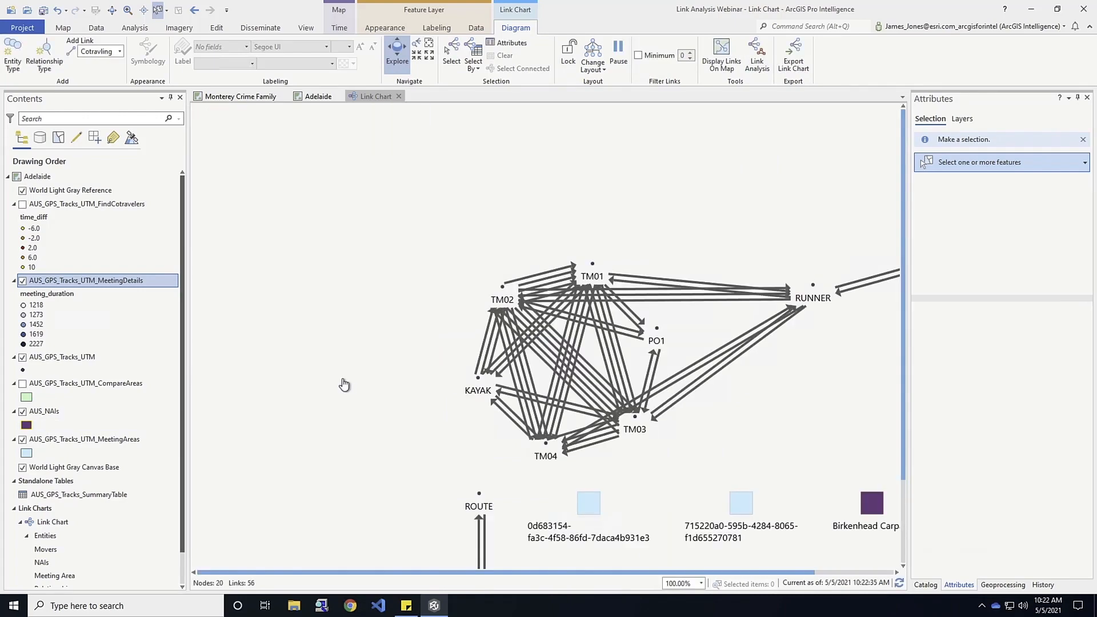
Review the area and track records in the AUS_GPS_Tracks_UTM_CompareAreas attribute table, and close the table.
{"action": "left_click_drag", "start_coordinate": [386, 447], "coordinate": [239, 325]}
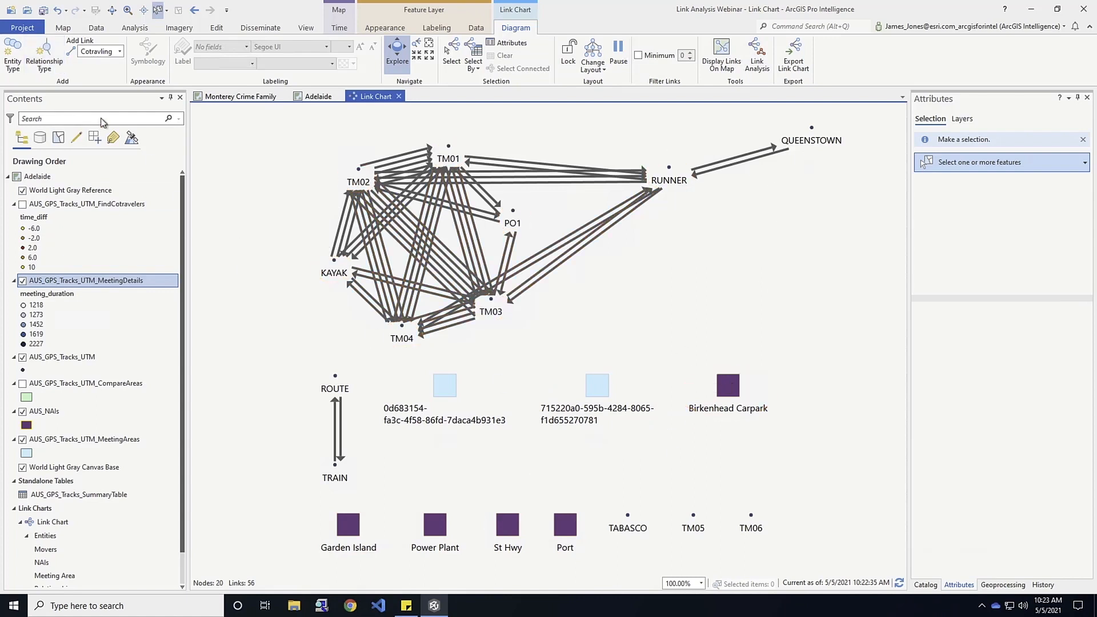
{"action": "right_click", "coordinate": [100, 386]}
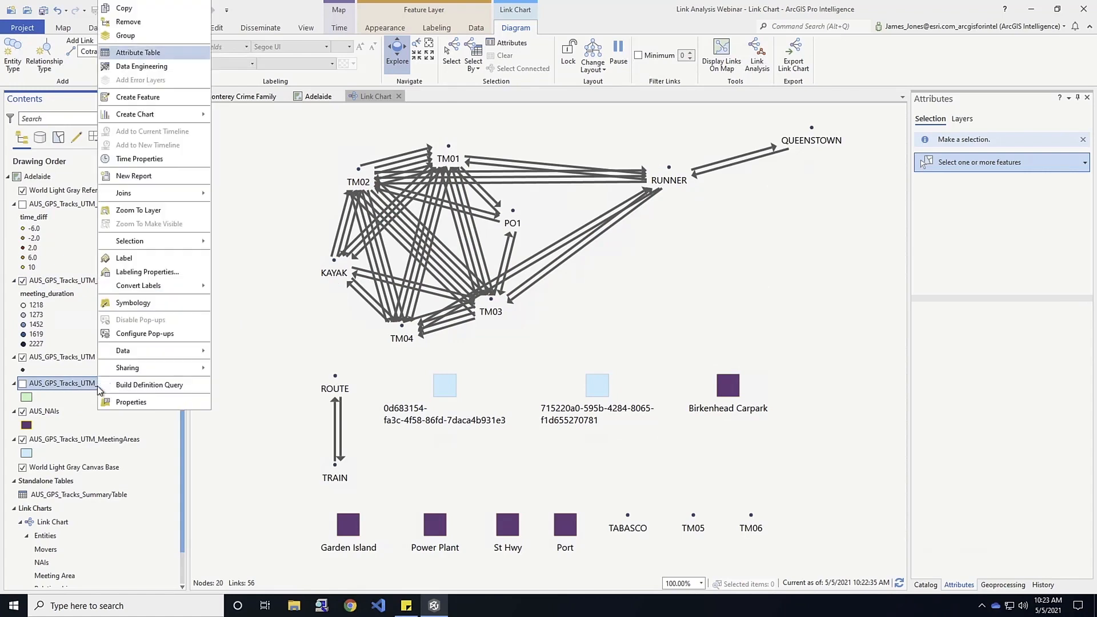
{"action": "left_click", "coordinate": [135, 57]}
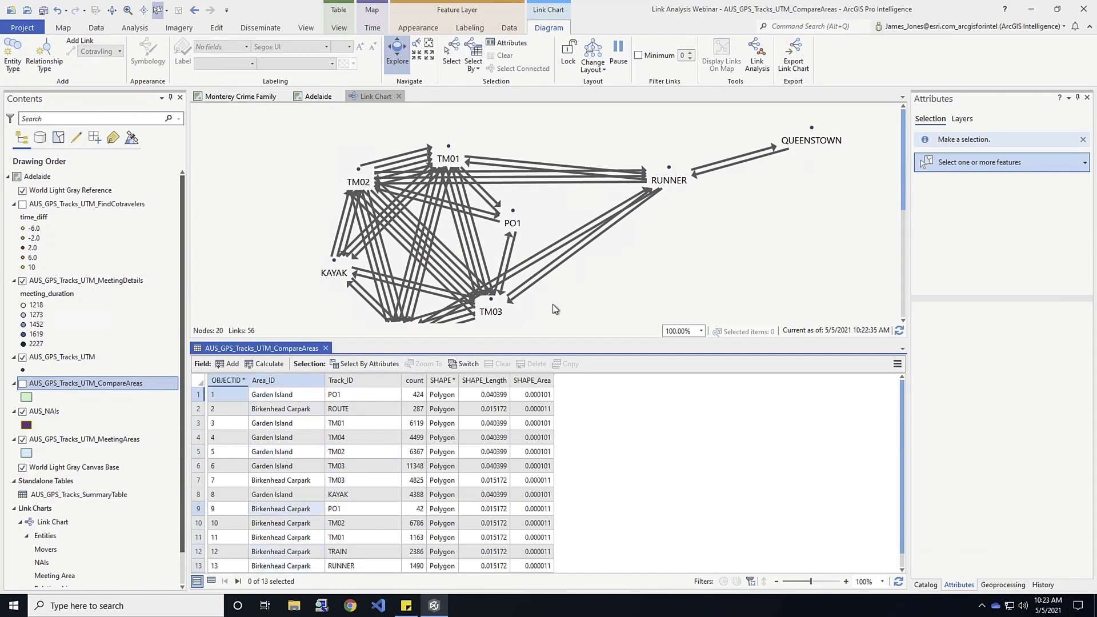
{"action": "left_click_drag", "start_coordinate": [554, 273], "coordinate": [573, 259]}
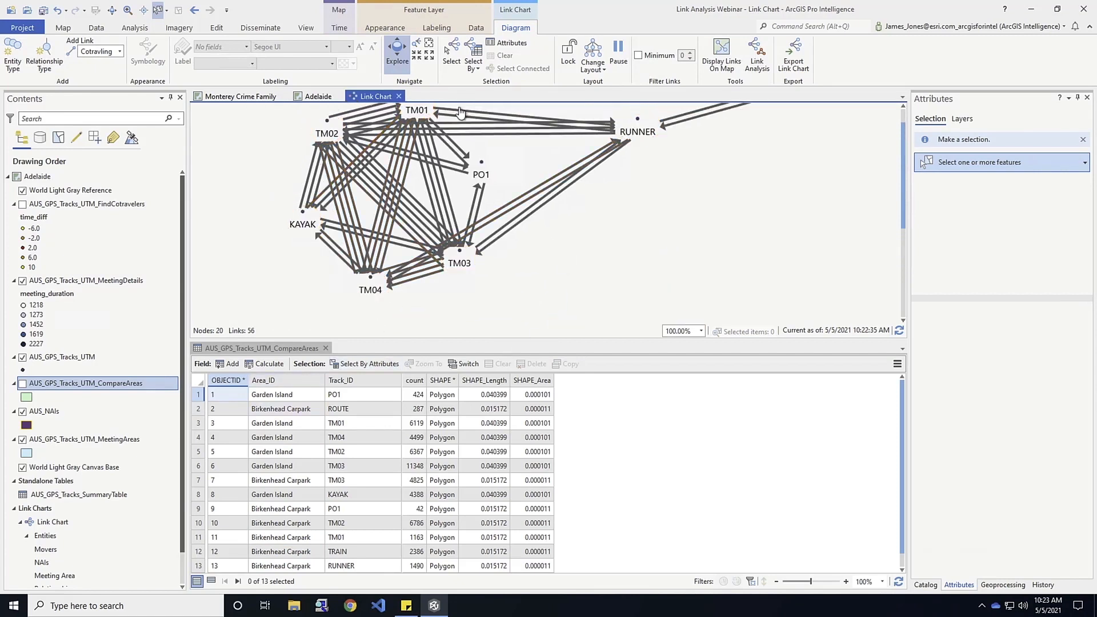
{"action": "left_click", "coordinate": [326, 348]}
Start a new relationship type named Located In with Movers as the source entities and NAIs as the target entities.
{"action": "left_click_drag", "start_coordinate": [254, 214], "coordinate": [287, 281]}
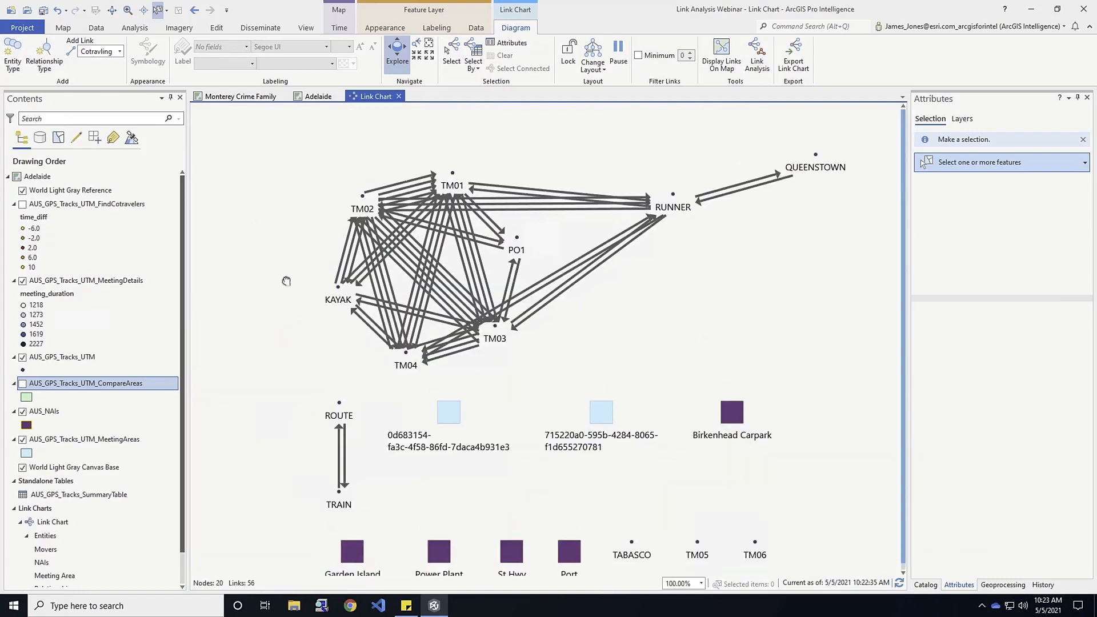
{"action": "left_click", "coordinate": [46, 47]}
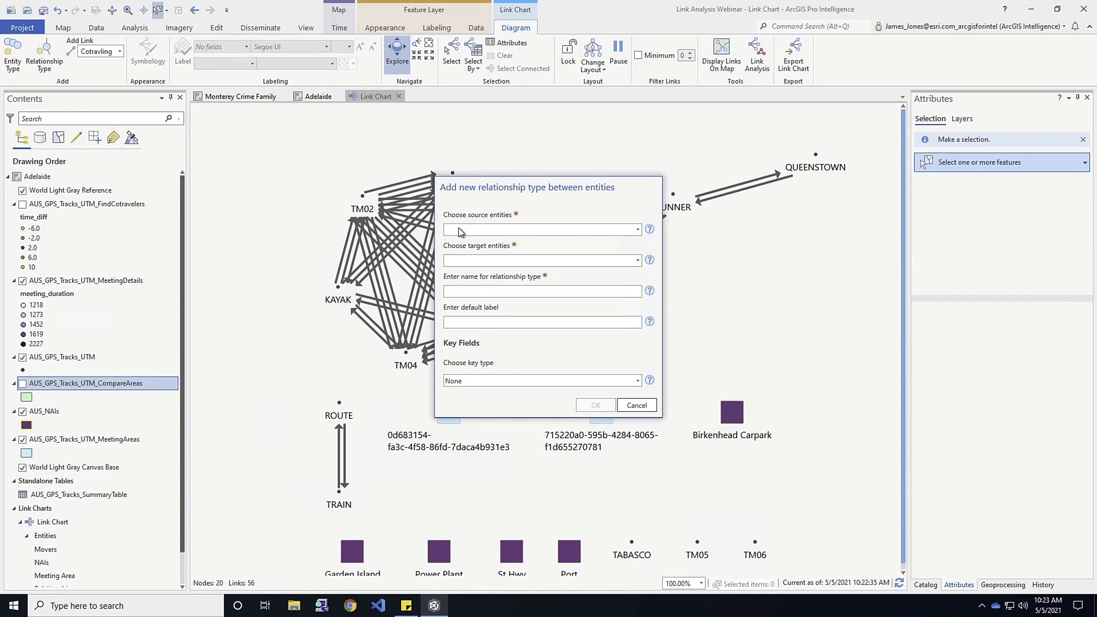
{"action": "left_click", "coordinate": [637, 230]}
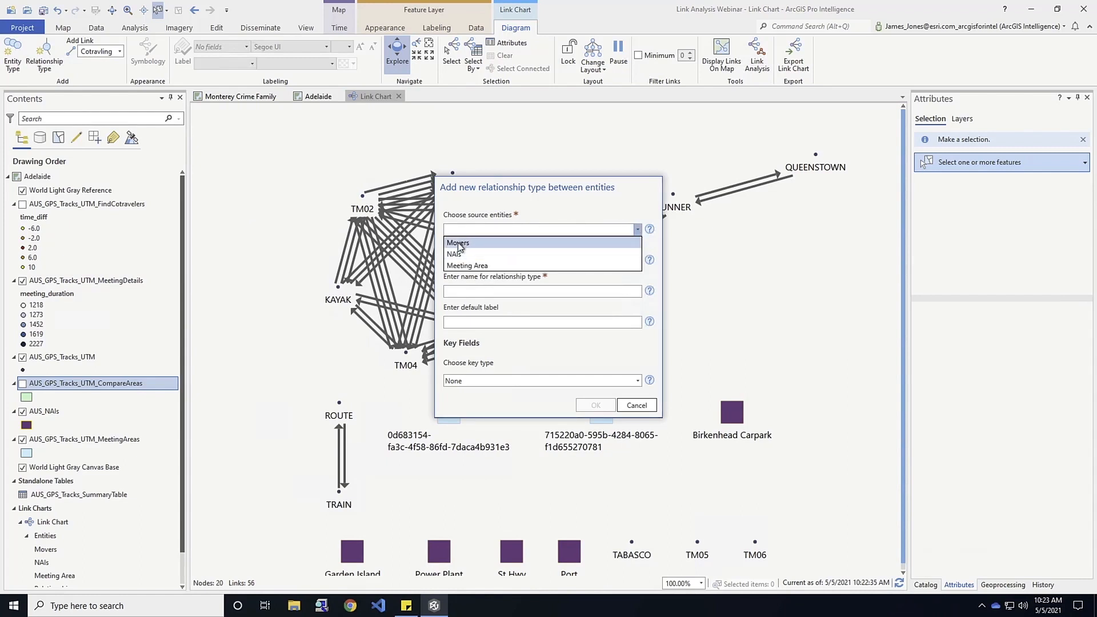
{"action": "left_click", "coordinate": [460, 244]}
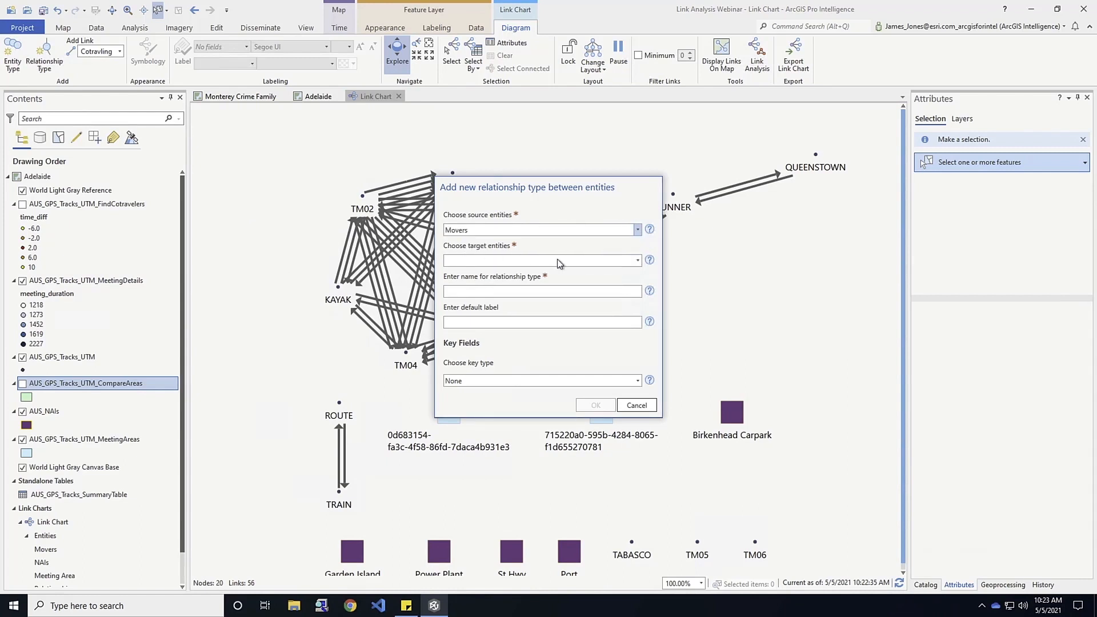
{"action": "left_click", "coordinate": [638, 261]}
{"action": "left_click", "coordinate": [453, 285]}
{"action": "left_click", "coordinate": [462, 292]}
{"action": "type", "text": "Located In"}
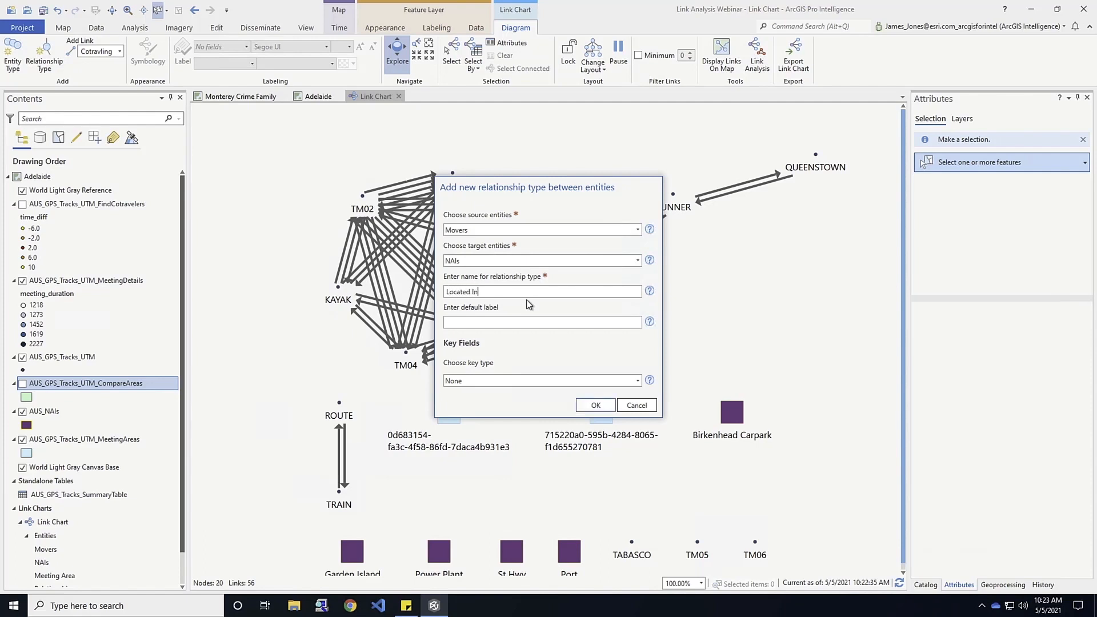
Set the Located In relationship's key type to Foreign, using AUS_GPS_Tracks_UTM_CompareAreas as its layer.
{"action": "left_click", "coordinate": [638, 378]}
{"action": "left_click", "coordinate": [489, 416]}
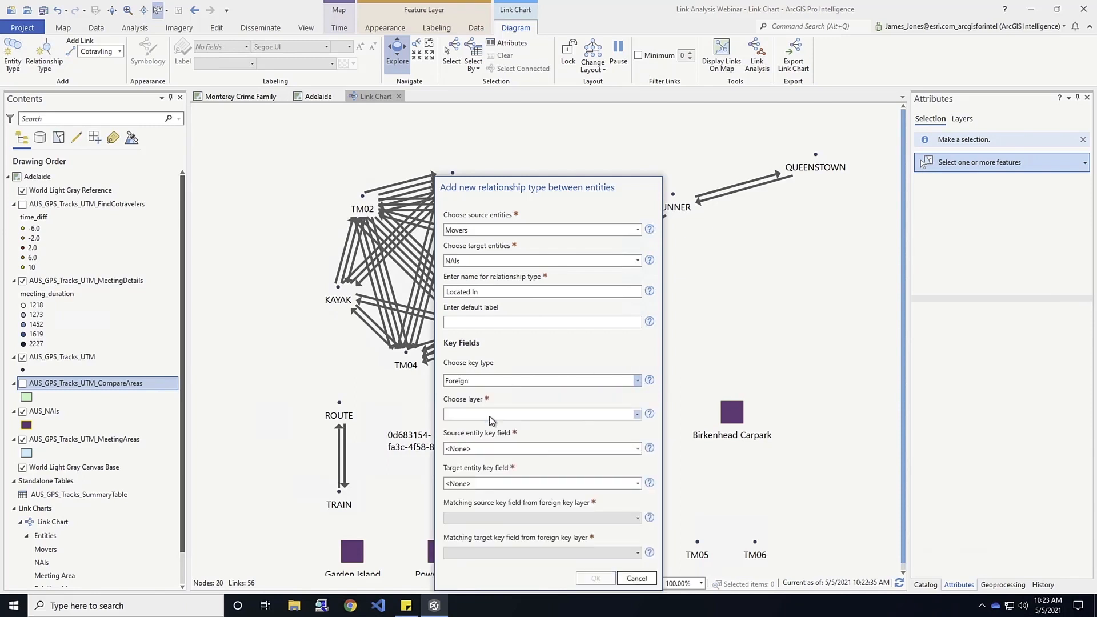
{"action": "left_click", "coordinate": [638, 415]}
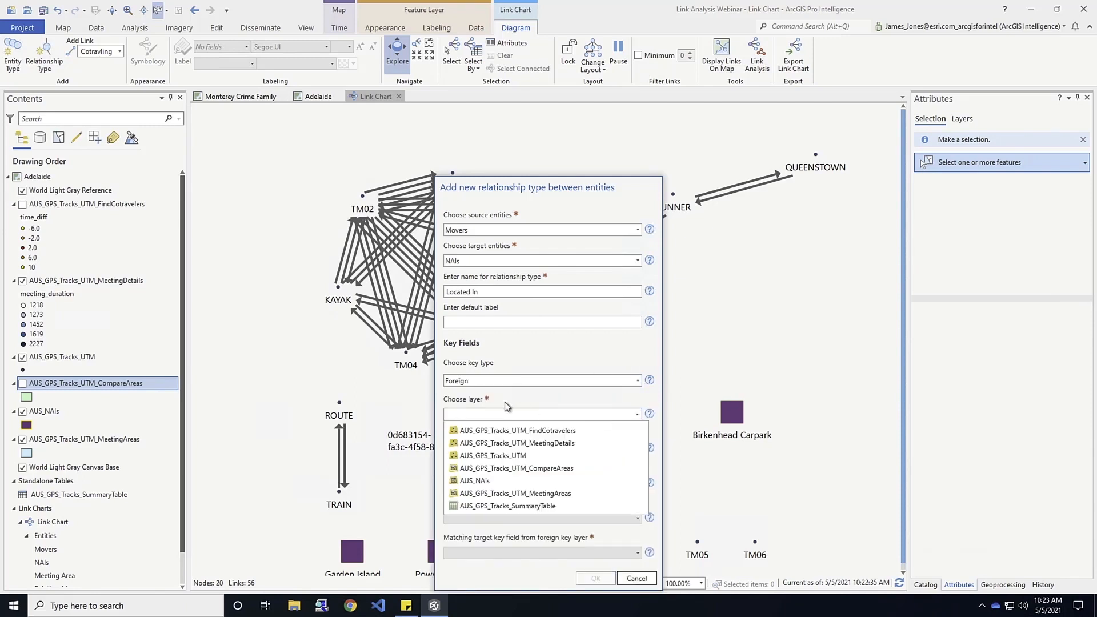
{"action": "left_click", "coordinate": [512, 470]}
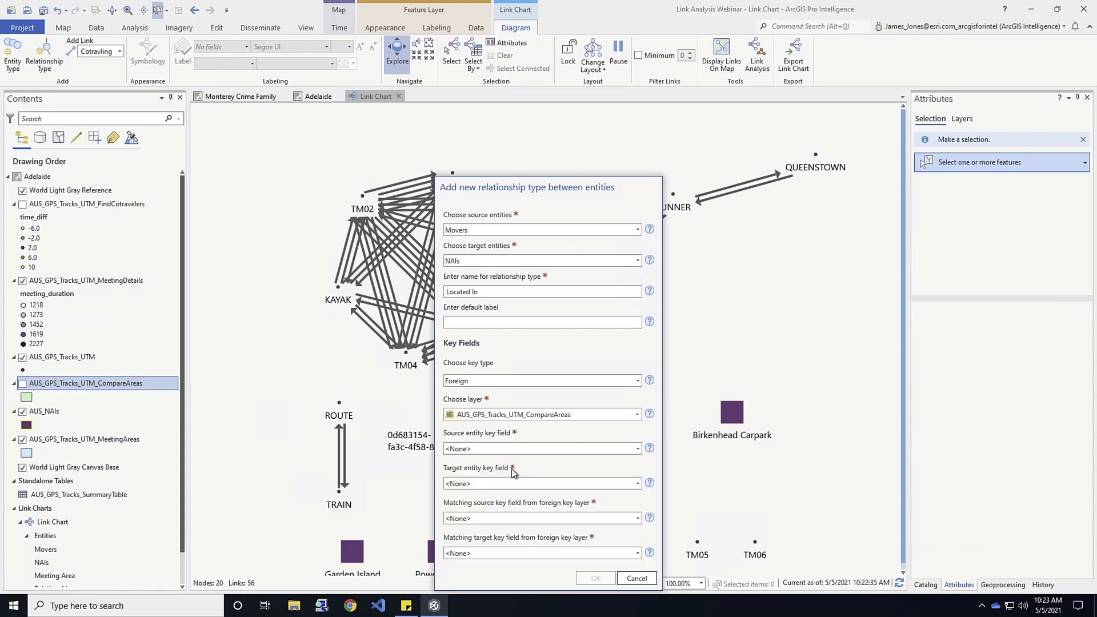
Set the Located In relationship's source entity key field to Name and its target entity key field to name.
{"action": "left_click", "coordinate": [638, 449]}
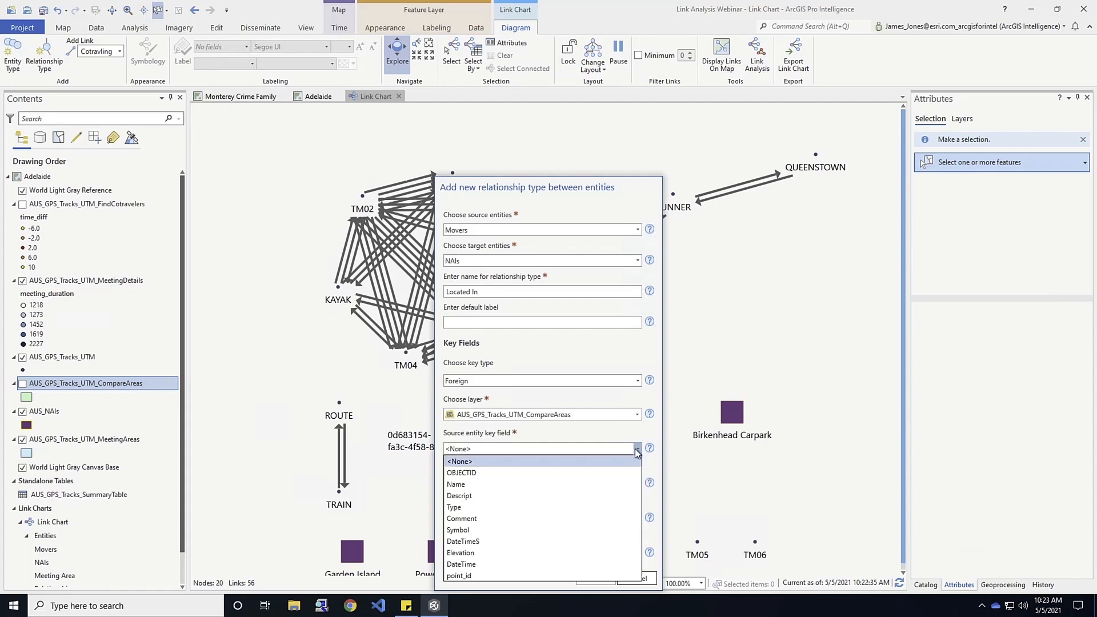
{"action": "left_click", "coordinate": [466, 484]}
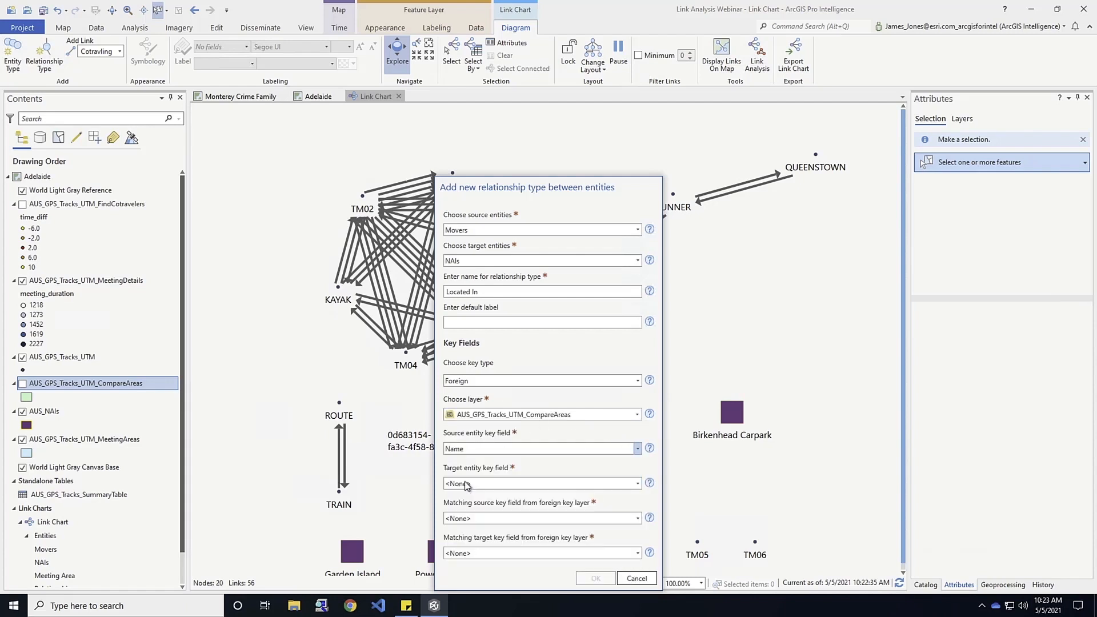
{"action": "left_click", "coordinate": [637, 485]}
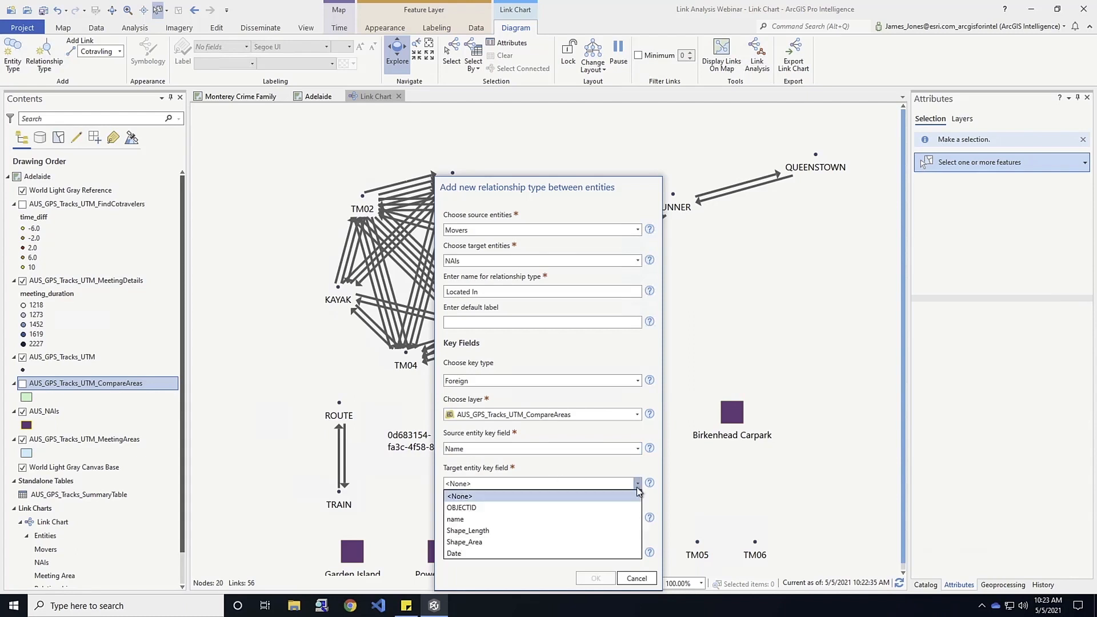
{"action": "left_click", "coordinate": [472, 519]}
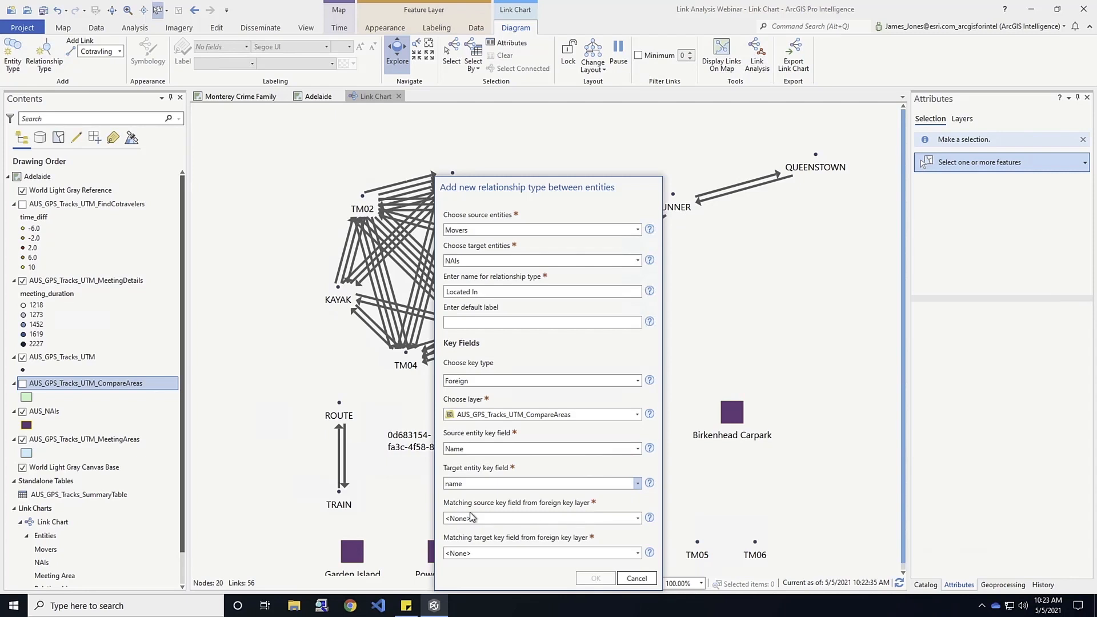
Match the source key to Track_ID and the target key to Area_ID, and create the Located In relationship type.
{"action": "left_click", "coordinate": [638, 518]}
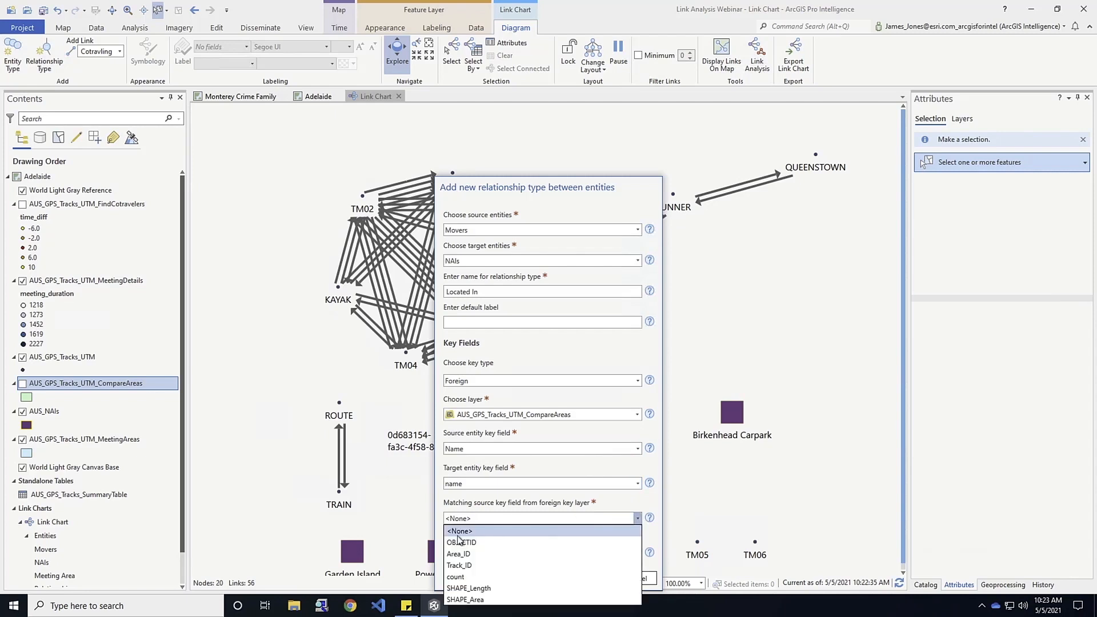
{"action": "left_click", "coordinate": [459, 565]}
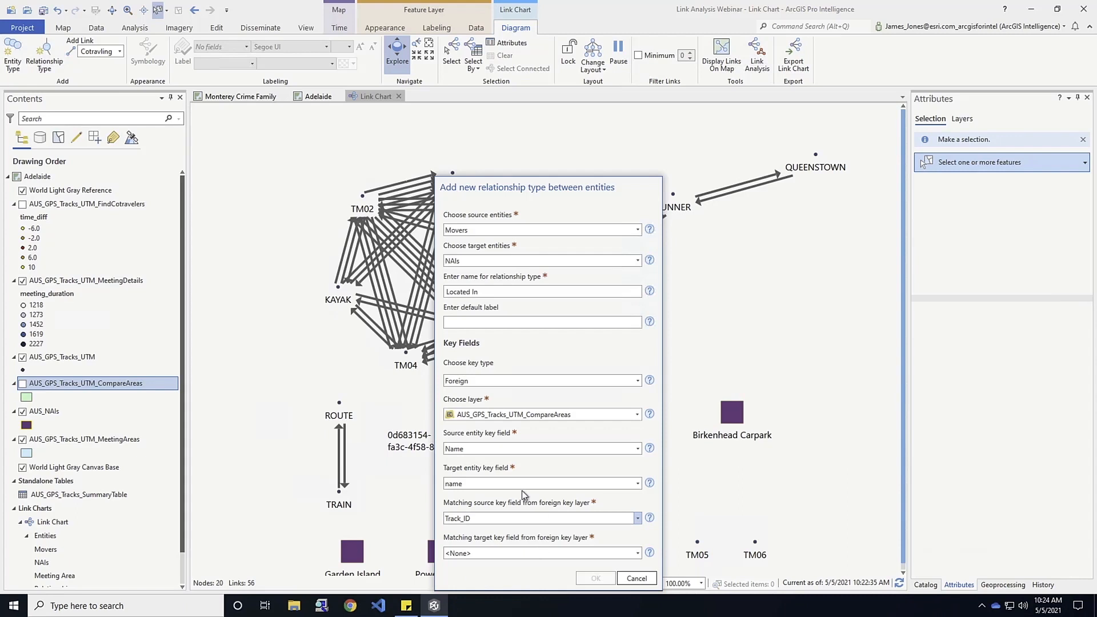
{"action": "left_click", "coordinate": [638, 553]}
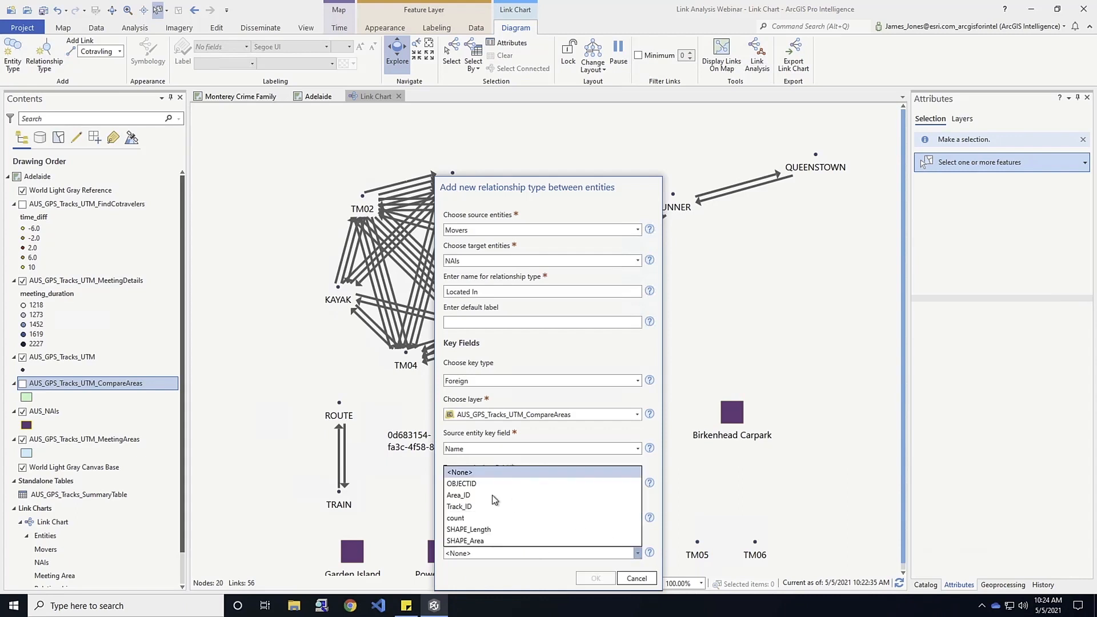
{"action": "left_click", "coordinate": [478, 495]}
{"action": "left_click", "coordinate": [591, 579]}
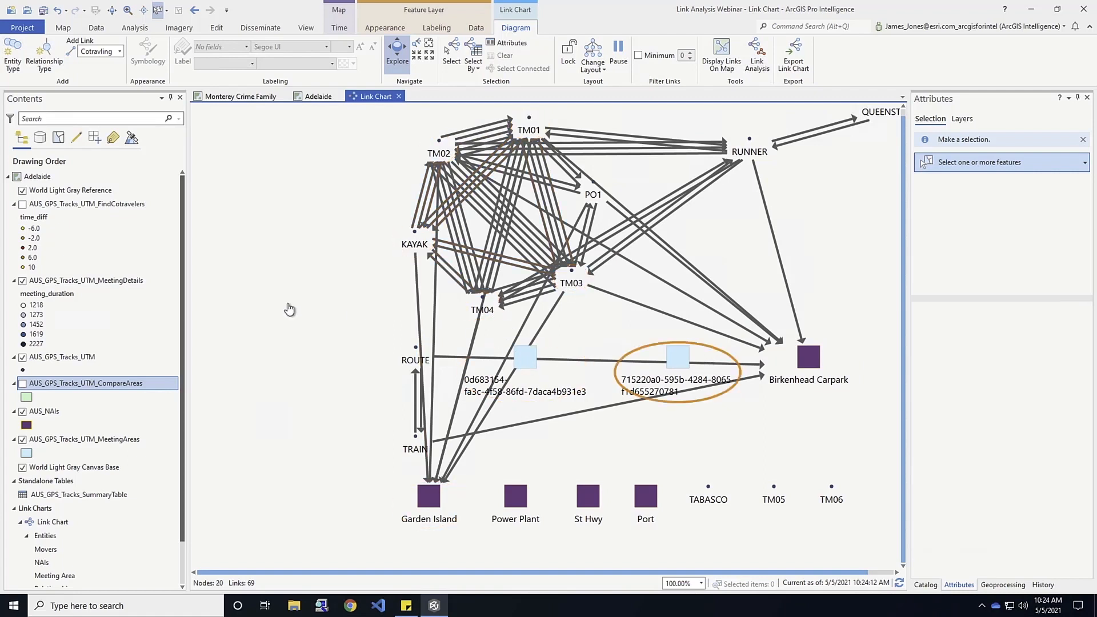
Start a new relationship type named Met In with Movers as the source entities and Meeting Area as the target entities.
{"action": "left_click", "coordinate": [48, 52]}
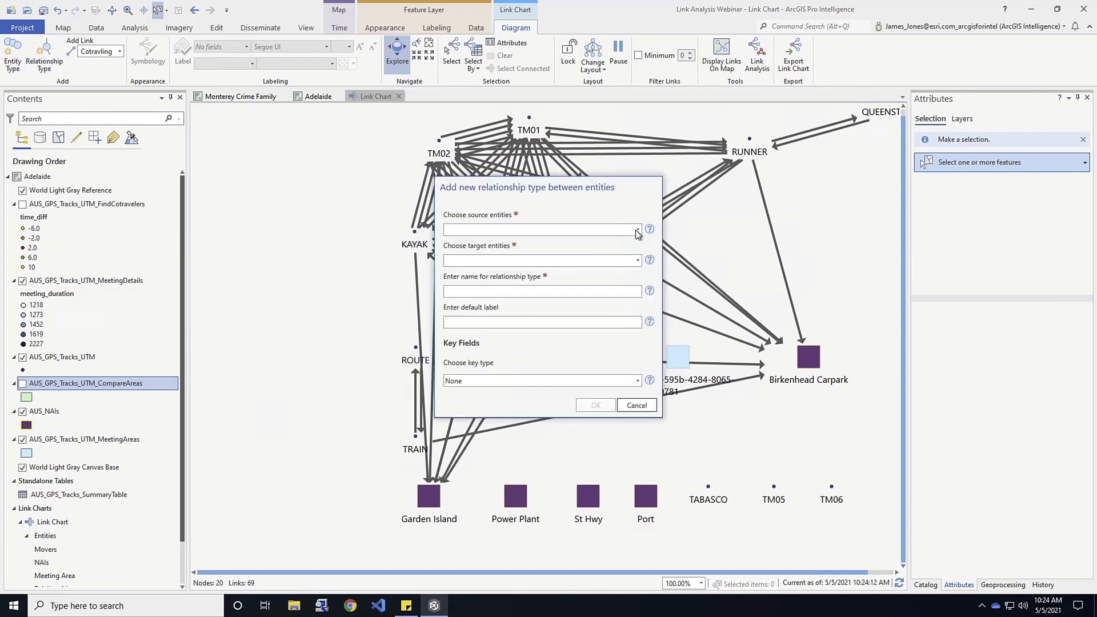
{"action": "left_click", "coordinate": [637, 230]}
{"action": "left_click", "coordinate": [483, 241]}
{"action": "left_click", "coordinate": [637, 260]}
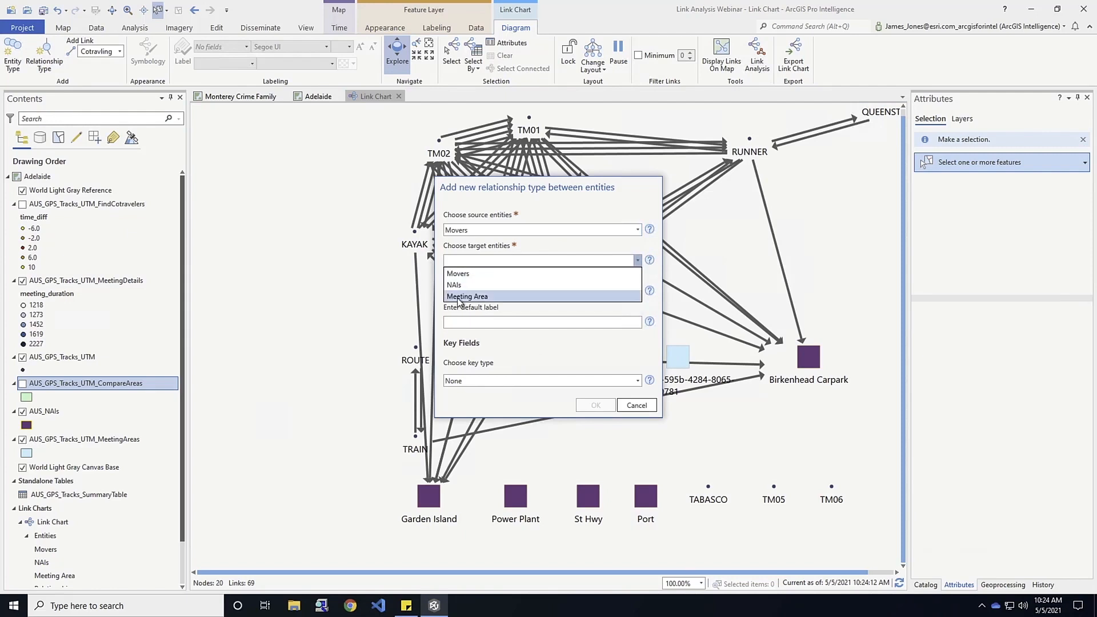
{"action": "left_click", "coordinate": [459, 296]}
{"action": "left_click", "coordinate": [545, 291]}
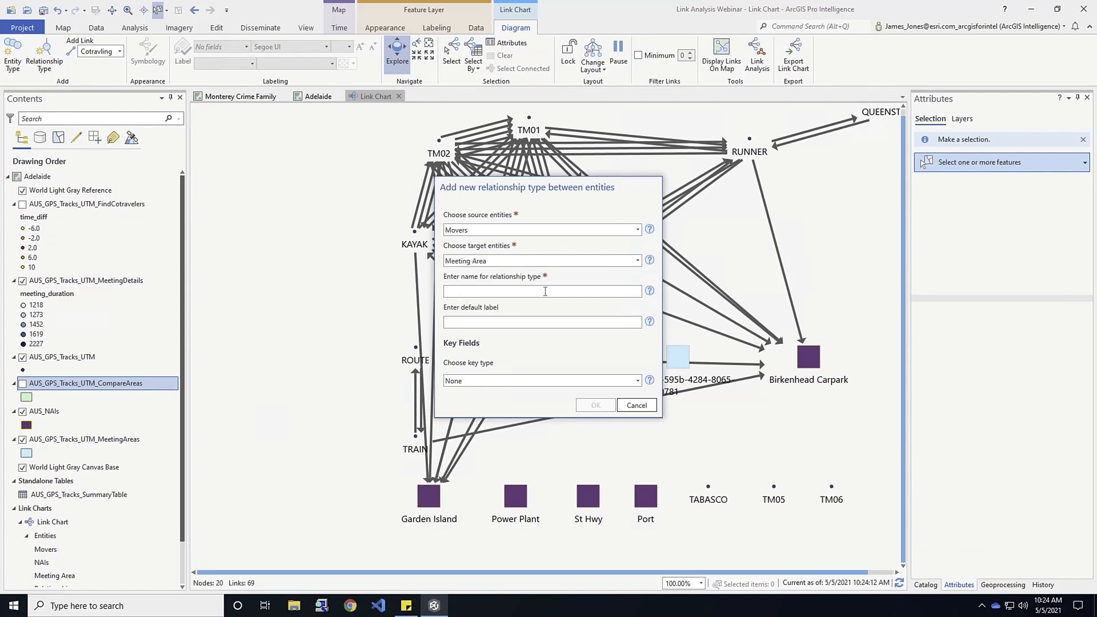
{"action": "type", "text": "Met In"}
Set the Met In relationship's key type to Foreign, using AUS_GPS_Tracks_UTM_MeetingDetails as its layer.
{"action": "left_click", "coordinate": [639, 381]}
{"action": "left_click", "coordinate": [516, 413]}
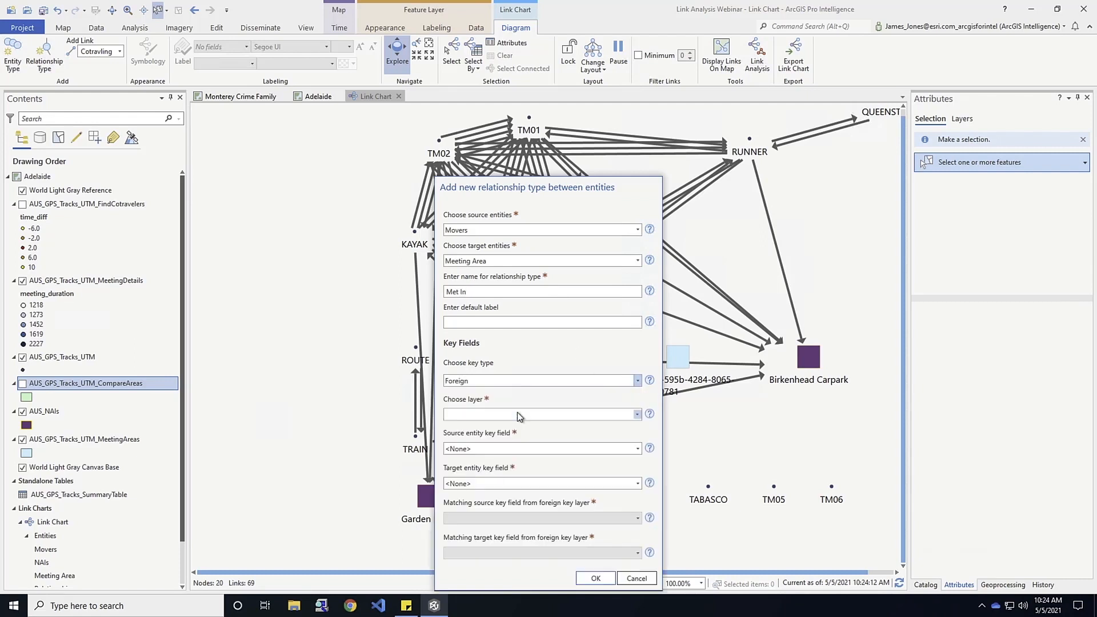
{"action": "left_click", "coordinate": [637, 414]}
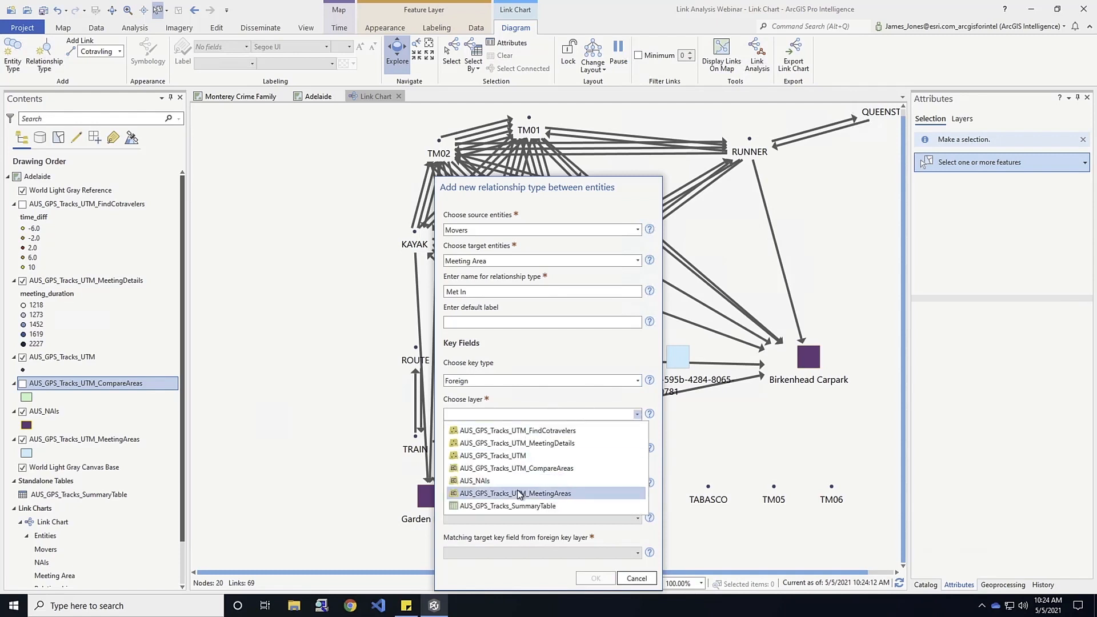
{"action": "left_click", "coordinate": [510, 443]}
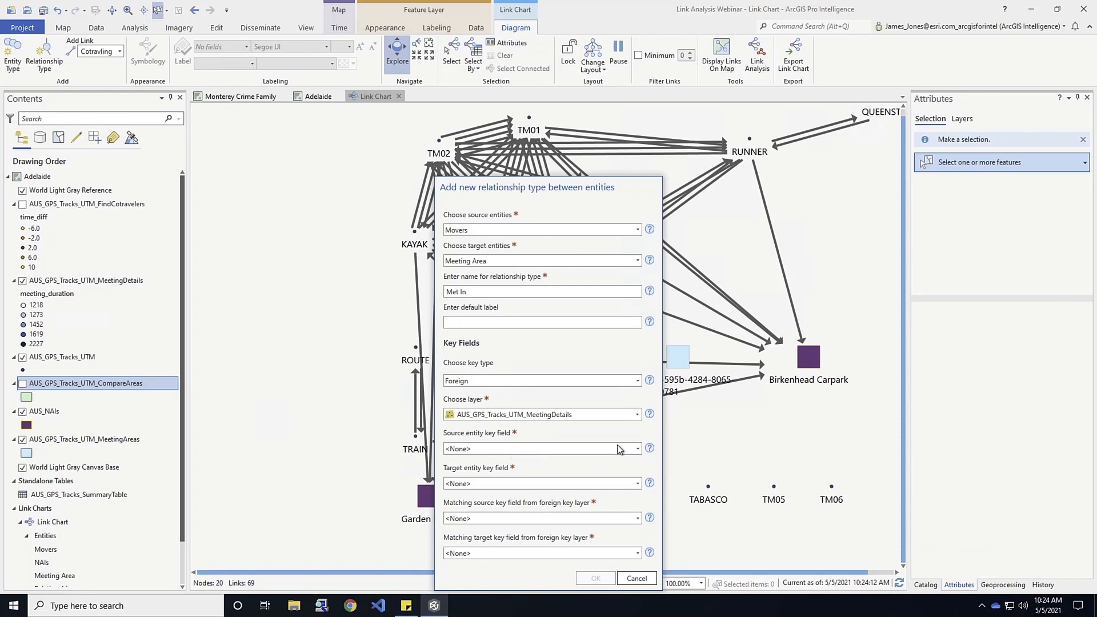
Set the Met In relationship's source entity key field to Name and its target entity key field to meeting_area_id.
{"action": "left_click", "coordinate": [636, 449]}
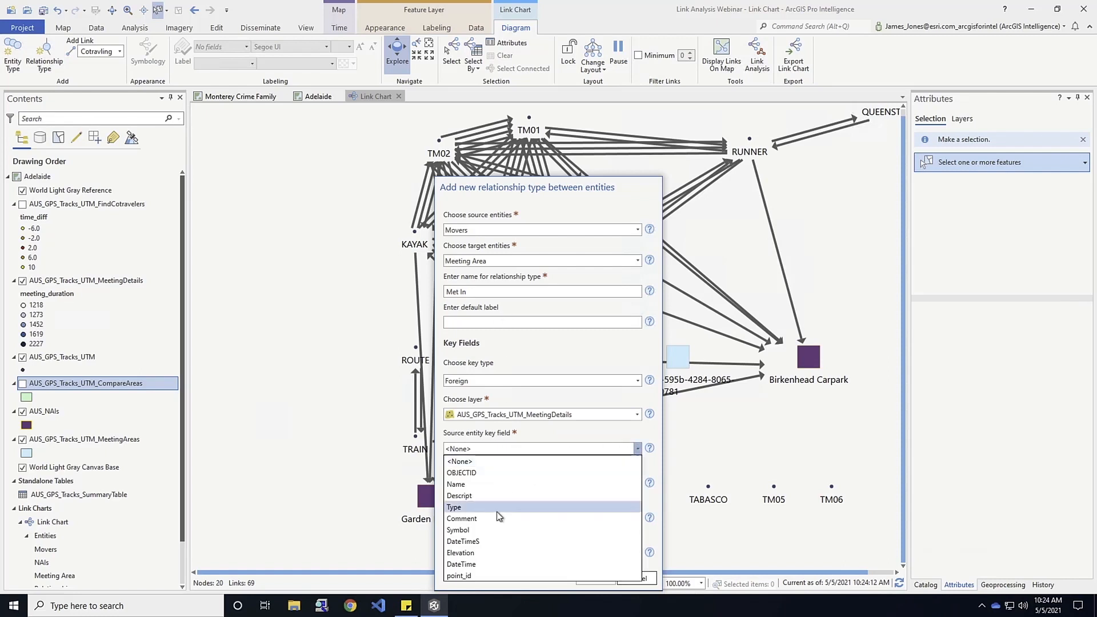
{"action": "left_click", "coordinate": [481, 484]}
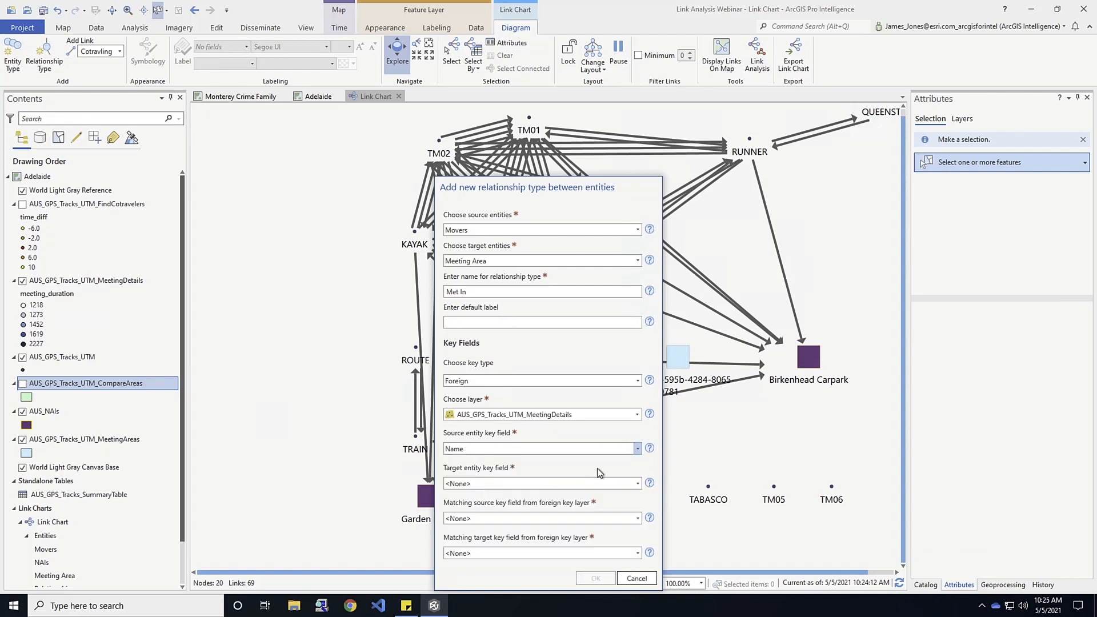
{"action": "left_click", "coordinate": [637, 483]}
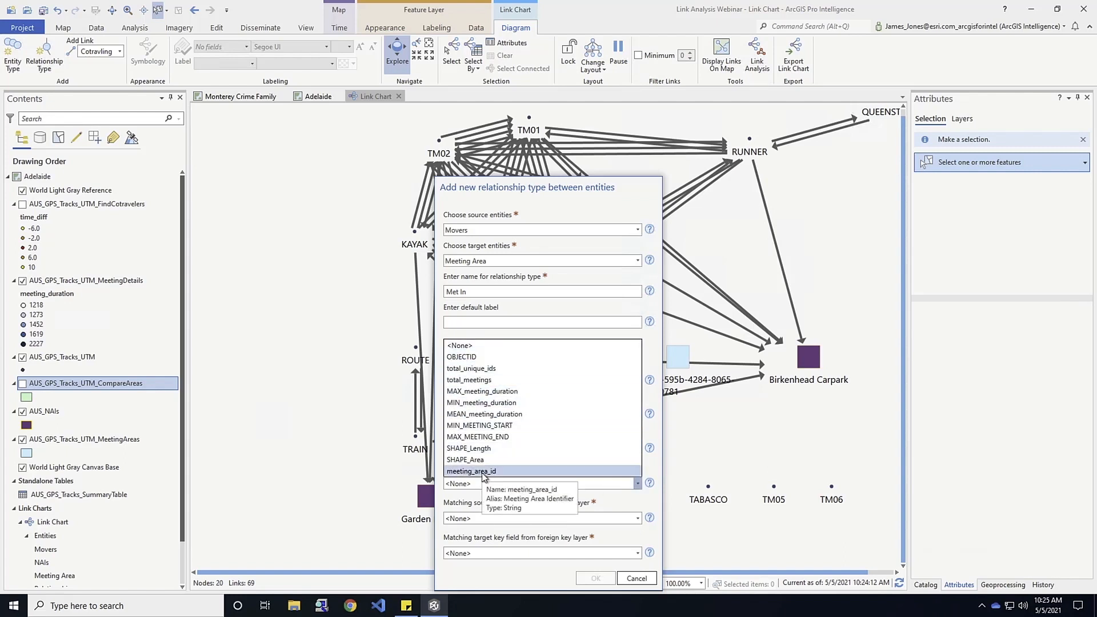
{"action": "left_click", "coordinate": [483, 472]}
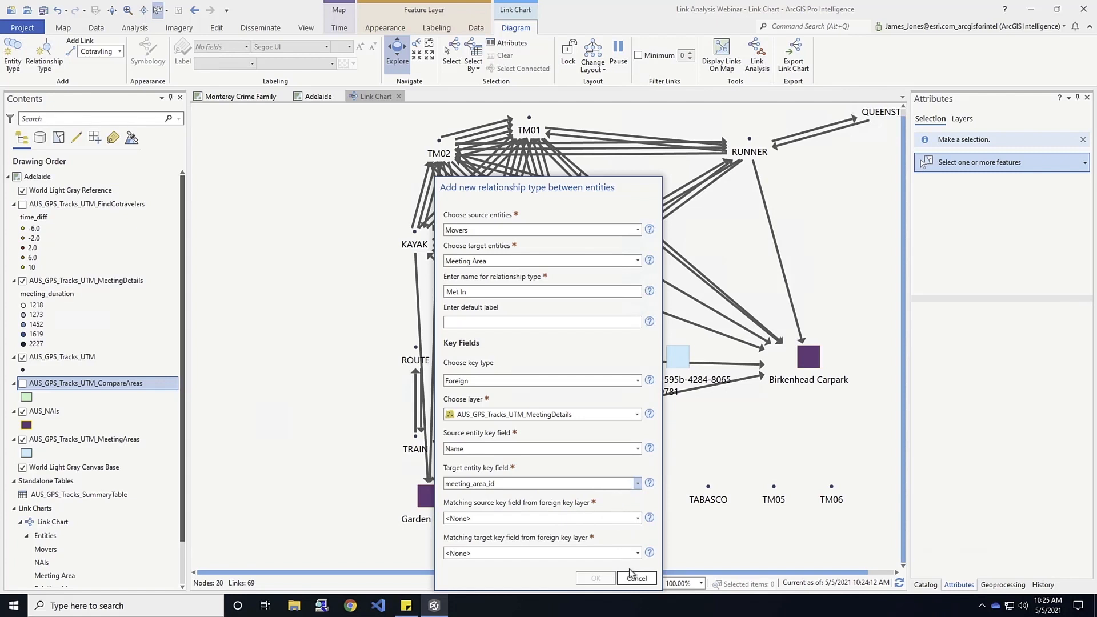
Match the source key to participant_1 and the target key to meeting_area_id, and create the Met In relationship type.
{"action": "left_click", "coordinate": [638, 518]}
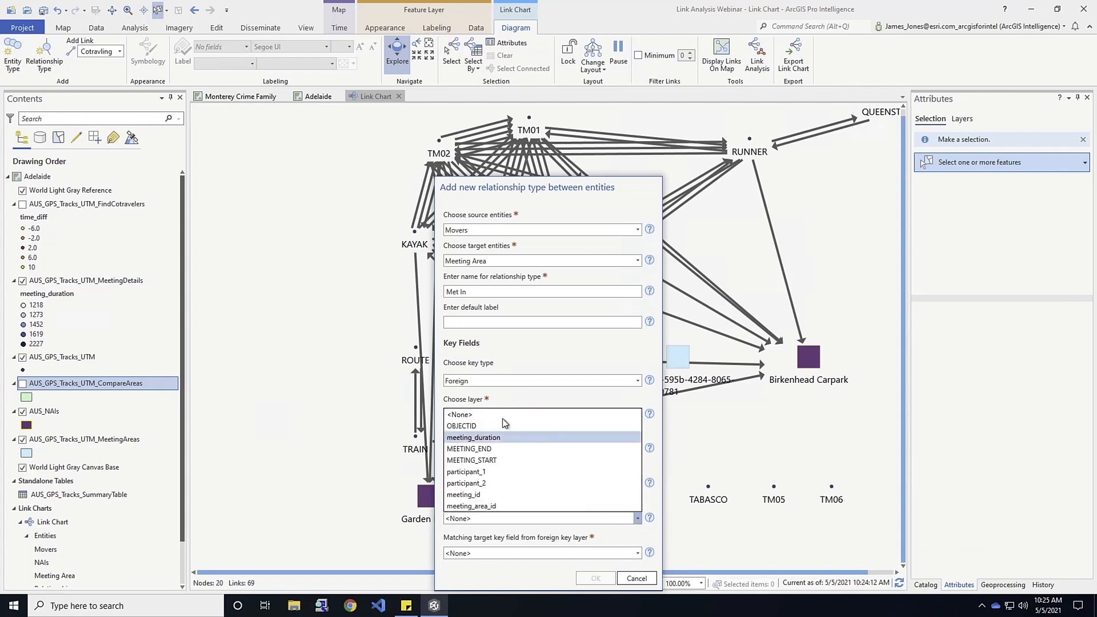
{"action": "left_click", "coordinate": [483, 472]}
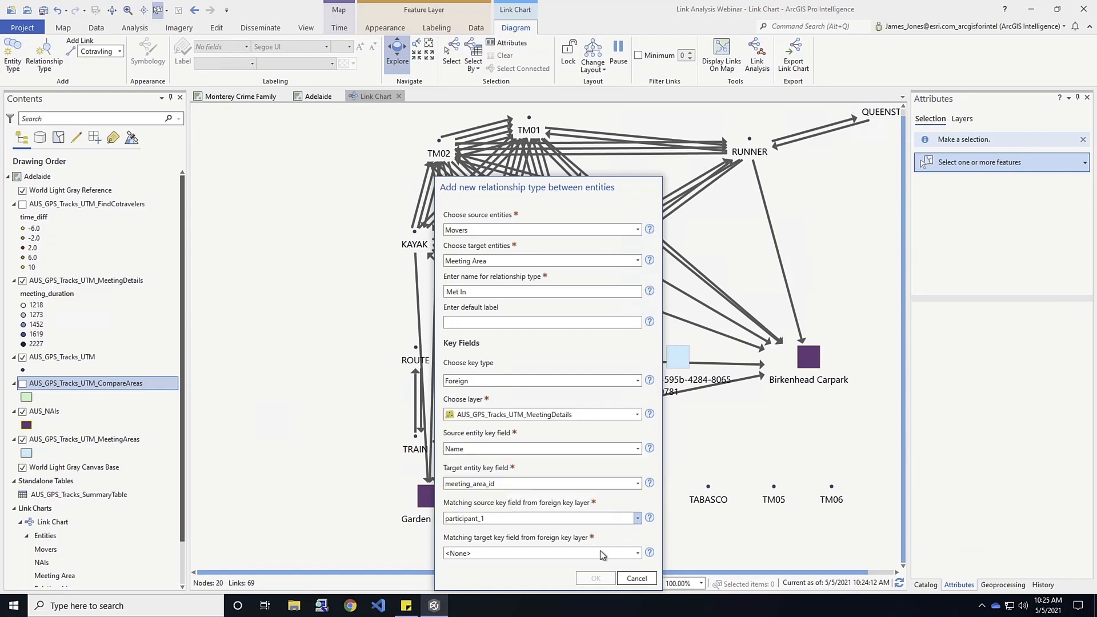
{"action": "left_click", "coordinate": [636, 554]}
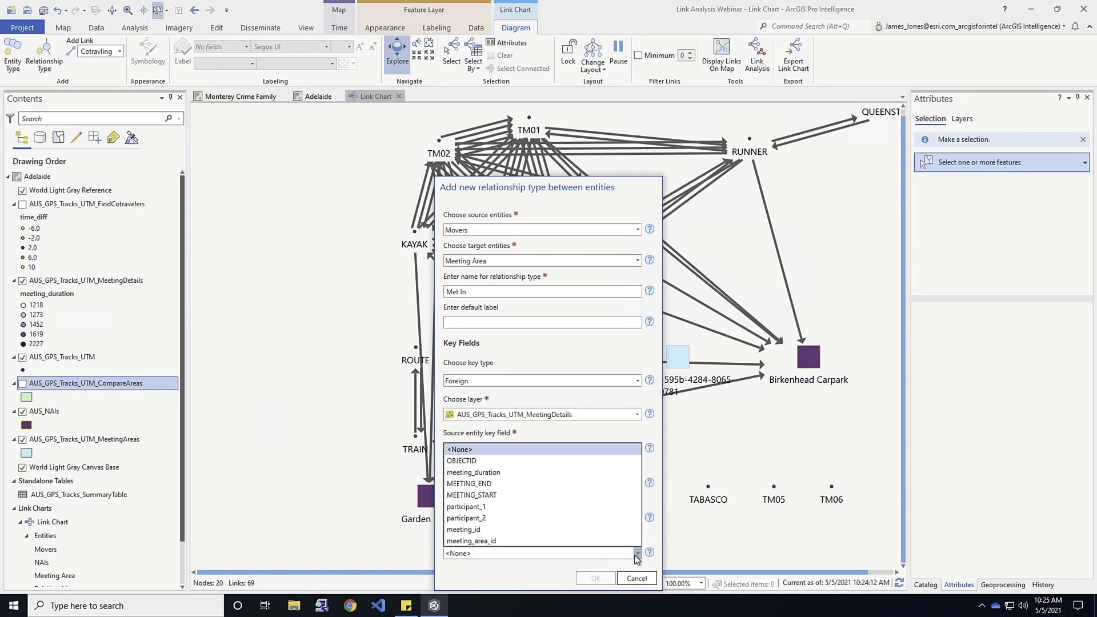
{"action": "left_click", "coordinate": [486, 542]}
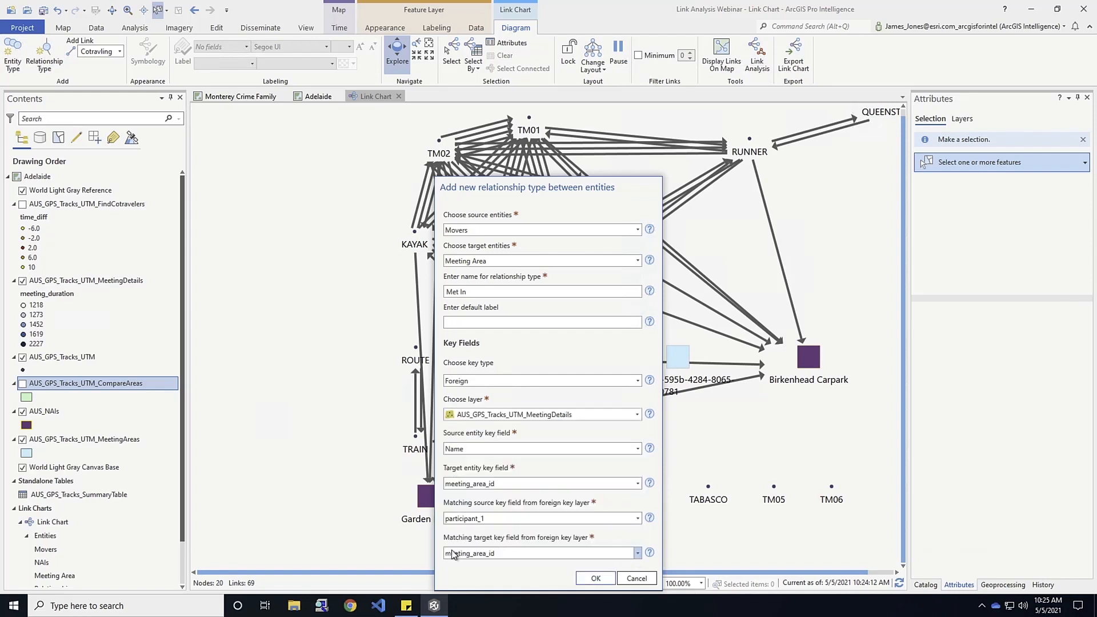
{"action": "left_click", "coordinate": [588, 579]}
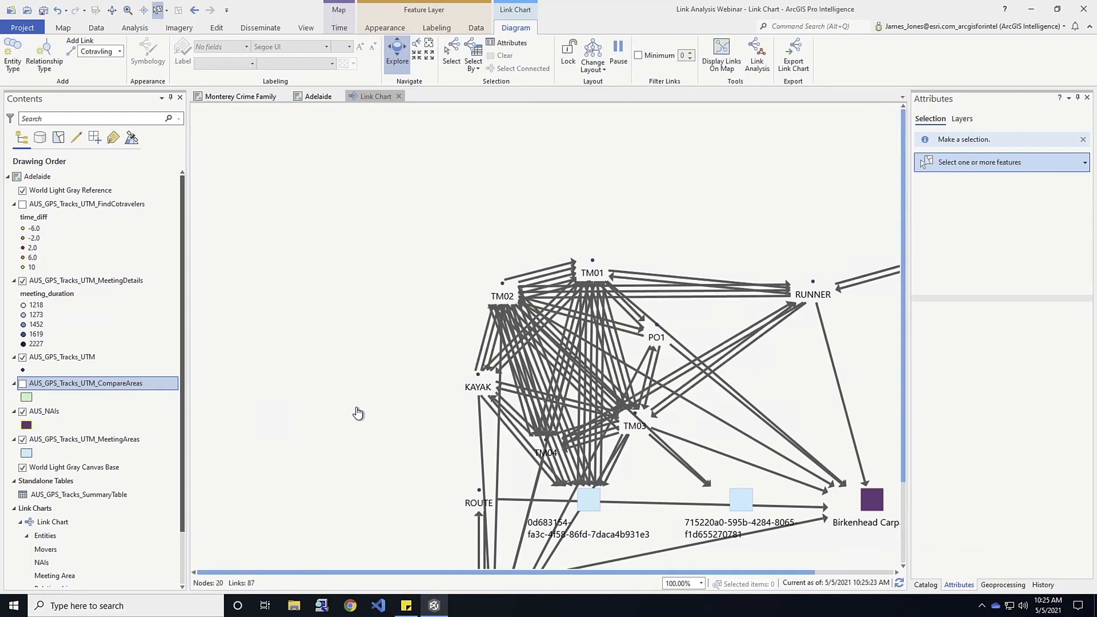
Change the link chart's layout to Organic.
{"action": "left_click_drag", "start_coordinate": [381, 454], "coordinate": [307, 320]}
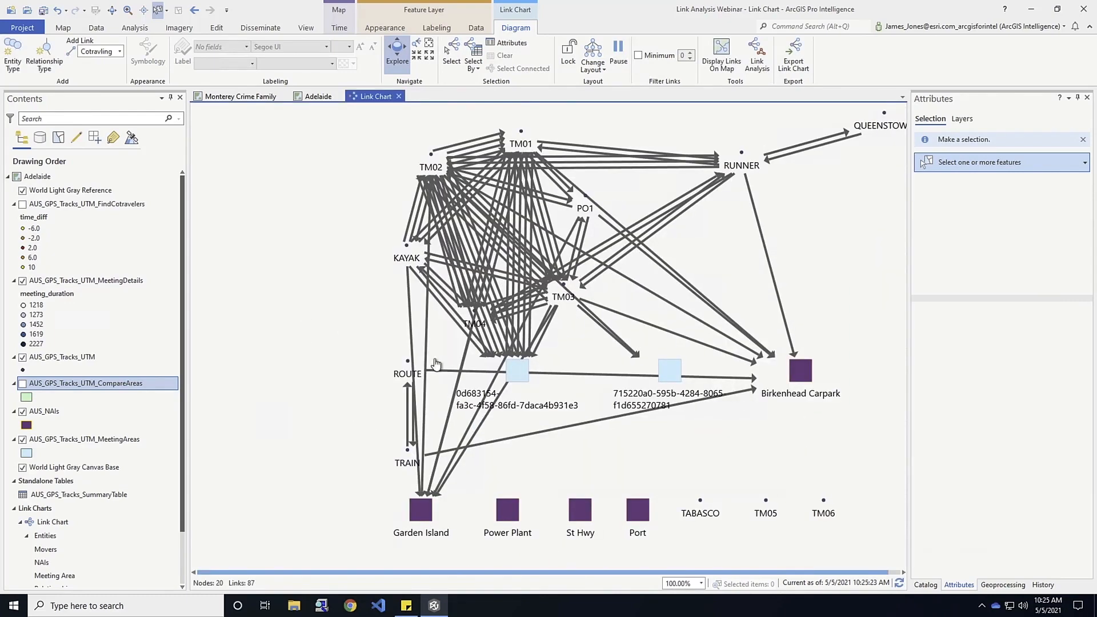
{"action": "left_click_drag", "start_coordinate": [640, 439], "coordinate": [535, 444]}
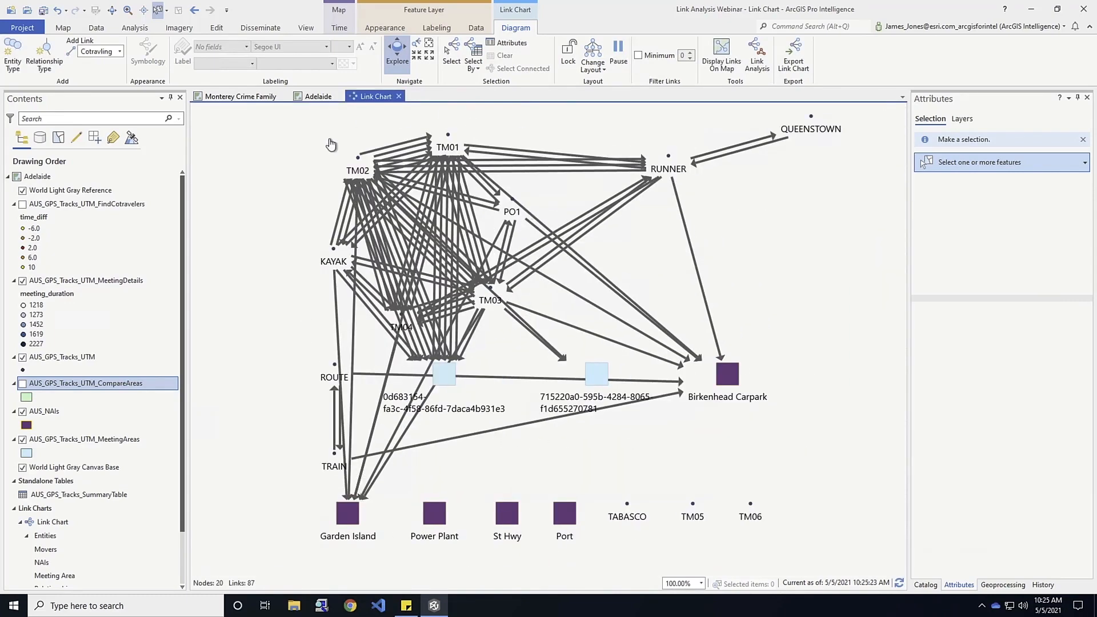
{"action": "left_click", "coordinate": [592, 66]}
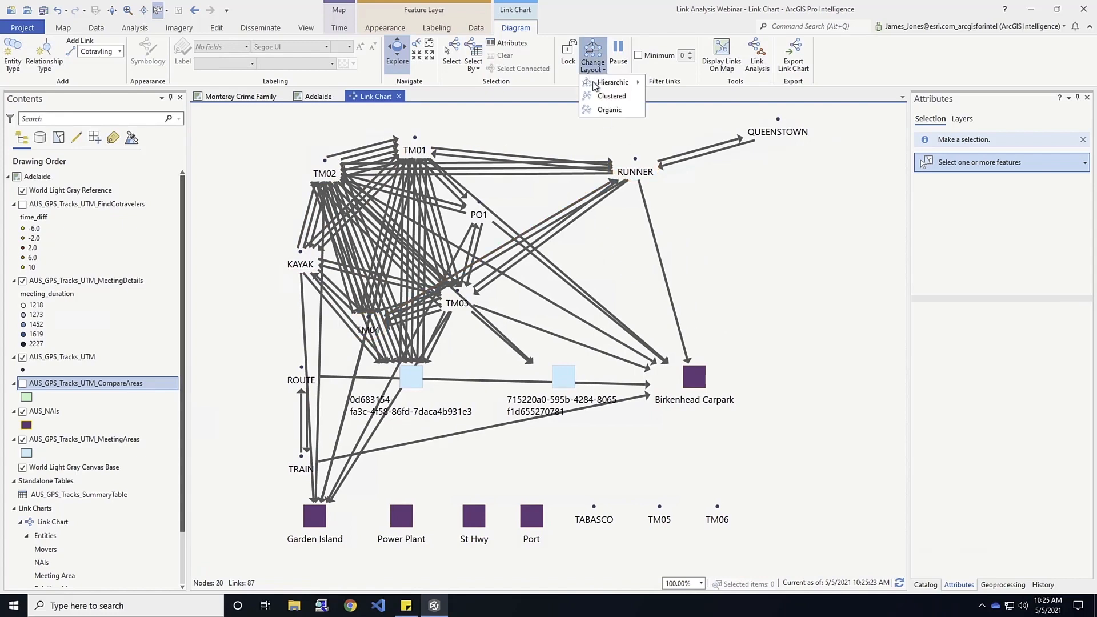
{"action": "left_click", "coordinate": [609, 110]}
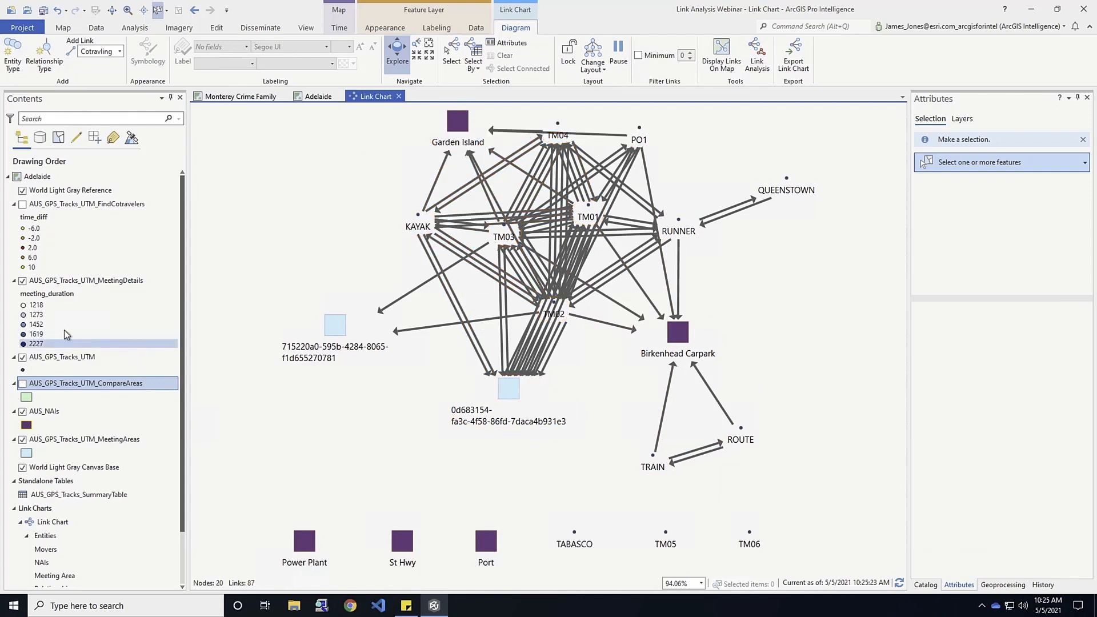
View the GPS tracks and NAIs on the Adelaide map, and return to the link chart.
{"action": "left_click", "coordinate": [316, 98]}
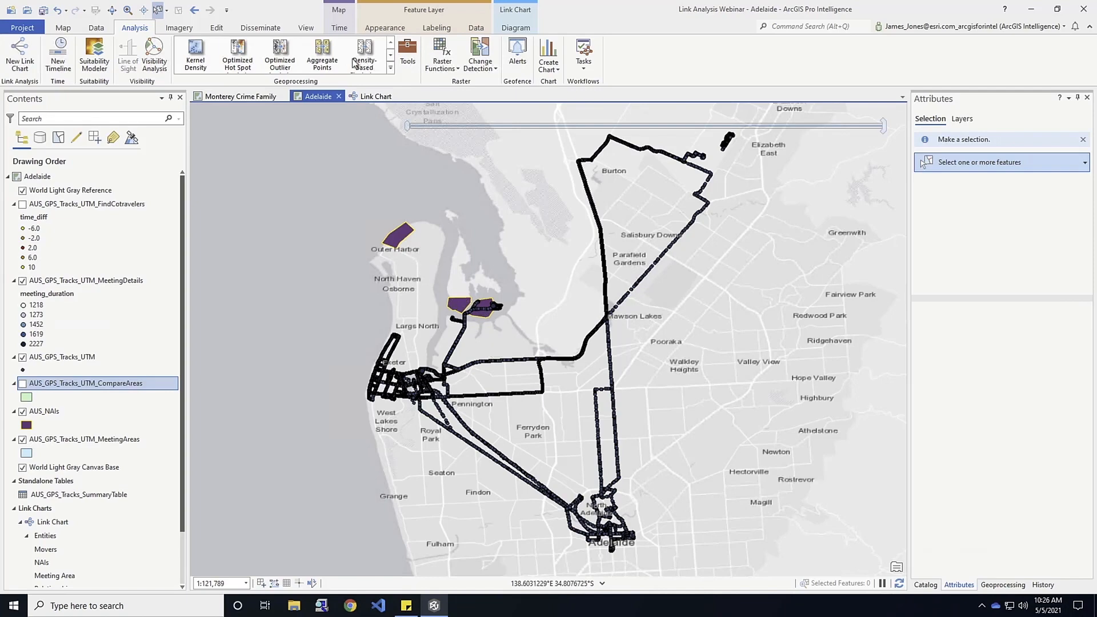
{"action": "left_click", "coordinate": [376, 99]}
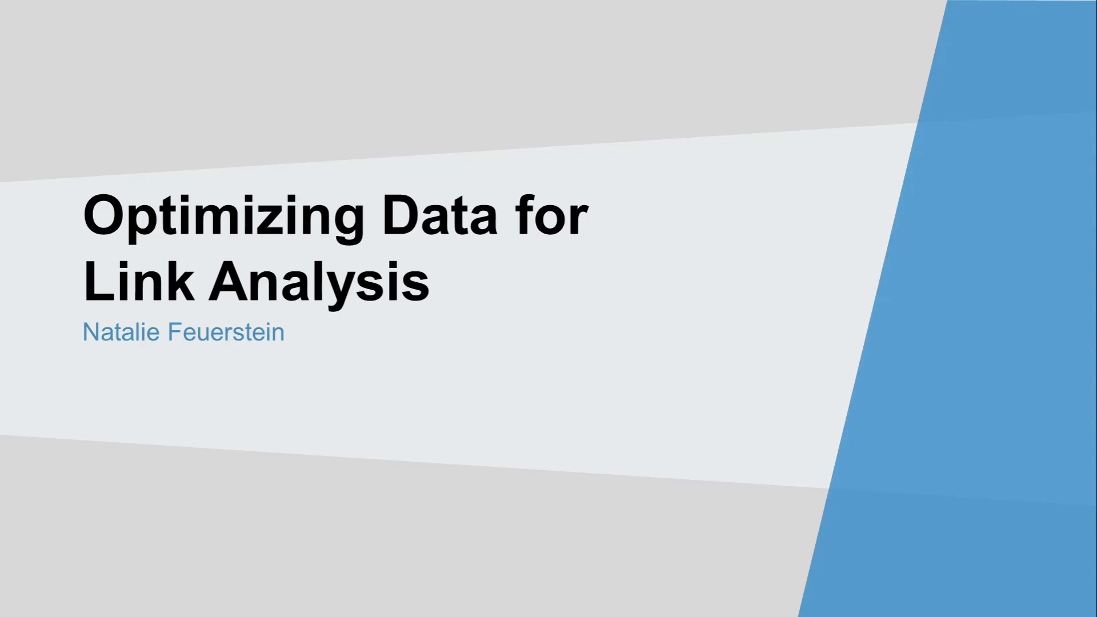
{"action": "key", "text": "Right"}
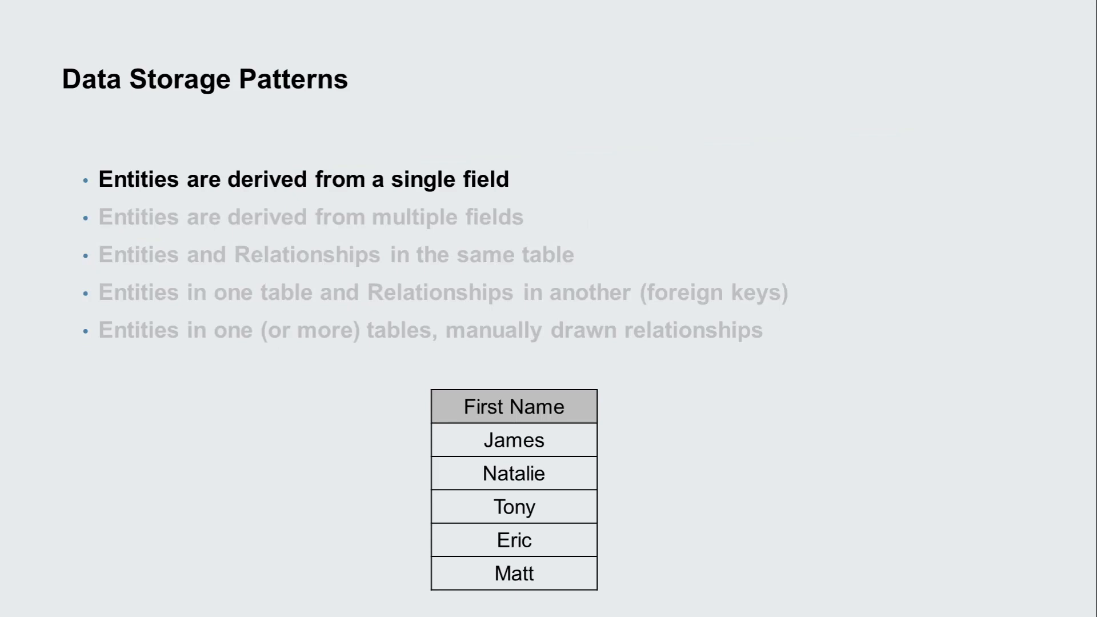
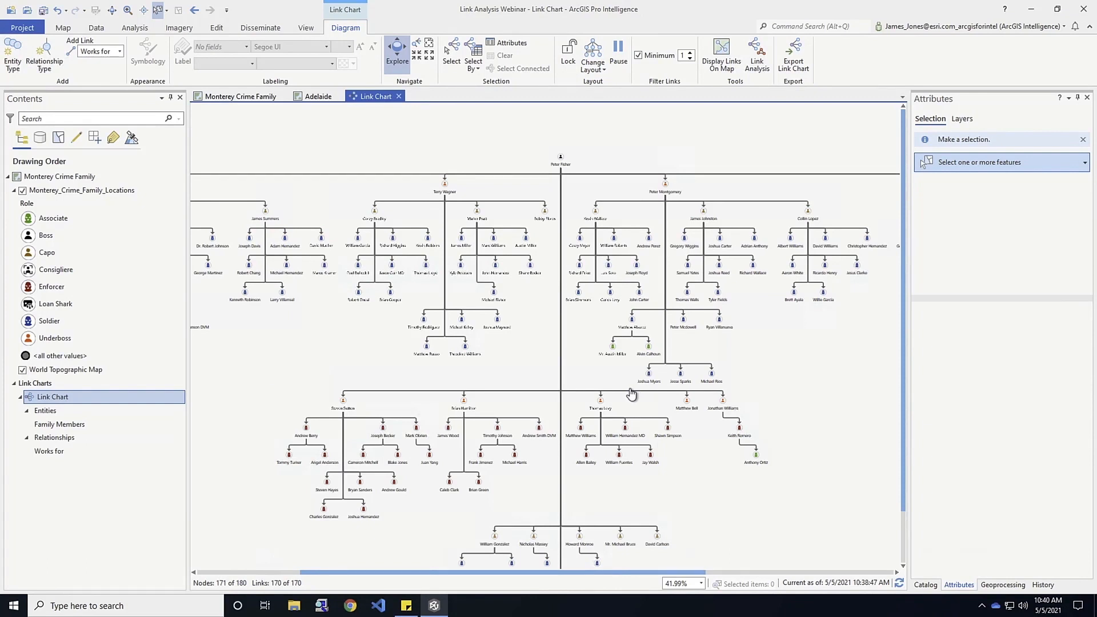
Run a Degree Centrality analysis in all directions on the Monterey Crime Family link chart and highlight the highest-scoring node.
{"action": "left_click", "coordinate": [106, 190]}
{"action": "left_click", "coordinate": [374, 365]}
{"action": "left_click", "coordinate": [765, 60]}
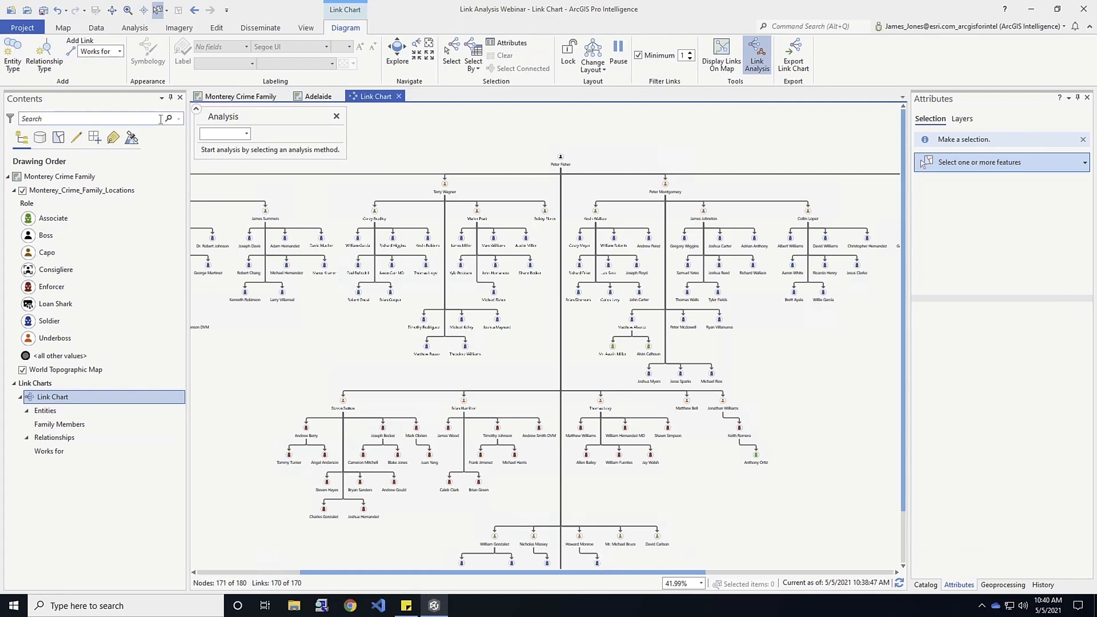
{"action": "left_click", "coordinate": [246, 134]}
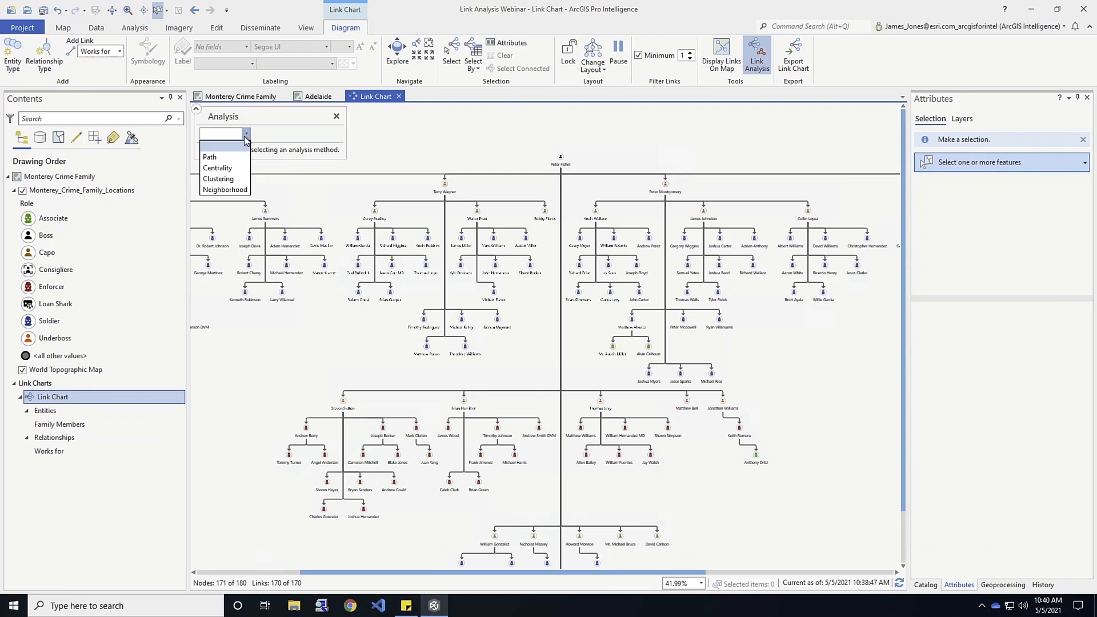
{"action": "left_click", "coordinate": [224, 168]}
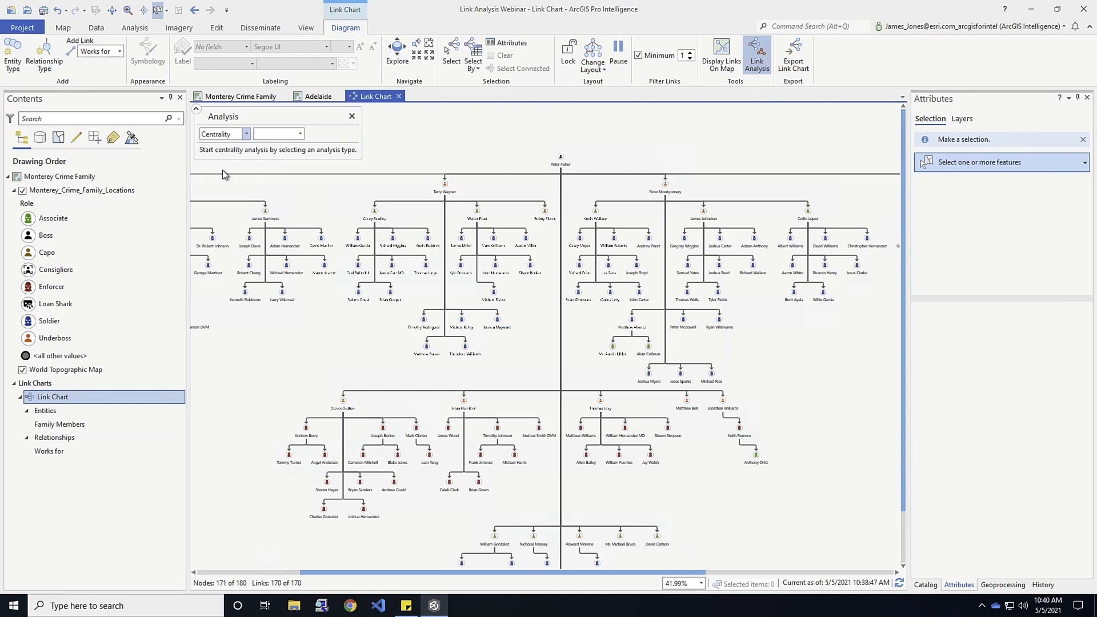
{"action": "left_click", "coordinate": [301, 134]}
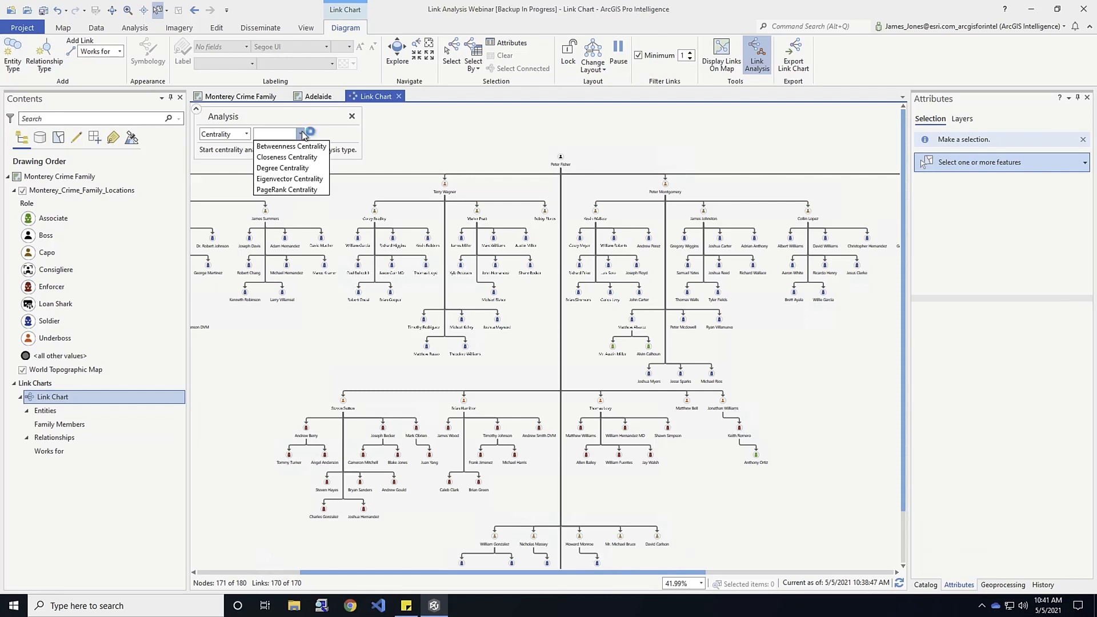
{"action": "left_click", "coordinate": [279, 168]}
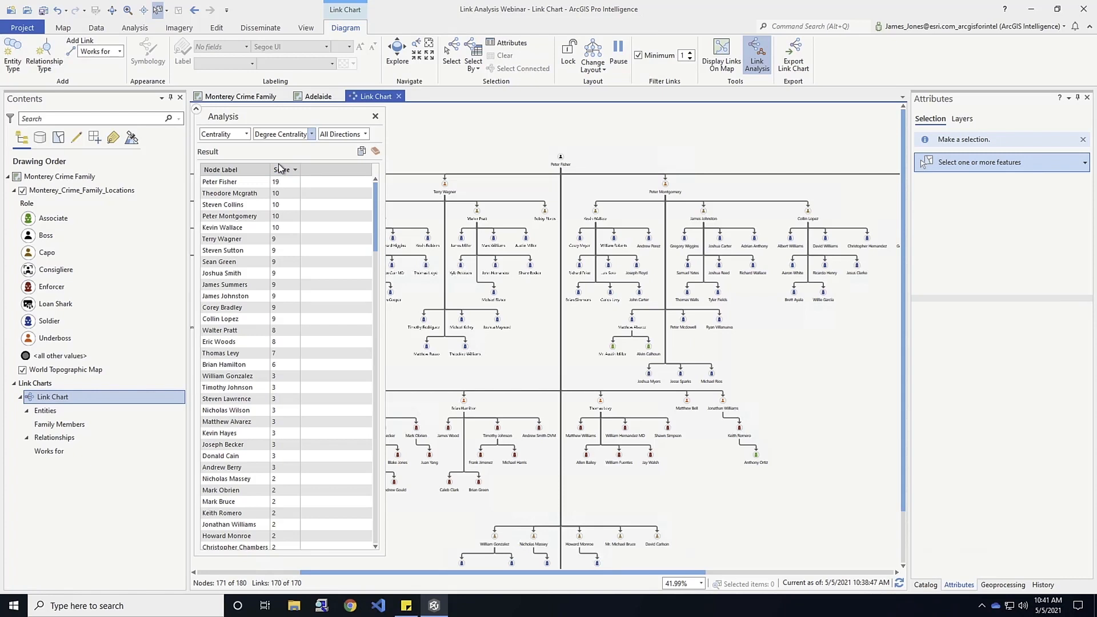
{"action": "left_click", "coordinate": [208, 182]}
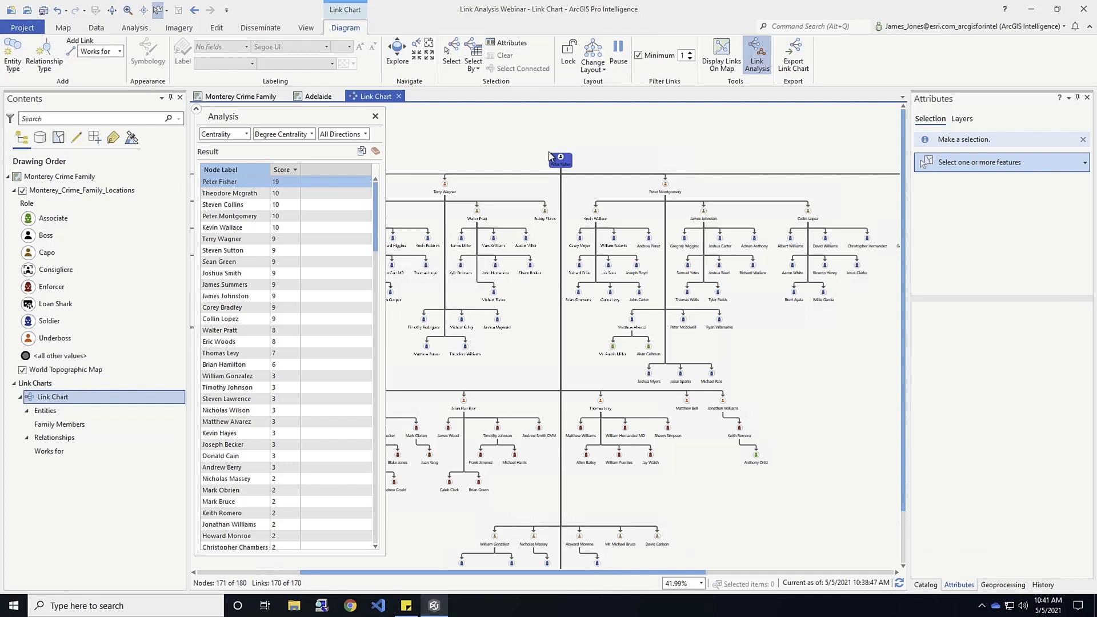
Compare the degree centrality scores for the Outgoing direction and for the Incoming direction.
{"action": "left_click", "coordinate": [365, 134]}
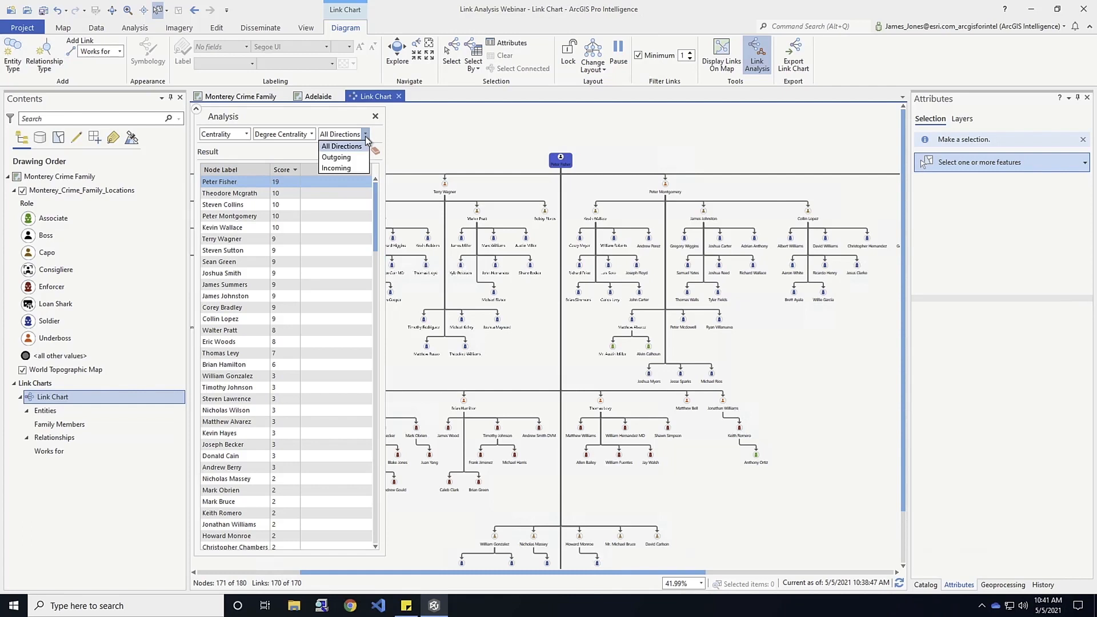
{"action": "left_click", "coordinate": [335, 158]}
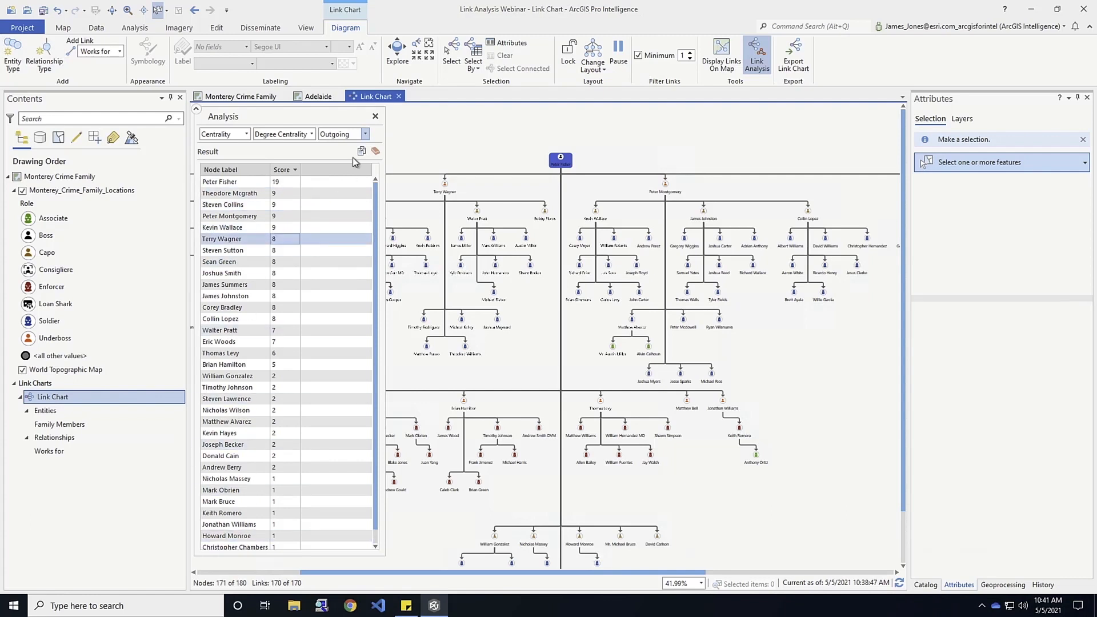
{"action": "left_click", "coordinate": [360, 136]}
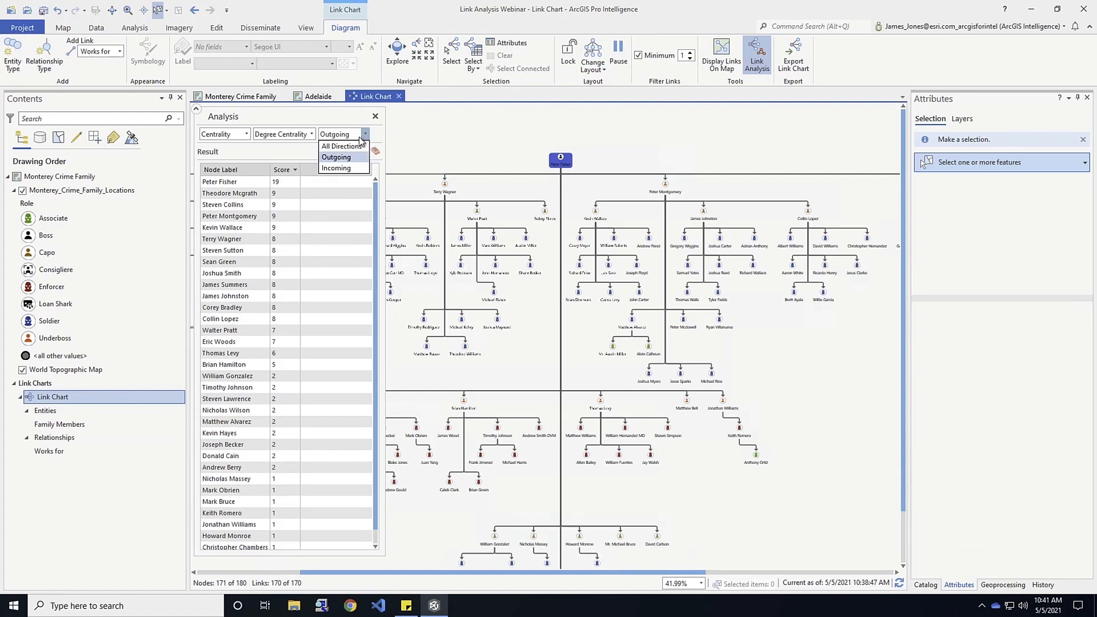
{"action": "left_click", "coordinate": [328, 169]}
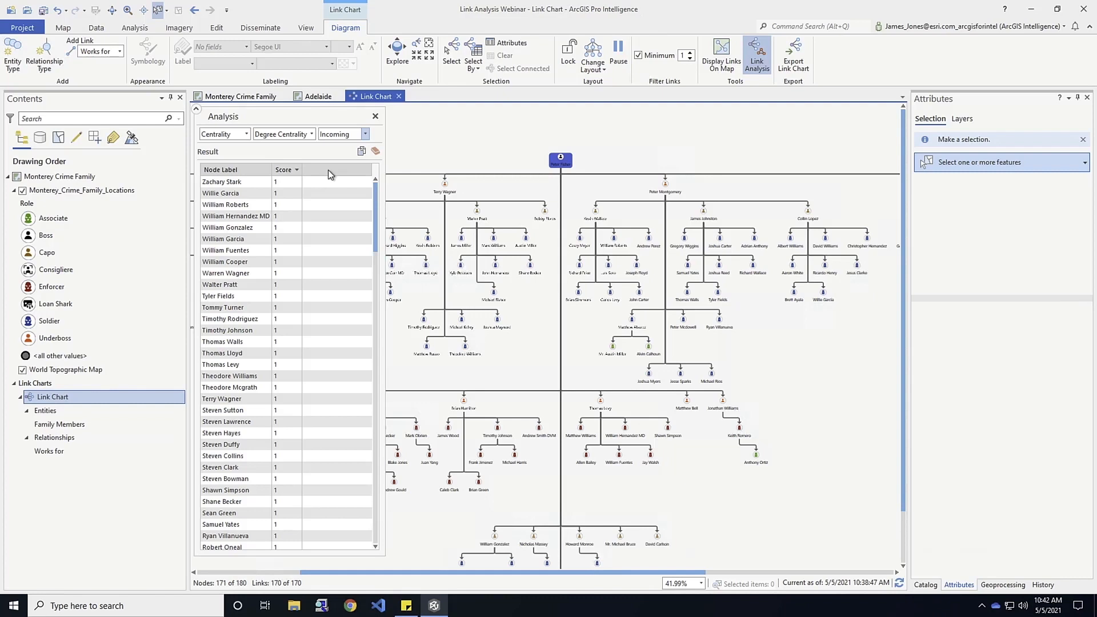
Run a Betweenness Centrality analysis on the link chart and highlight the two highest-scoring nodes in turn.
{"action": "left_click", "coordinate": [312, 134]}
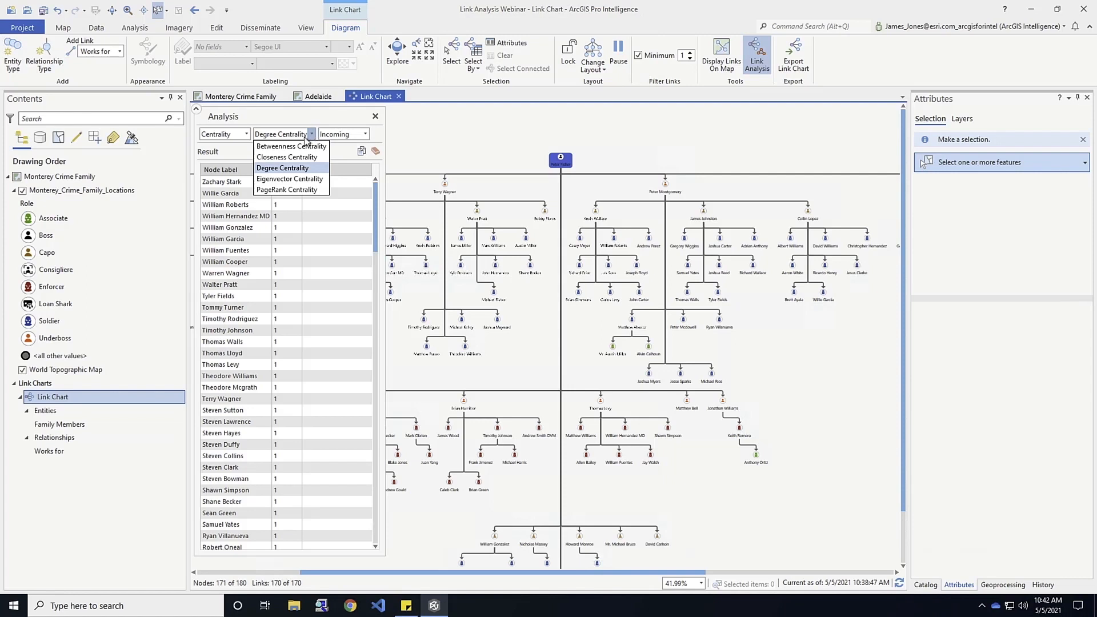
{"action": "left_click", "coordinate": [292, 147]}
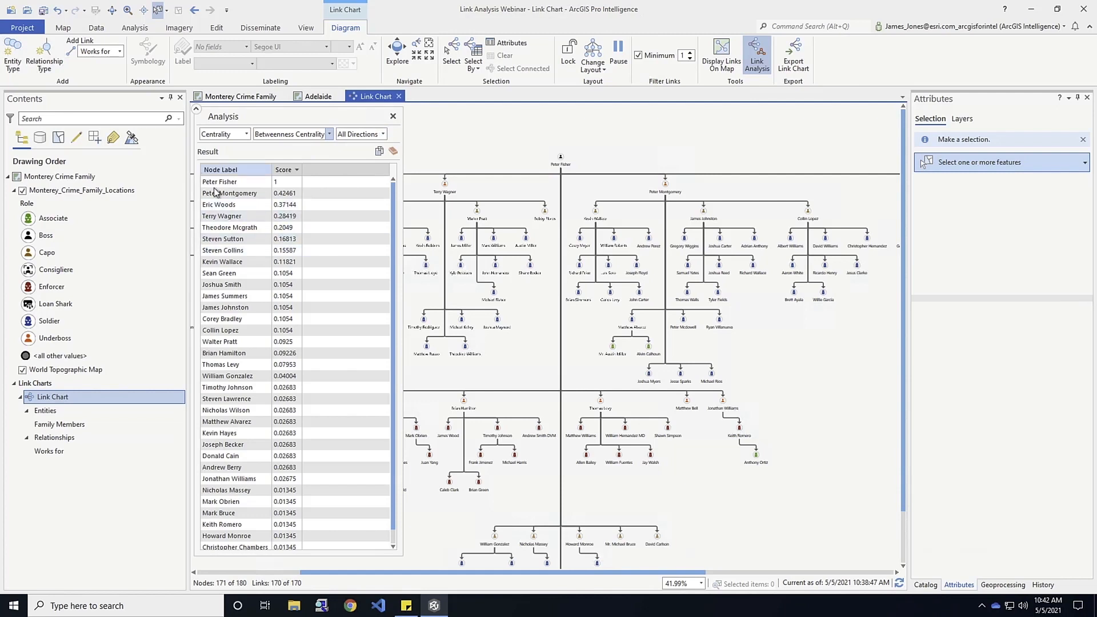
{"action": "left_click", "coordinate": [216, 185]}
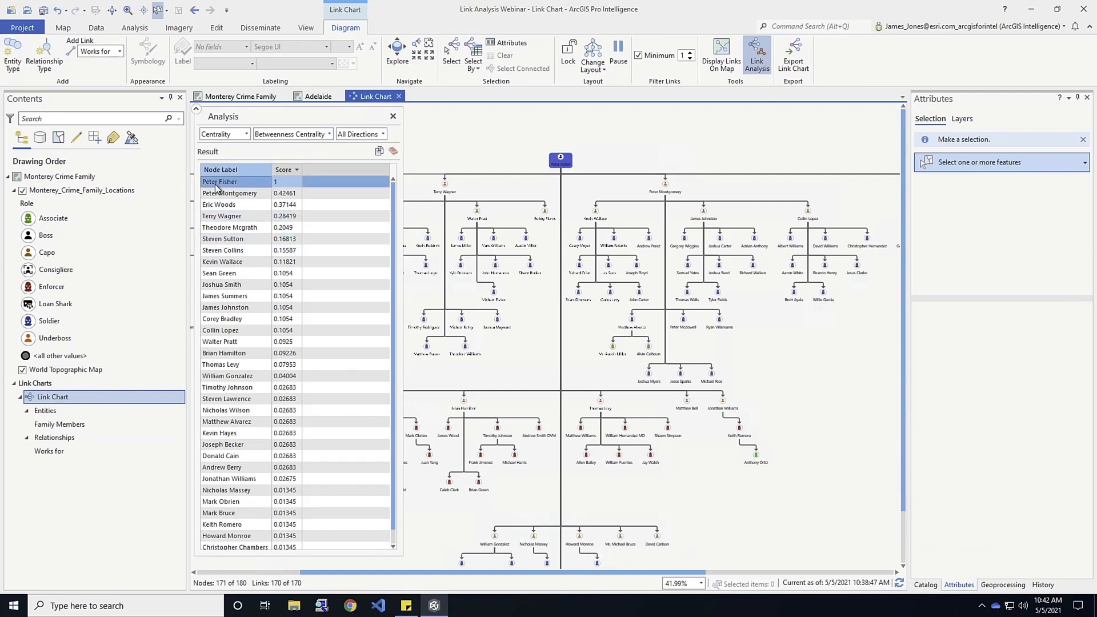
{"action": "left_click", "coordinate": [214, 195]}
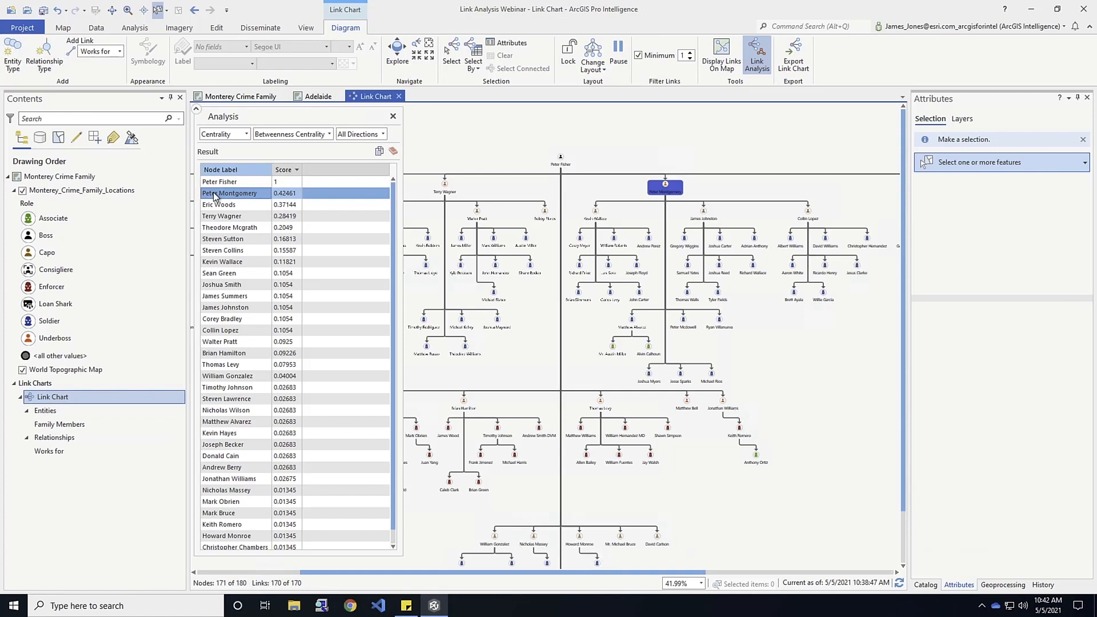
{"action": "right_click", "coordinate": [215, 195]}
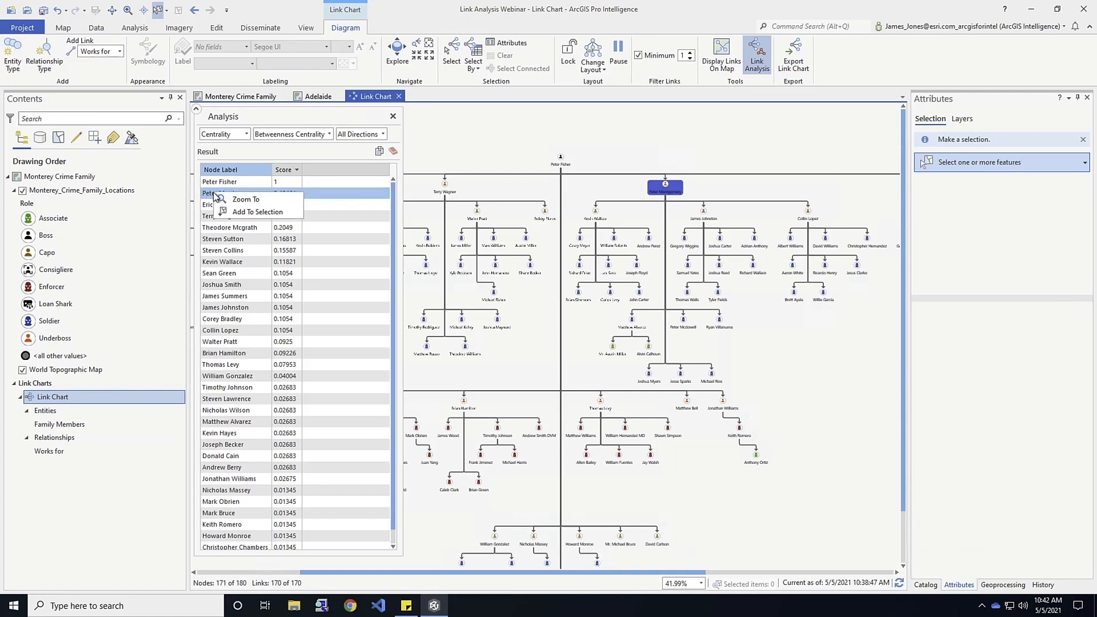
{"action": "left_click", "coordinate": [301, 156]}
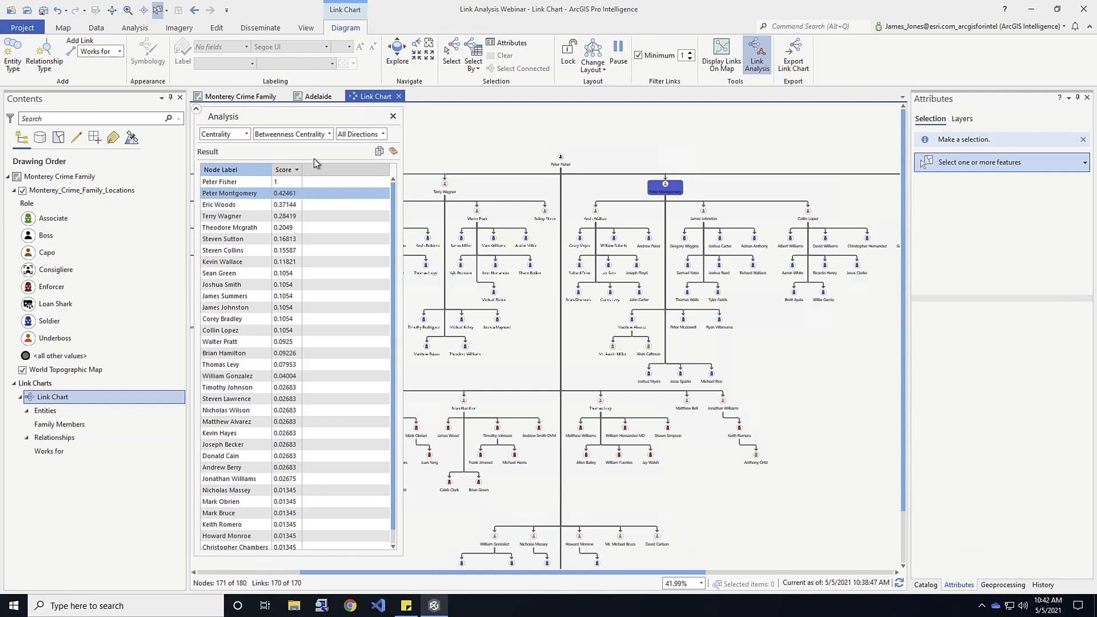
Highlight the second-, third- and fifth-ranked betweenness nodes on the chart, and zoom to the third-ranked one.
{"action": "left_click", "coordinate": [230, 206]}
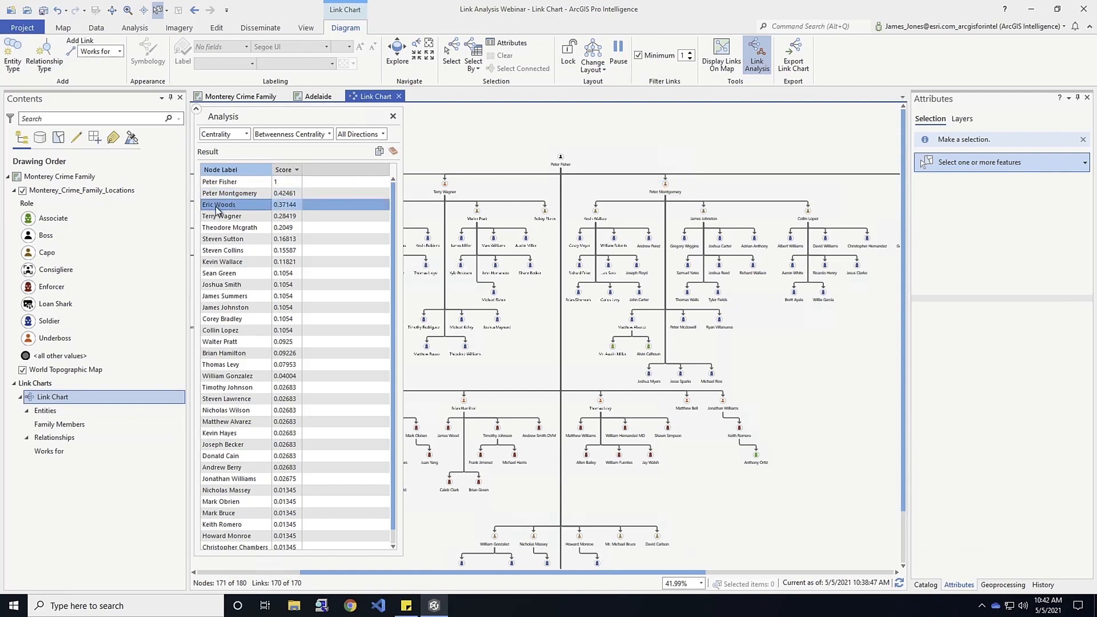
{"action": "left_click", "coordinate": [223, 228], "text": "ctrl"}
{"action": "left_click", "coordinate": [228, 194]}
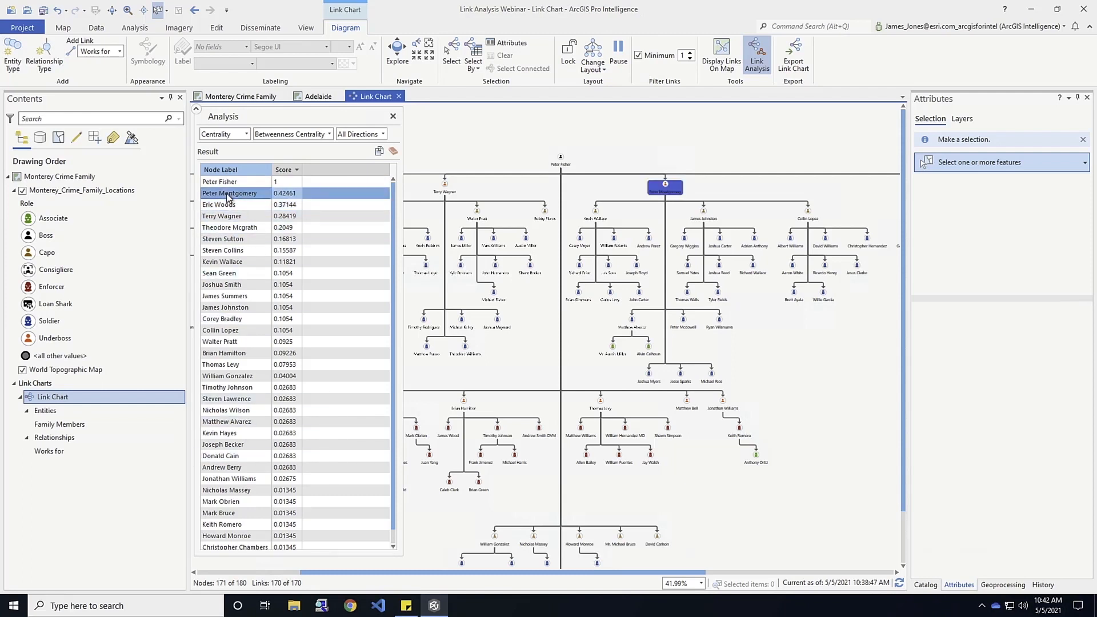
{"action": "left_click", "coordinate": [218, 206]}
{"action": "right_click", "coordinate": [216, 206]}
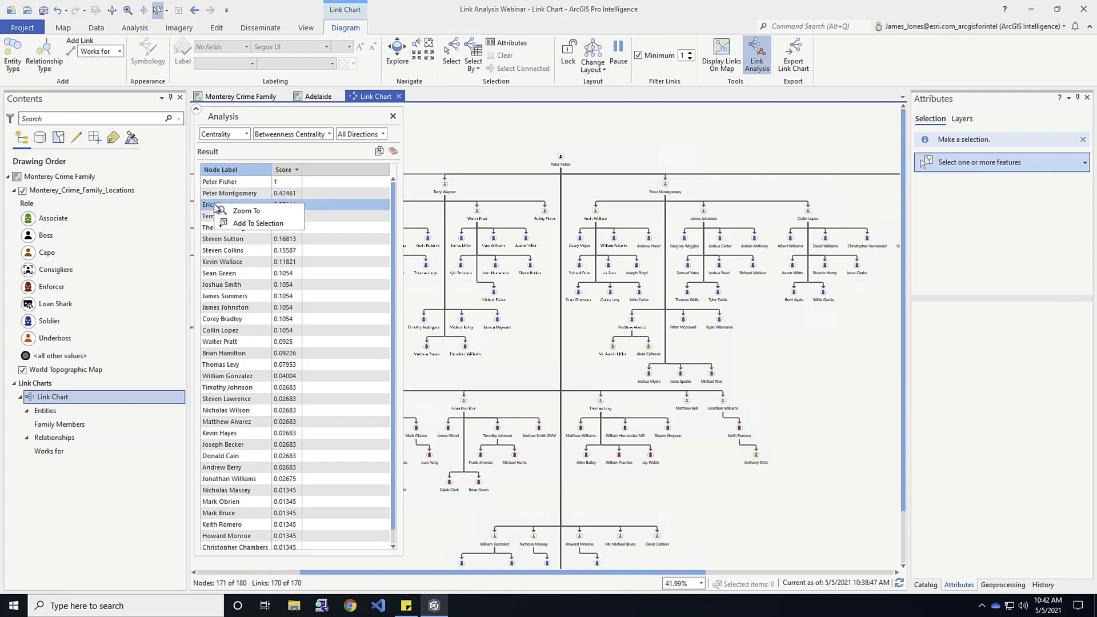
{"action": "left_click", "coordinate": [253, 214]}
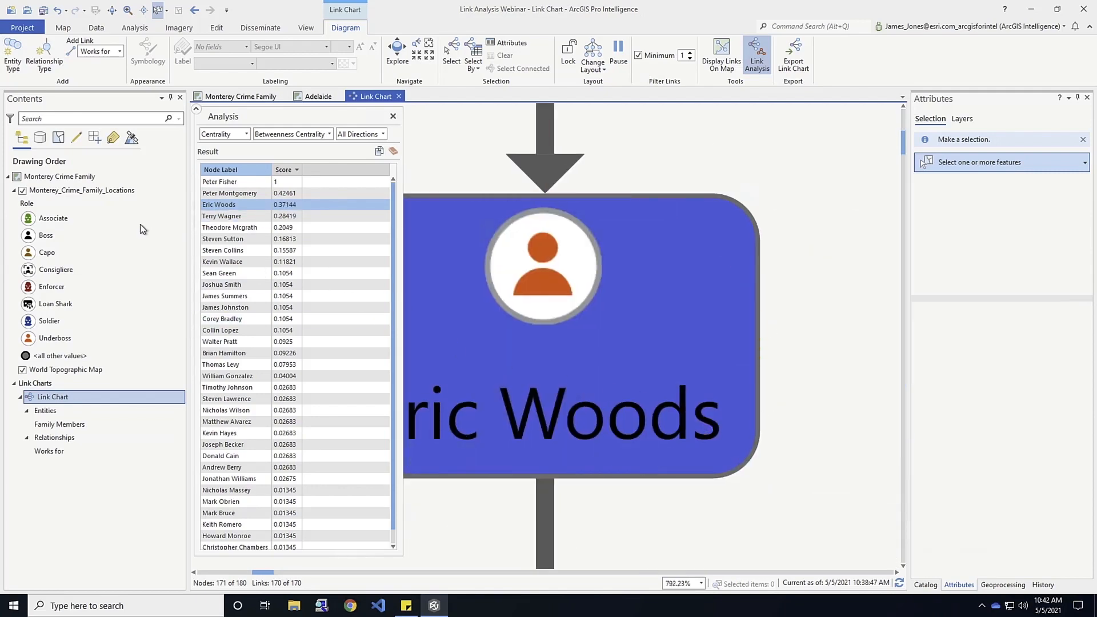
Zoom to the tenth-ranked betweenness node, and return the link chart to its full extent.
{"action": "right_click", "coordinate": [218, 206]}
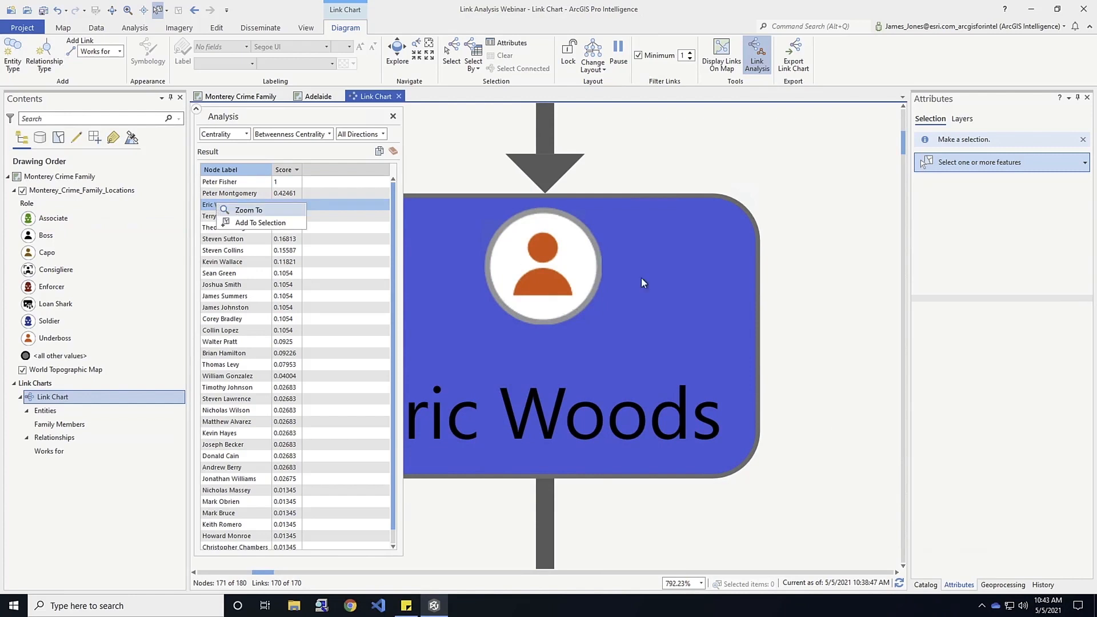
{"action": "left_click", "coordinate": [215, 286]}
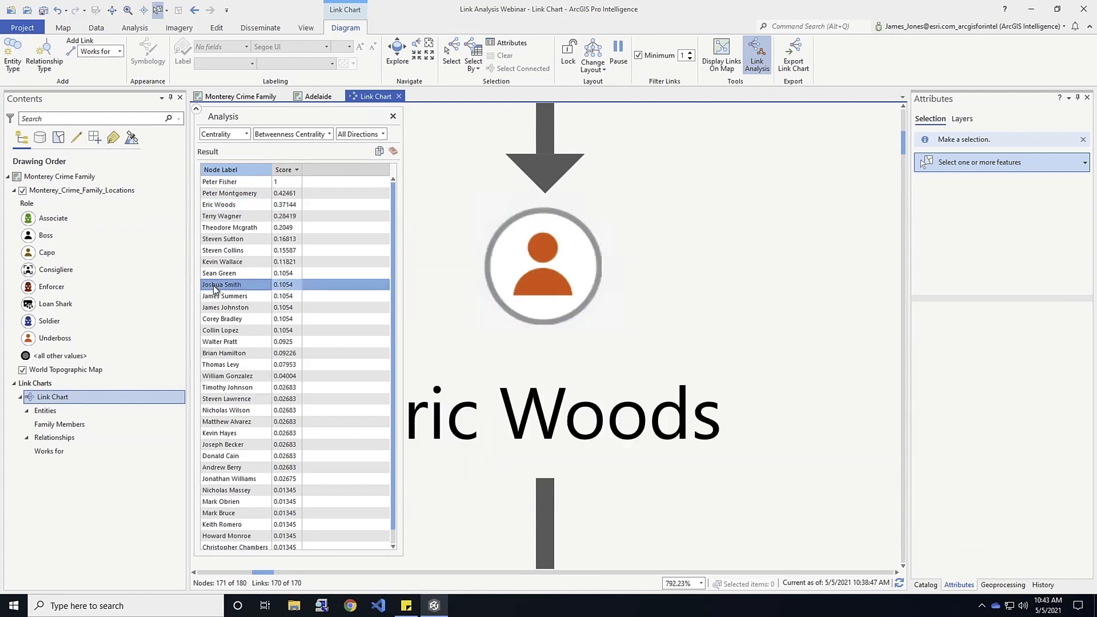
{"action": "right_click", "coordinate": [215, 288]}
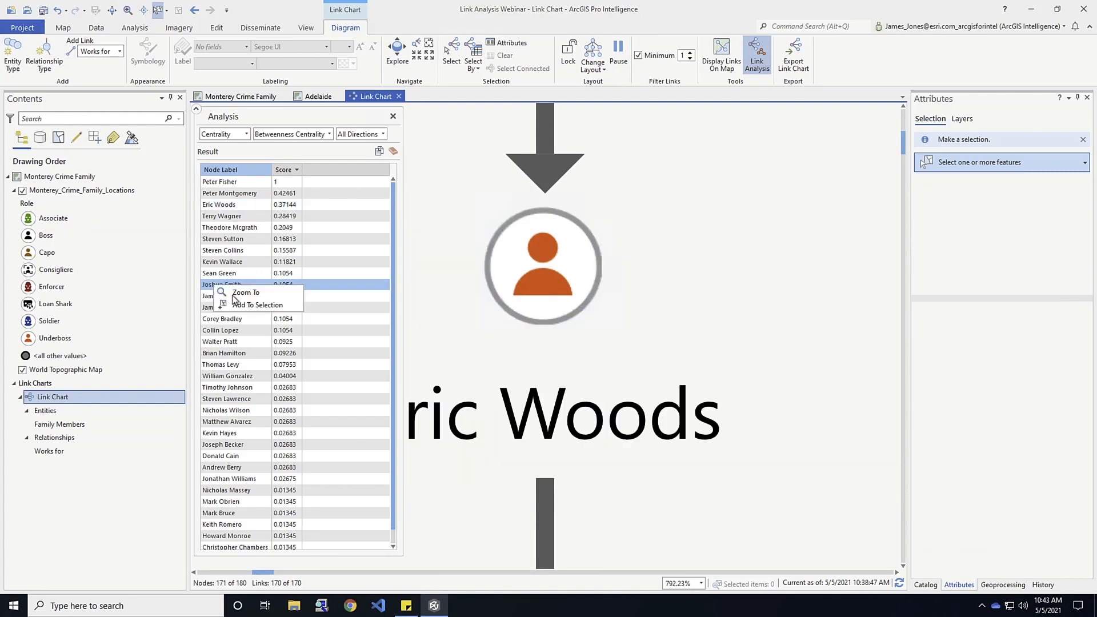
{"action": "left_click", "coordinate": [232, 295]}
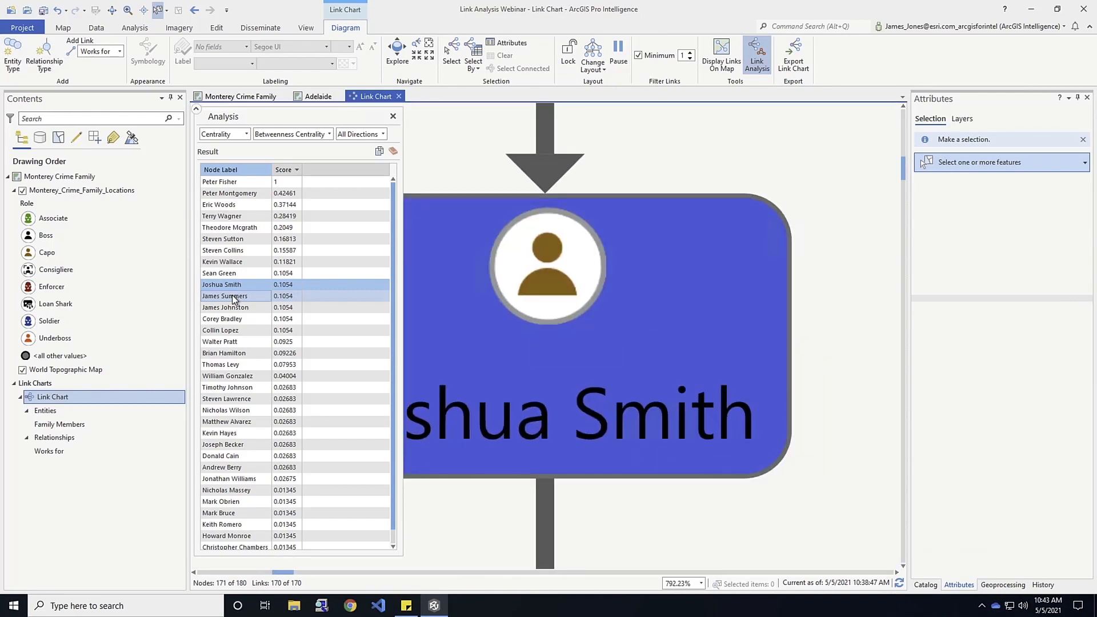
{"action": "left_click", "coordinate": [424, 53]}
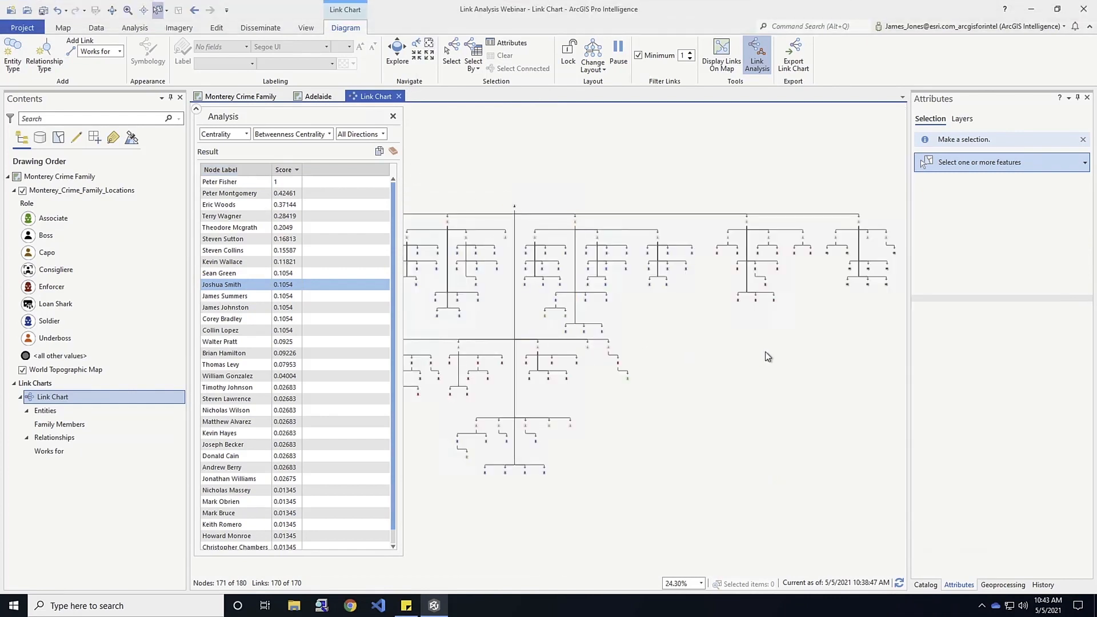
Run a Clustering analysis with the Edge Betweenness method and highlight the nodes of Cluster 9.
{"action": "left_click", "coordinate": [246, 135]}
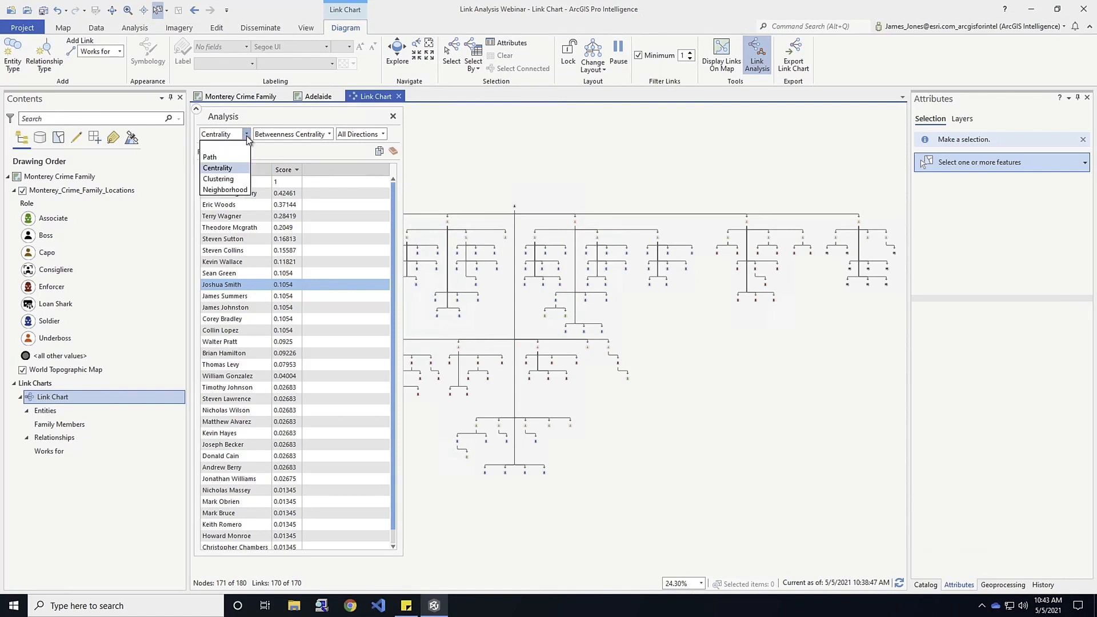
{"action": "left_click", "coordinate": [217, 179]}
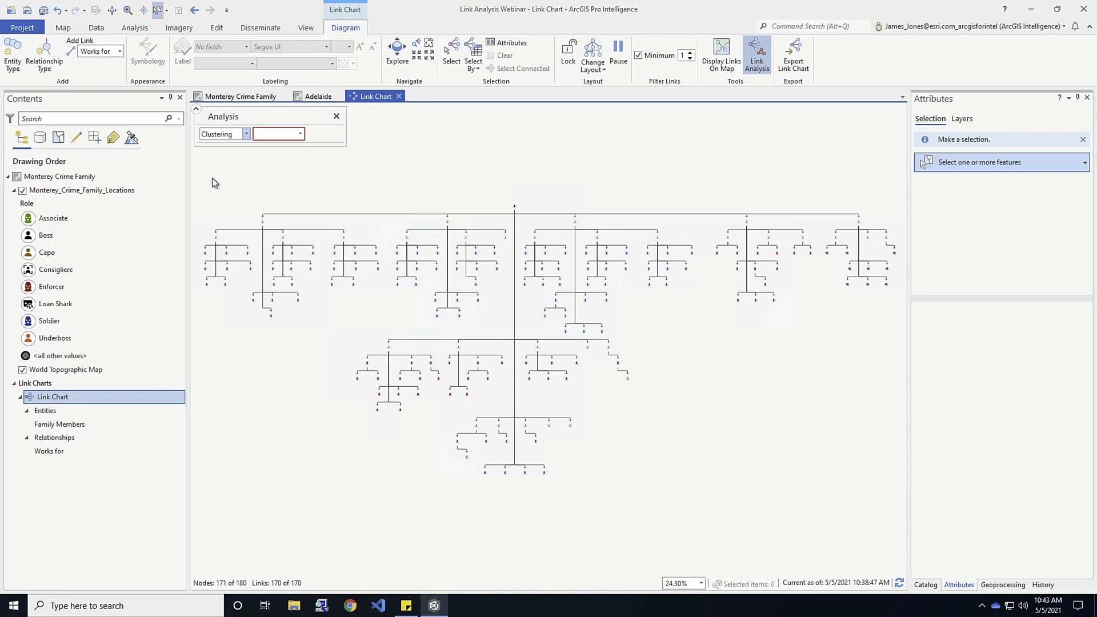
{"action": "left_click", "coordinate": [301, 135]}
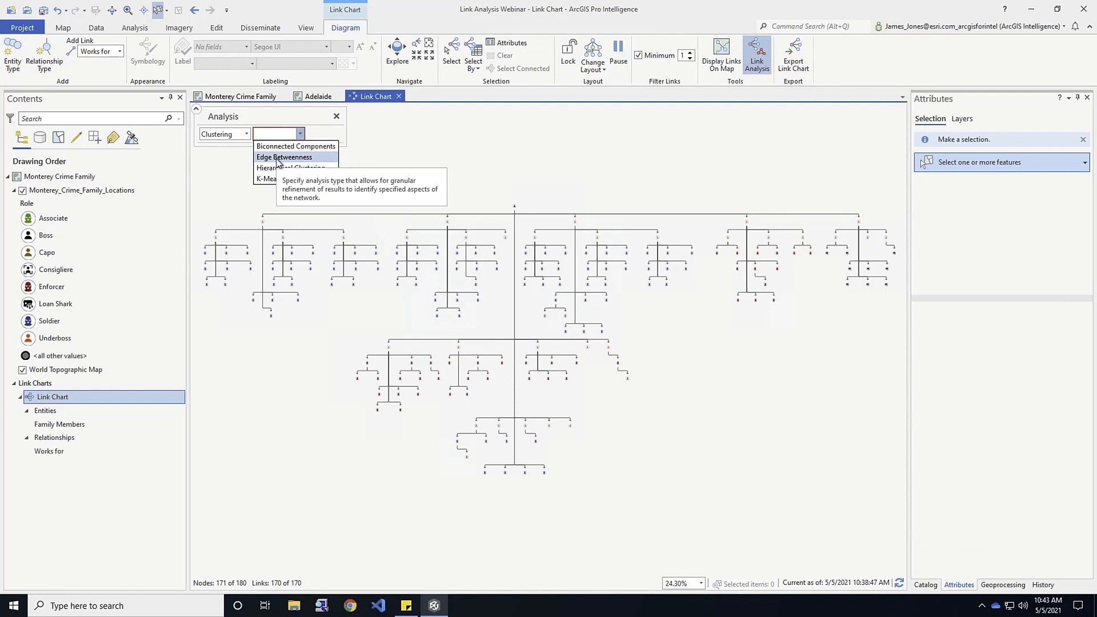
{"action": "left_click", "coordinate": [284, 158]}
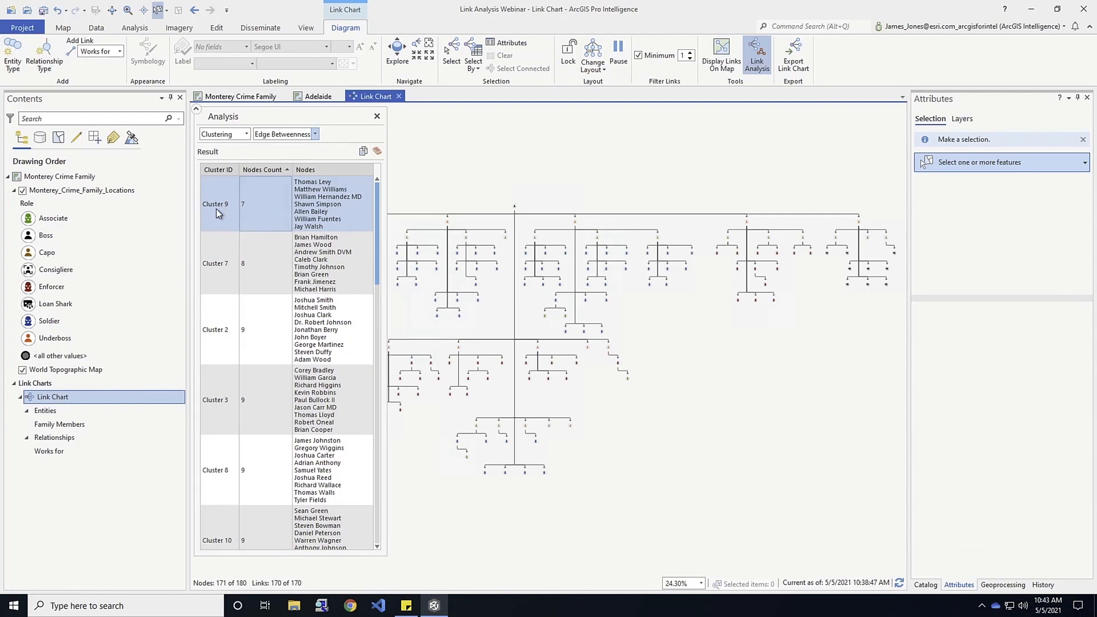
{"action": "left_click", "coordinate": [215, 208]}
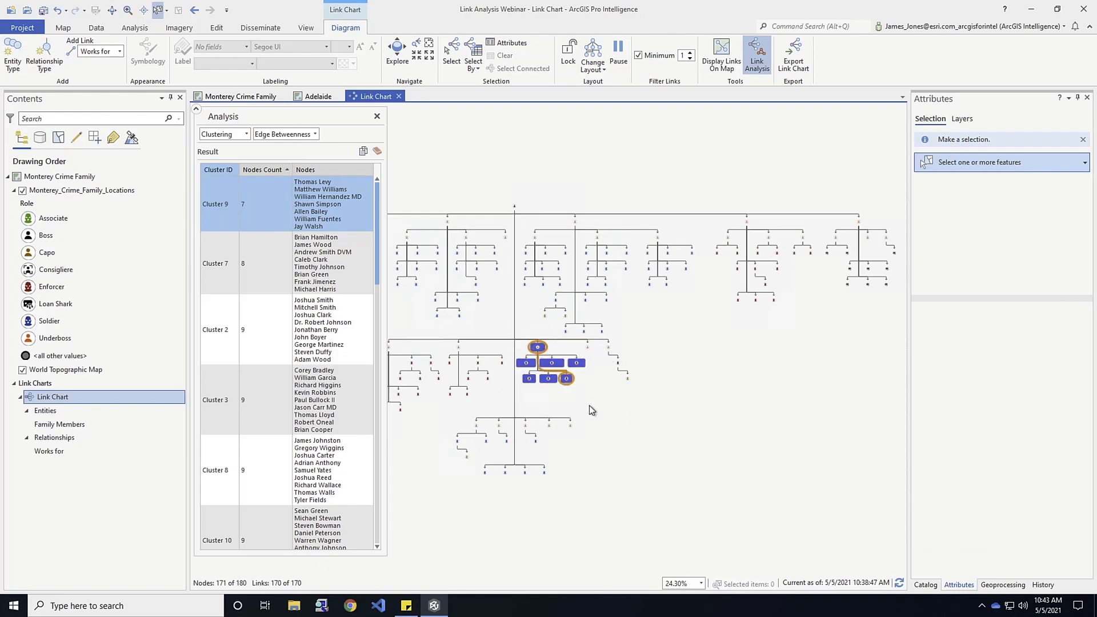
Highlight Cluster 7 on the link chart, and select Cluster 2 and zoom to its nodes.
{"action": "left_click", "coordinate": [222, 253]}
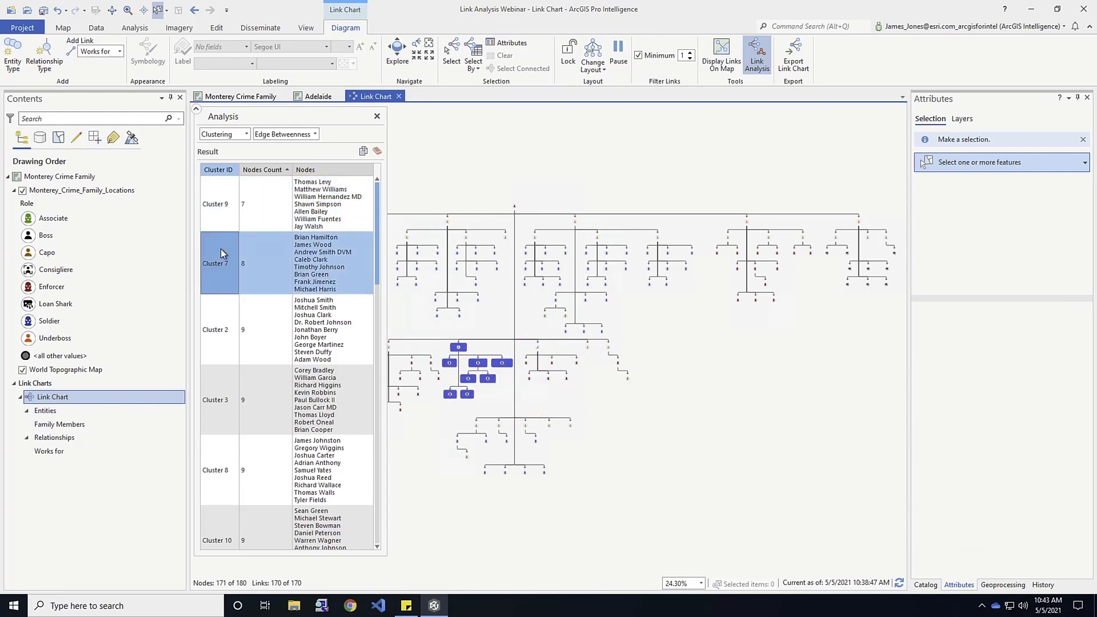
{"action": "left_click", "coordinate": [217, 330], "text": "ctrl"}
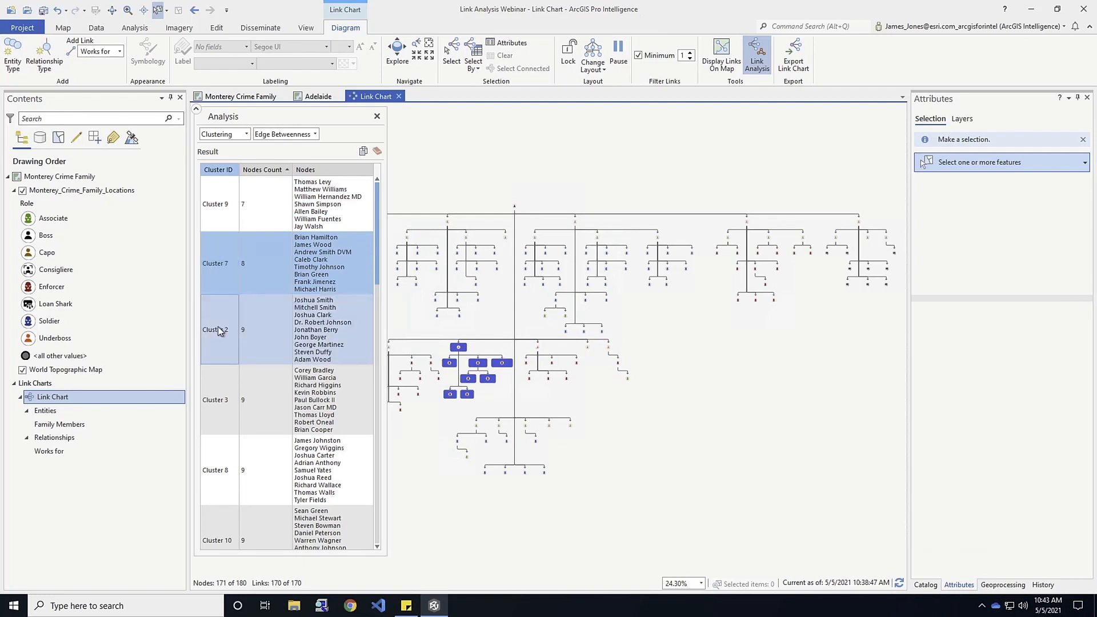
{"action": "left_click", "coordinate": [216, 329]}
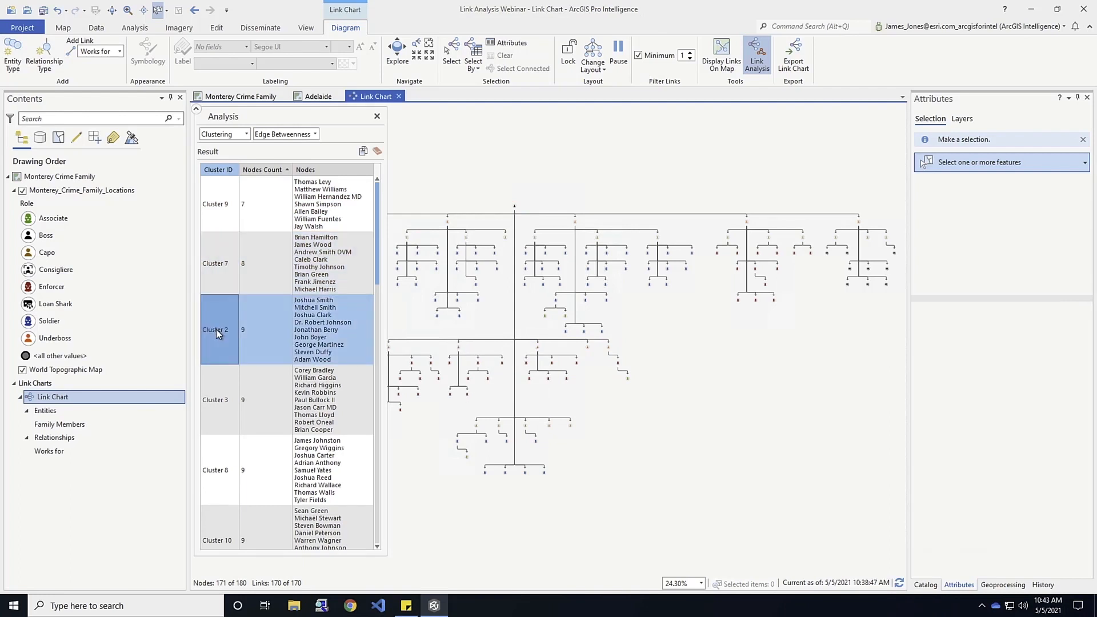
{"action": "right_click", "coordinate": [216, 329]}
{"action": "left_click", "coordinate": [238, 333]}
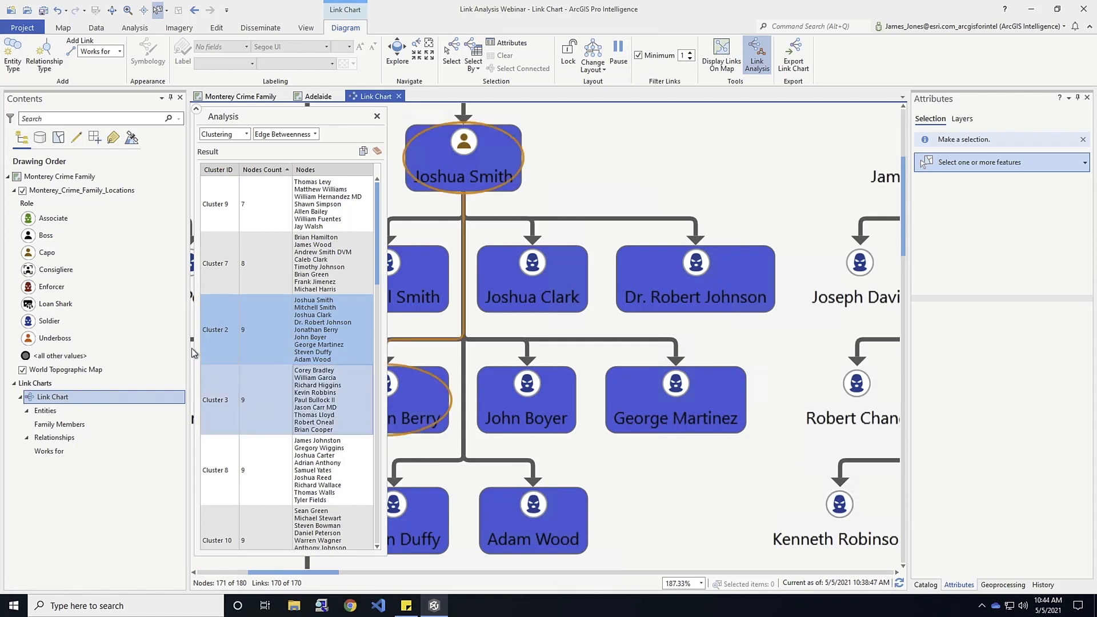
Highlight Cluster 8 on the link chart and zoom to its nodes within the surrounding hierarchy.
{"action": "left_click", "coordinate": [214, 468]}
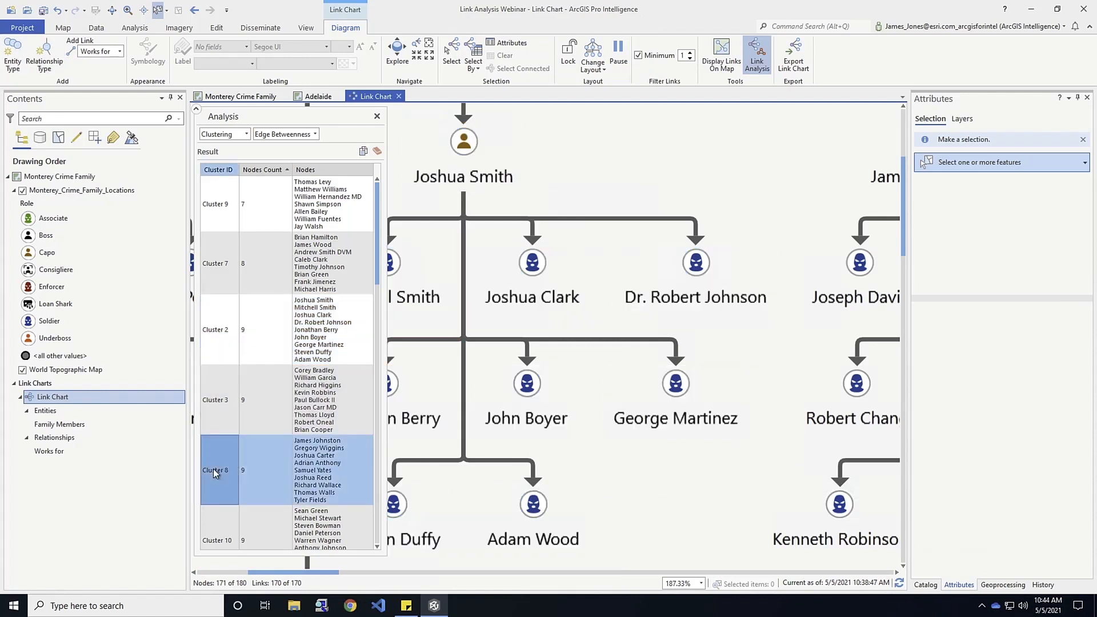
{"action": "right_click", "coordinate": [214, 468]}
{"action": "left_click", "coordinate": [232, 478]}
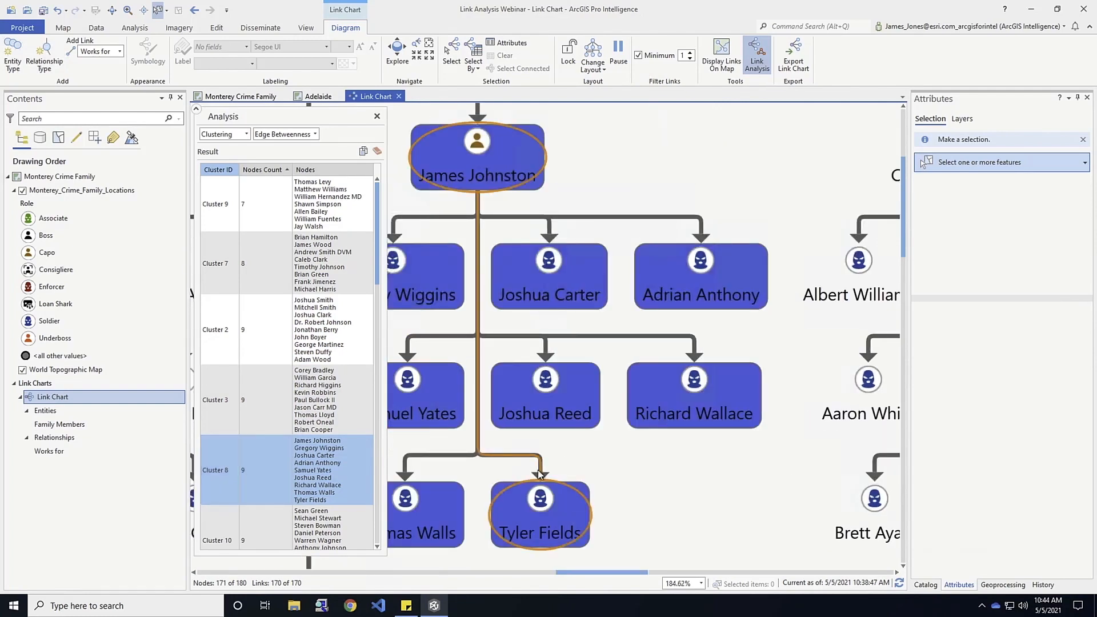
{"action": "scroll", "coordinate": [538, 473], "scroll_direction": "down", "scroll_amount": 4}
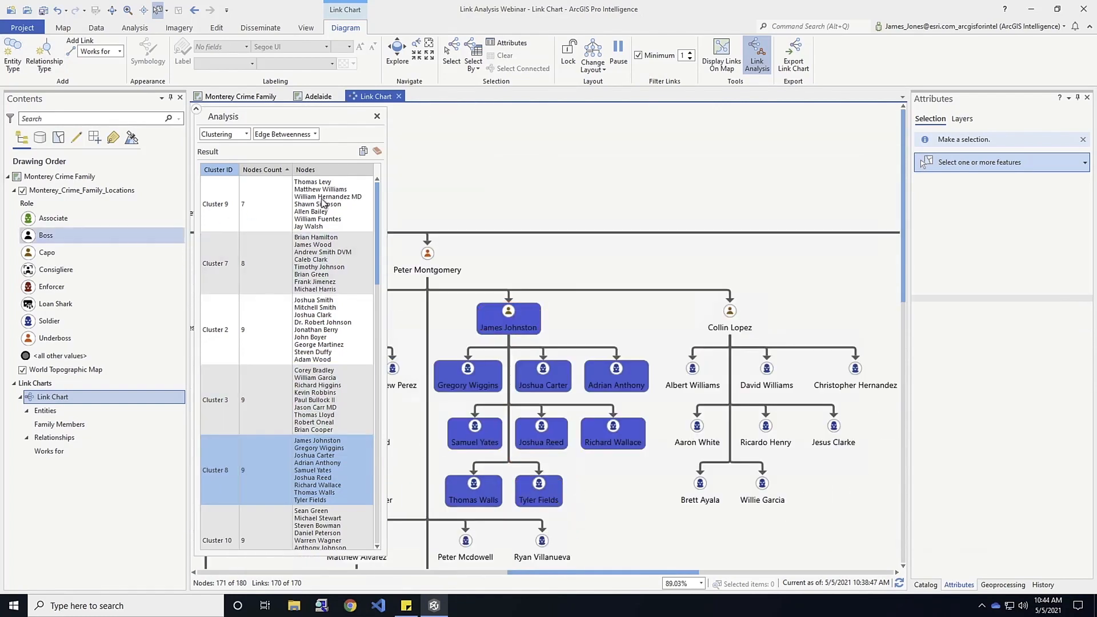
{"action": "scroll", "coordinate": [653, 480], "scroll_direction": "down", "scroll_amount": 2}
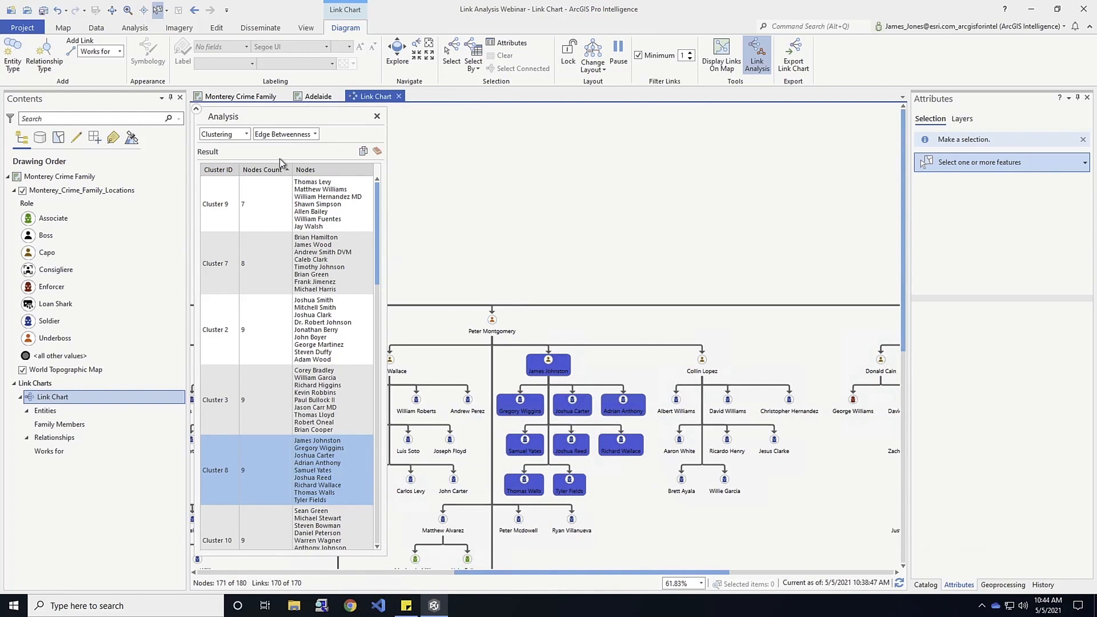
Run a Neighborhood analysis in all directions at distance 1, with the underboss above the three capos beside the boss as source node.
{"action": "left_click", "coordinate": [246, 134]}
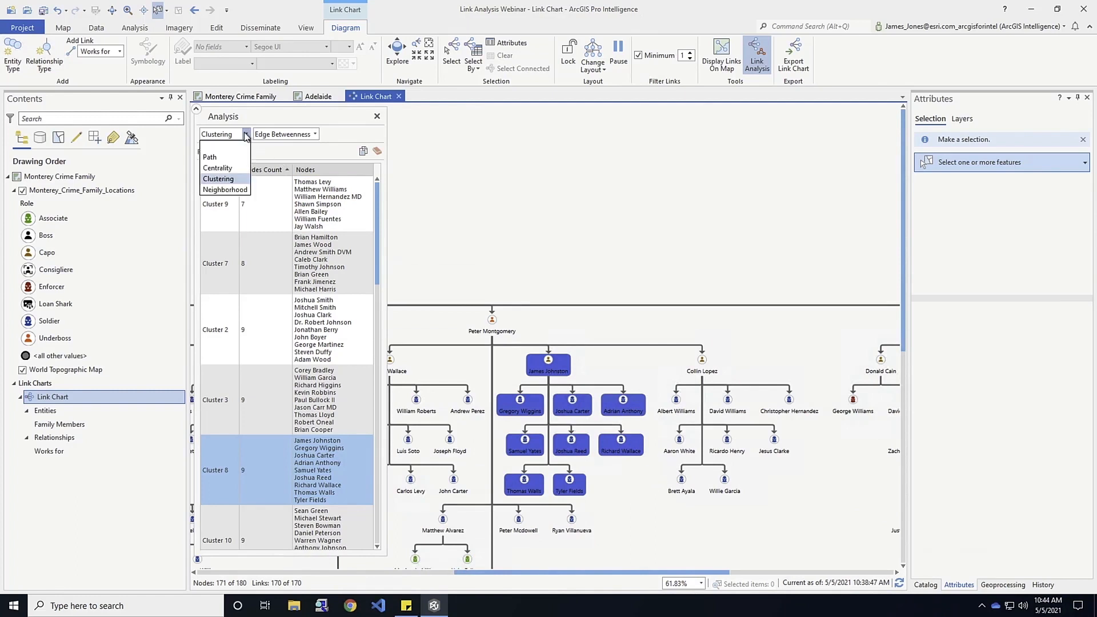
{"action": "left_click", "coordinate": [234, 192]}
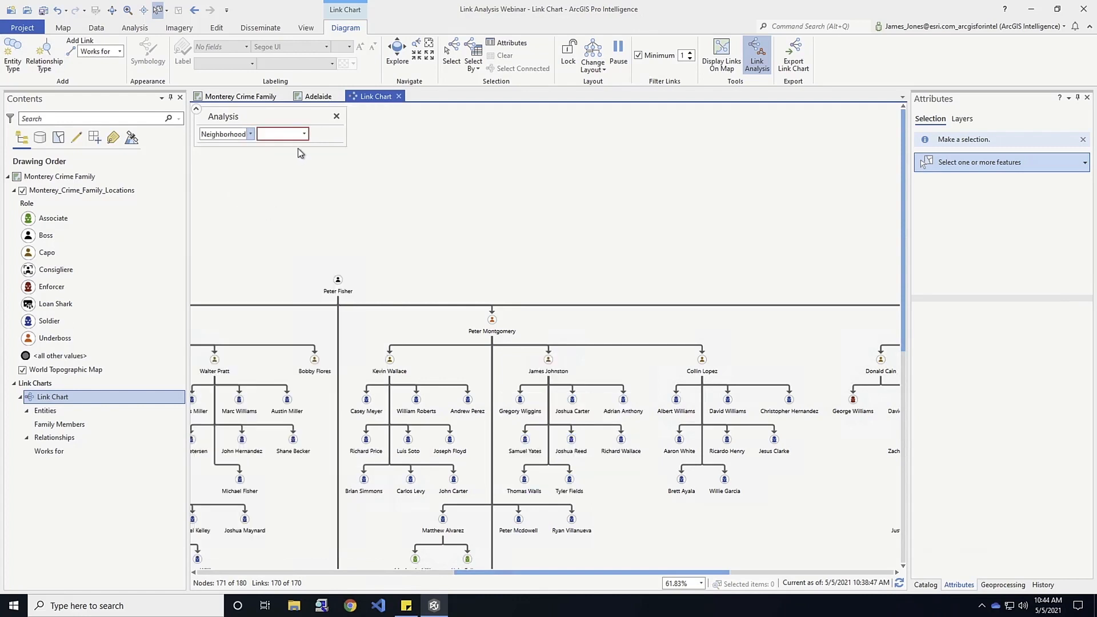
{"action": "left_click", "coordinate": [306, 134]}
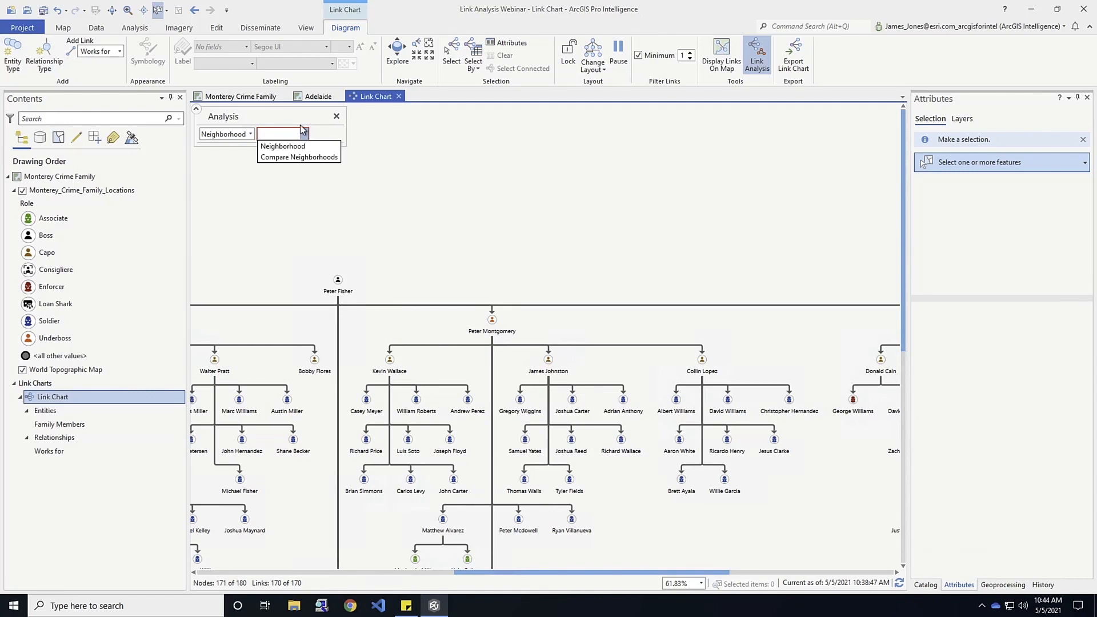
{"action": "left_click", "coordinate": [289, 146]}
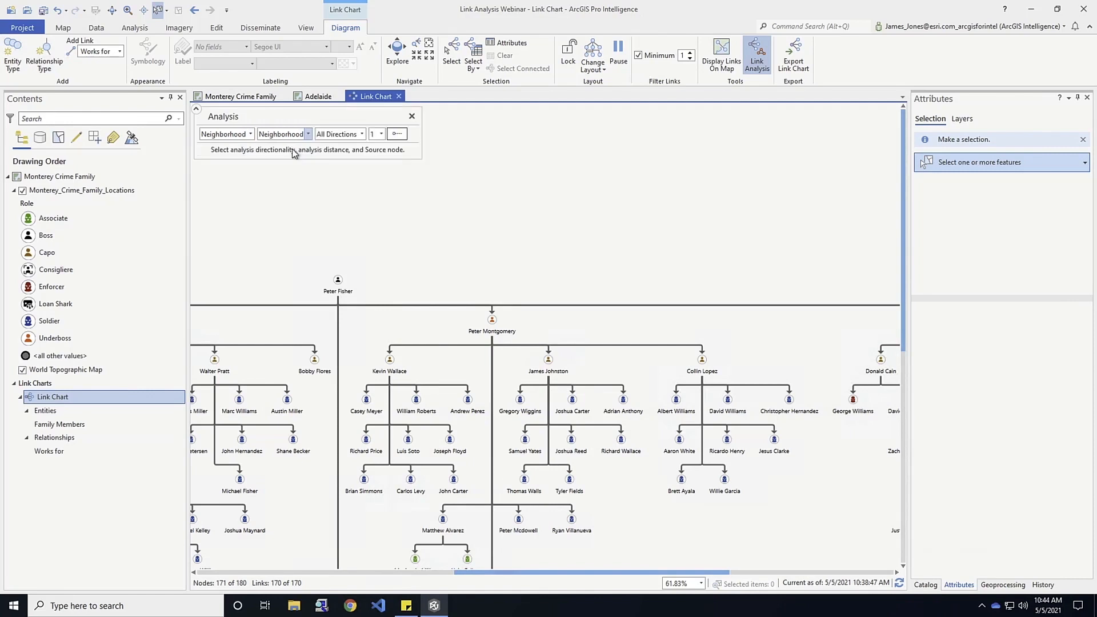
{"action": "left_click", "coordinate": [397, 134]}
{"action": "left_click", "coordinate": [505, 335]}
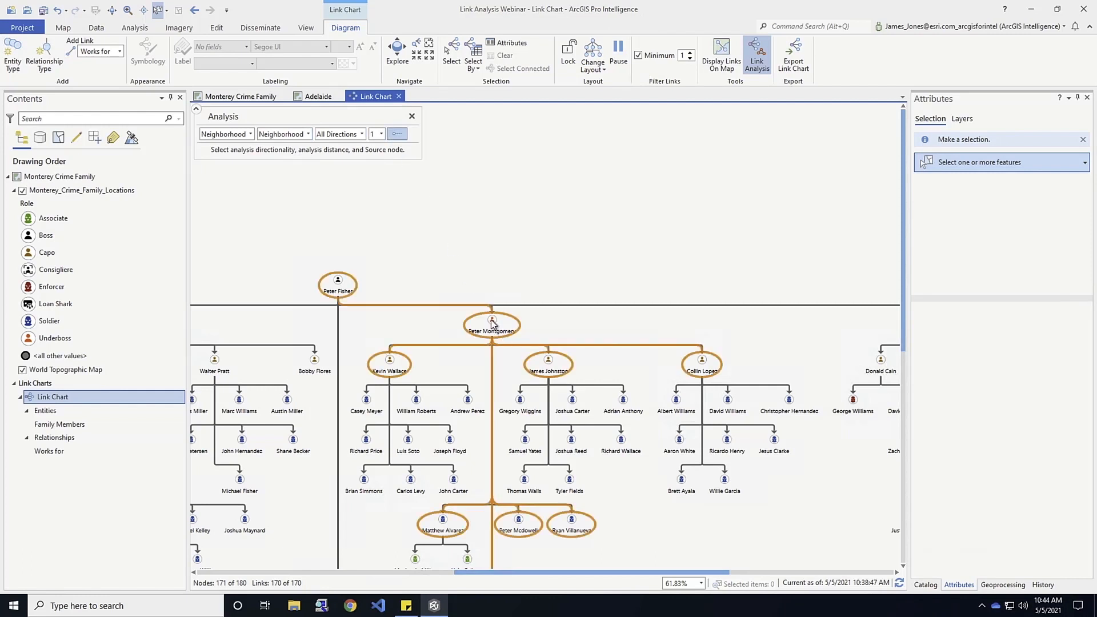
{"action": "left_click", "coordinate": [493, 324]}
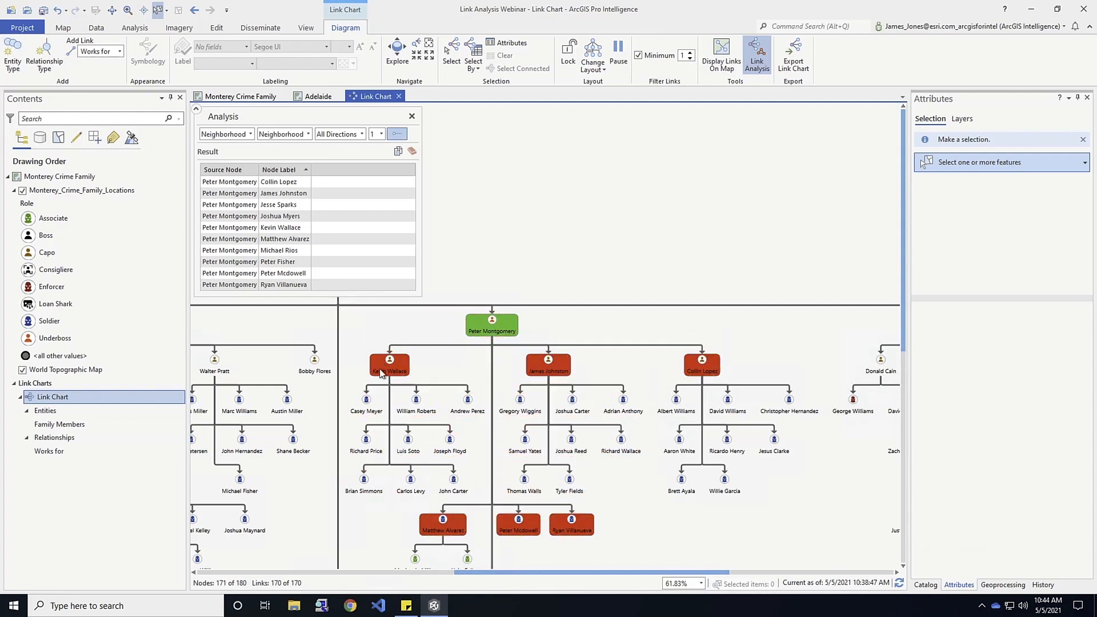
{"action": "left_click", "coordinate": [405, 286]}
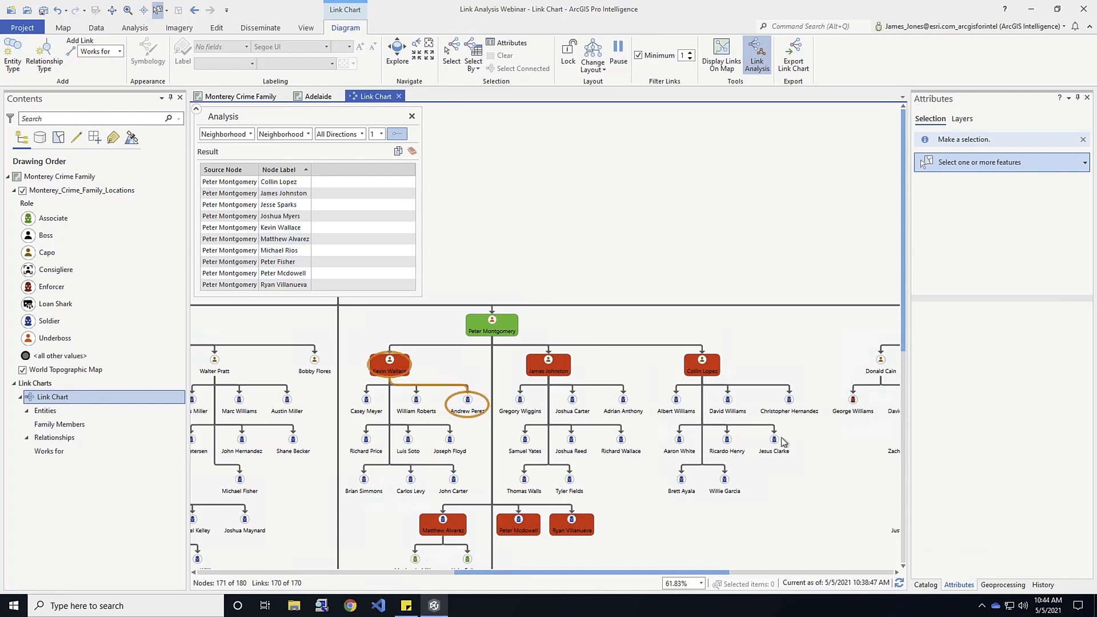
Set the neighborhood distance to 2 and look through the list of resulting nodes.
{"action": "left_click", "coordinate": [381, 135]}
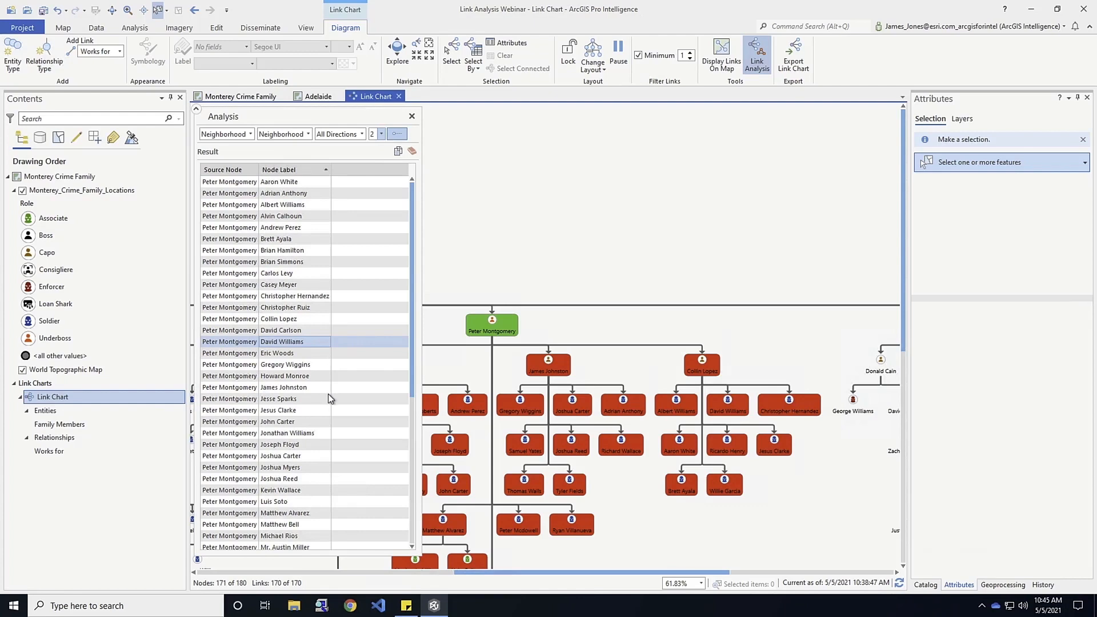
{"action": "scroll", "coordinate": [337, 456], "scroll_direction": "down", "scroll_amount": 7}
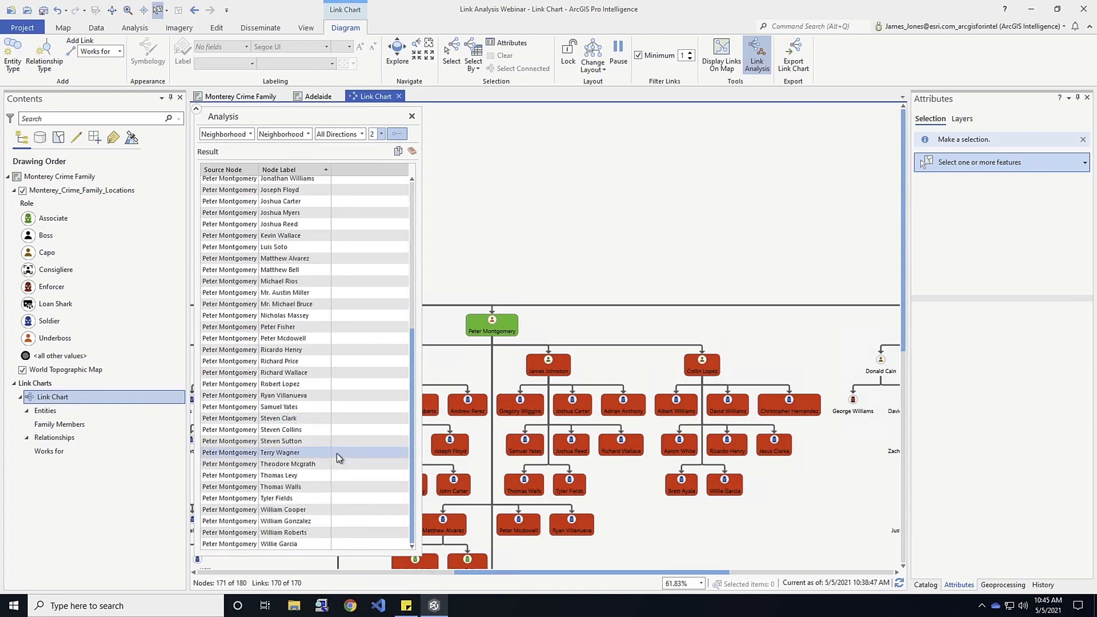
{"action": "scroll", "coordinate": [337, 457], "scroll_direction": "up", "scroll_amount": 7}
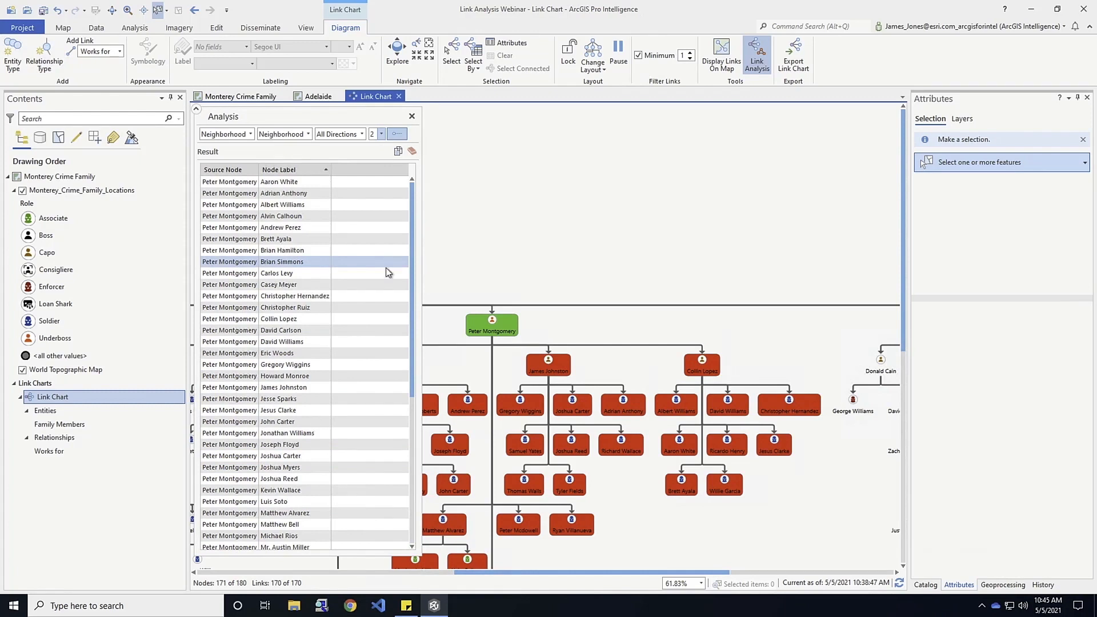
Copy the neighborhood analysis results and open a blank Notepad document.
{"action": "left_click", "coordinate": [398, 153]}
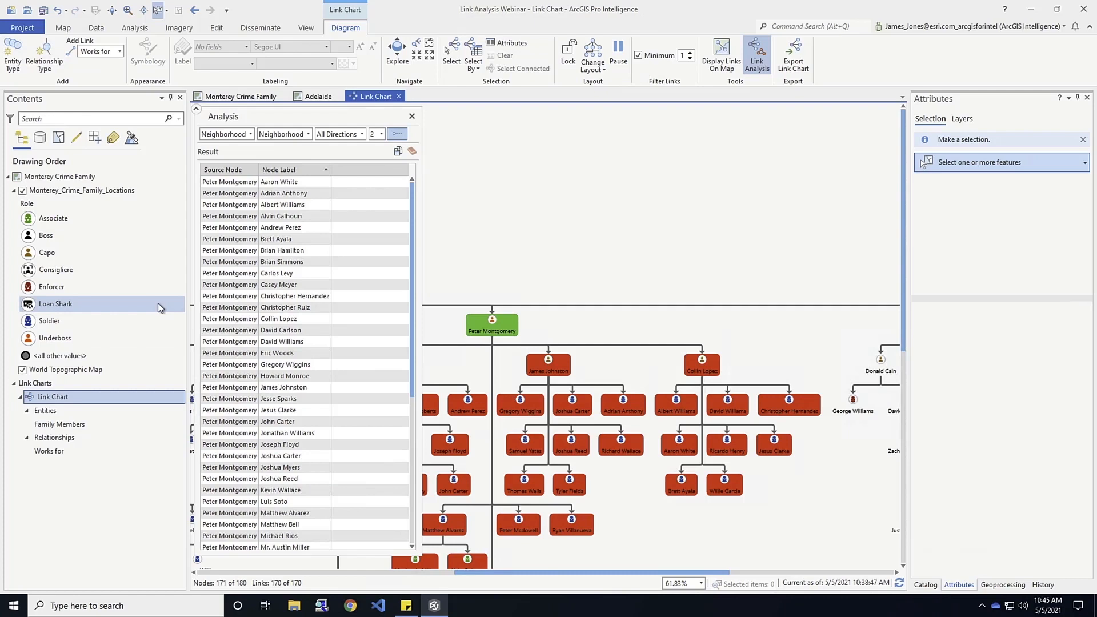
{"action": "left_click", "coordinate": [111, 607]}
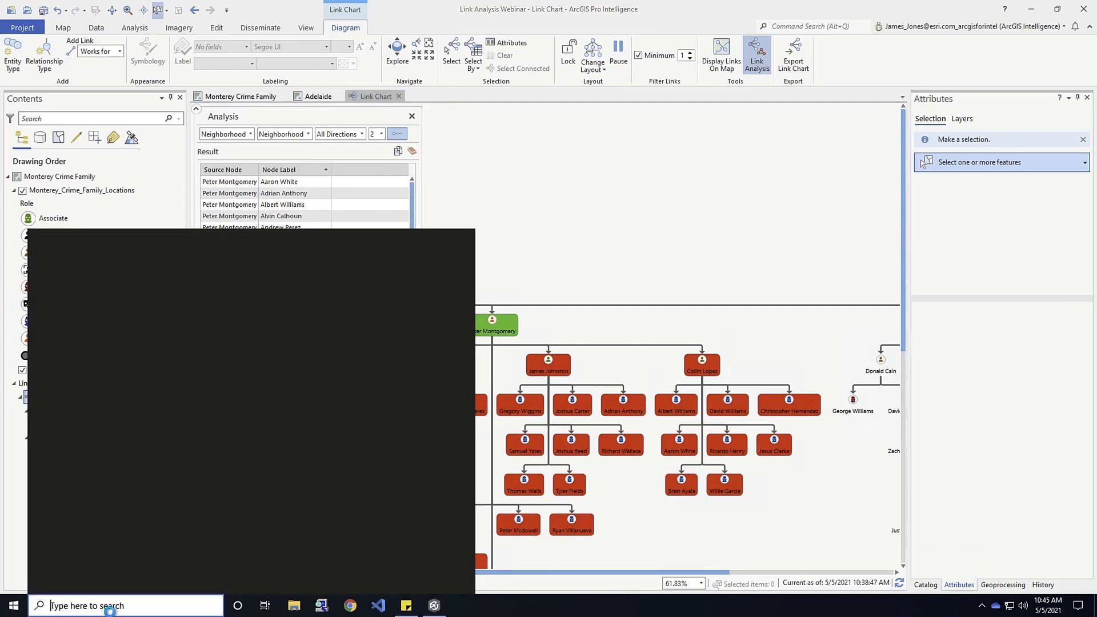
{"action": "type", "text": "notepad"}
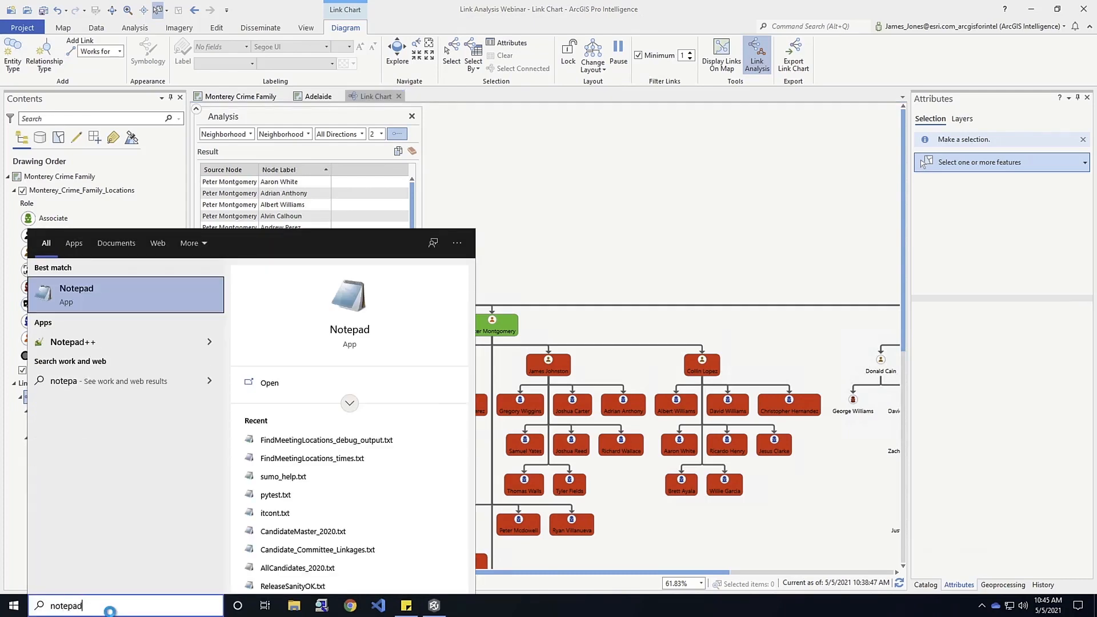
{"action": "key", "text": "Return"}
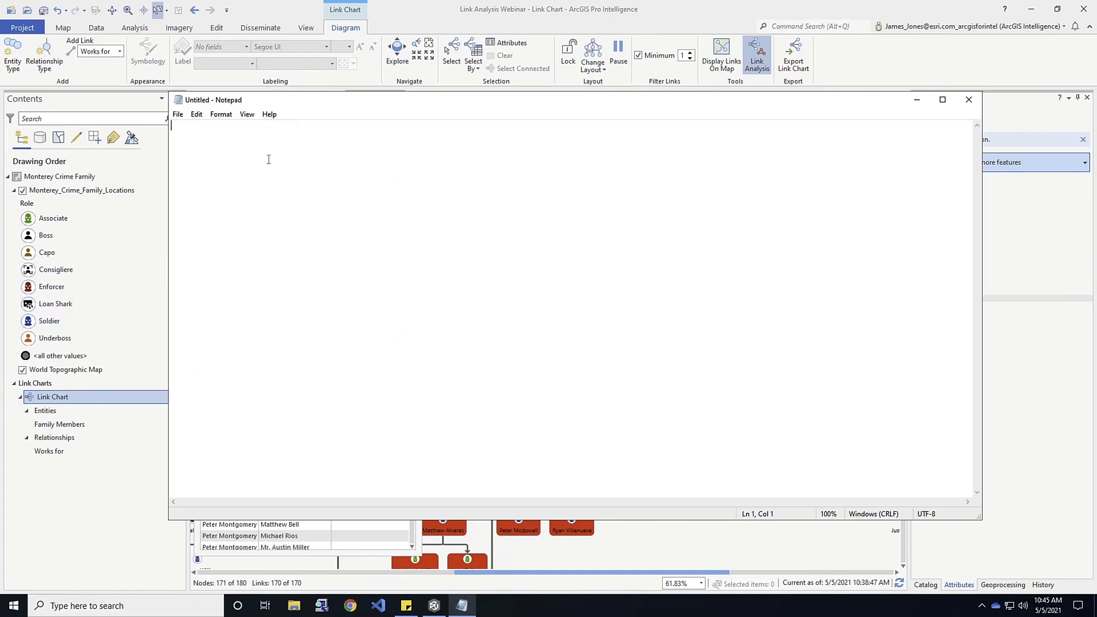
Paste the copied results into the Notepad document, look through the rows, and minimize Notepad.
{"action": "right_click", "coordinate": [252, 160]}
{"action": "left_click", "coordinate": [276, 208]}
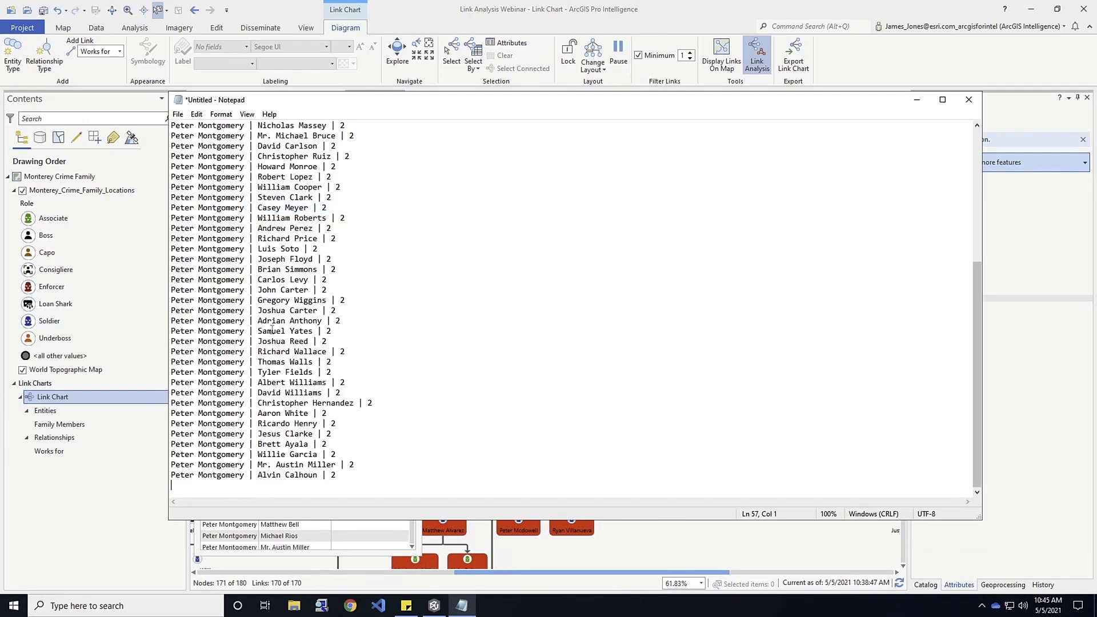
{"action": "scroll", "coordinate": [272, 331], "scroll_direction": "up", "scroll_amount": 7}
{"action": "scroll", "coordinate": [273, 331], "scroll_direction": "down", "scroll_amount": 7}
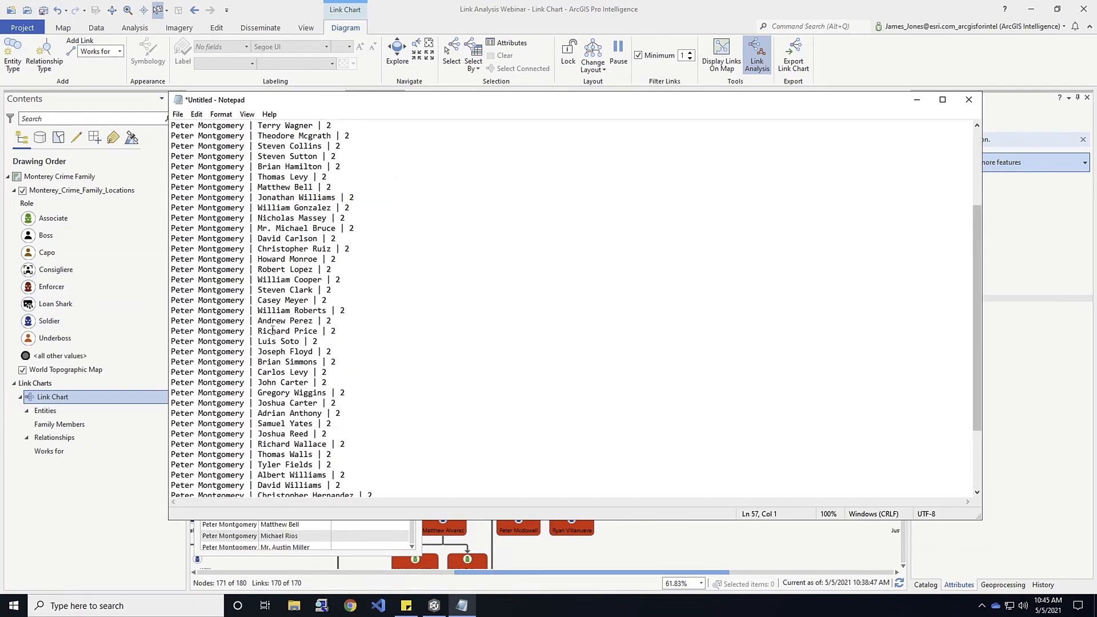
{"action": "scroll", "coordinate": [273, 330], "scroll_direction": "up", "scroll_amount": 7}
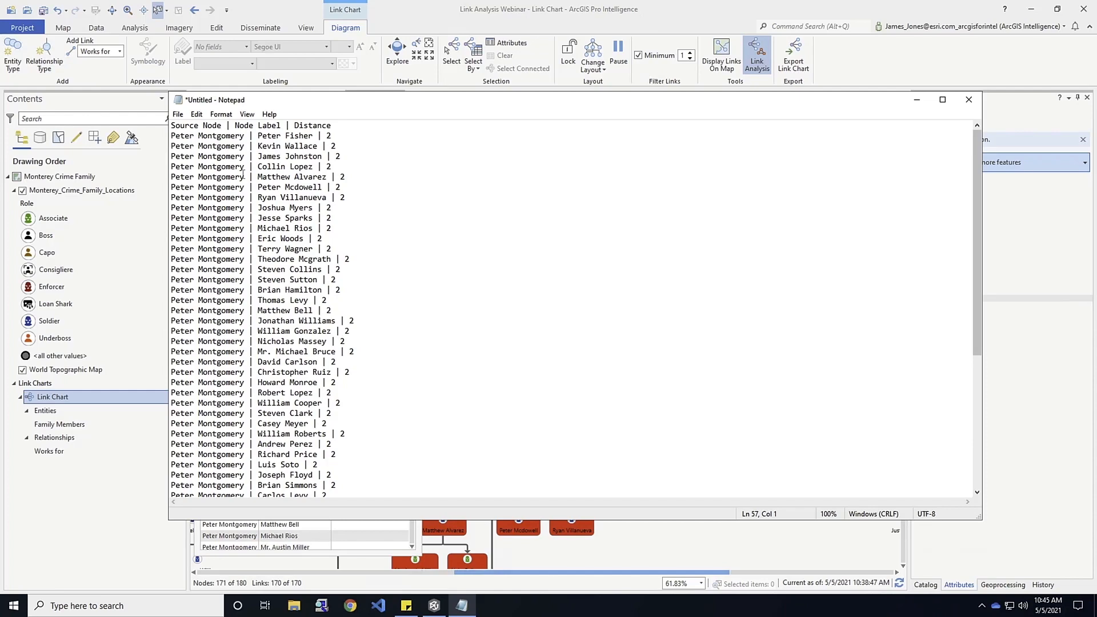
{"action": "left_click", "coordinate": [916, 99]}
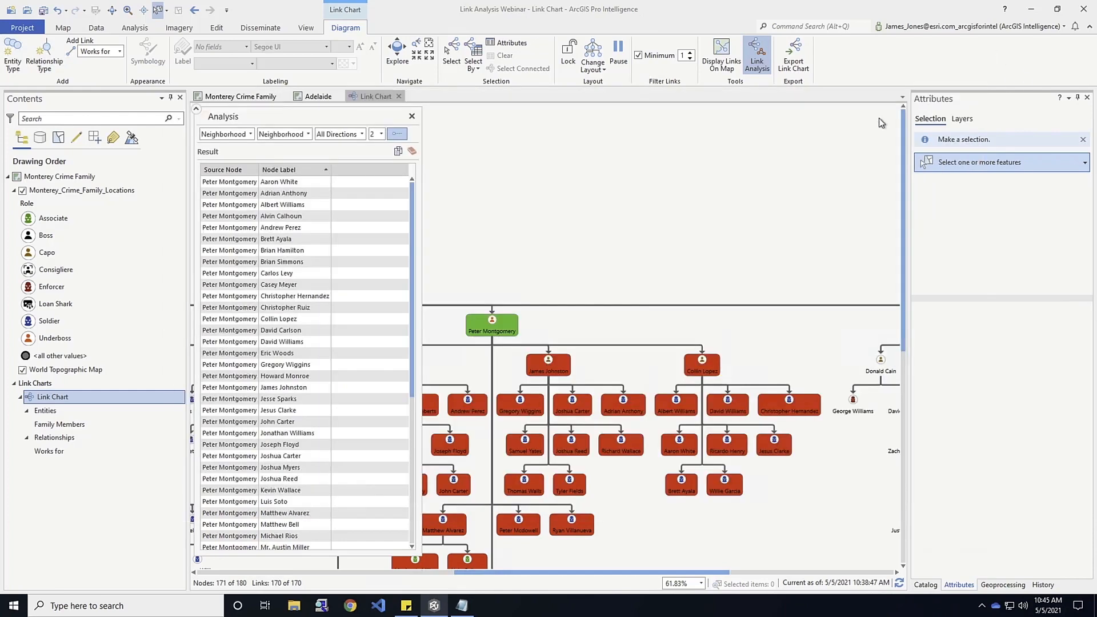
Clear the results and run Compare Neighborhoods in all directions at distance 1, from the underboss's first capo to the middle capo.
{"action": "left_click", "coordinate": [413, 154]}
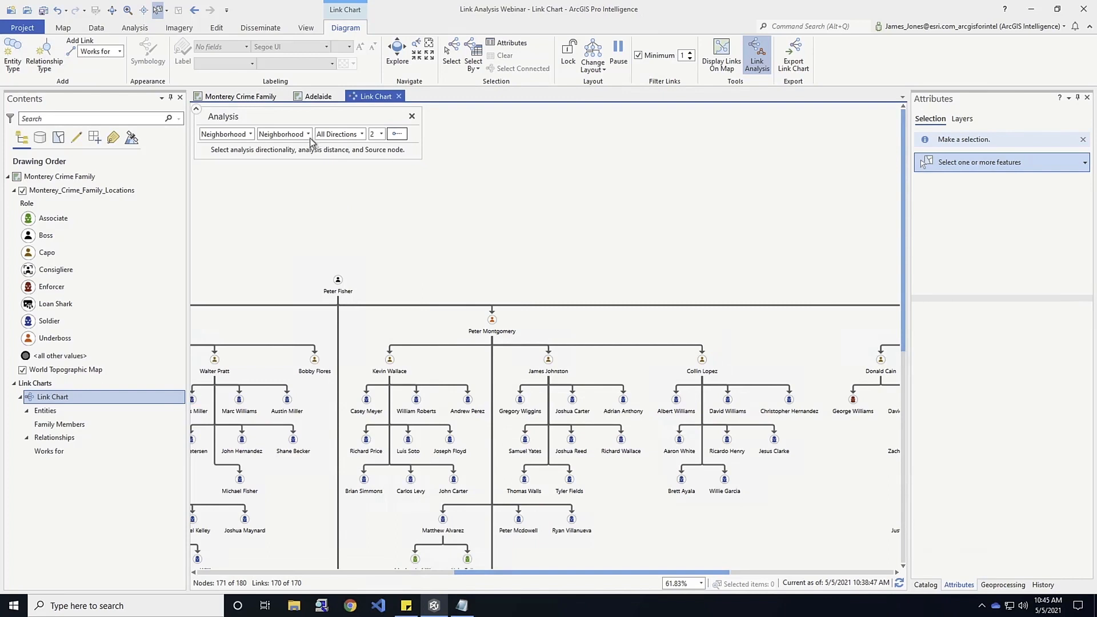
{"action": "left_click", "coordinate": [251, 135]}
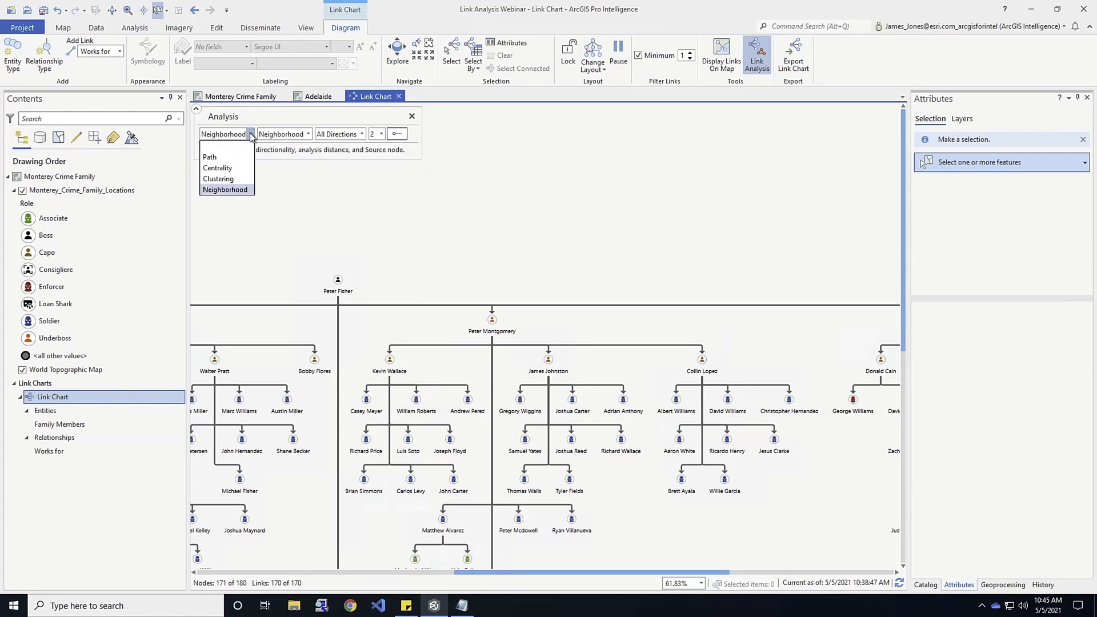
{"action": "left_click", "coordinate": [224, 190]}
{"action": "left_click", "coordinate": [308, 134]}
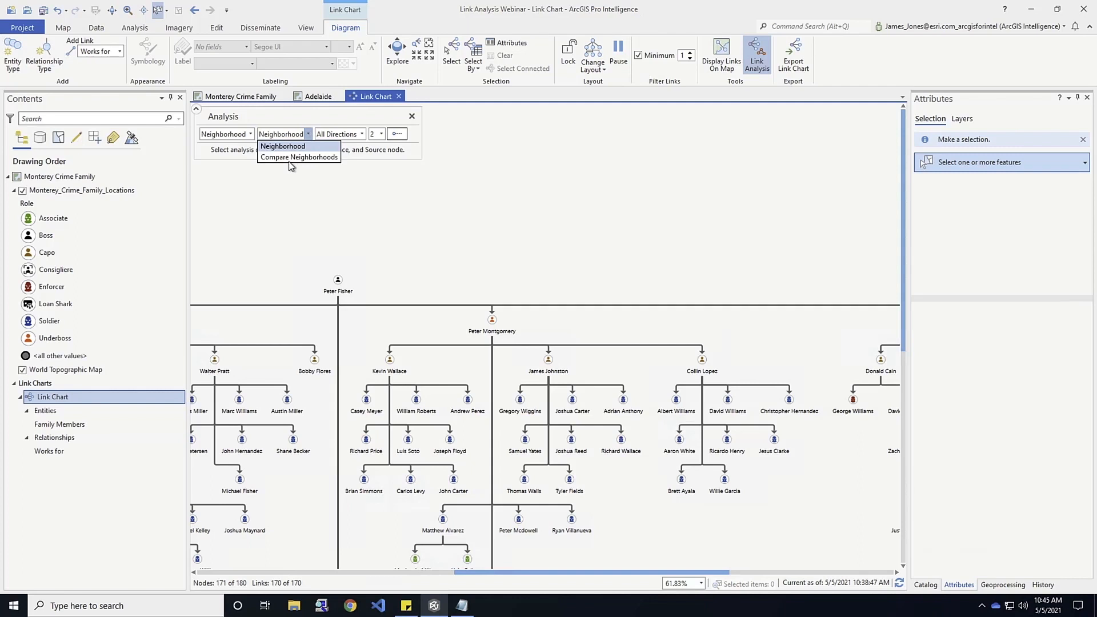
{"action": "left_click", "coordinate": [294, 158]}
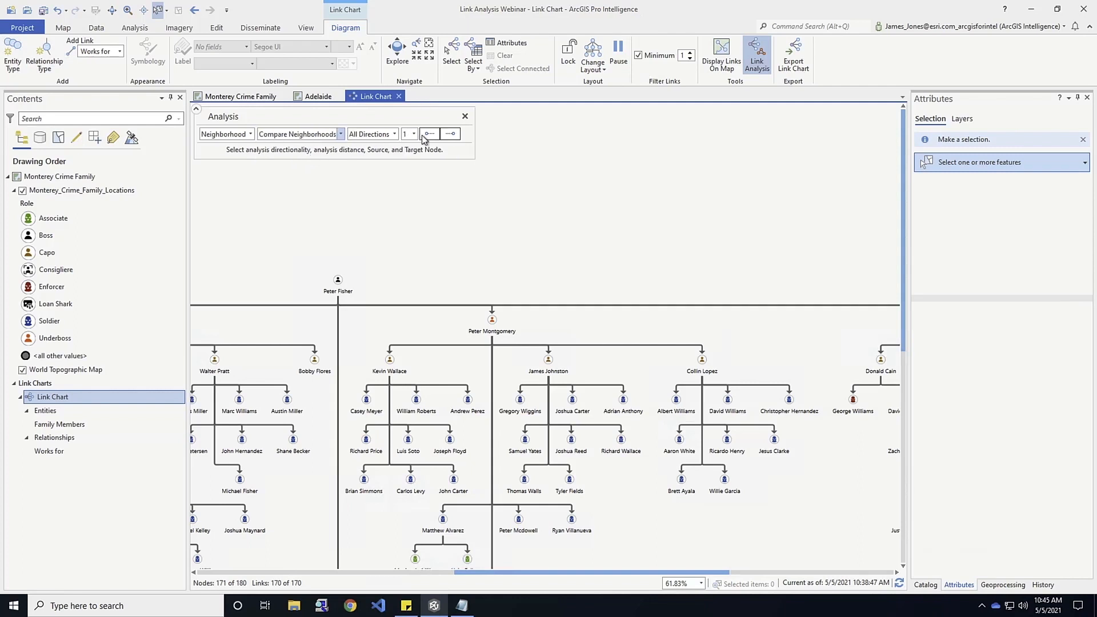
{"action": "left_click", "coordinate": [429, 135]}
{"action": "left_click", "coordinate": [383, 364]}
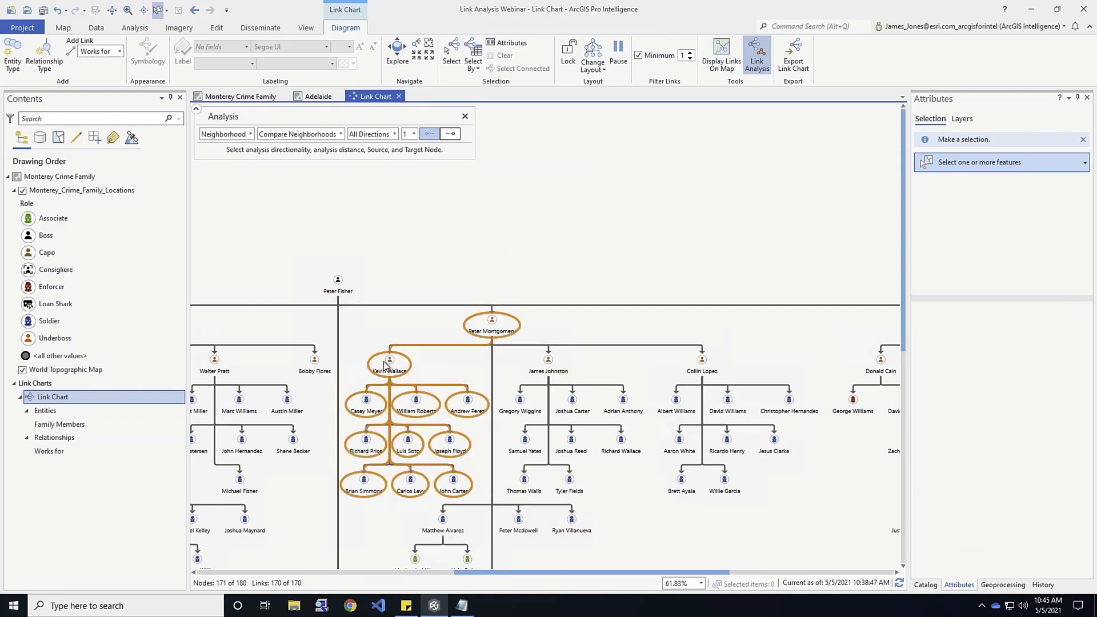
{"action": "left_click", "coordinate": [446, 135]}
{"action": "left_click", "coordinate": [559, 361]}
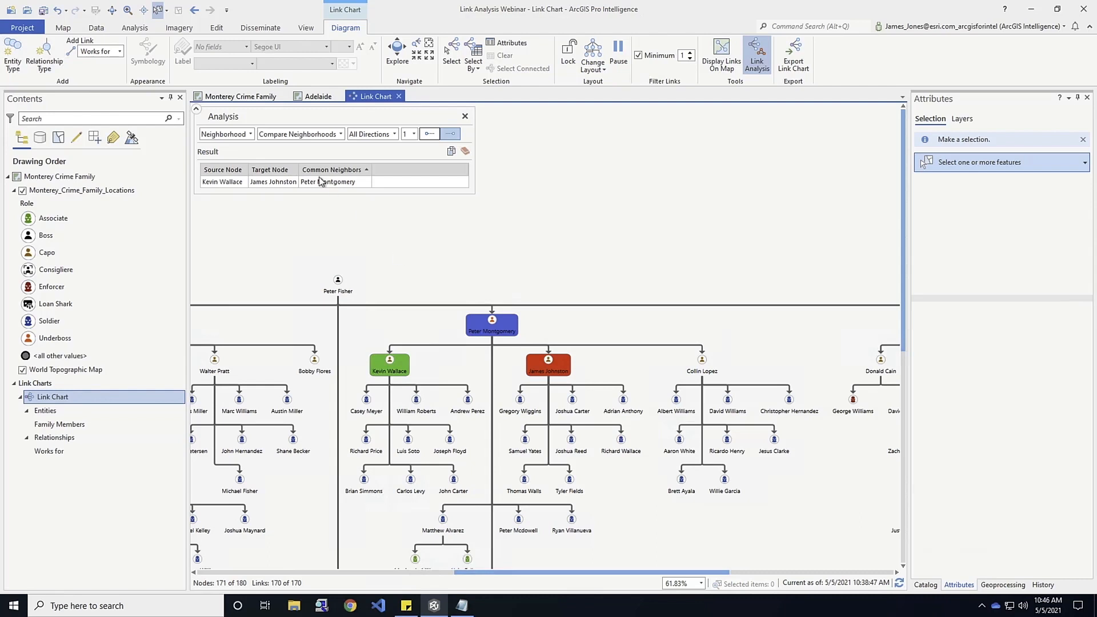
Run a Shortest Path analysis in all directions from the middle capo's last soldier to the boss, and highlight the resulting path.
{"action": "left_click", "coordinate": [251, 136]}
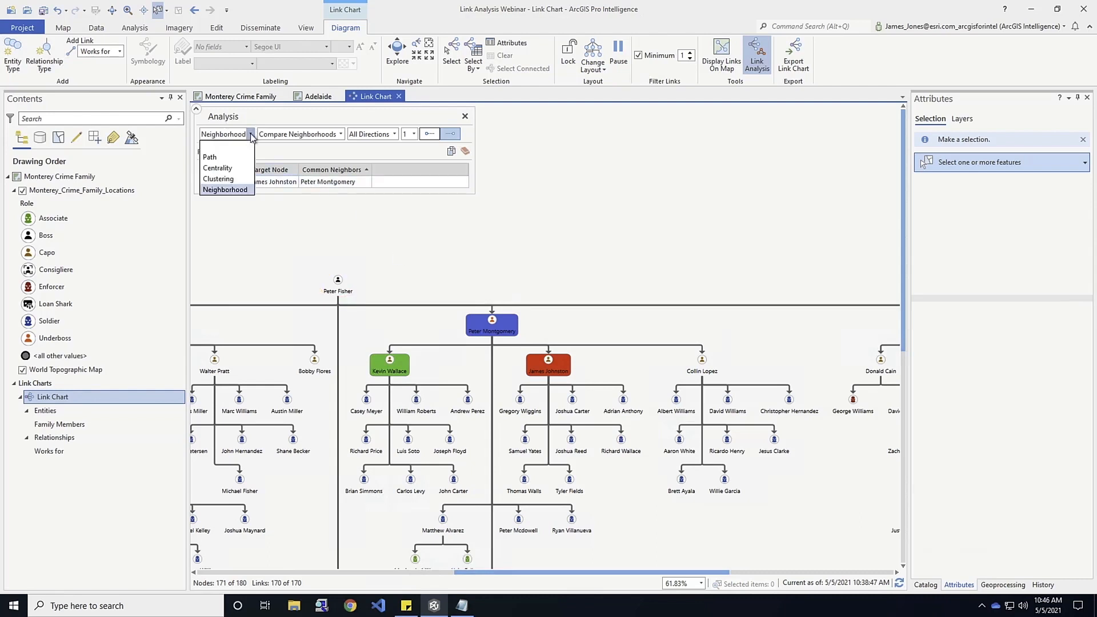
{"action": "left_click", "coordinate": [222, 162]}
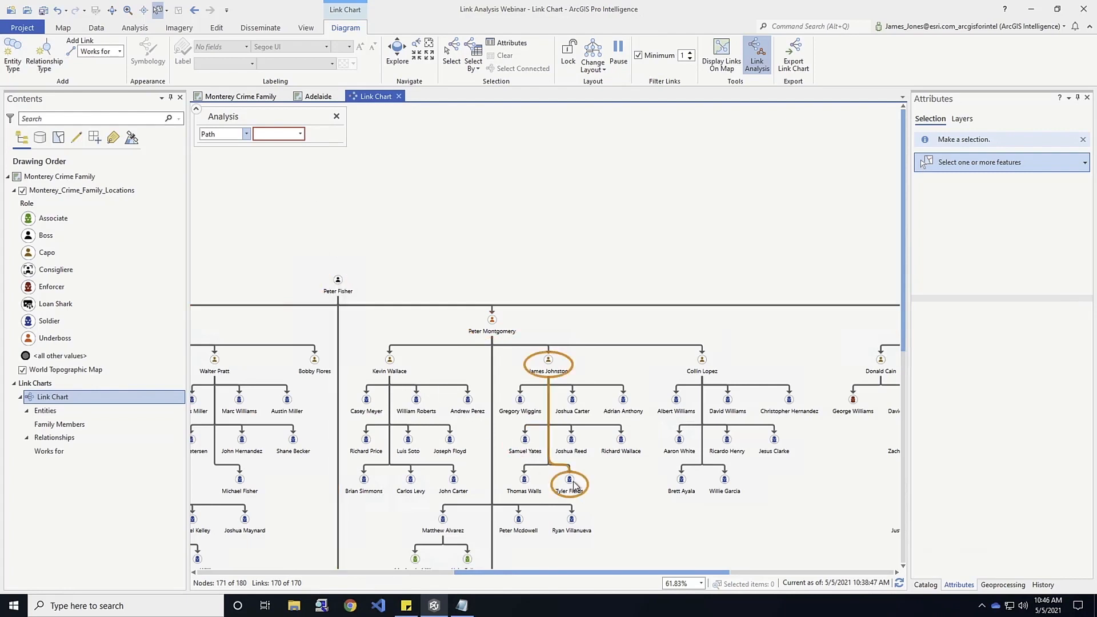
{"action": "left_click", "coordinate": [300, 138]}
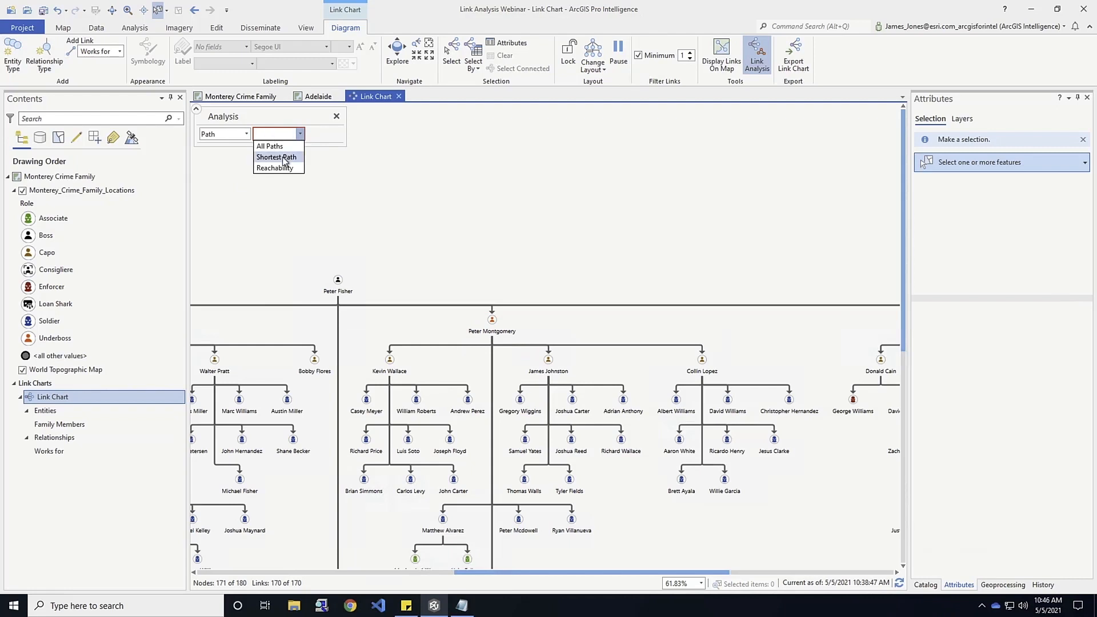
{"action": "left_click", "coordinate": [284, 157]}
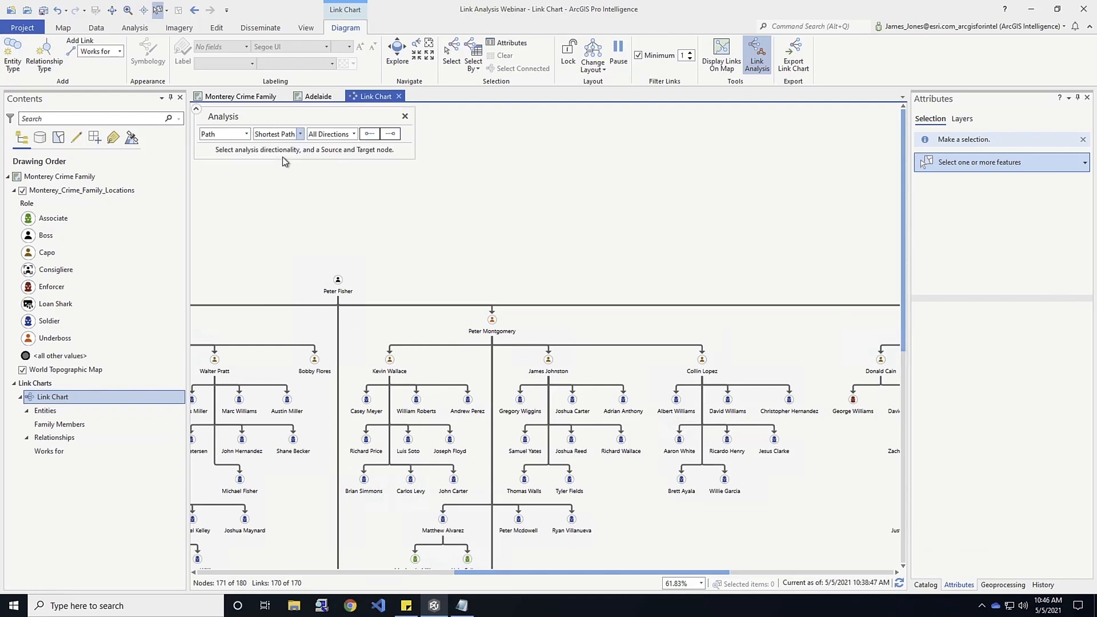
{"action": "left_click", "coordinate": [369, 134]}
{"action": "left_click", "coordinate": [549, 361]}
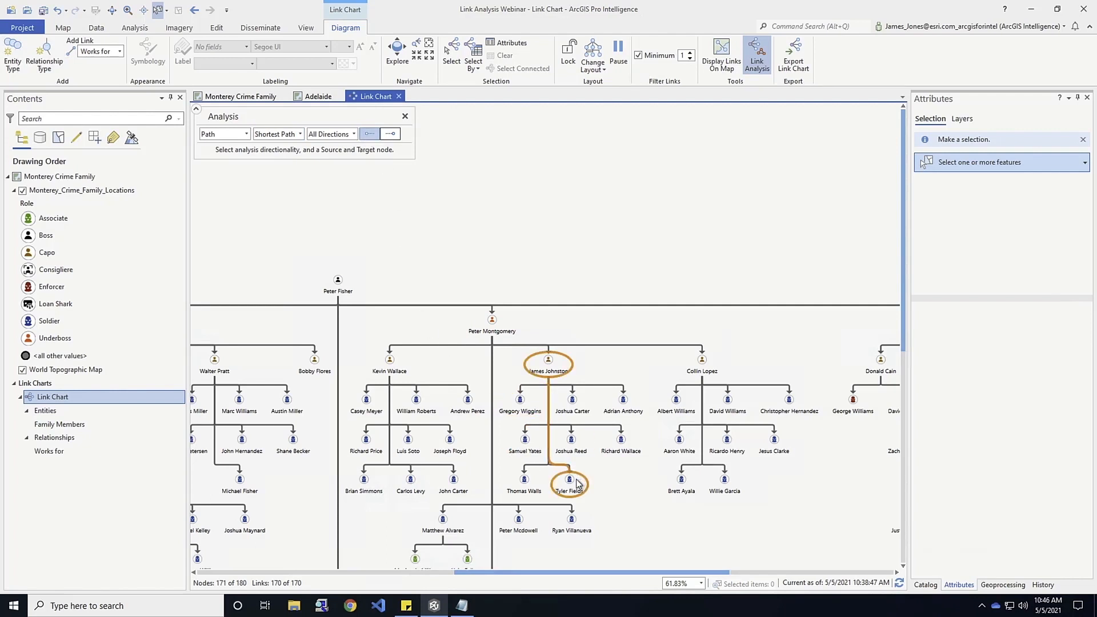
{"action": "left_click", "coordinate": [570, 484]}
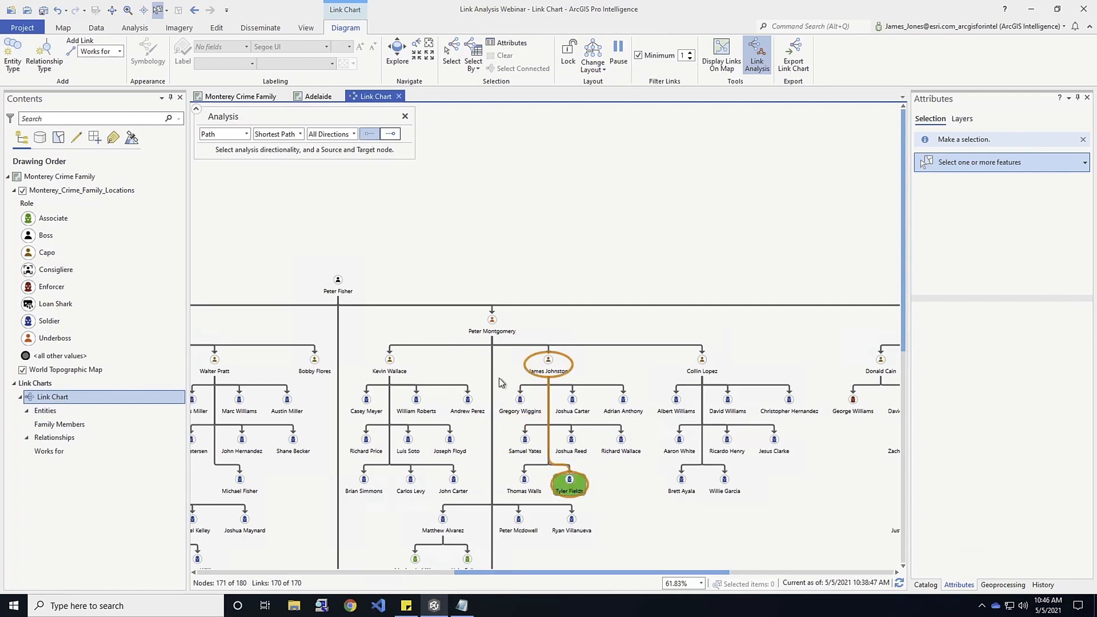
{"action": "left_click", "coordinate": [390, 134]}
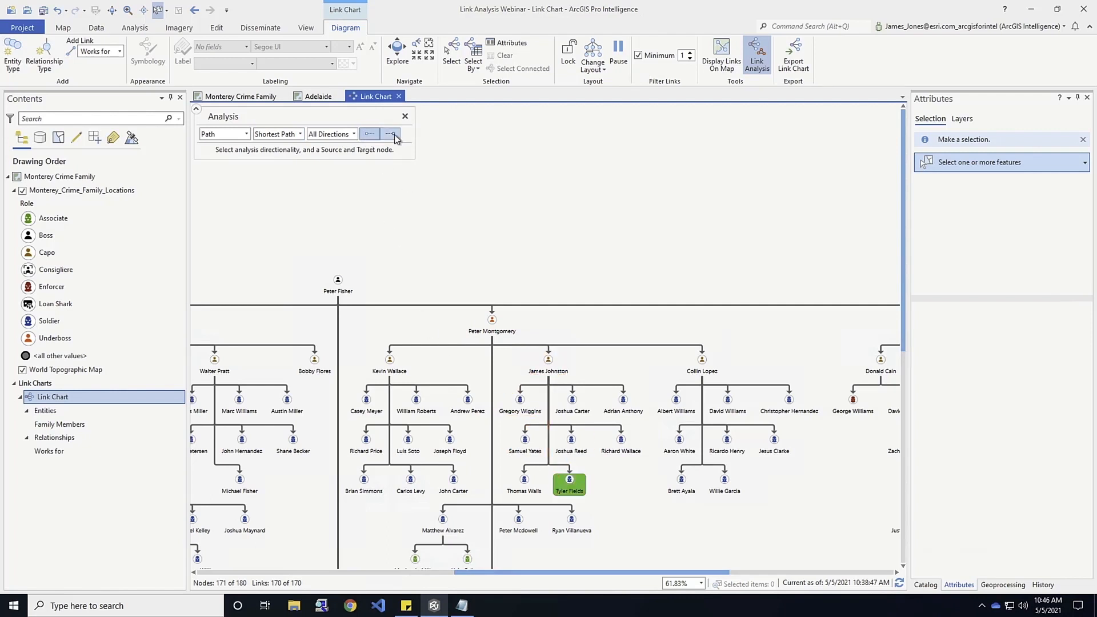
{"action": "left_click", "coordinate": [339, 281]}
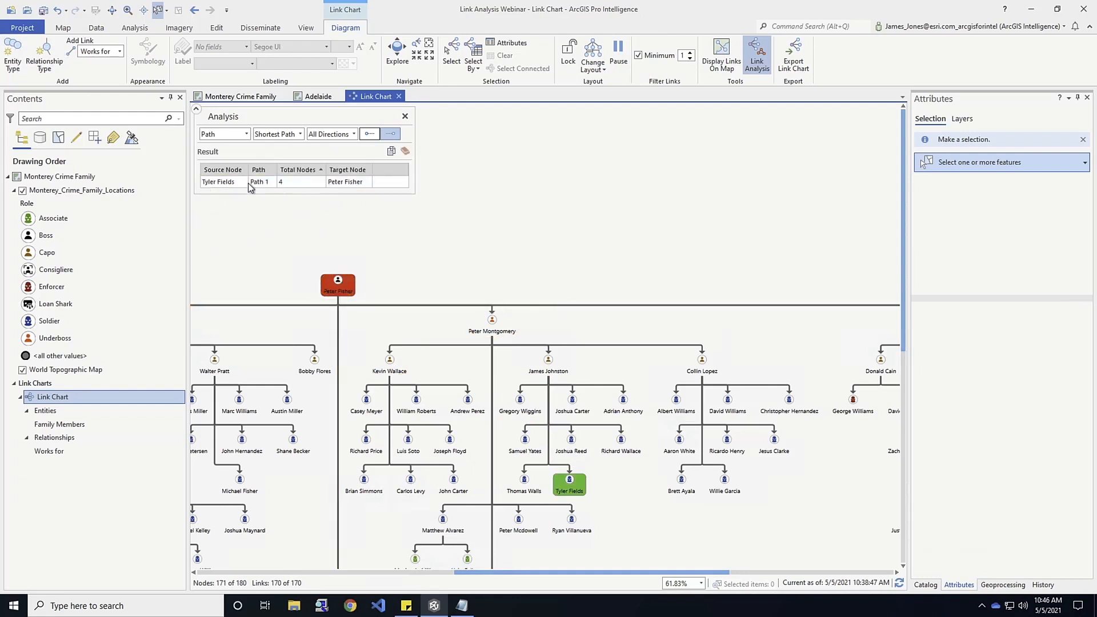
{"action": "left_click", "coordinate": [223, 182]}
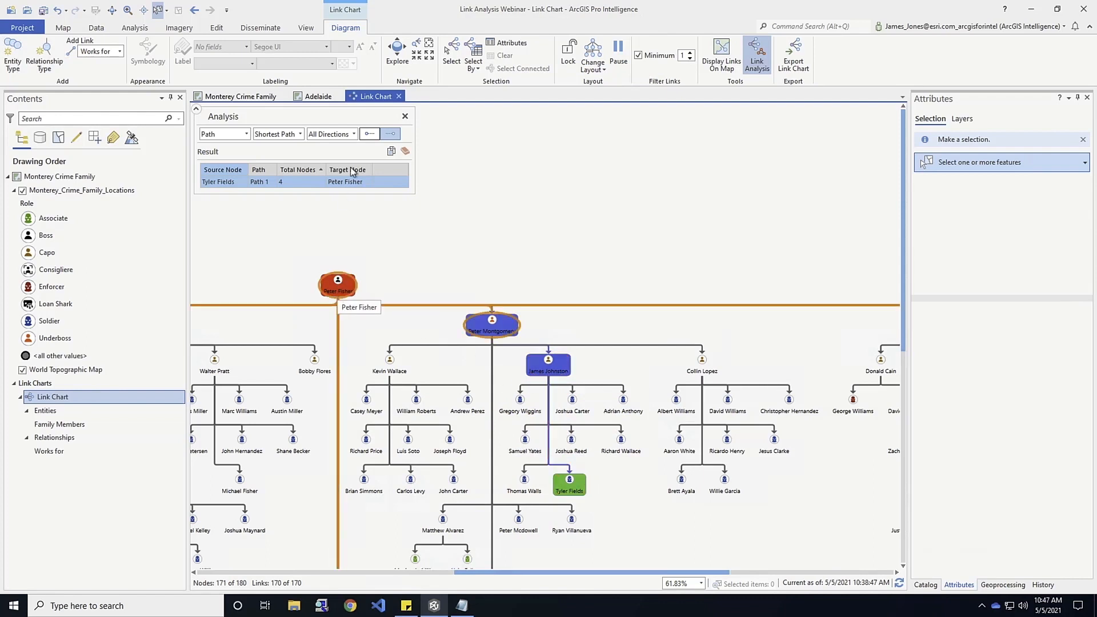
Copy the shortest path results, replace the Notepad document's contents with them, and minimize Notepad.
{"action": "left_click", "coordinate": [392, 153]}
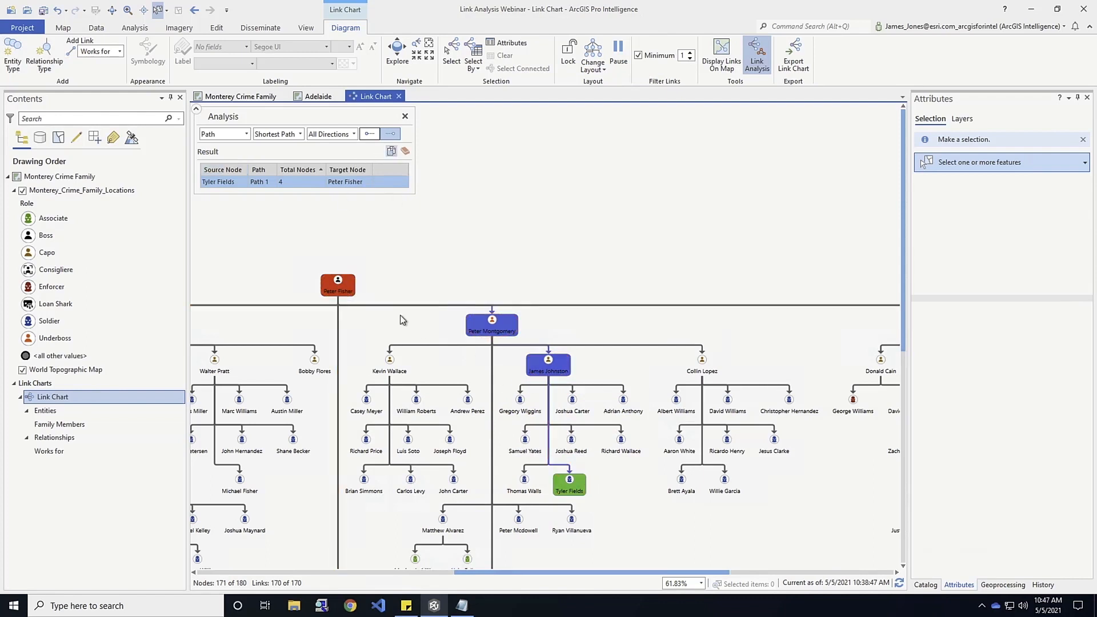
{"action": "left_click", "coordinate": [462, 605]}
{"action": "left_click", "coordinate": [414, 384]}
{"action": "key", "text": "ctrl+a"}
{"action": "key", "text": "Delete"}
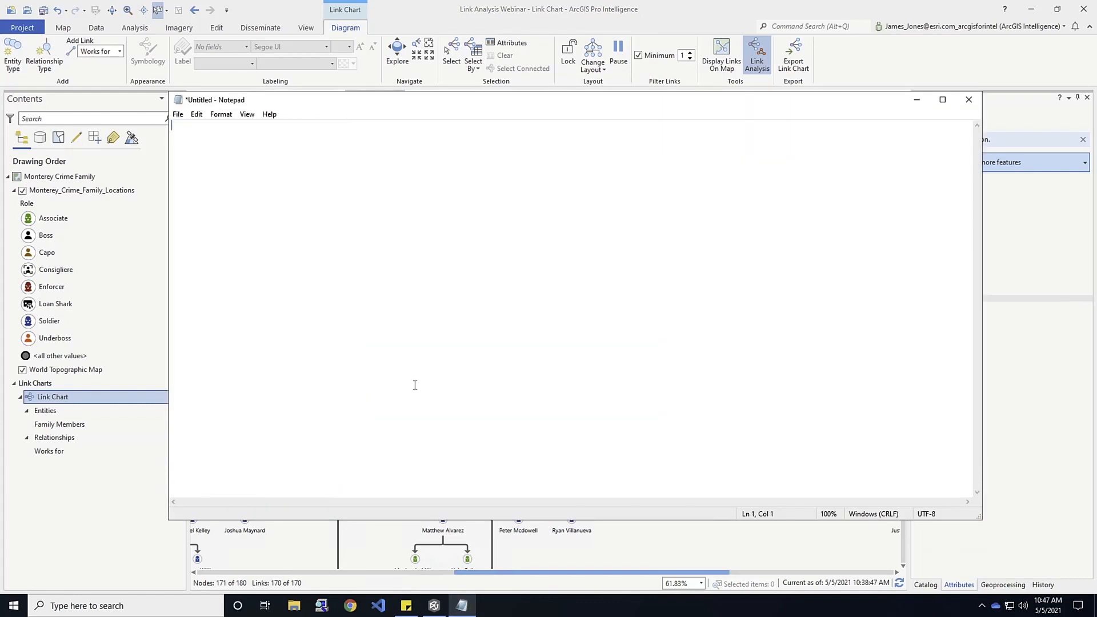
{"action": "key", "text": "ctrl+v"}
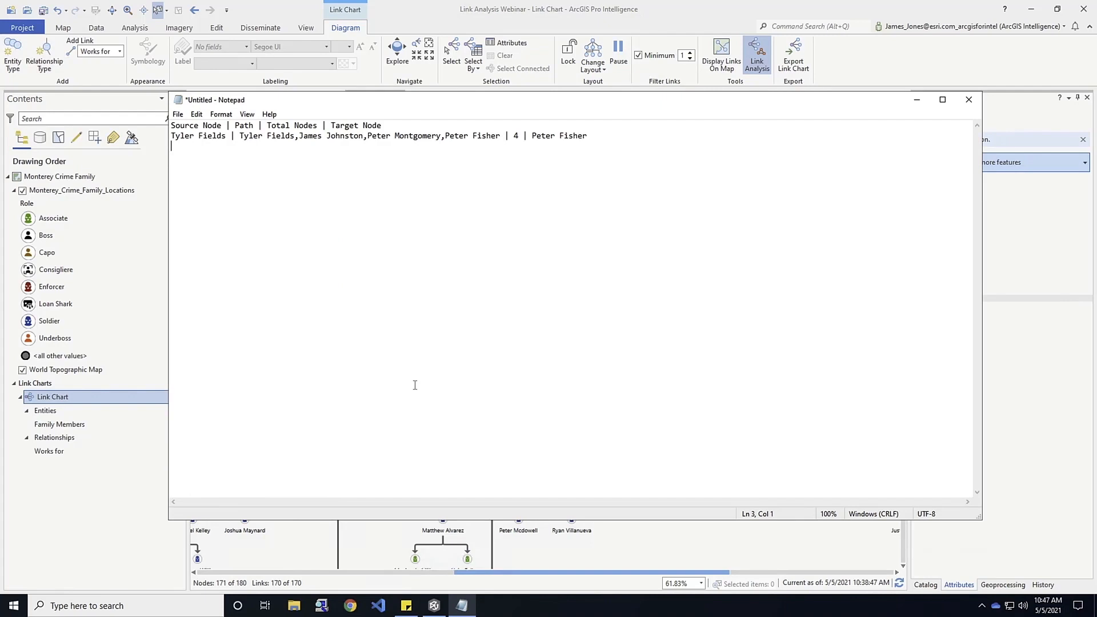
{"action": "left_click", "coordinate": [917, 102]}
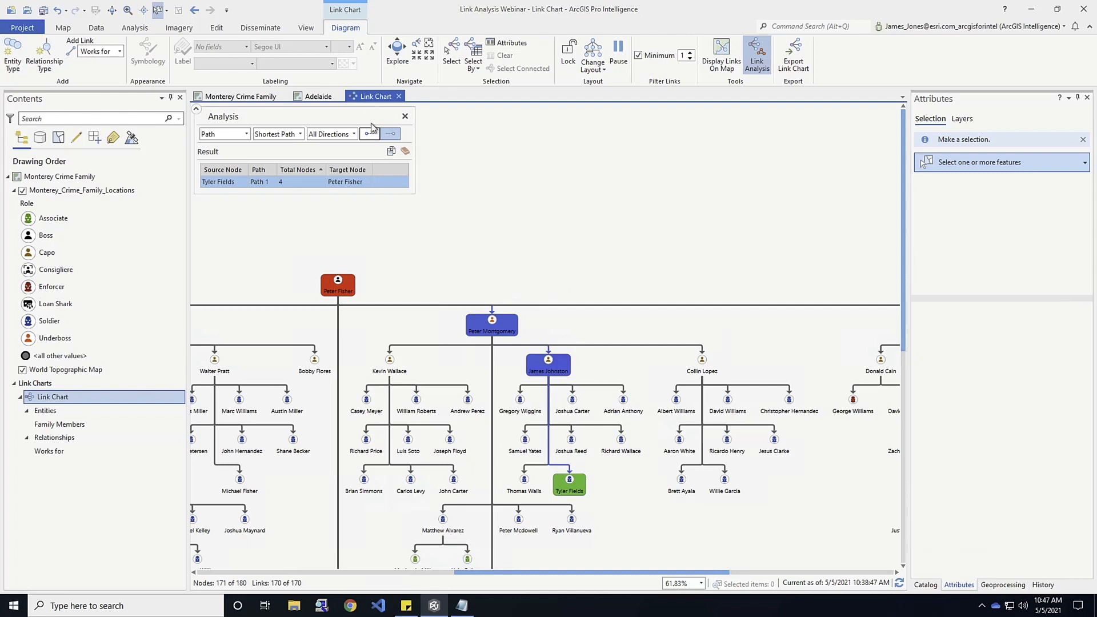
Switch to the Adelaide map and open its link chart.
{"action": "left_click", "coordinate": [319, 96]}
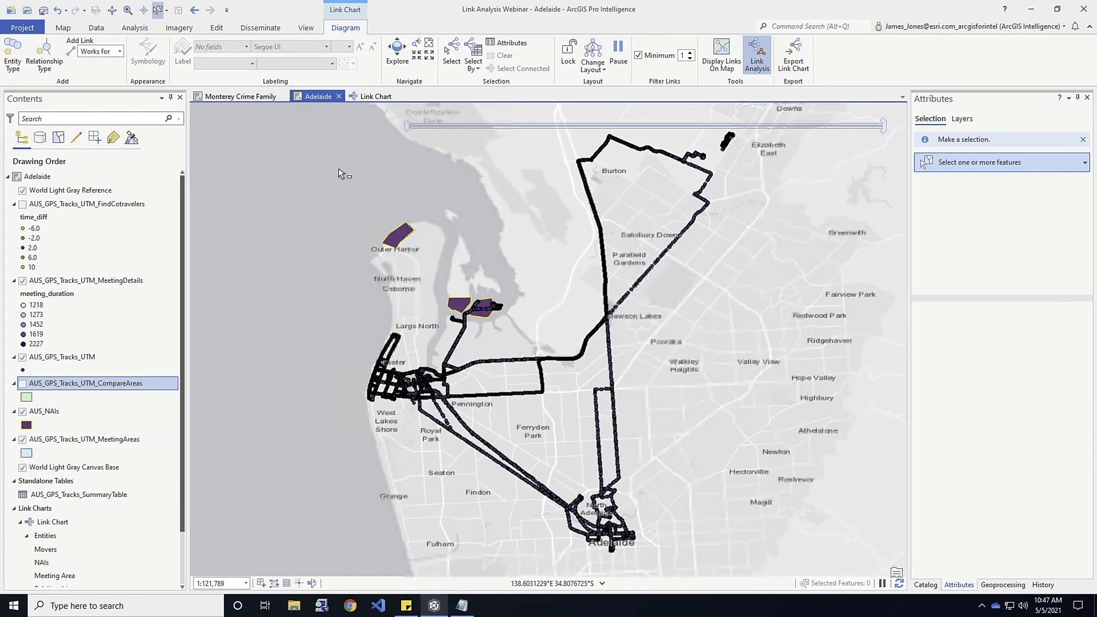
{"action": "double_click", "coordinate": [40, 525]}
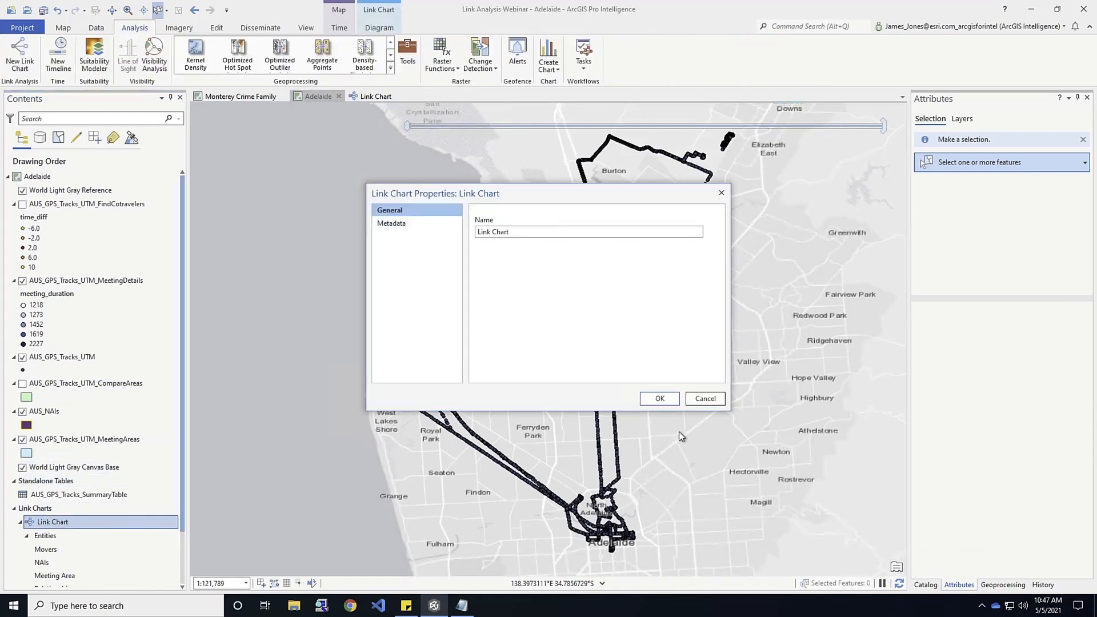
{"action": "left_click", "coordinate": [703, 400]}
{"action": "right_click", "coordinate": [80, 527]}
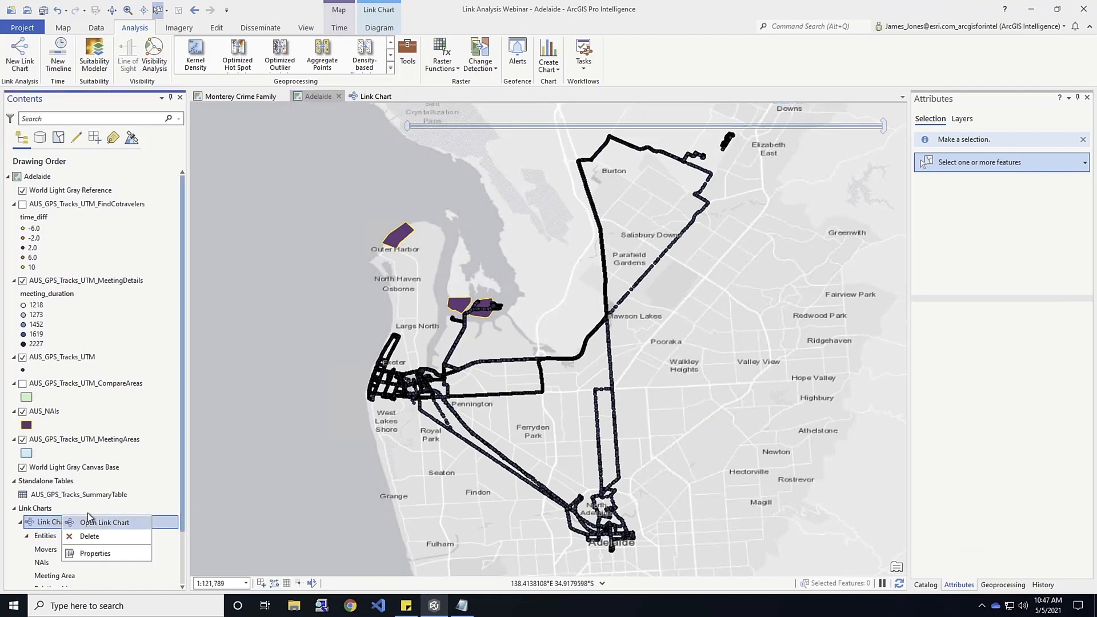
{"action": "left_click", "coordinate": [140, 523]}
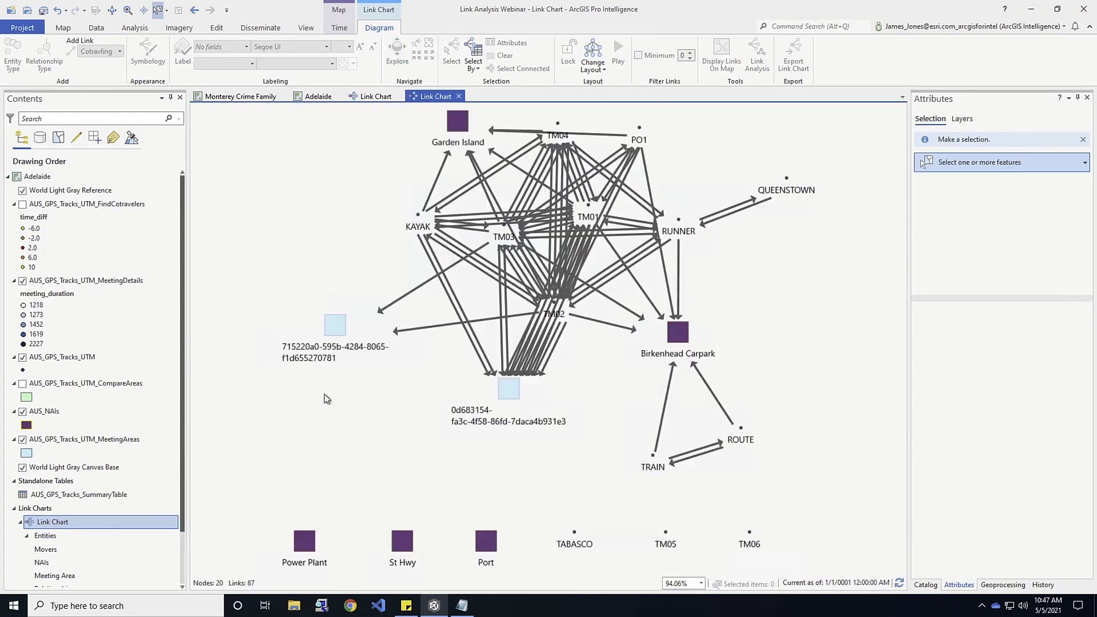
Start link analysis on the Adelaide chart, run Degree Centrality in all directions, and highlight node TM02.
{"action": "left_click", "coordinate": [758, 57]}
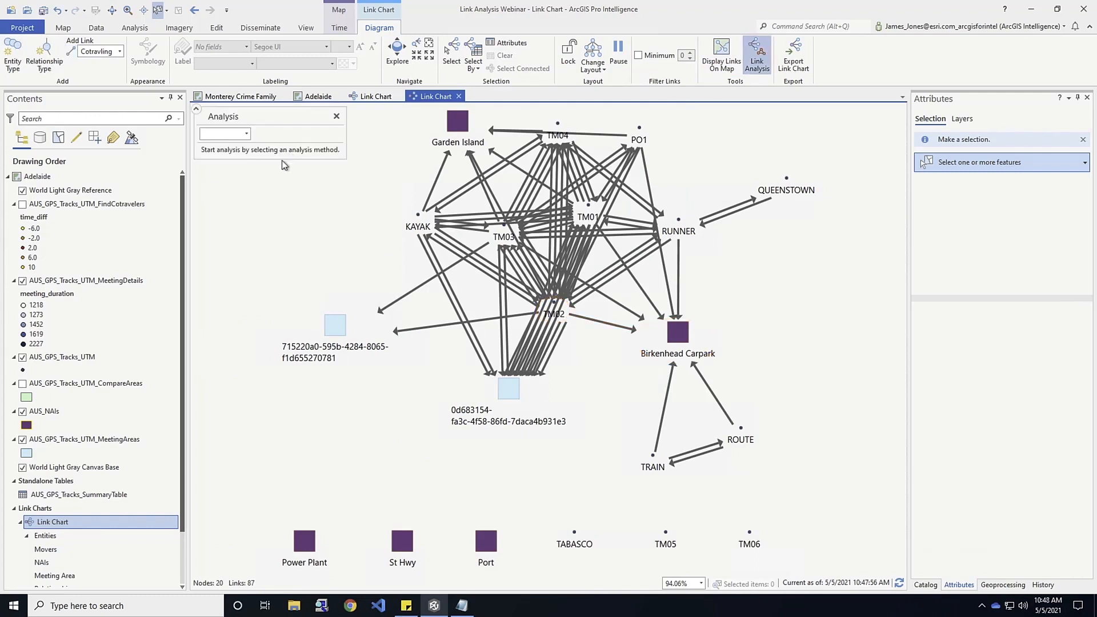
{"action": "left_click", "coordinate": [247, 133]}
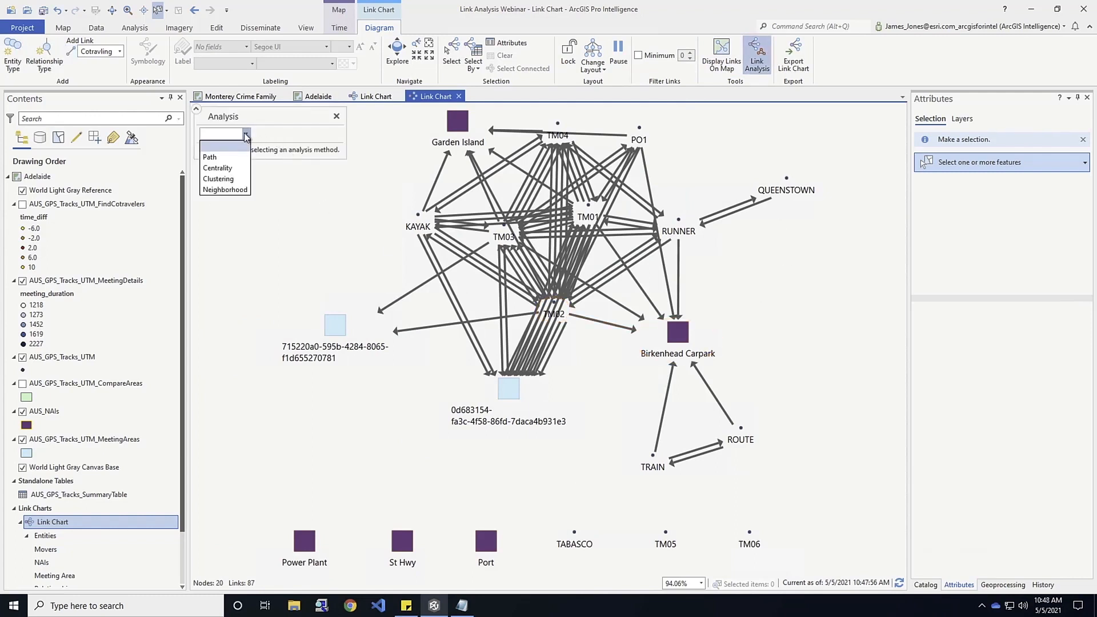
{"action": "left_click", "coordinate": [238, 170]}
{"action": "left_click", "coordinate": [300, 134]}
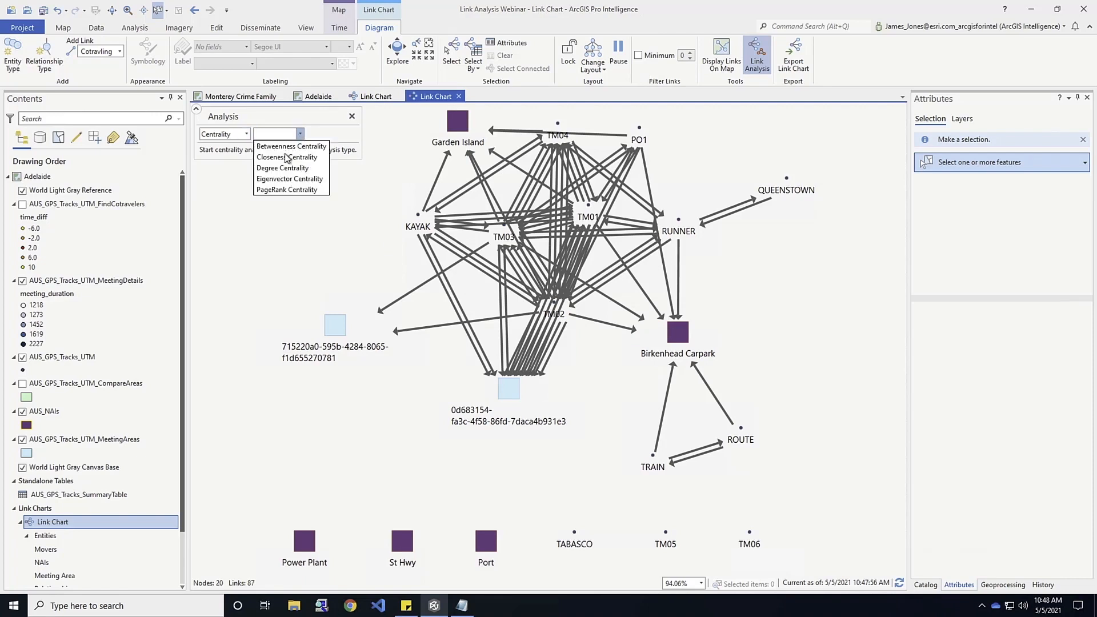
{"action": "left_click", "coordinate": [281, 168]}
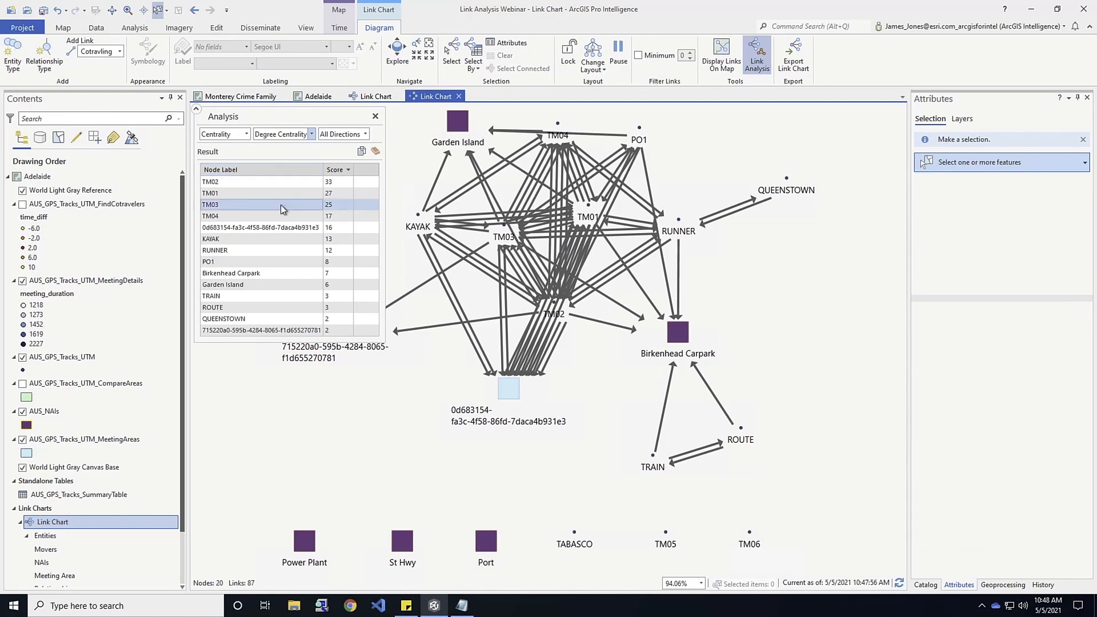
{"action": "left_click", "coordinate": [222, 186]}
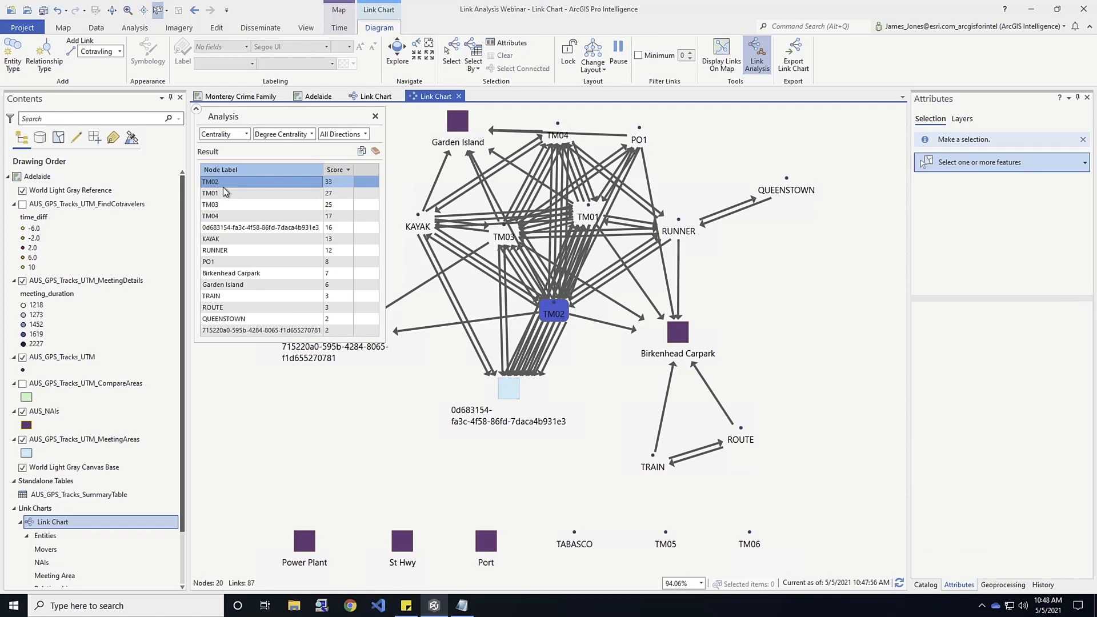
Recalculate degree centrality for the Outgoing and Incoming directions, and highlight meeting area 0d683154-fa3c-4f58-86fd-7daca4b931e3.
{"action": "left_click", "coordinate": [366, 134]}
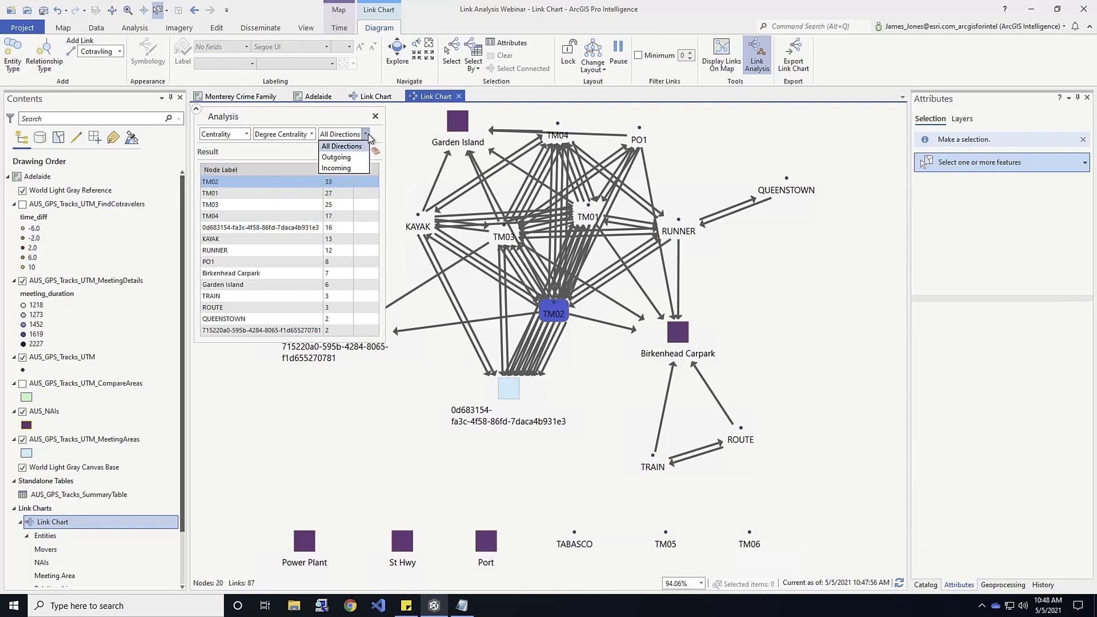
{"action": "left_click", "coordinate": [340, 157]}
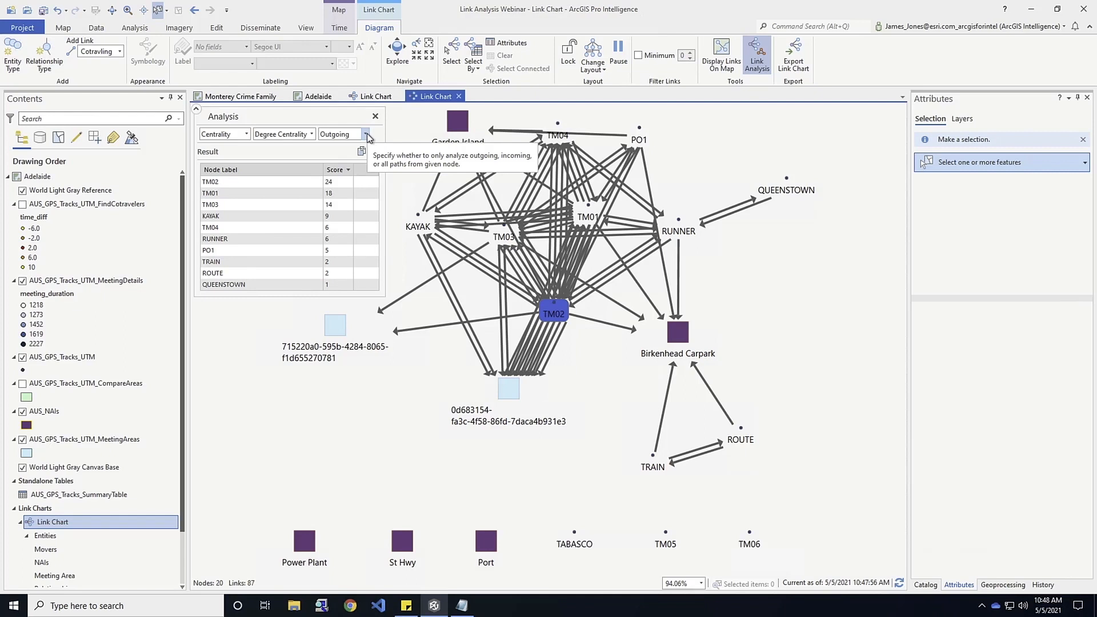
{"action": "left_click", "coordinate": [367, 135]}
{"action": "left_click", "coordinate": [336, 171]}
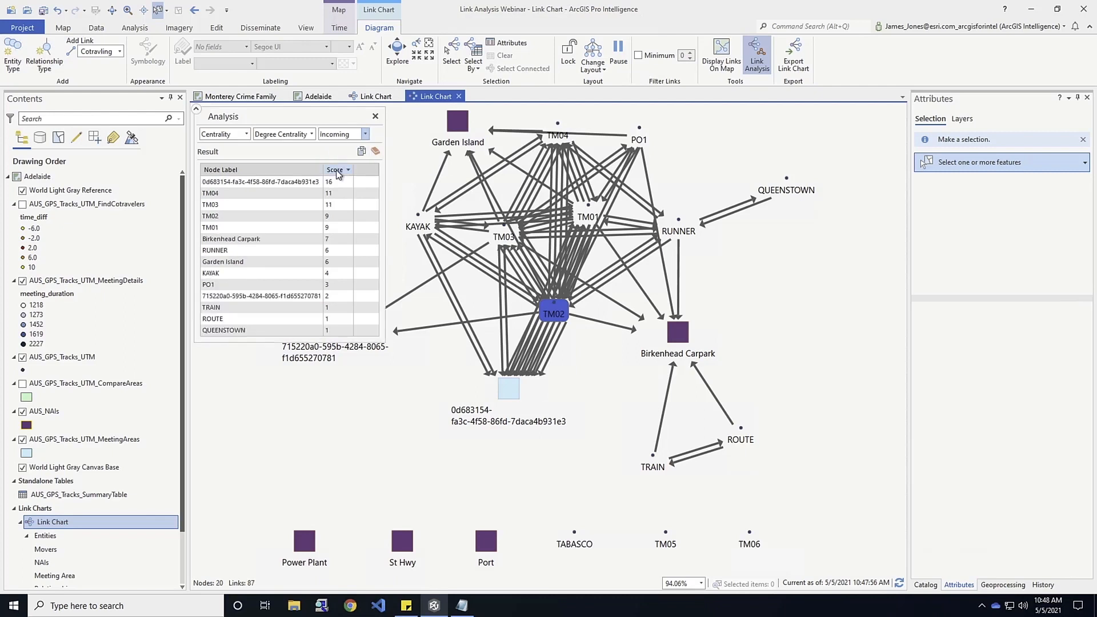
{"action": "left_click", "coordinate": [284, 183]}
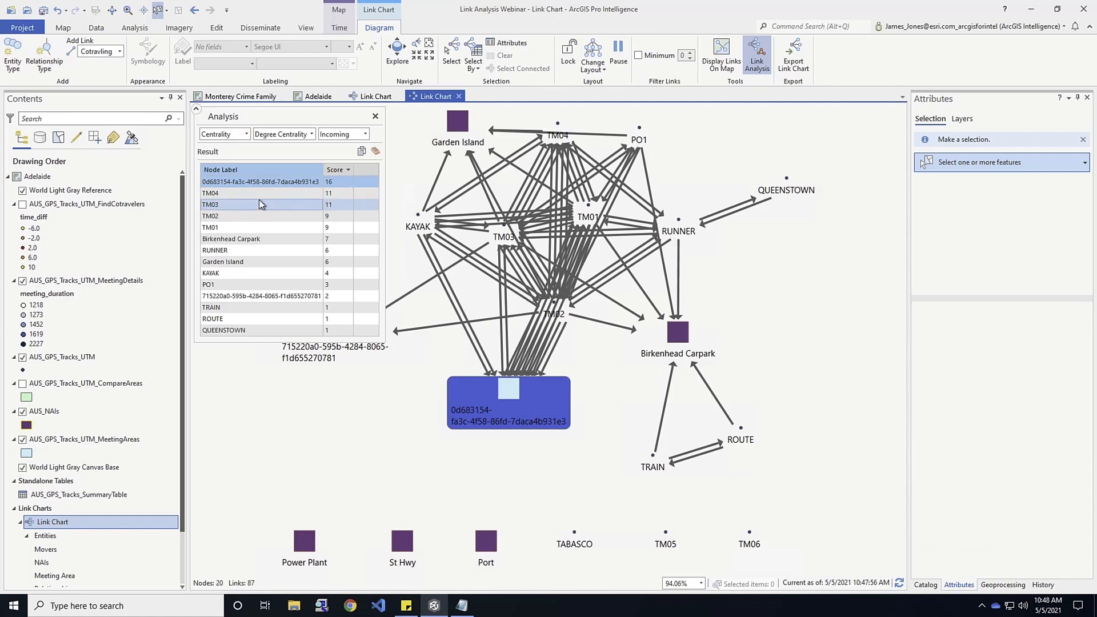
Change the centrality analysis to PageRank Centrality and highlight the Birkenhead Carpark node.
{"action": "left_click", "coordinate": [312, 135]}
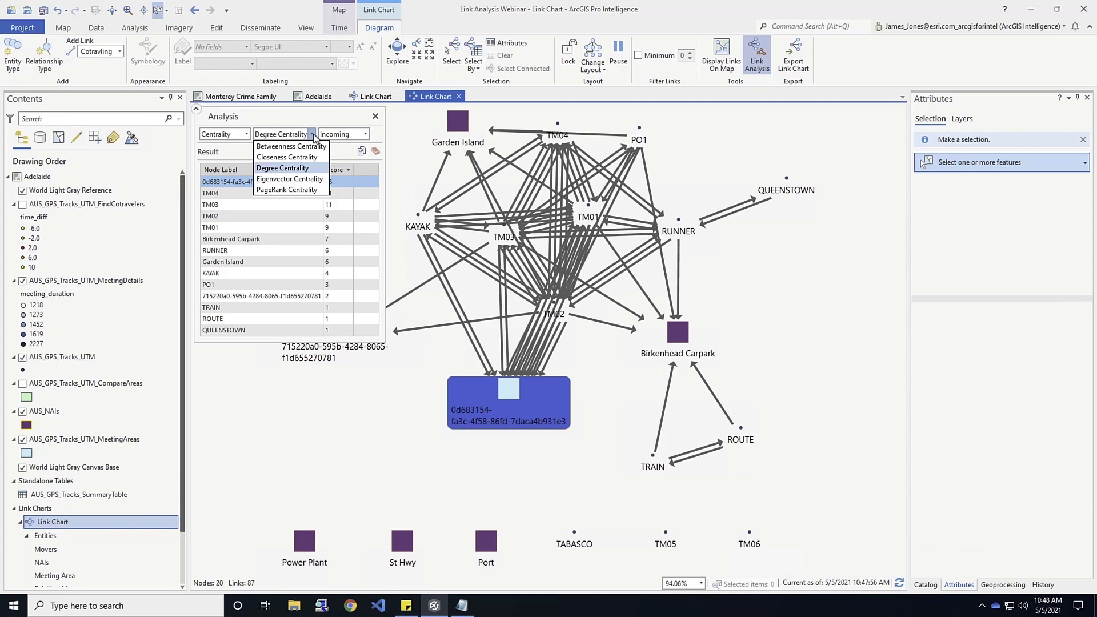
{"action": "left_click", "coordinate": [275, 189]}
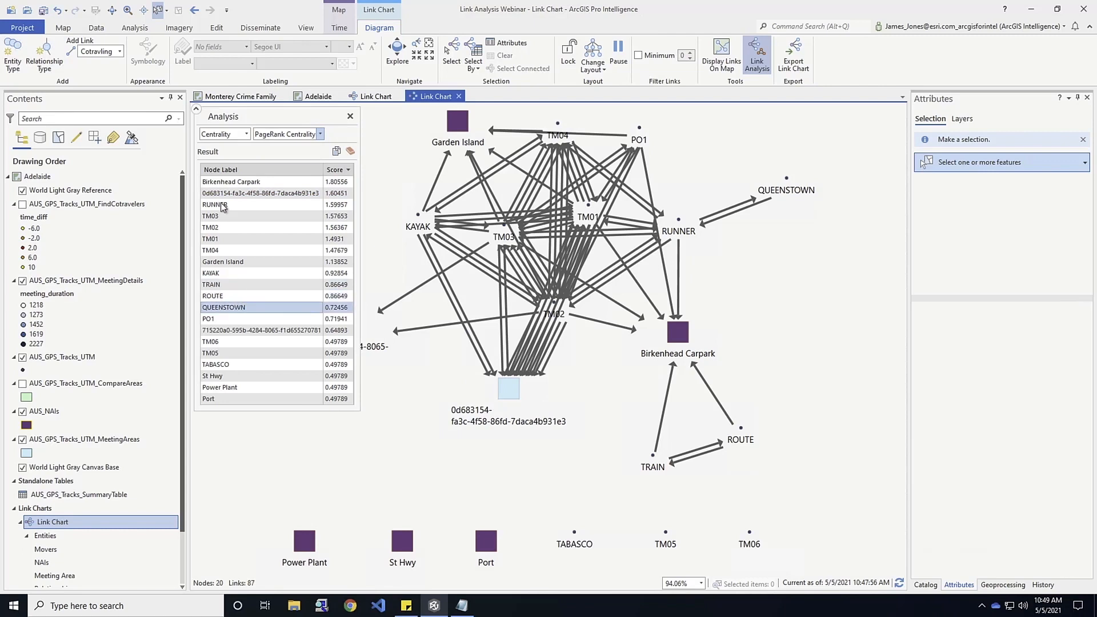
{"action": "left_click", "coordinate": [230, 182]}
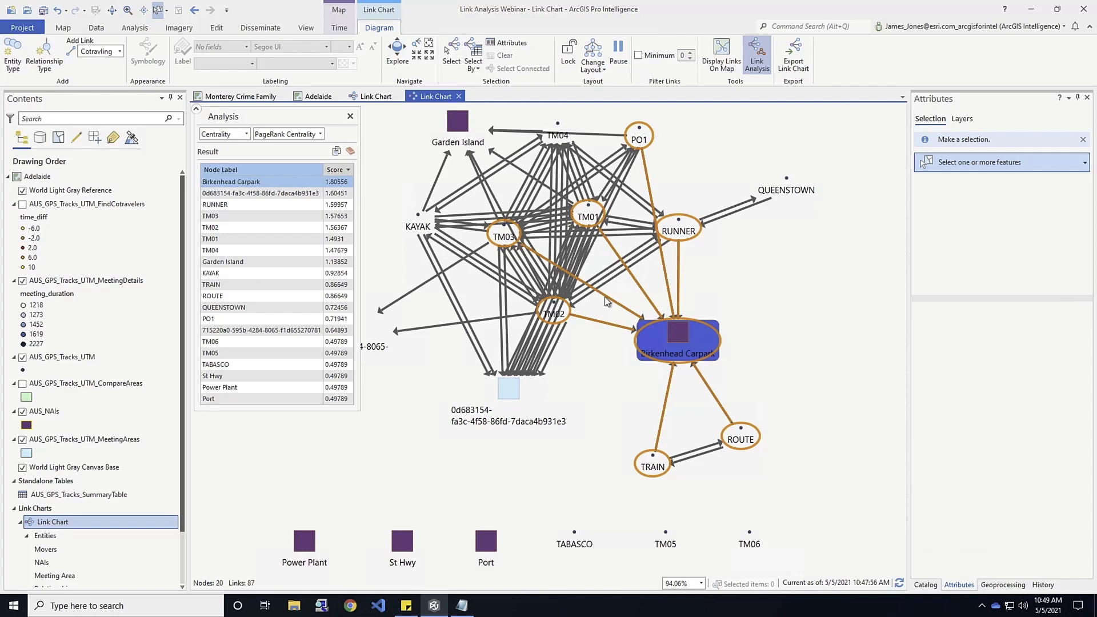
Run Compare Neighborhoods in all directions at distance 1, with meeting area 715220a0-595b-4284-8065-f1d655270781 as source and 0d683154-fa3c-4f58-86fd-7daca4b931e3 as target.
{"action": "left_click", "coordinate": [247, 135]}
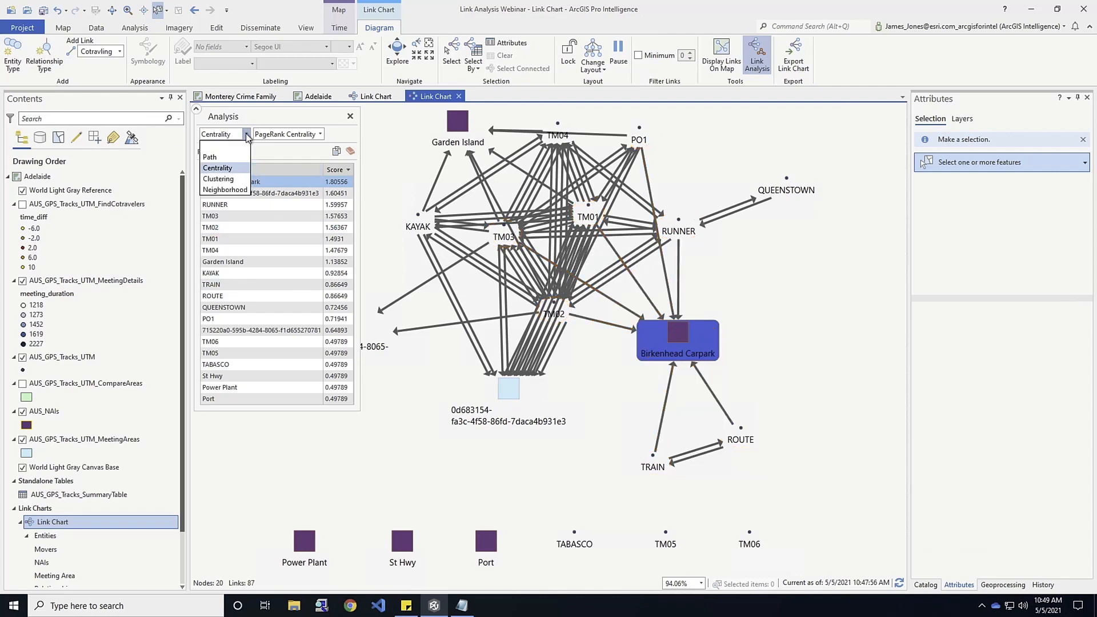
{"action": "left_click", "coordinate": [229, 189]}
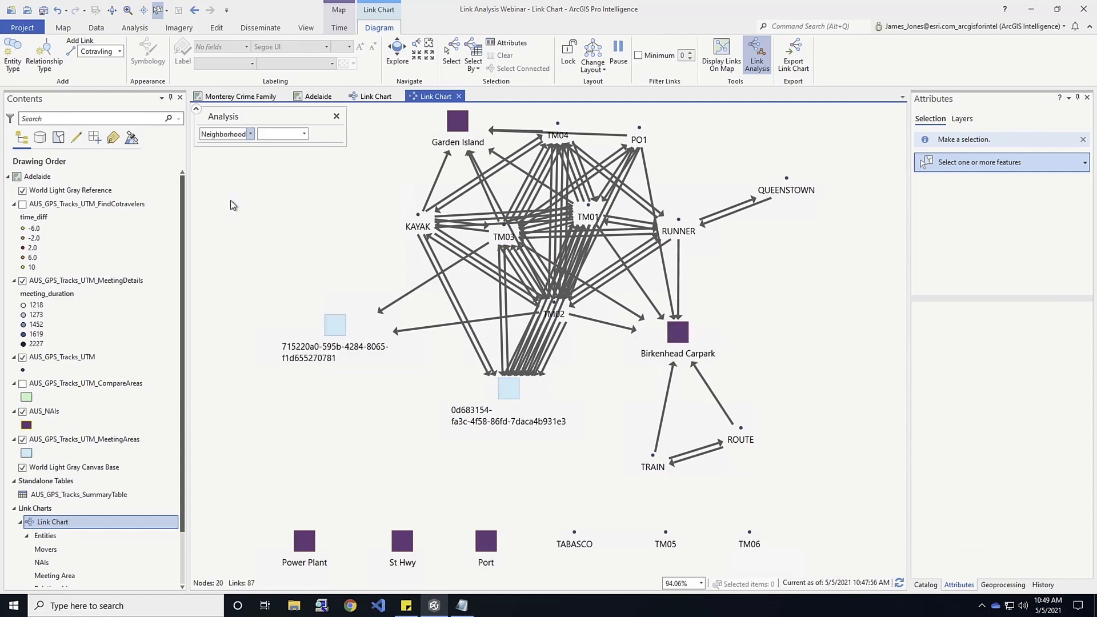
{"action": "left_click", "coordinate": [304, 134]}
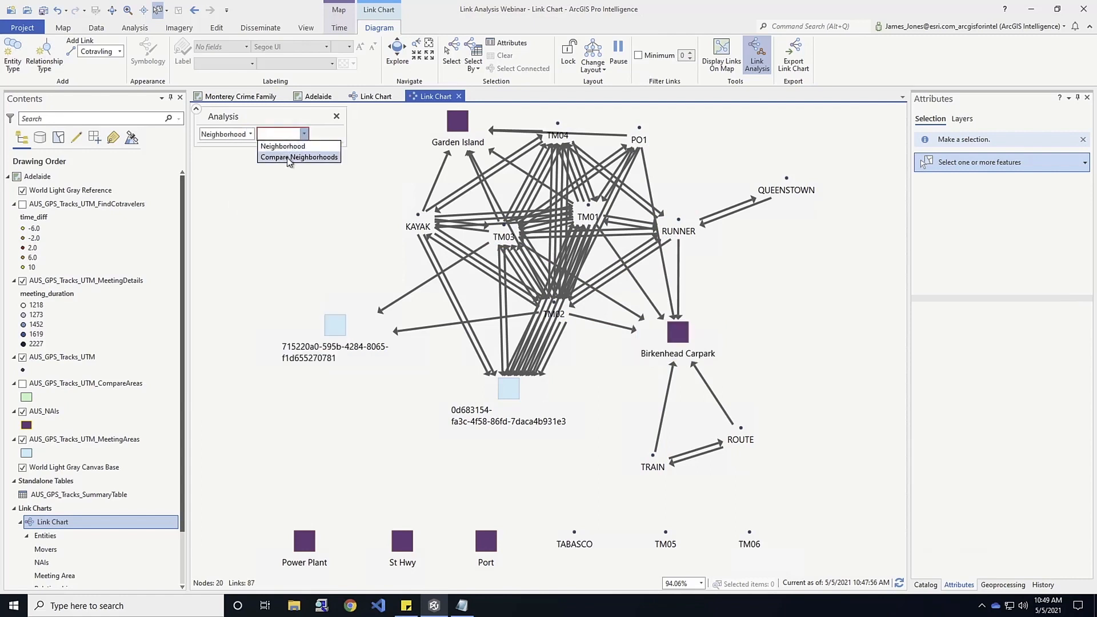
{"action": "left_click", "coordinate": [288, 158]}
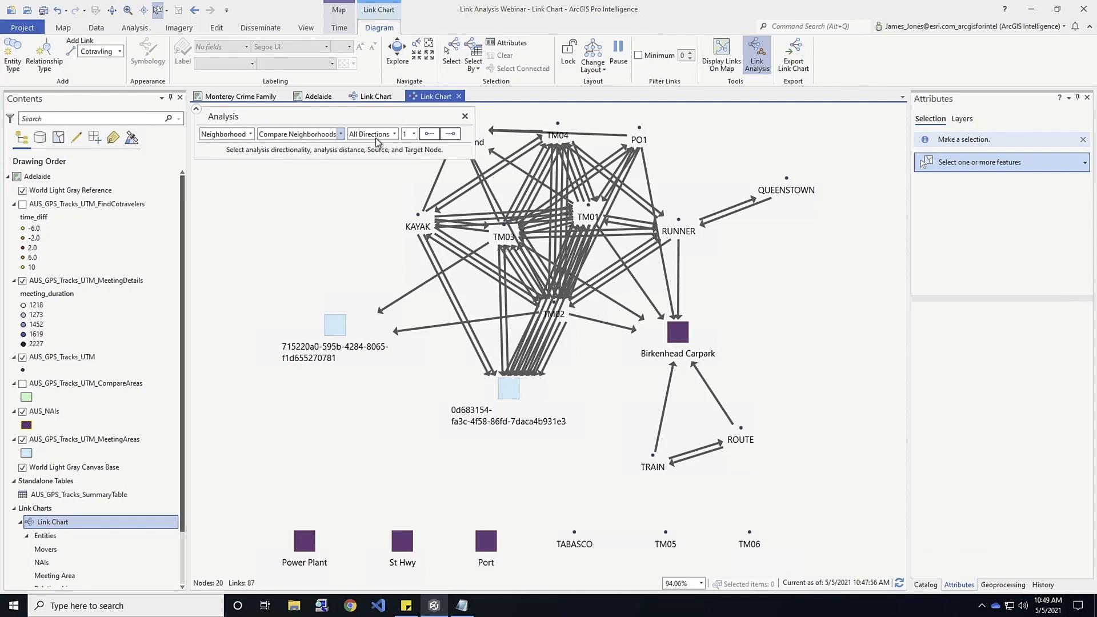
{"action": "left_click", "coordinate": [429, 135]}
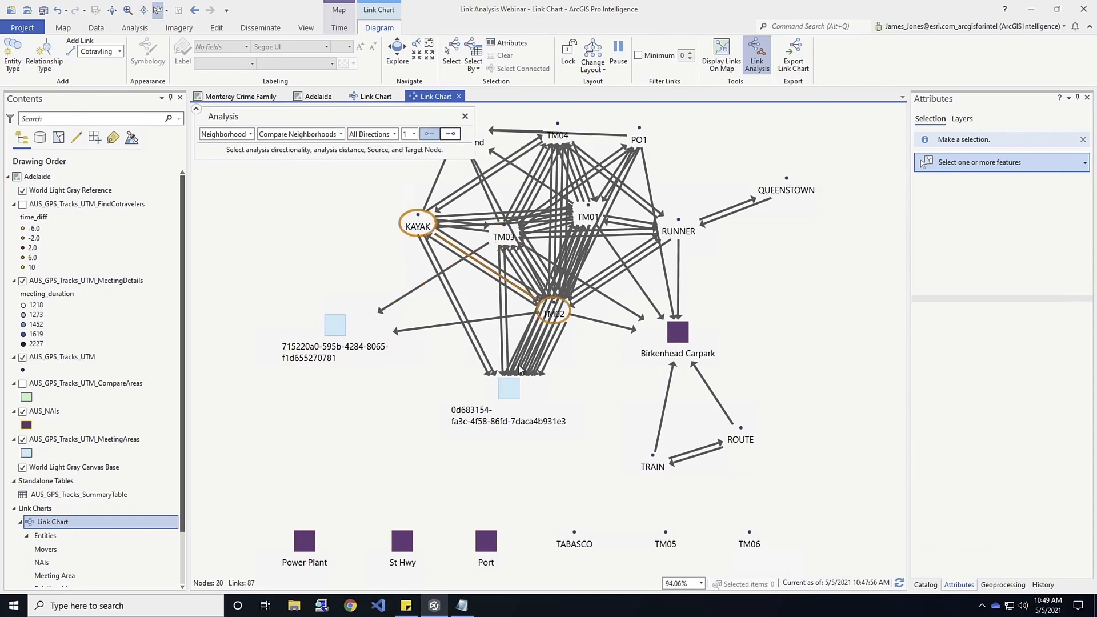
{"action": "left_click", "coordinate": [333, 331]}
{"action": "left_click", "coordinate": [451, 136]}
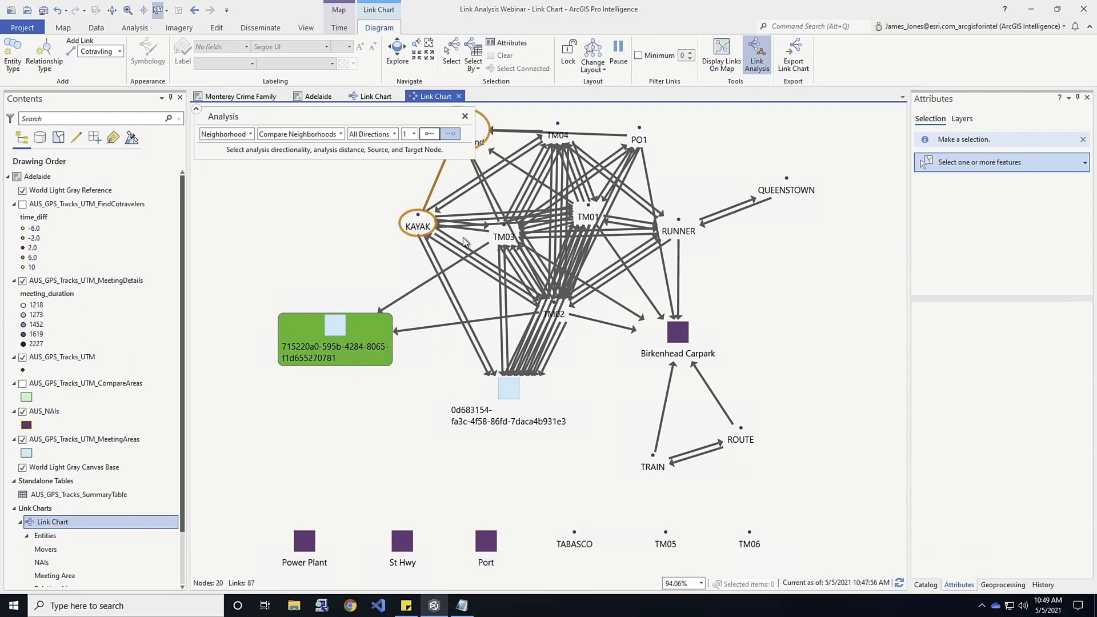
{"action": "left_click", "coordinate": [556, 396]}
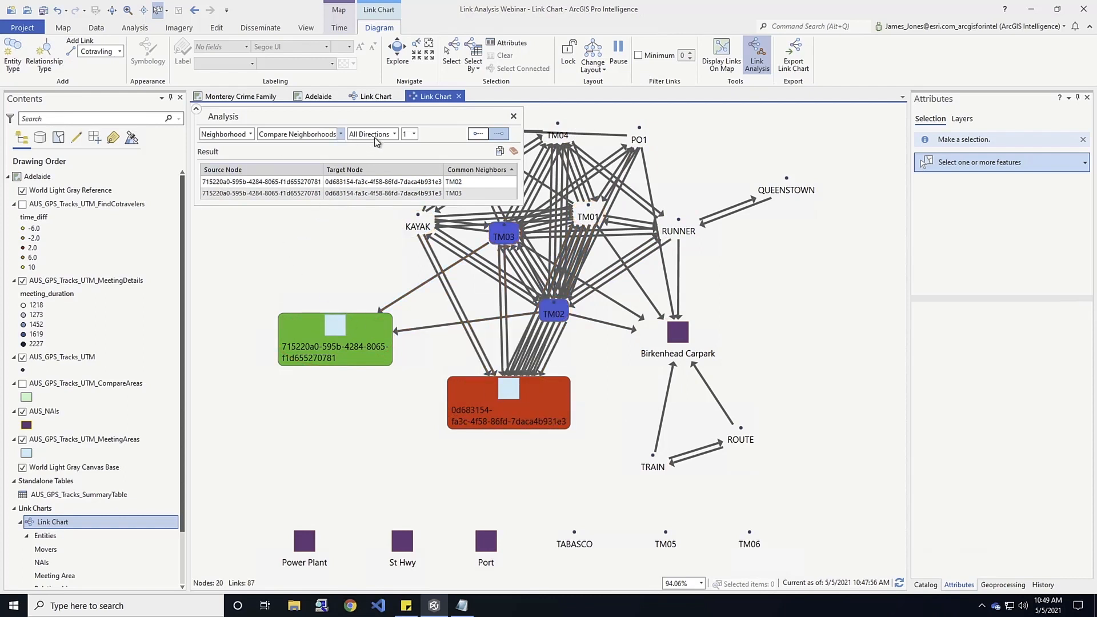
Run the single-source Neighborhood analysis at distance 1 for meeting area 715220a0-595b-4284-8065-f1d655270781, and repeat it for 0d683154-fa3c-4f58-86fd-7daca4b931e3.
{"action": "left_click", "coordinate": [340, 135]}
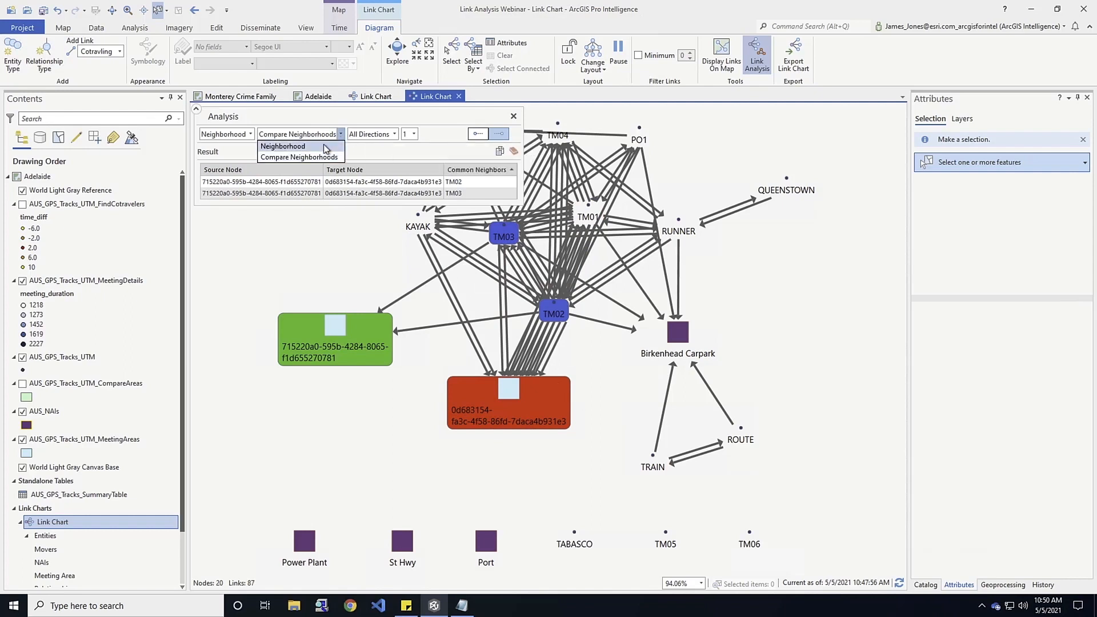
{"action": "left_click", "coordinate": [323, 146]}
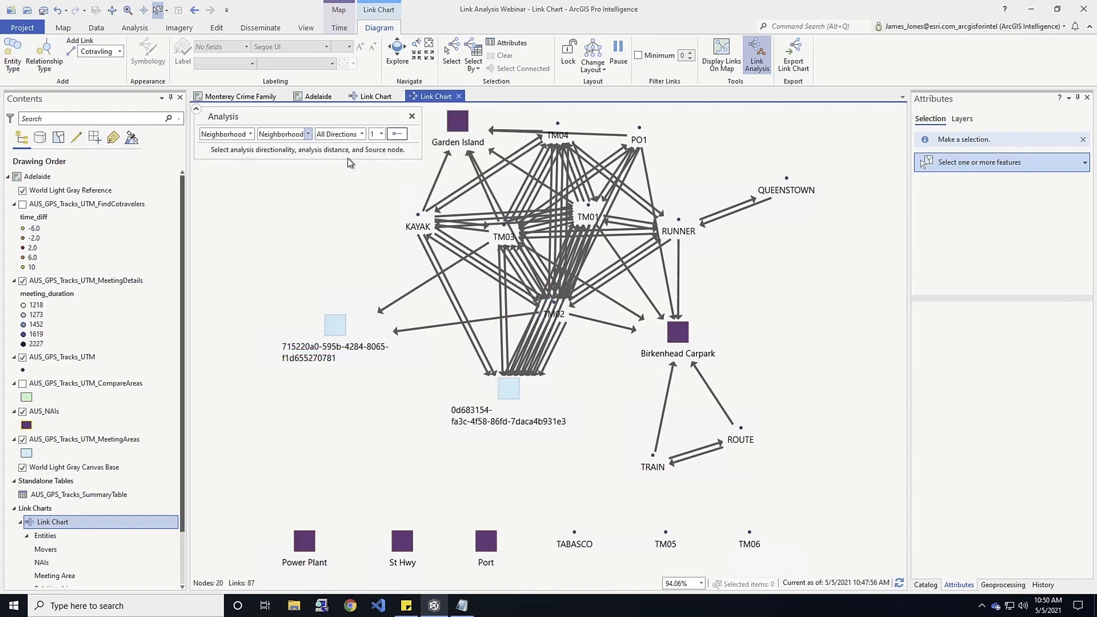
{"action": "left_click", "coordinate": [336, 327]}
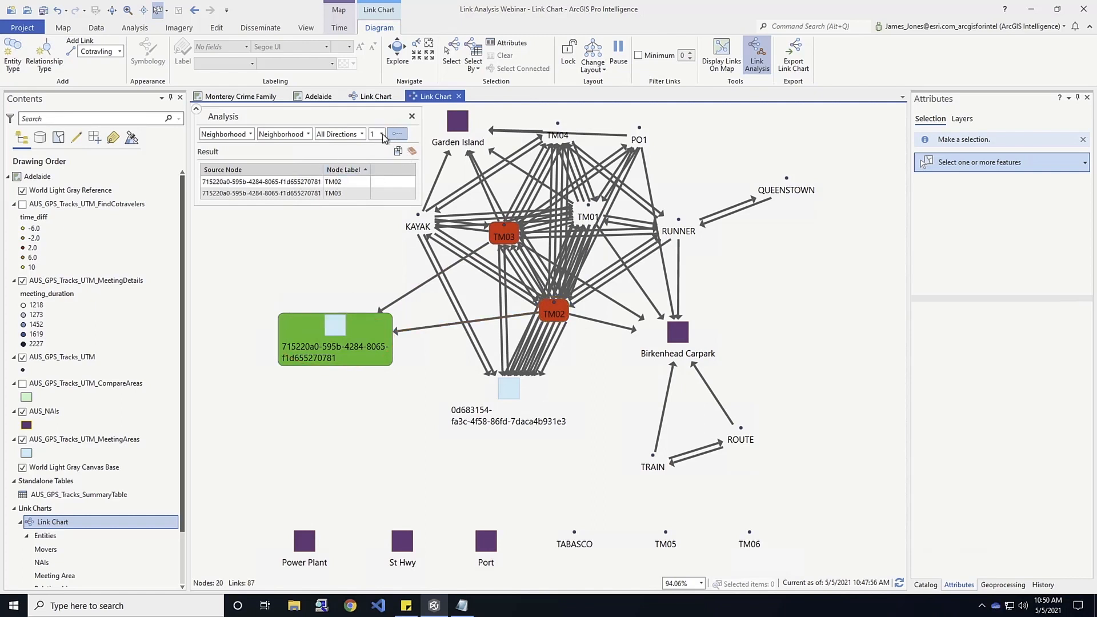
{"action": "left_click", "coordinate": [505, 390]}
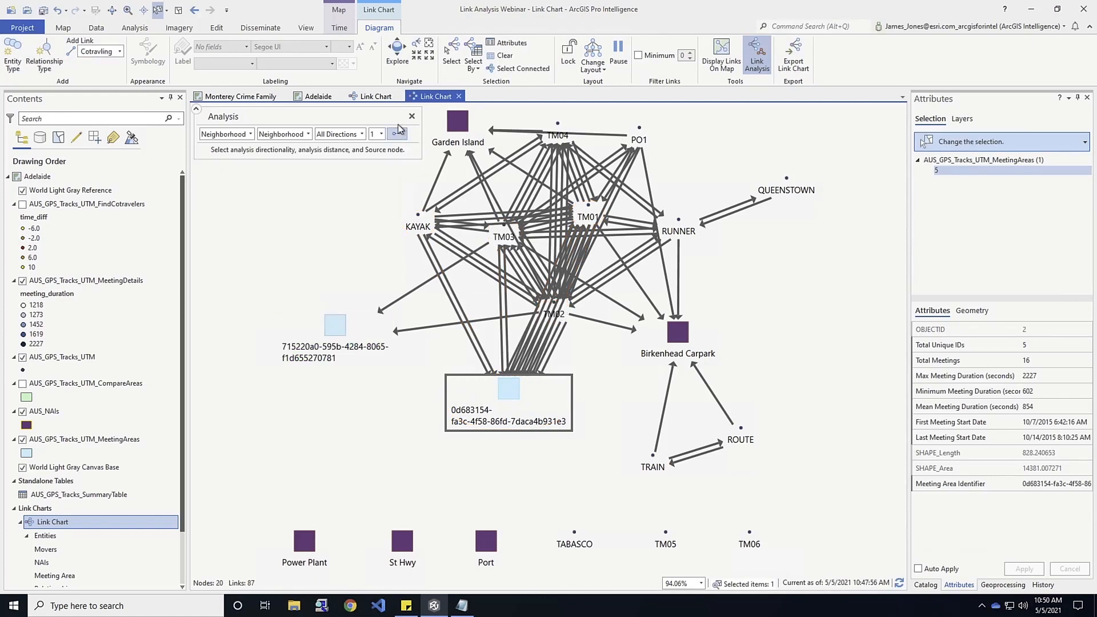
{"action": "left_click", "coordinate": [397, 134]}
{"action": "left_click", "coordinate": [506, 398]}
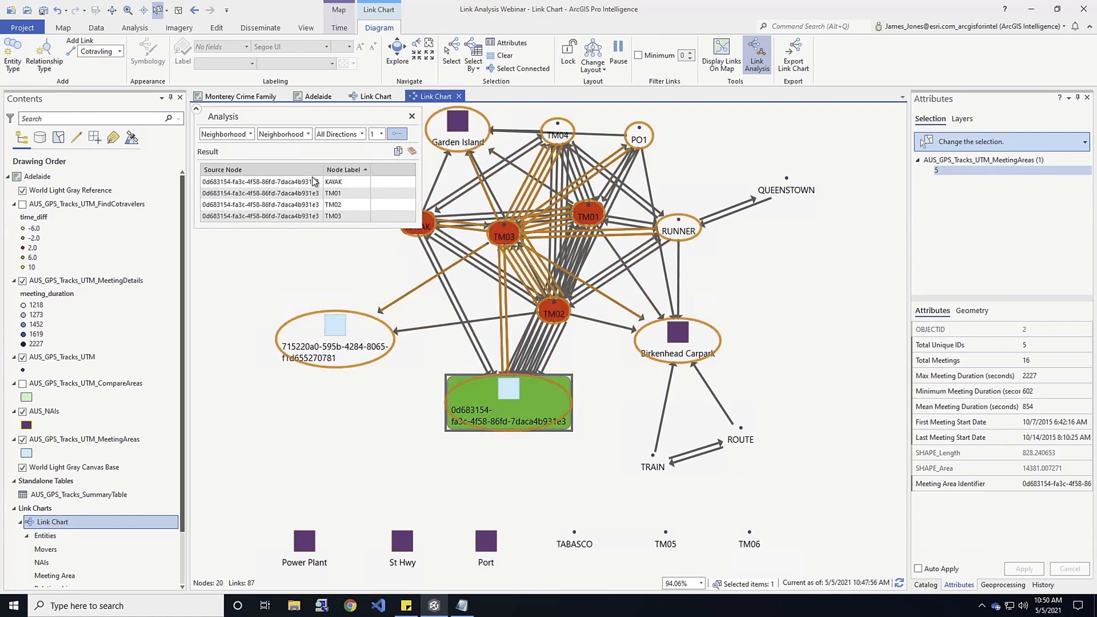
Compare the neighborhoods of source 715220a0-595b-4284-8065-f1d655270781 and target 0d683154-fa3c-4f58-86fd-7daca4b931e3 again, and clear the analysis results.
{"action": "left_click", "coordinate": [305, 136]}
{"action": "left_click", "coordinate": [278, 157]}
{"action": "left_click", "coordinate": [423, 134]}
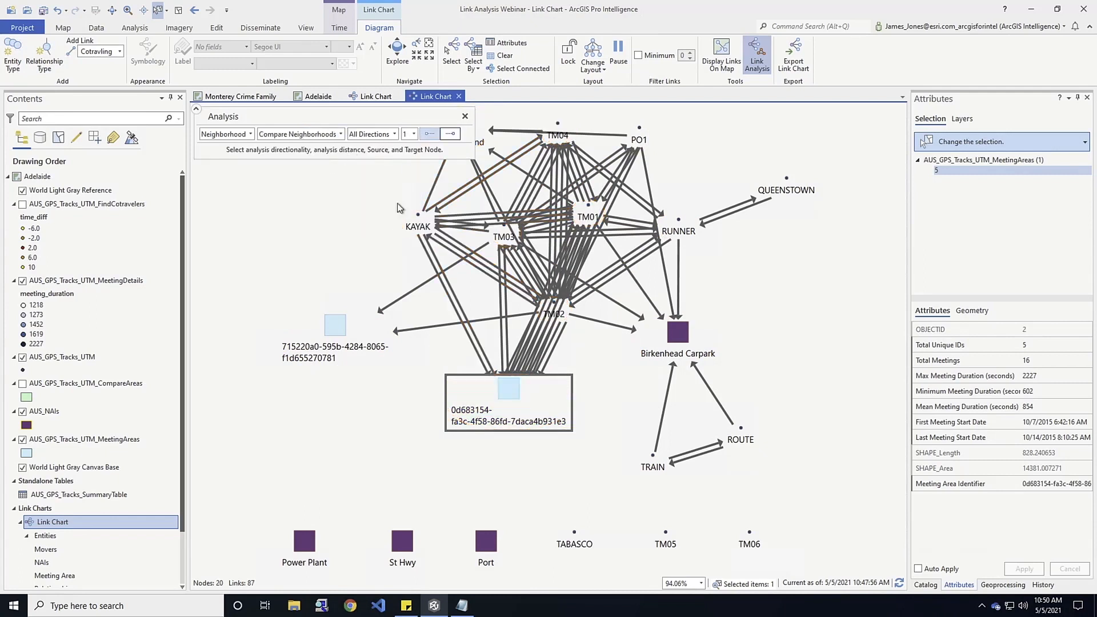
{"action": "left_click", "coordinate": [330, 338]}
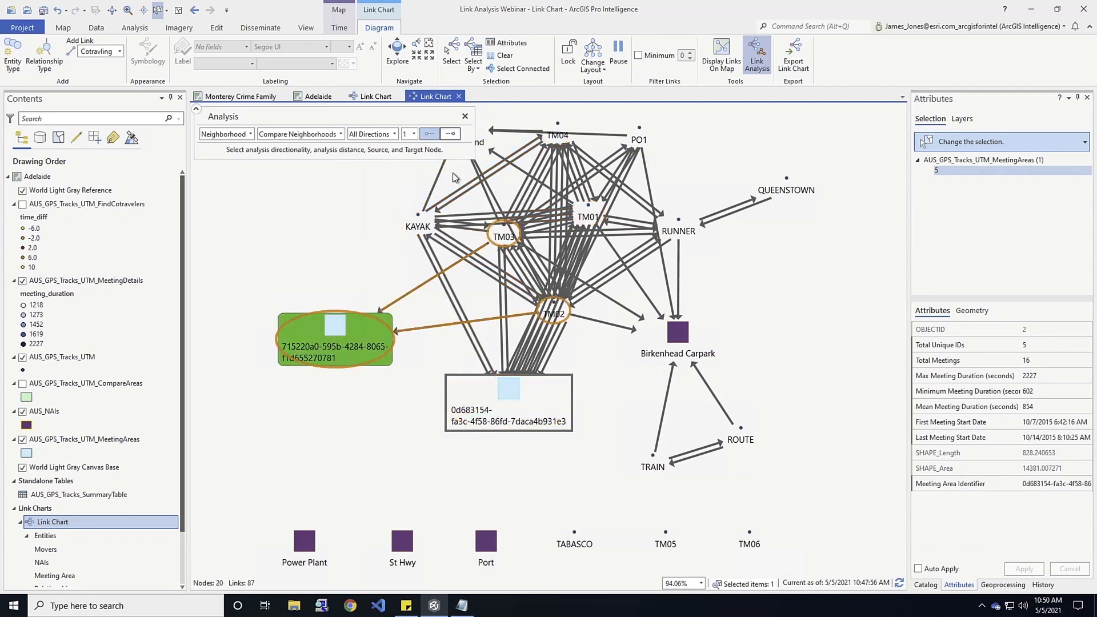
{"action": "left_click", "coordinate": [449, 133]}
{"action": "left_click", "coordinate": [511, 385]}
{"action": "left_click", "coordinate": [512, 384]}
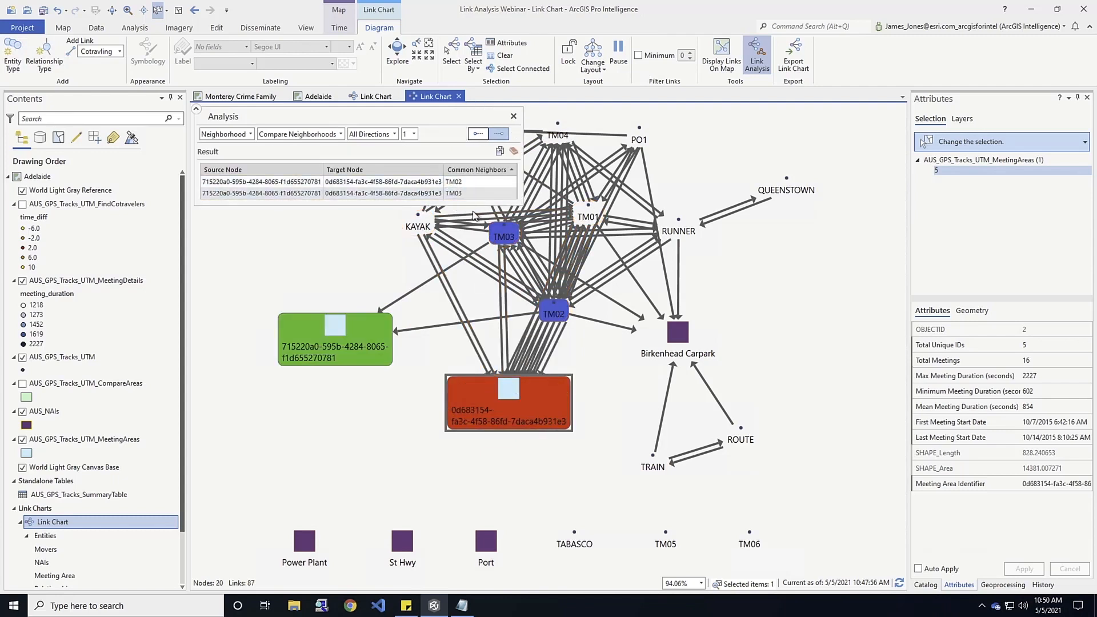
{"action": "left_click", "coordinate": [513, 152]}
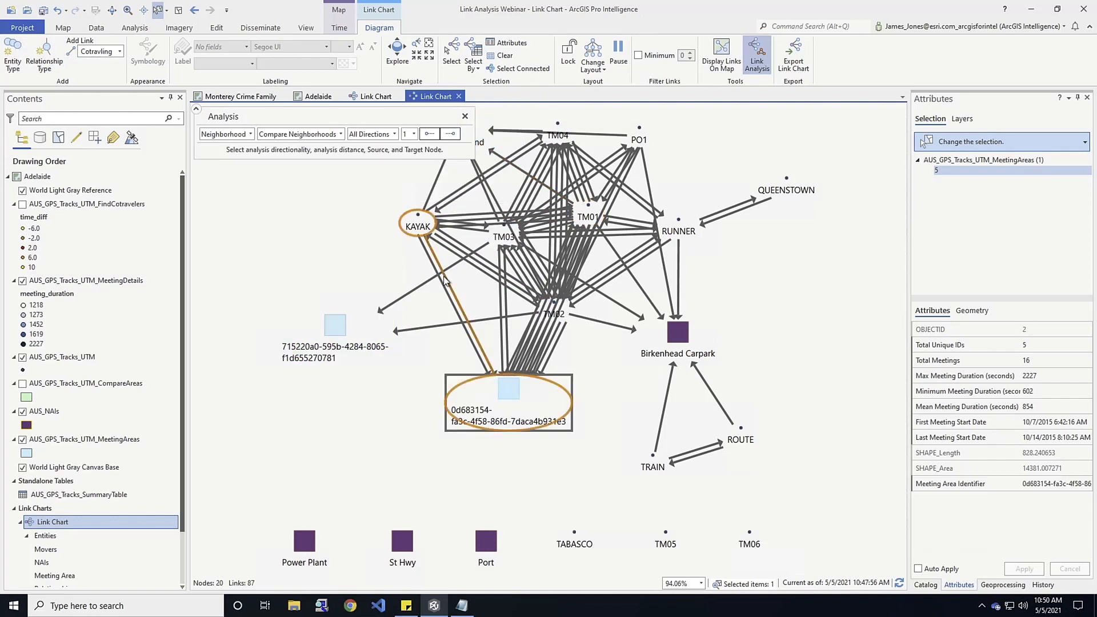